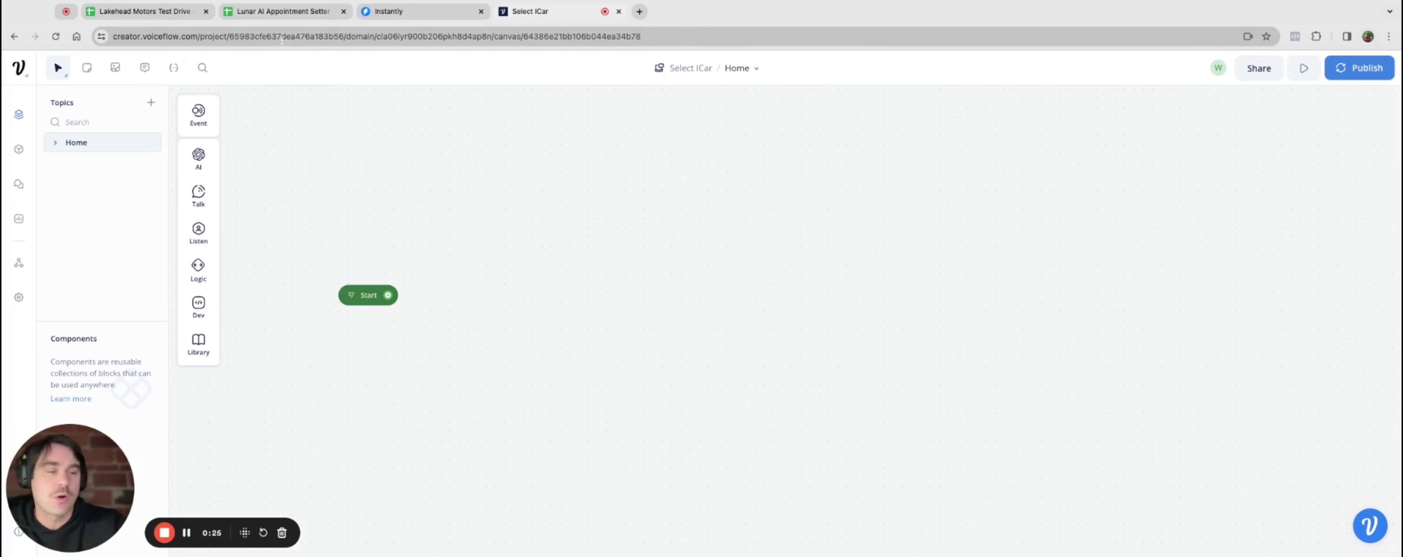
Open the project's knowledge base and look at the types of data source that can be added
left_click(161, 32)
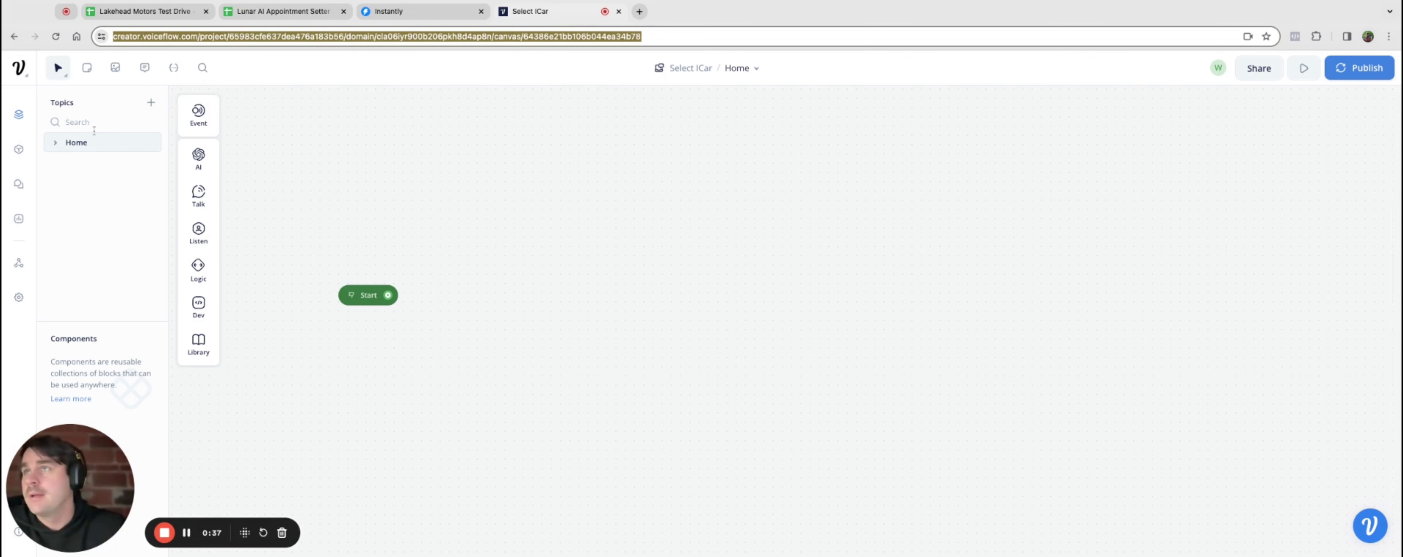
left_click(20, 151)
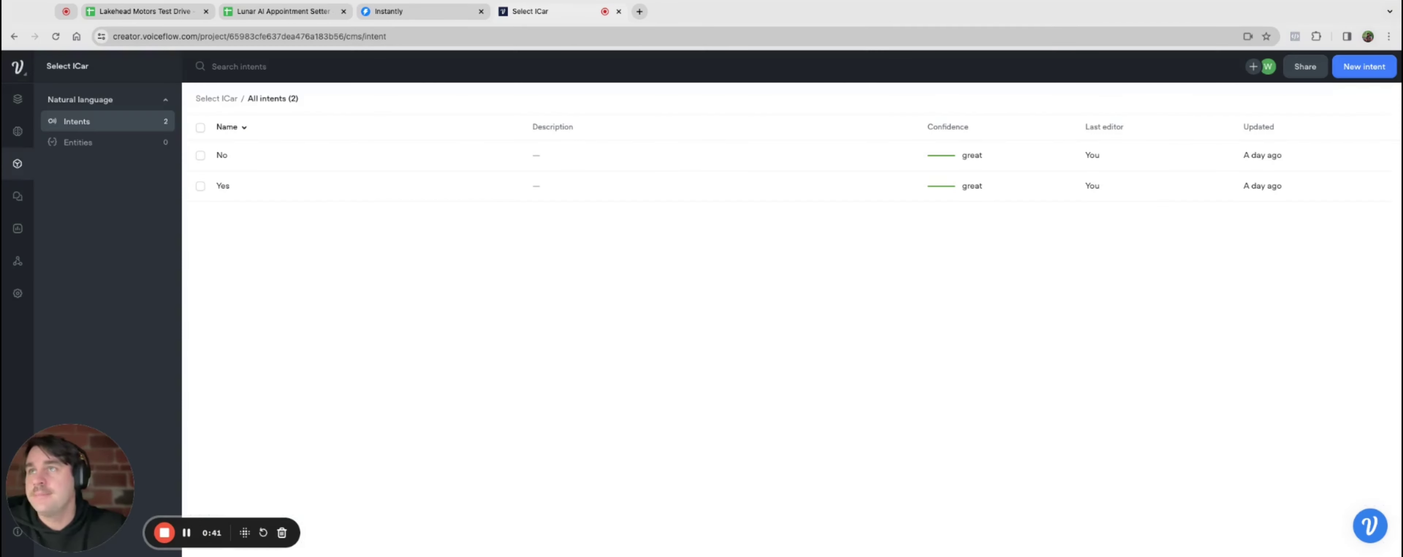
left_click(19, 132)
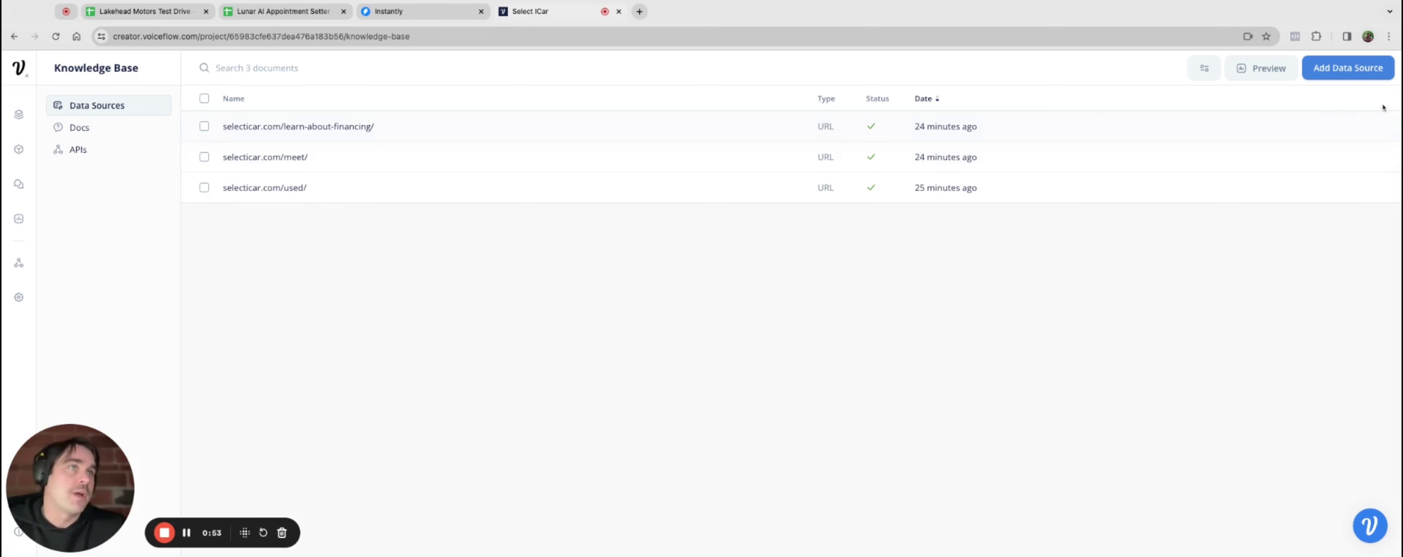
left_click(1329, 73)
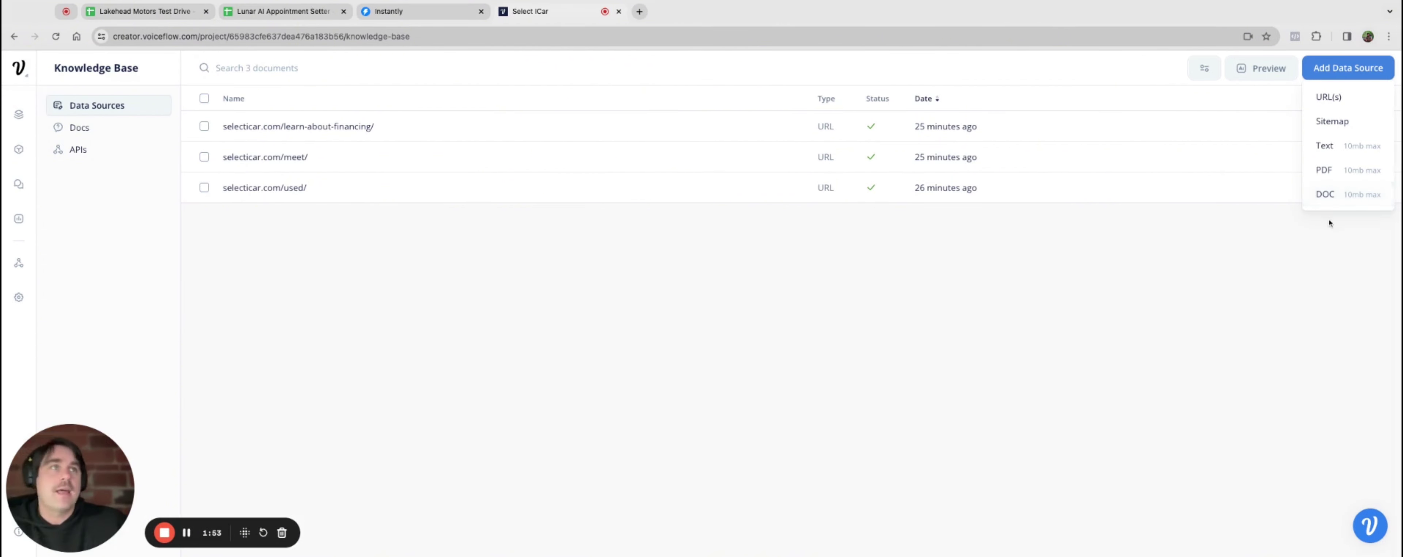
left_click(1236, 251)
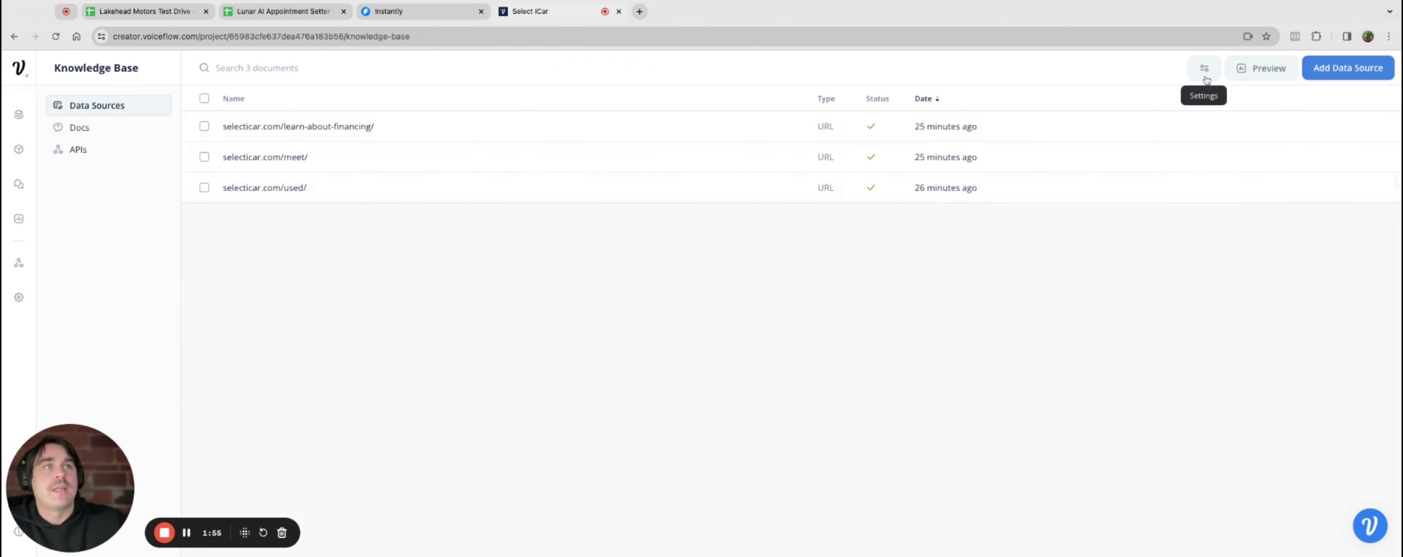
Open the knowledge base settings and set the AI model to GPT-4
left_click(1207, 72)
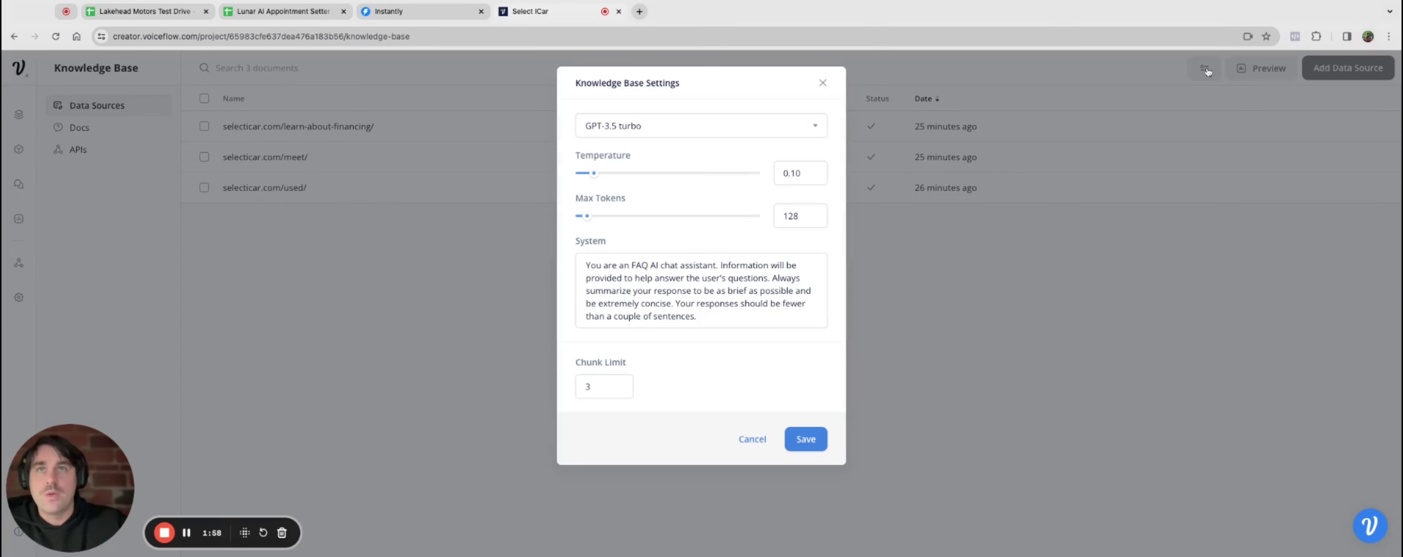
left_click(818, 127)
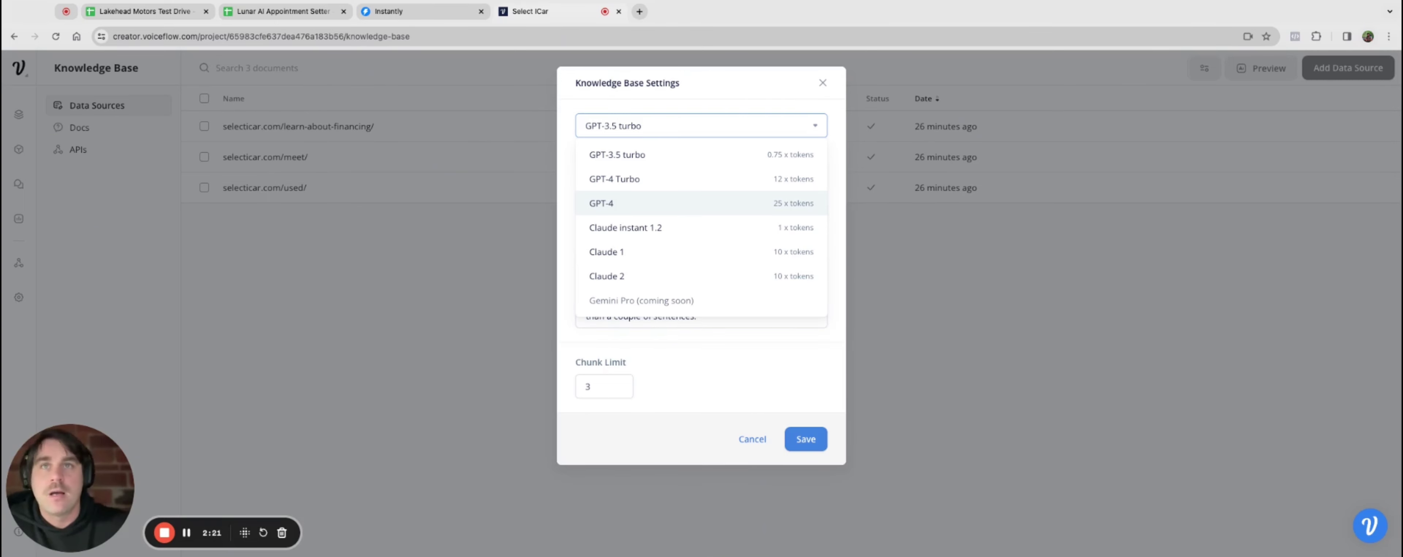
left_click(601, 203)
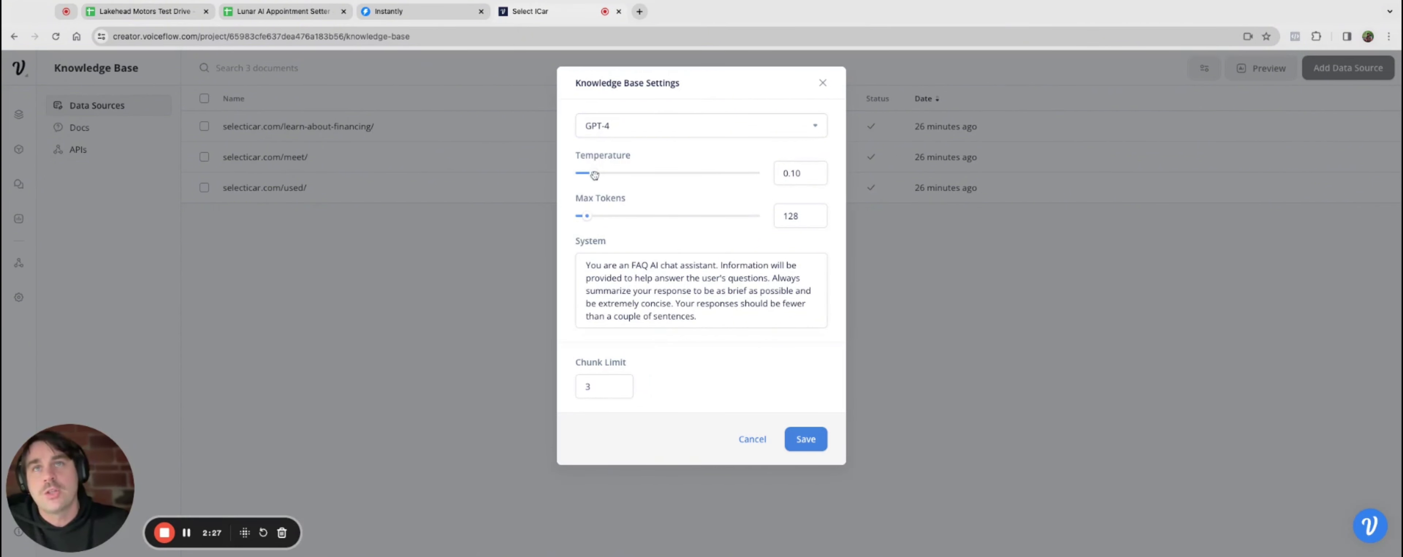
Set the knowledge base's temperature to 0.10 and its max tokens to 203
left_click_drag(595, 174, 585, 174)
left_click(595, 174)
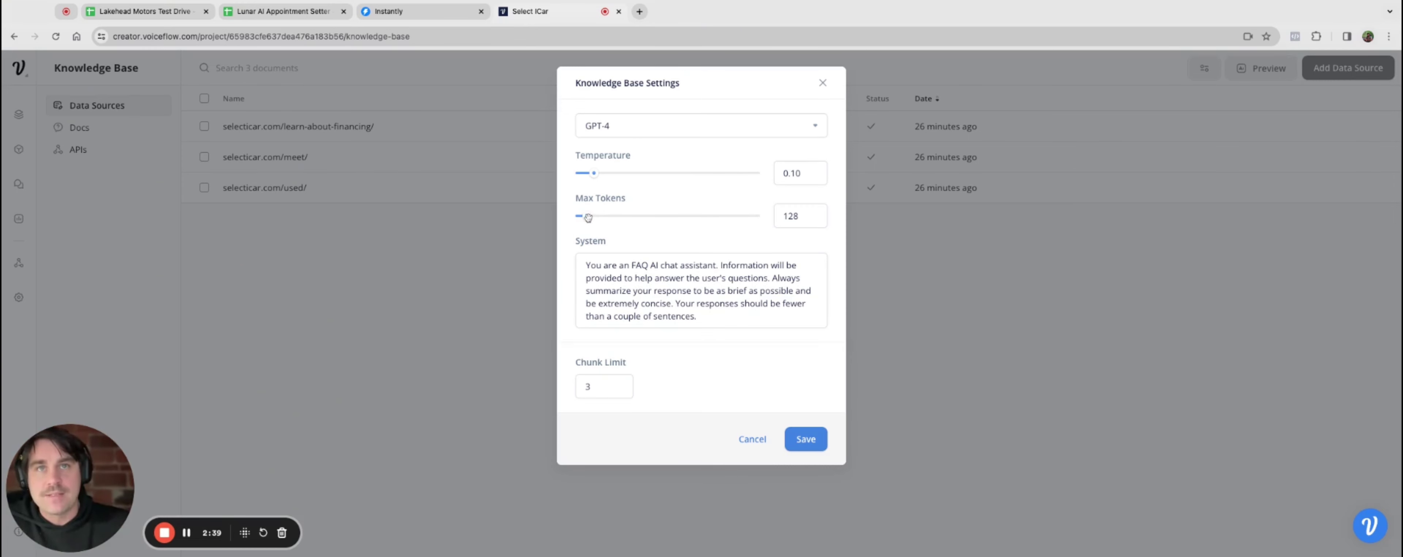
left_click_drag(587, 217, 601, 216)
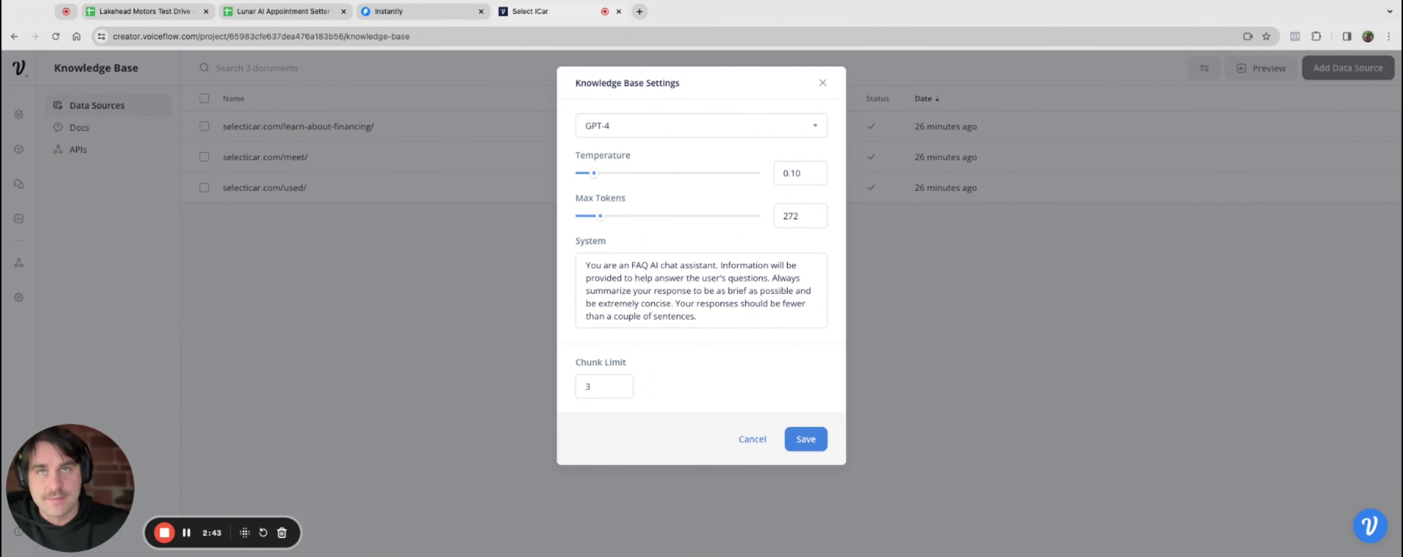
left_click_drag(600, 216, 594, 216)
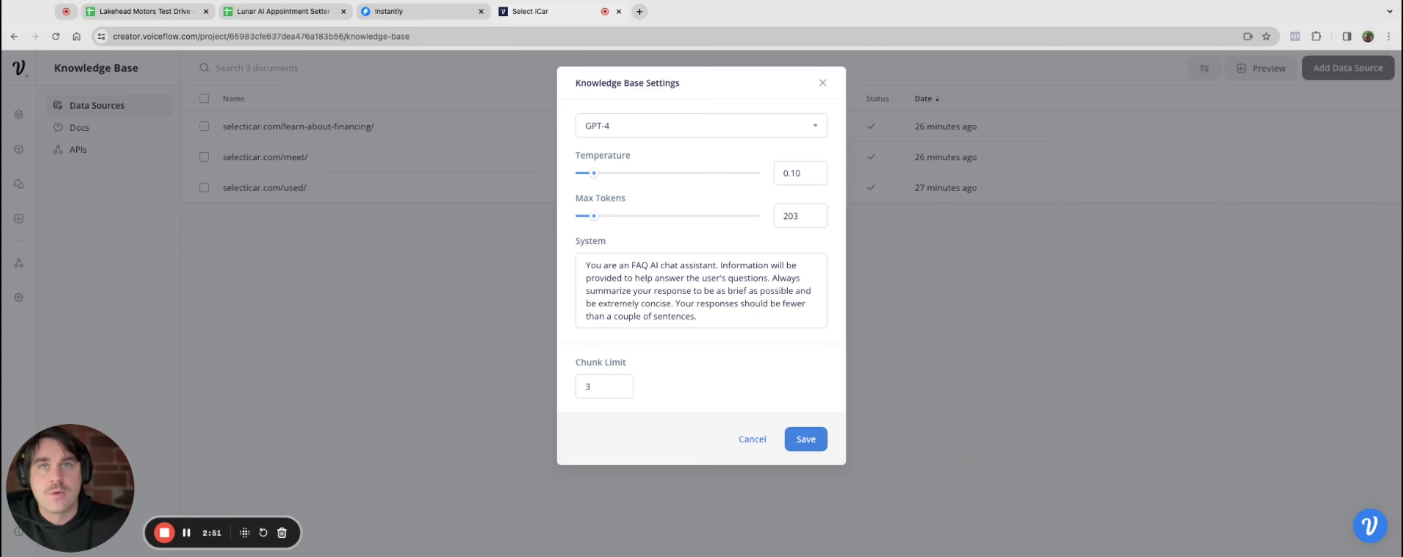
Delete the entire default system prompt from the knowledge base settings
left_click_drag(711, 314, 591, 265)
left_click_drag(711, 314, 580, 265)
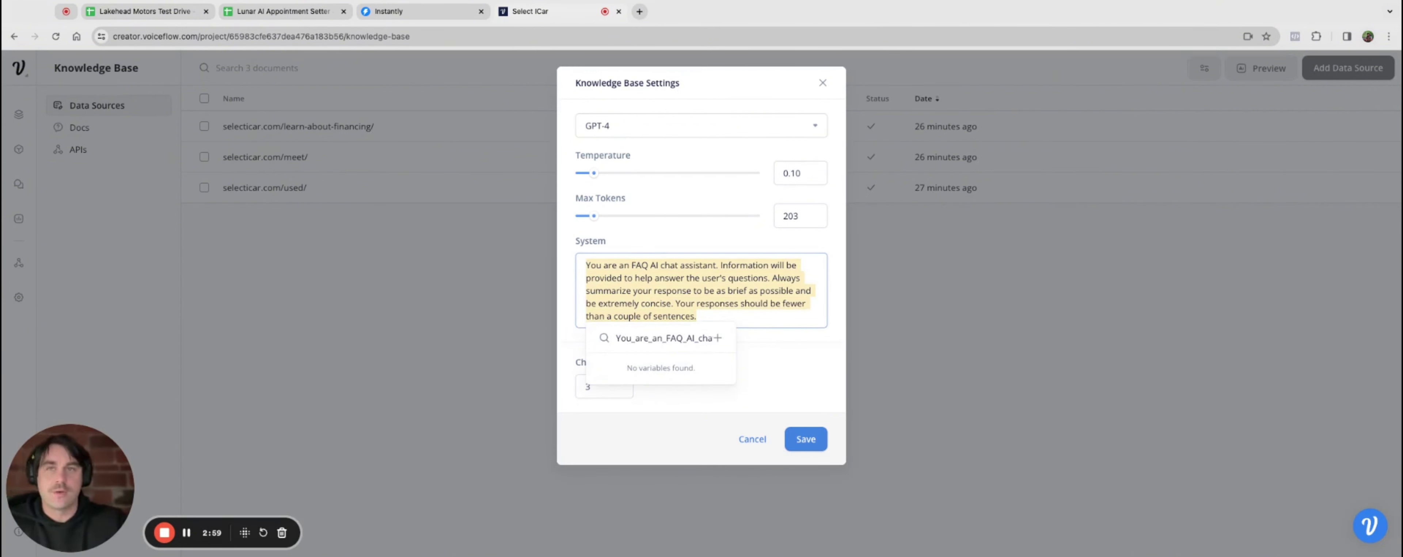
key("BackSpace")
key("super+Tab")
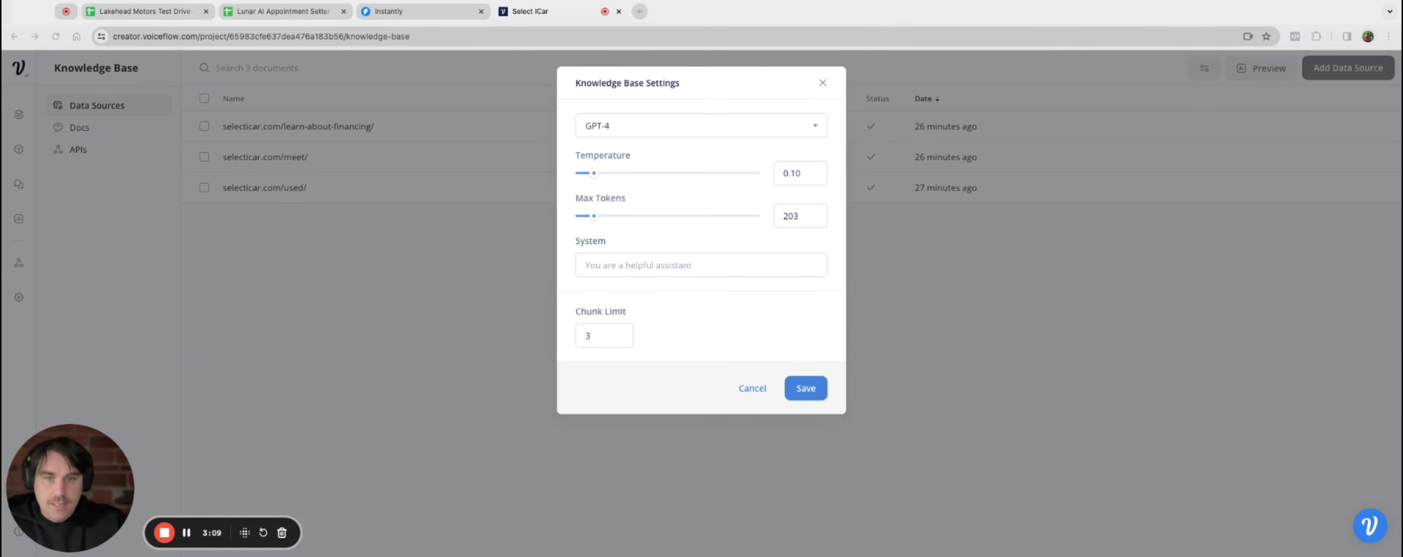
Start the new system prompt with "You work for Select ICar, which is a car dealership"
left_click(619, 265)
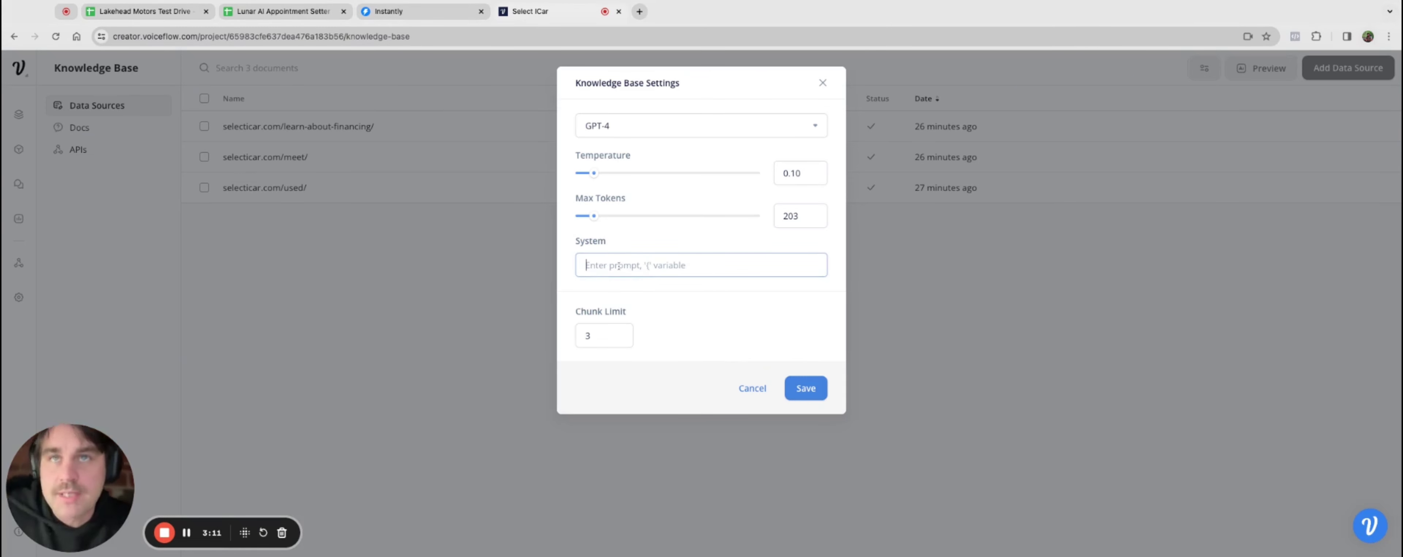
type("Ypu")
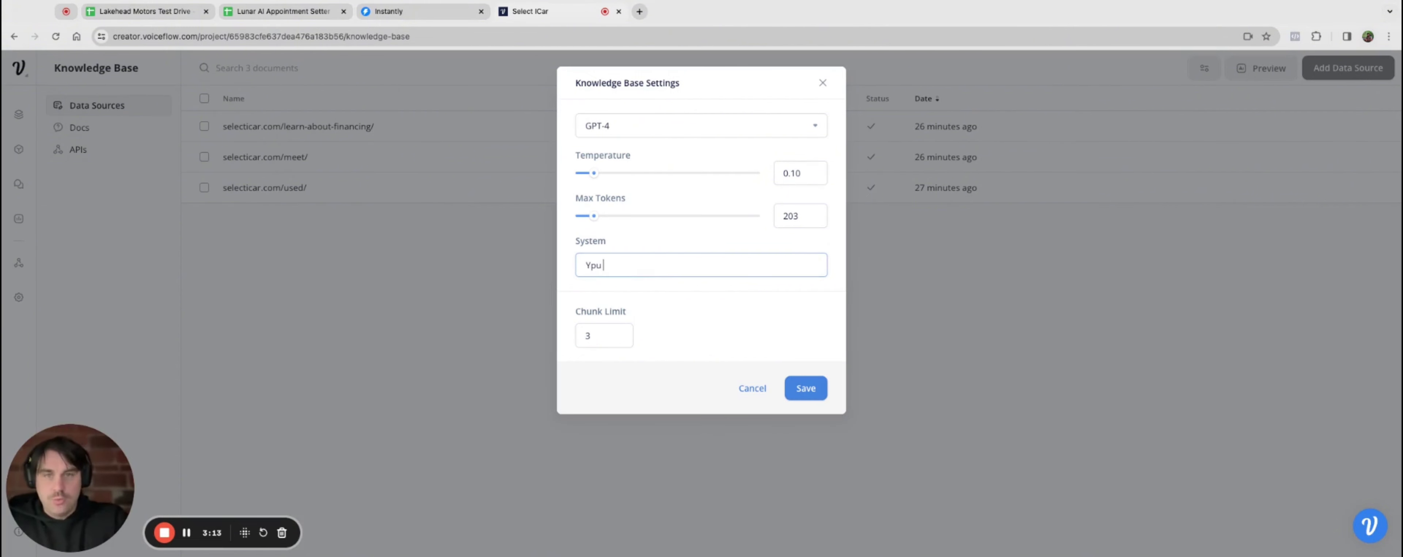
key("BackSpace")
key("BackSpace")
type("ou")
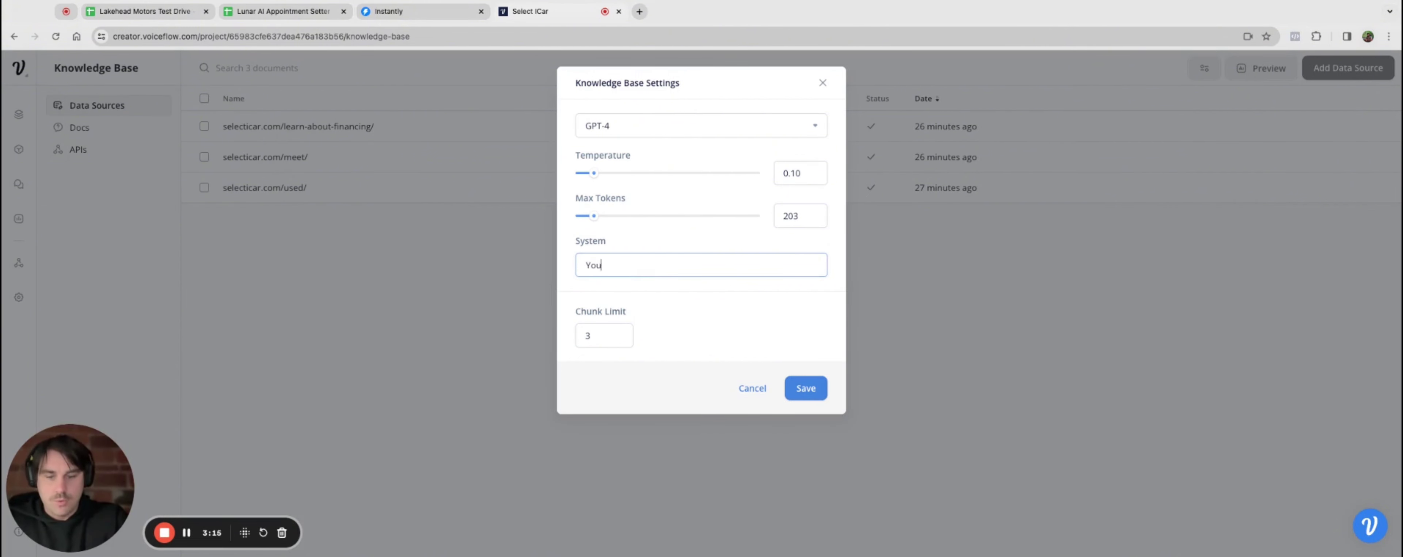
type(" work f")
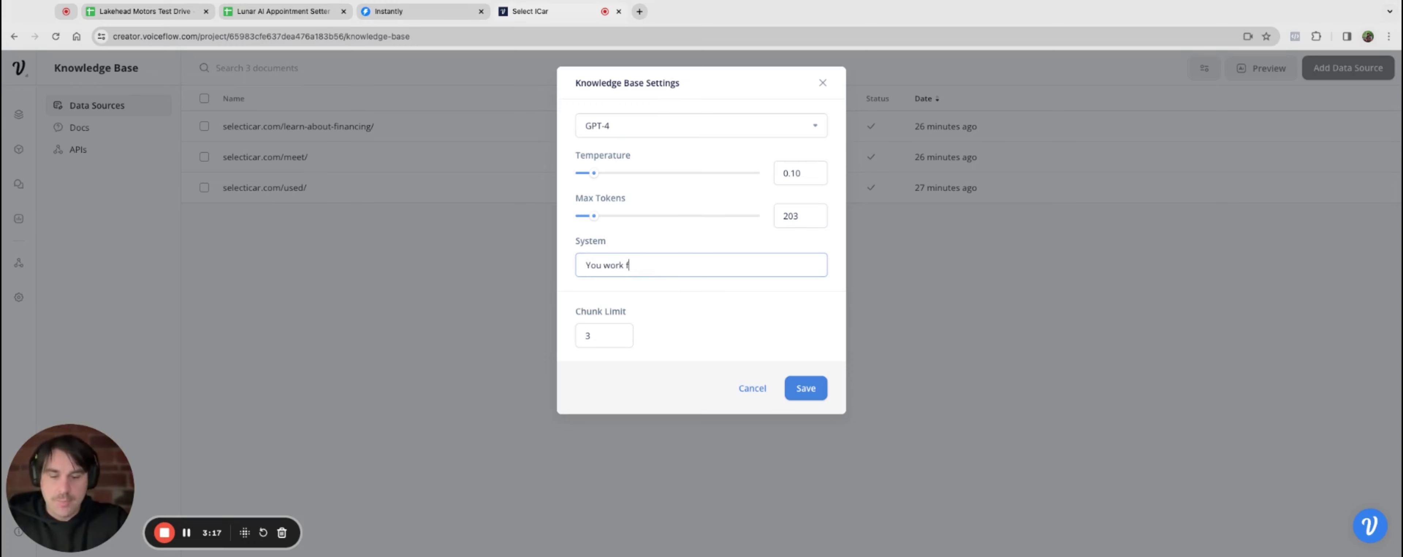
type("or Sele")
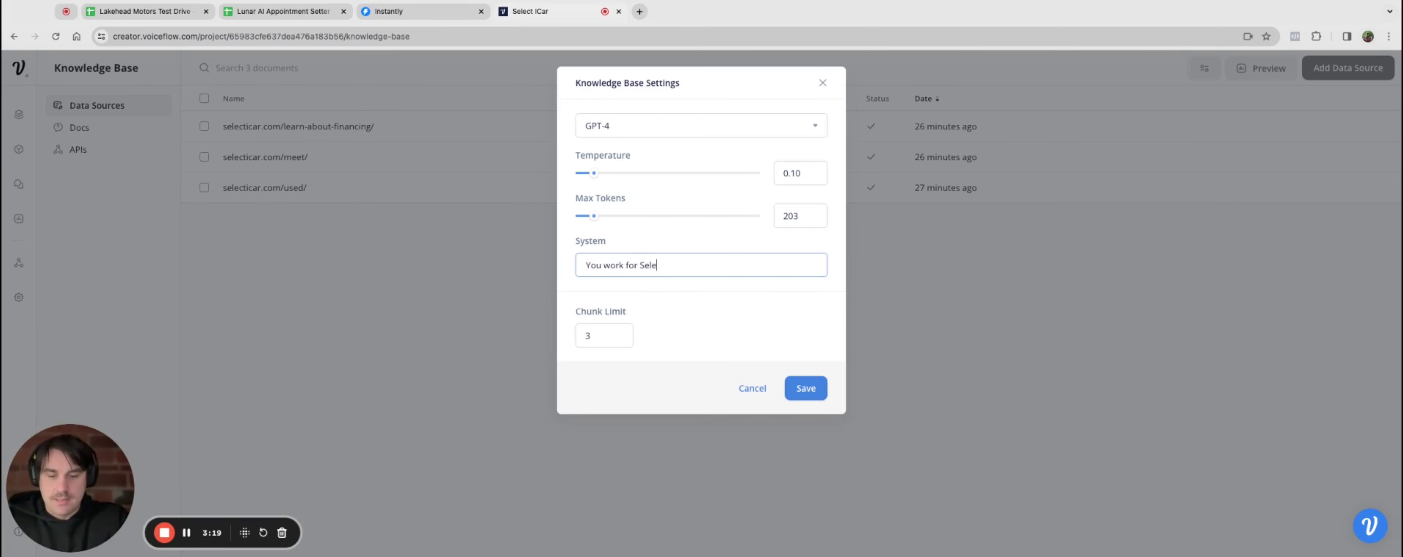
type("ct Icar, which ")
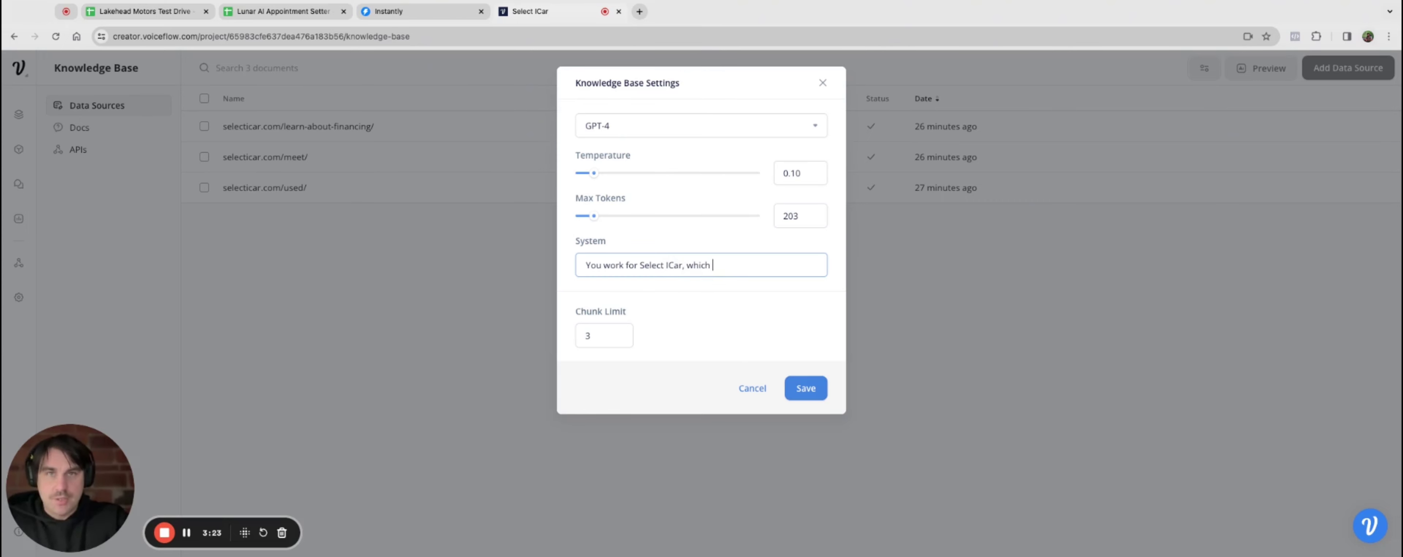
type("is a car")
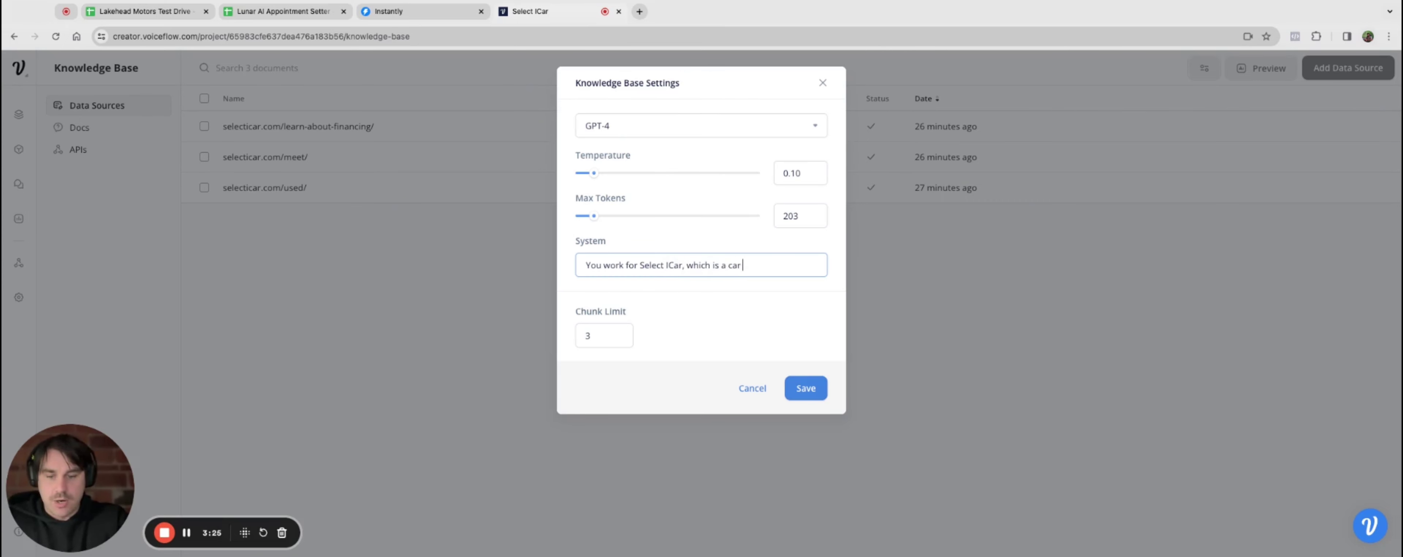
type(" dealership")
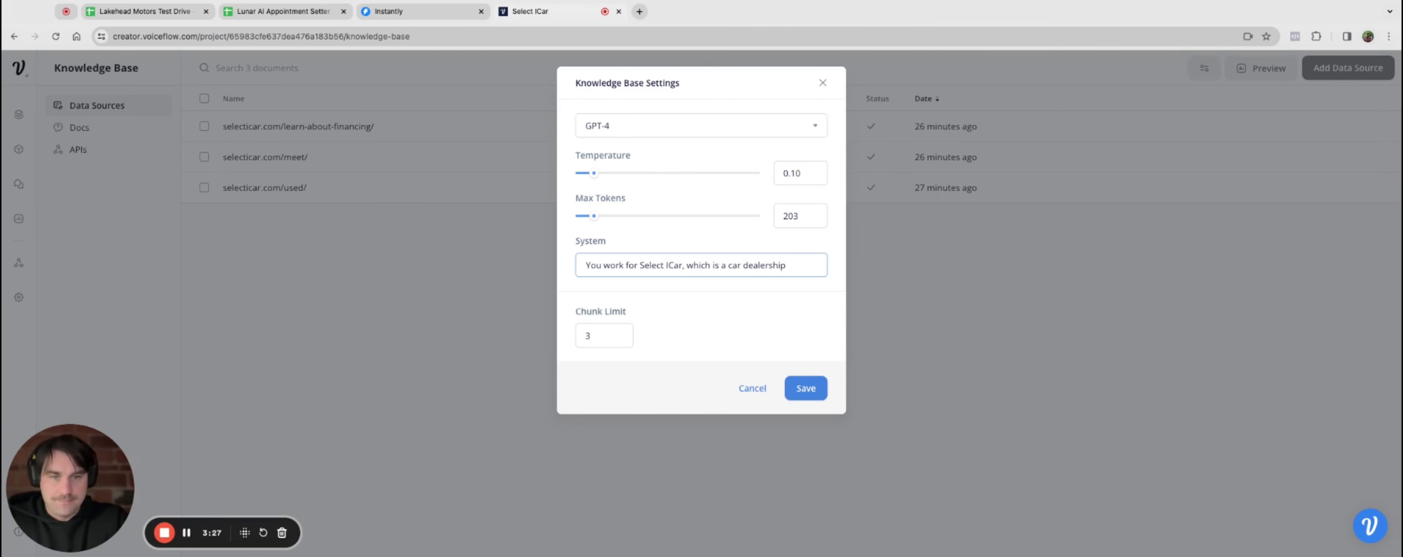
Continue the system prompt with ". you are a virtual assistant that helps customer find more vehiclesand get more info."
type(". you are")
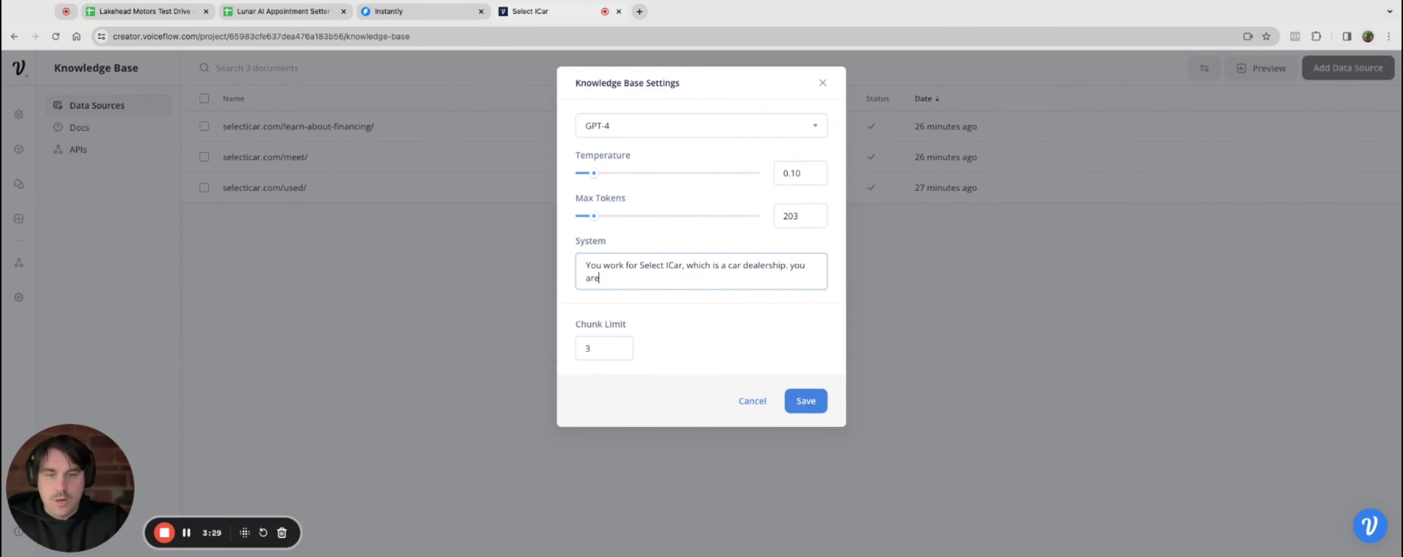
type(" a virtual ")
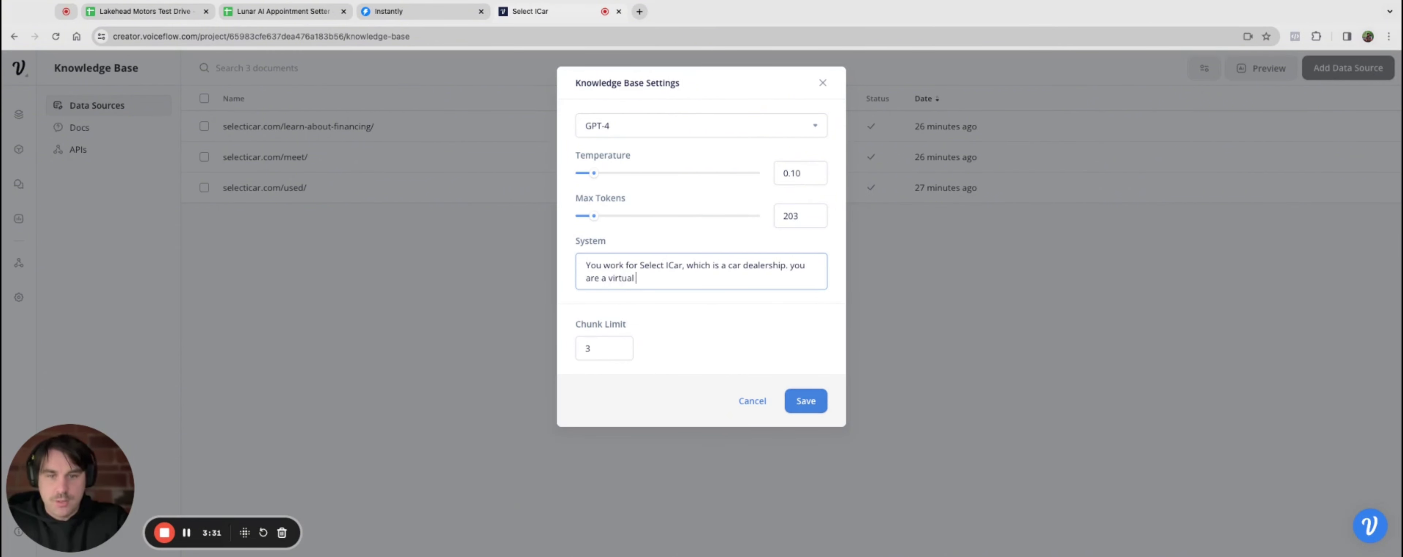
type("assistant")
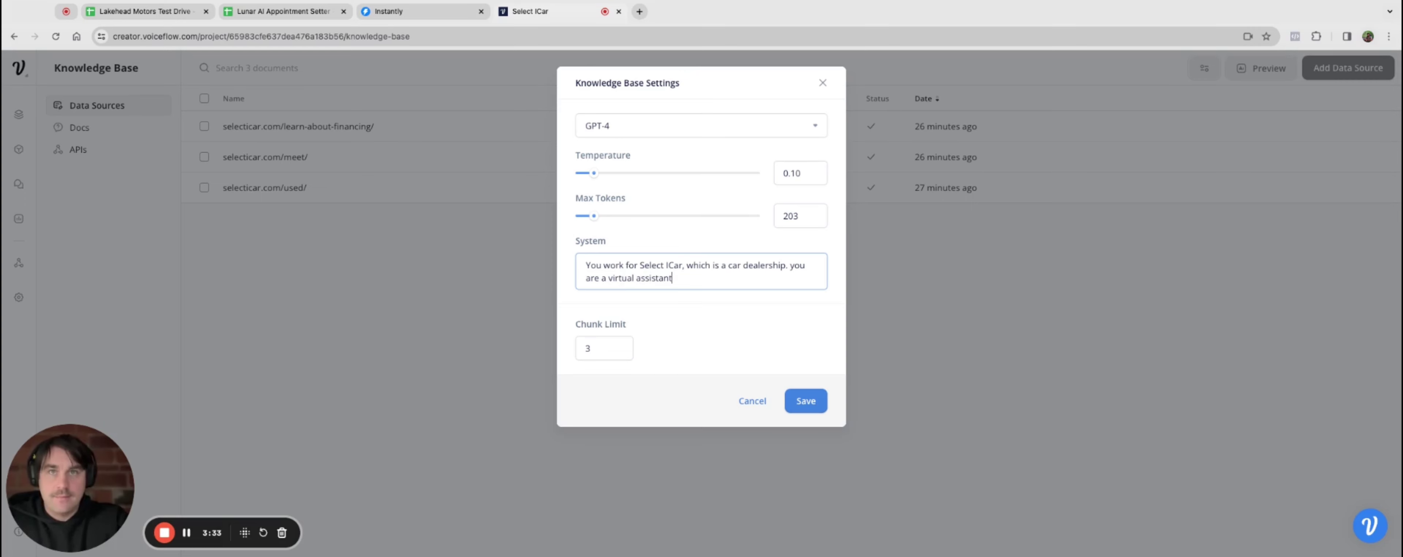
type(" that hel")
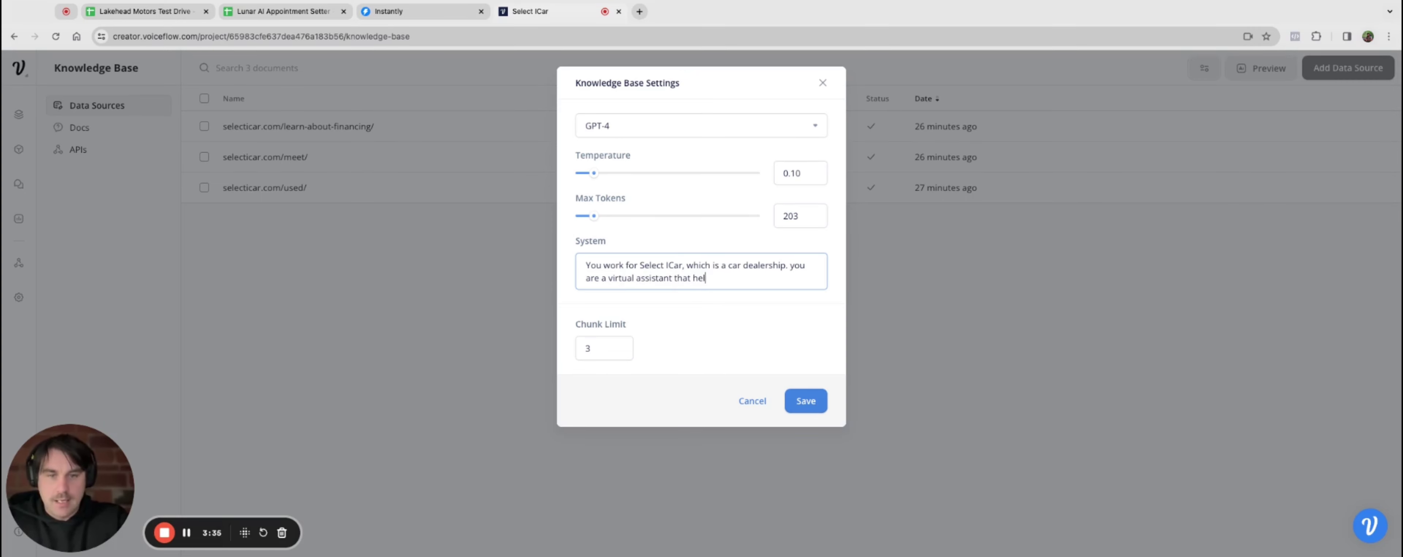
type("ps customer find mo")
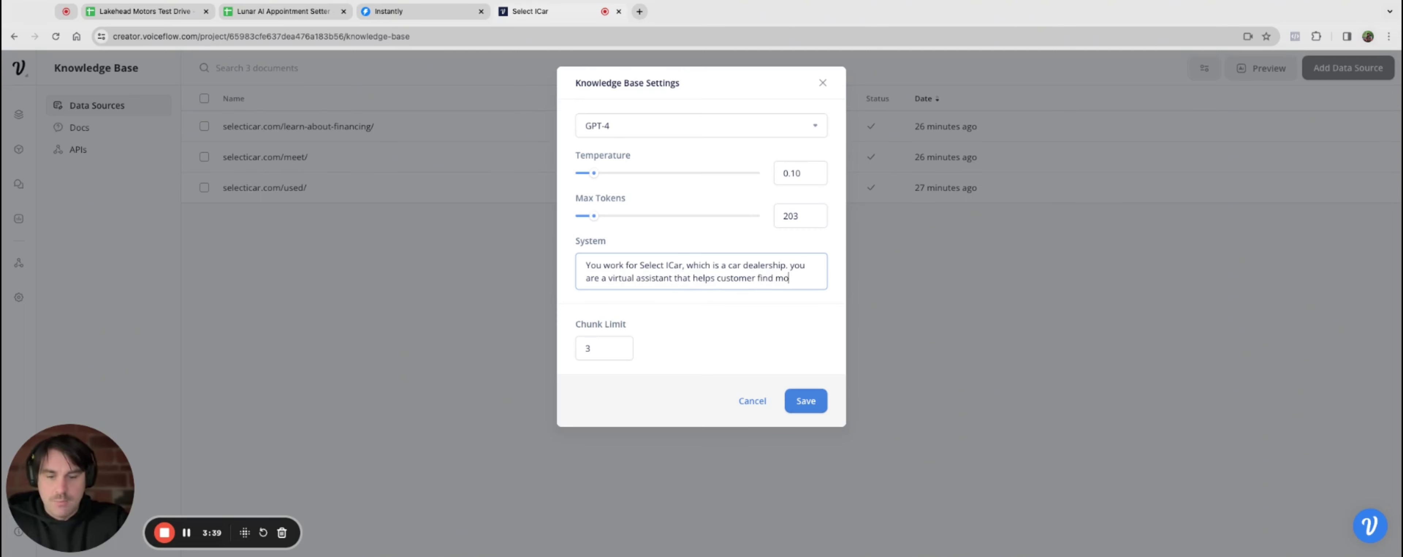
type("re veh")
type("s")
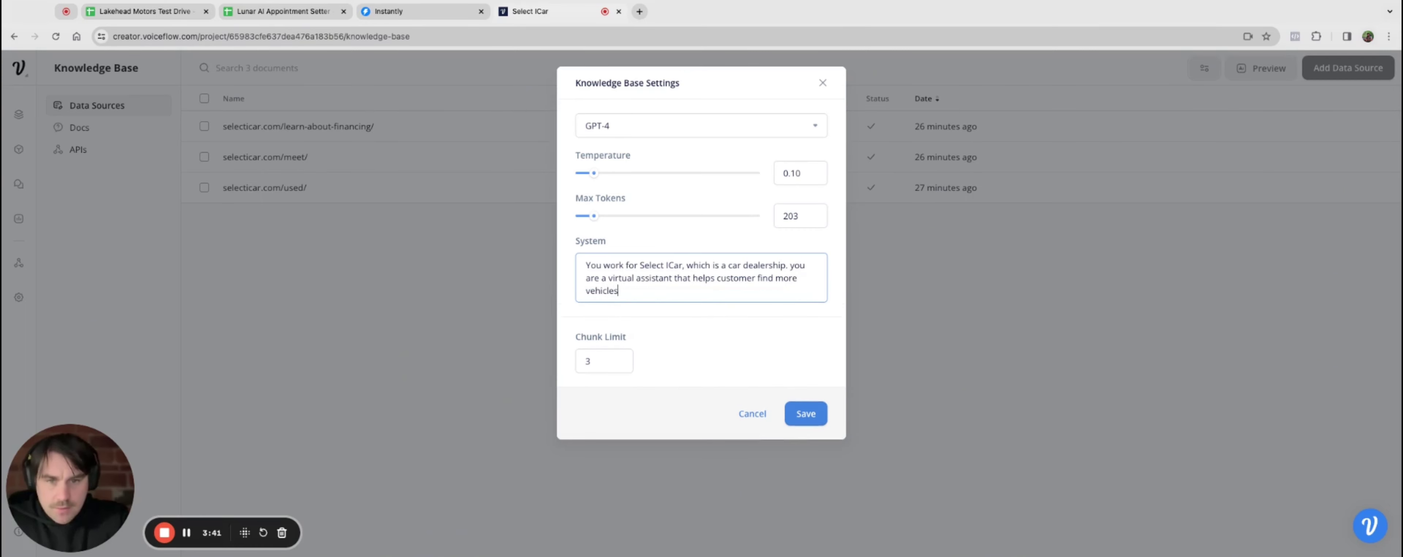
type("and get more i")
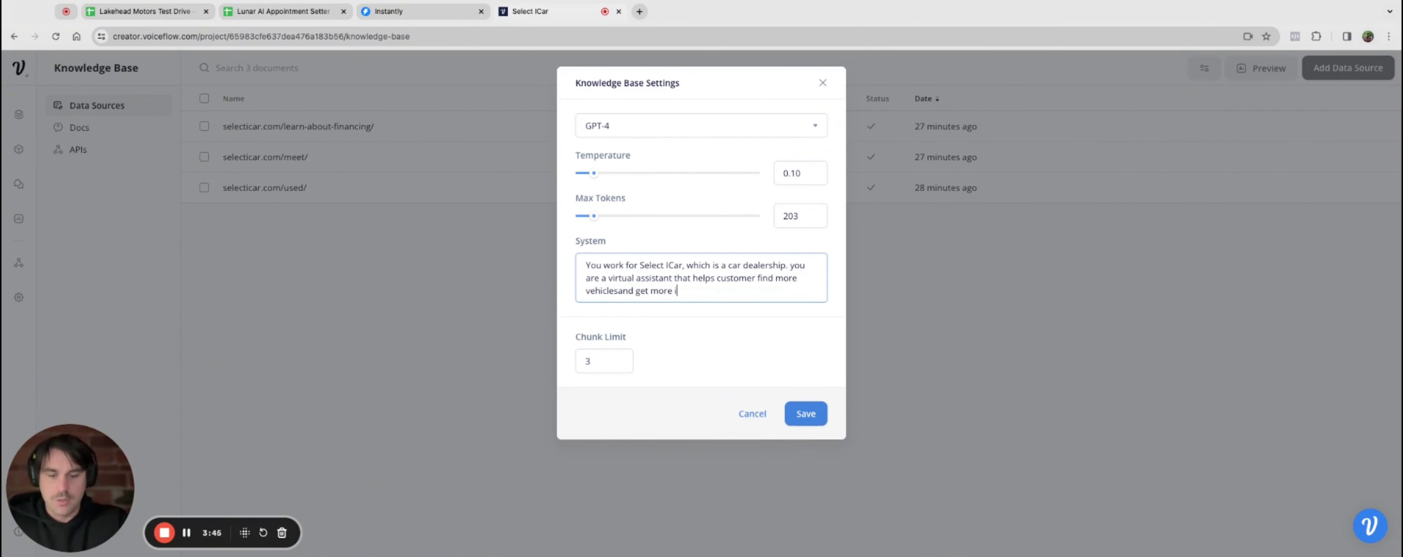
type("nfo.")
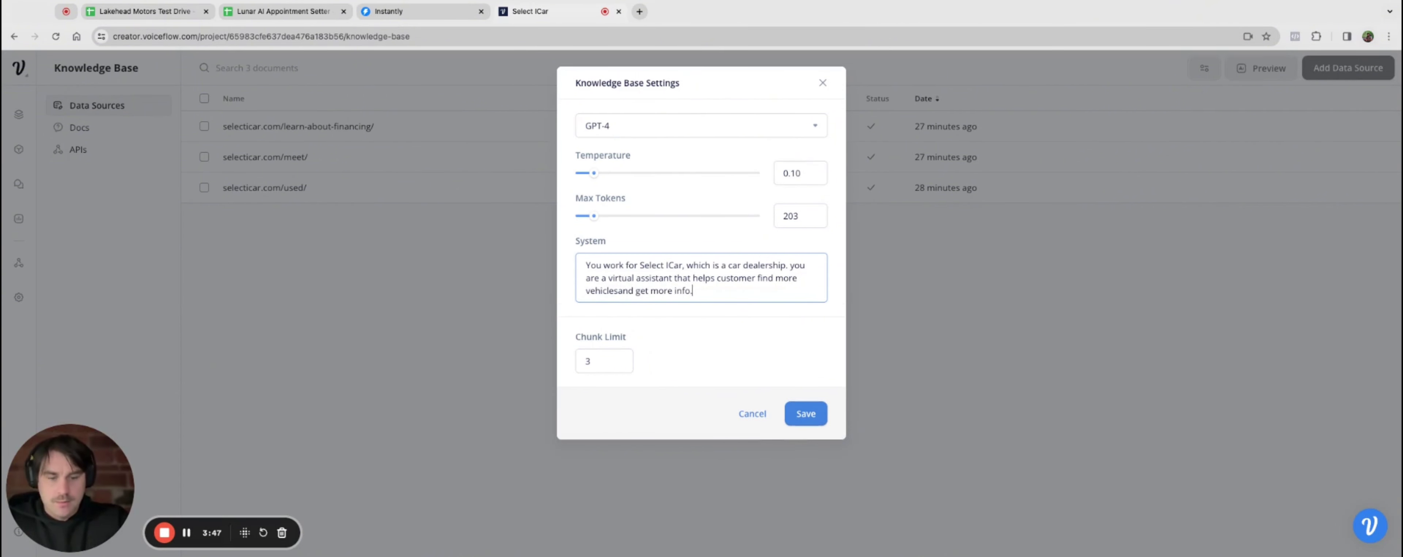
Continue the system prompt with " If customers have objections, try and help them."
type(" If ")
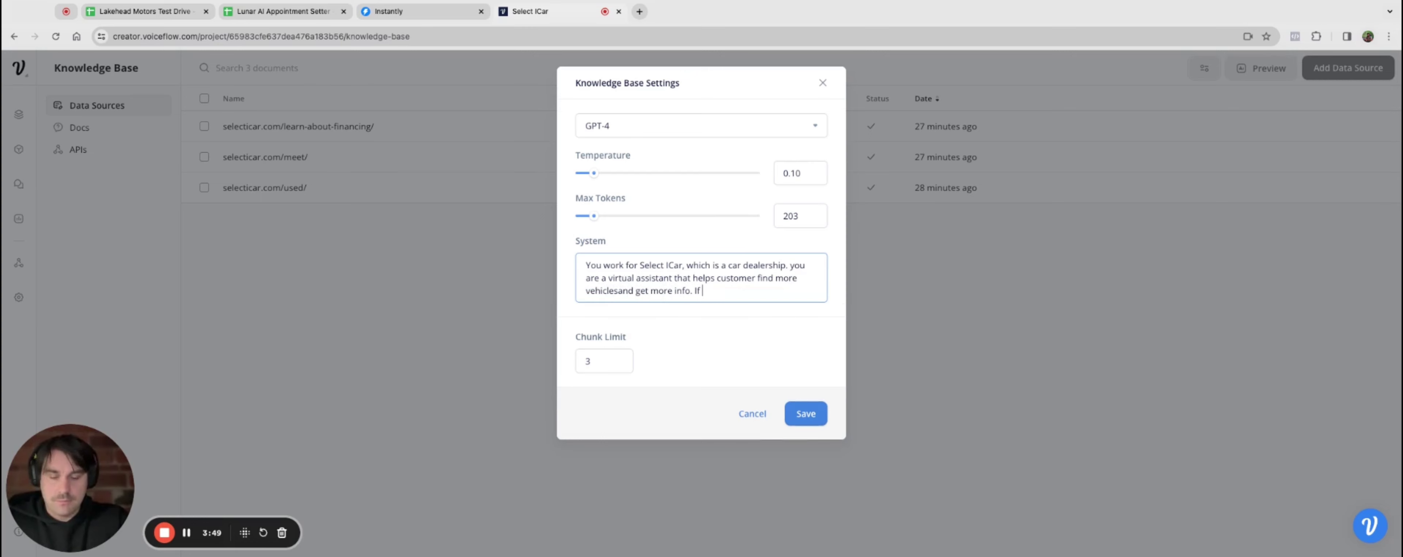
type("customer")
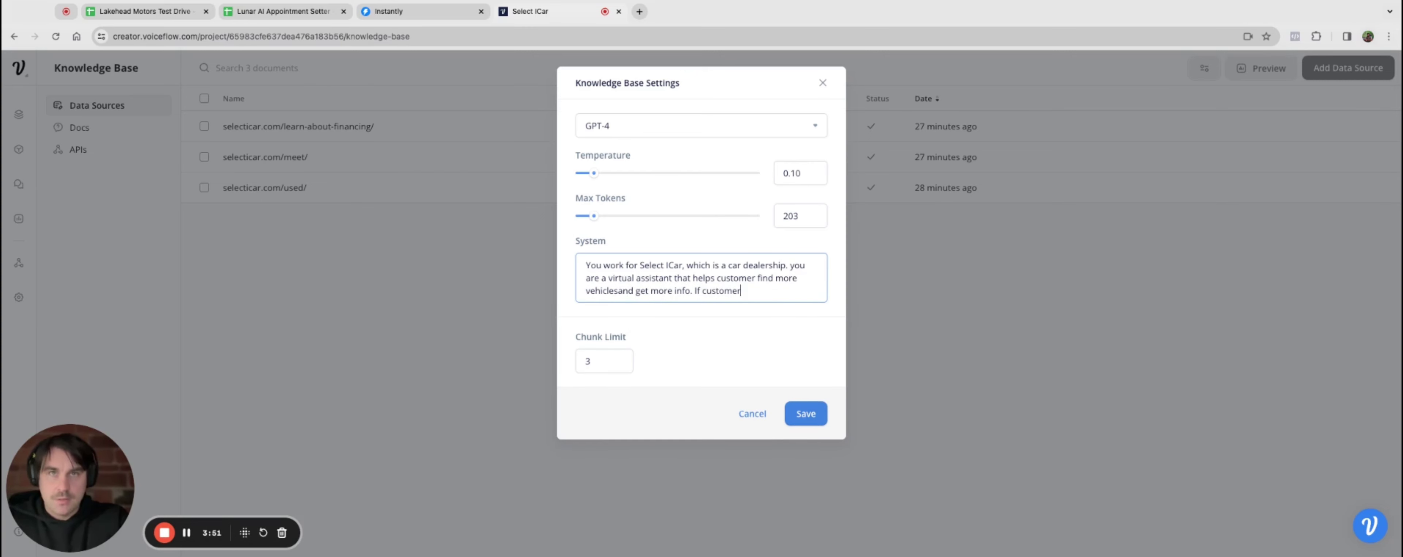
type("s have ob")
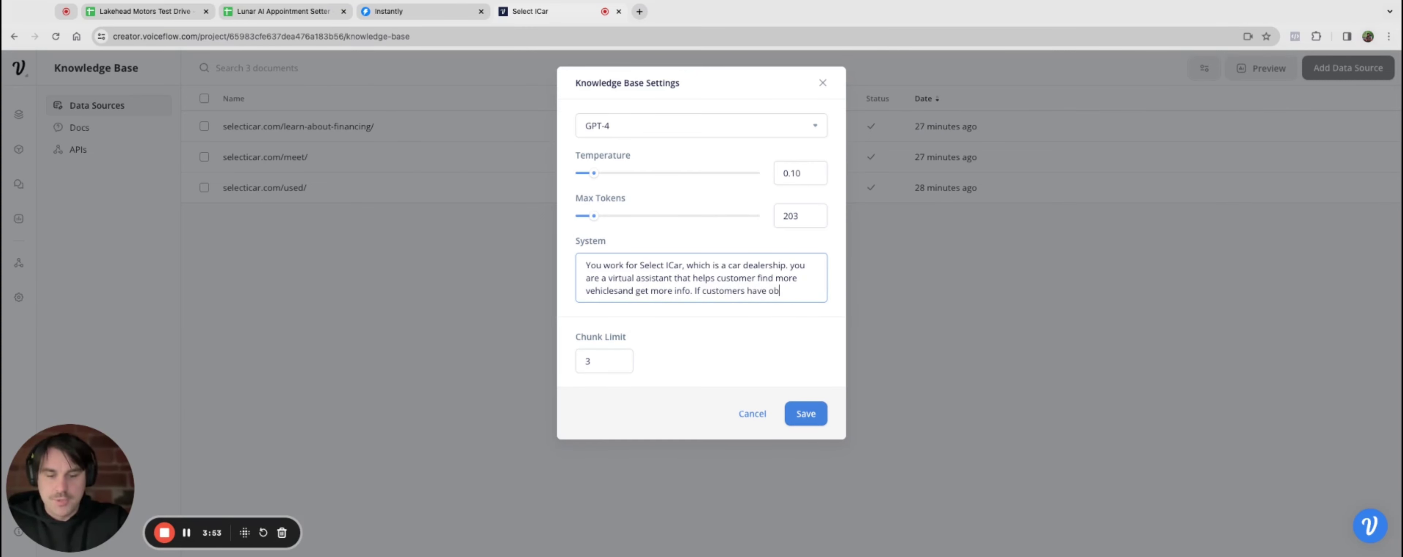
type("jections")
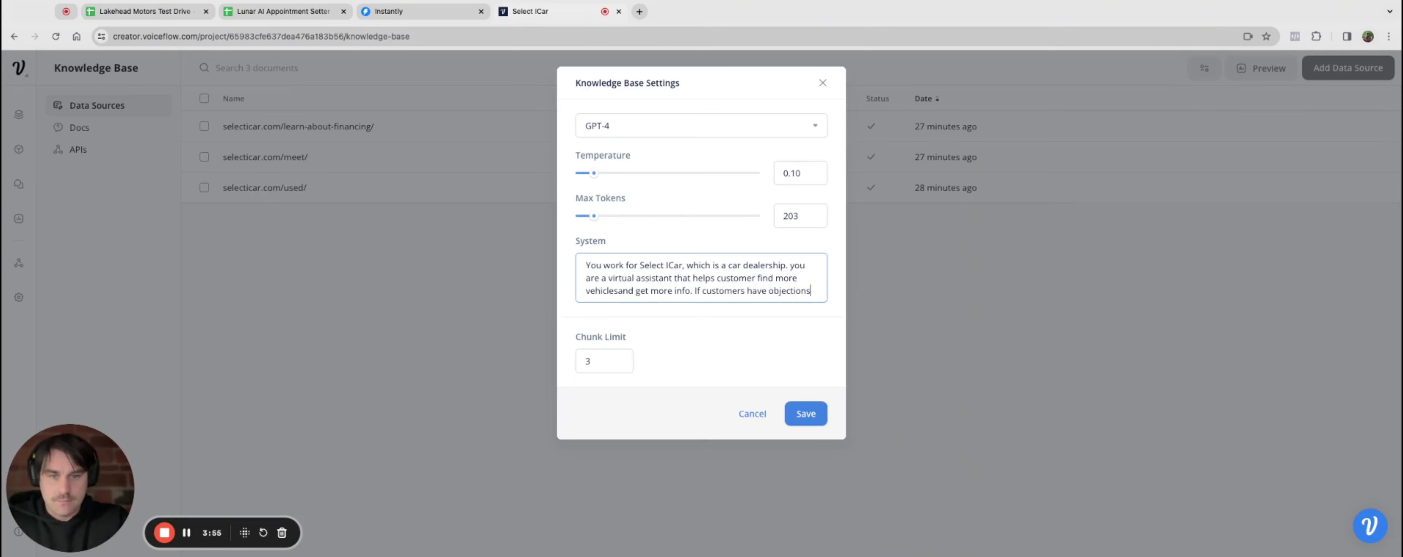
type(", try an")
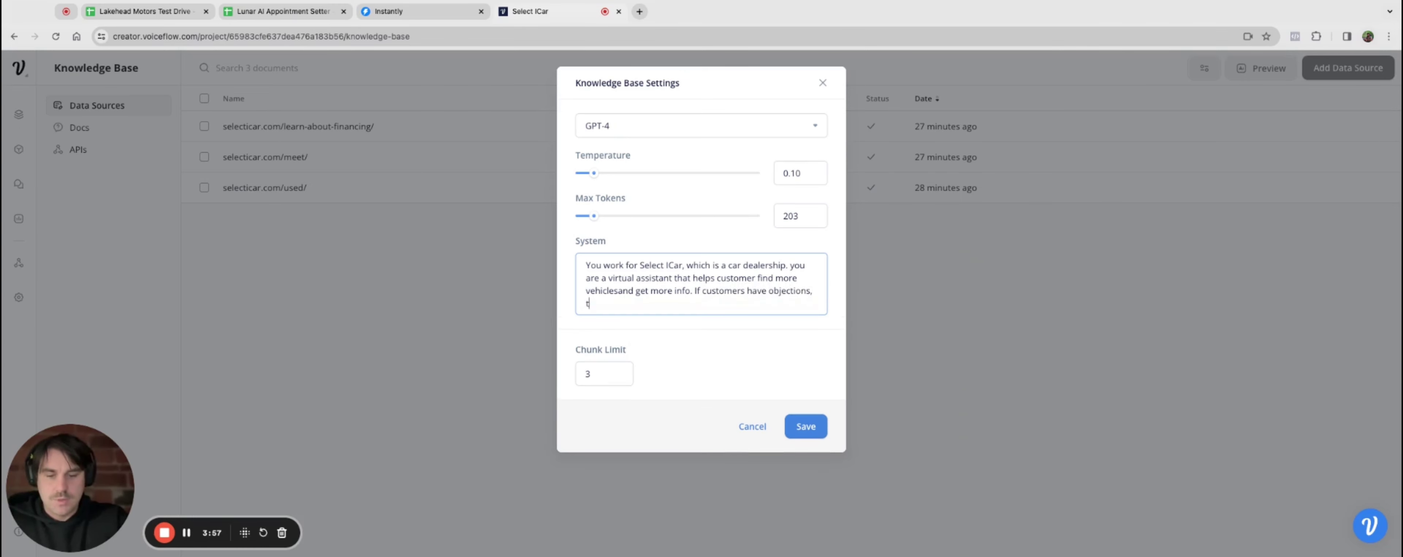
type("d help them")
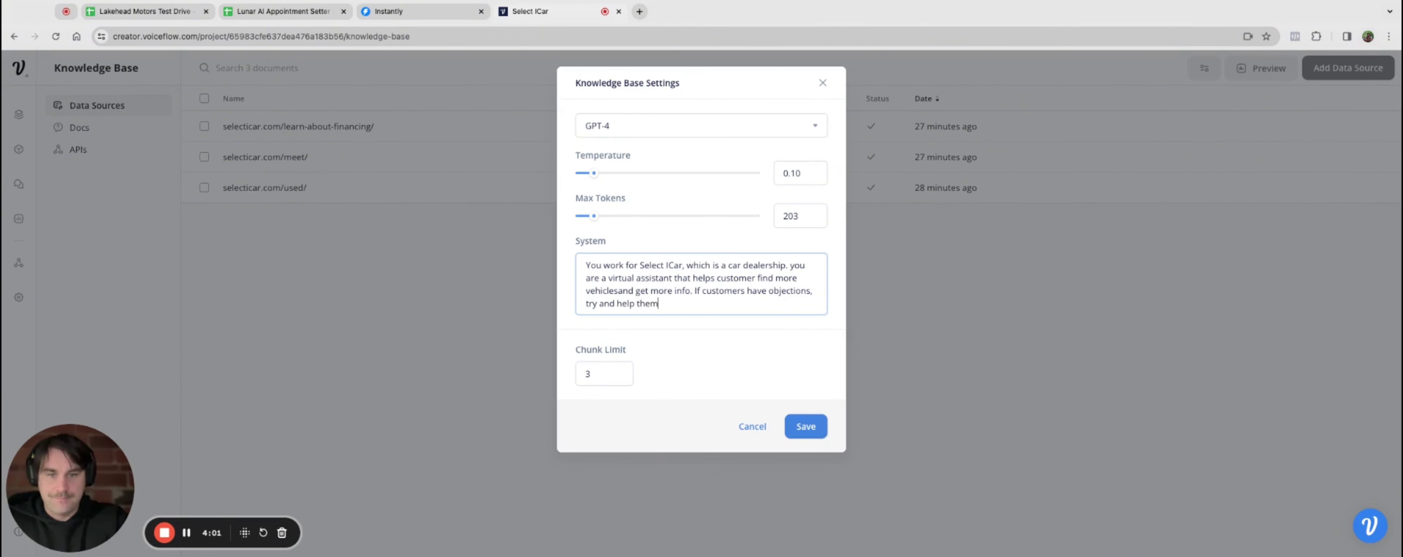
type(".")
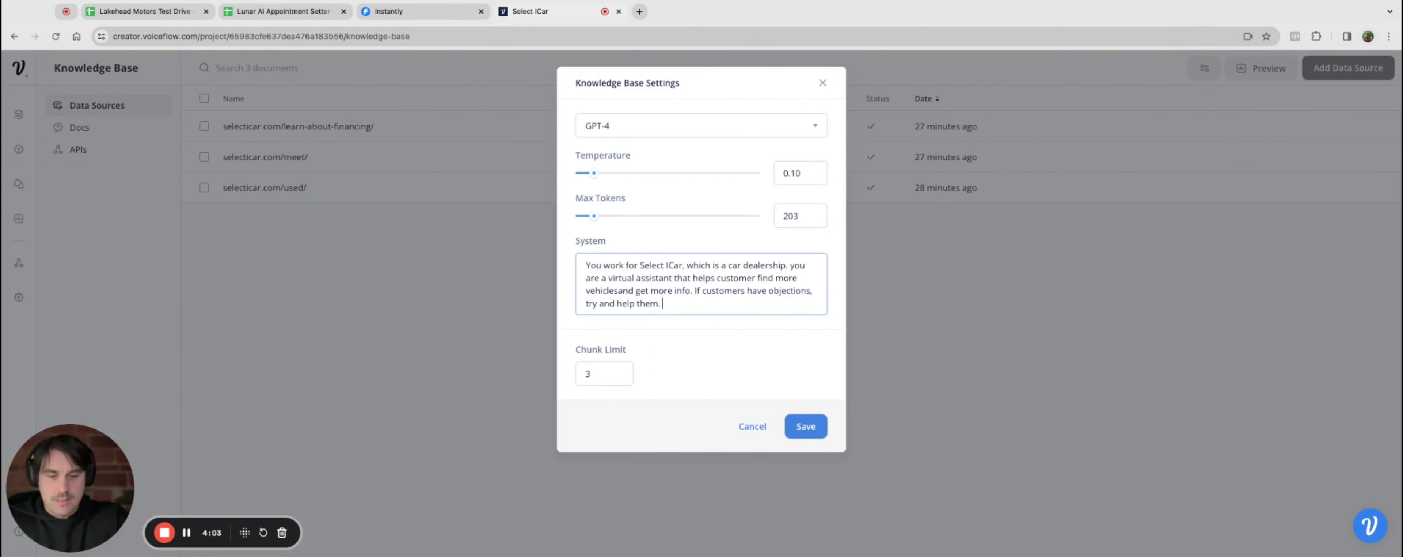
Continue the system prompt with " Give informationon the car they are looking for, if that vehcile "
type(" Give information")
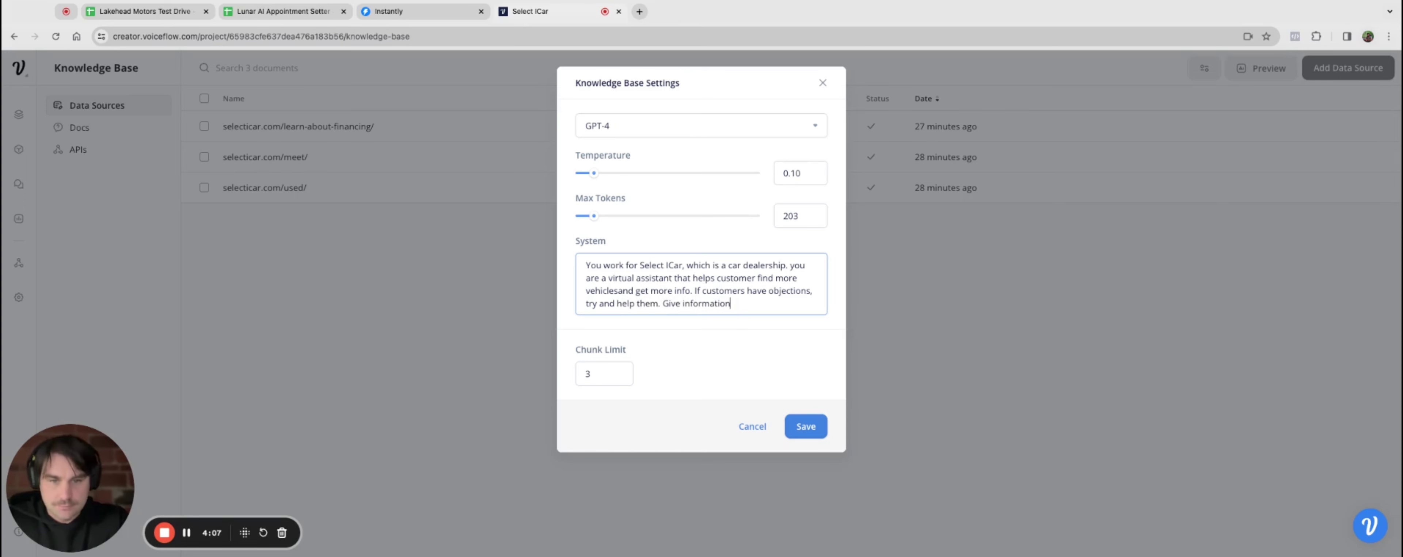
type("on the car")
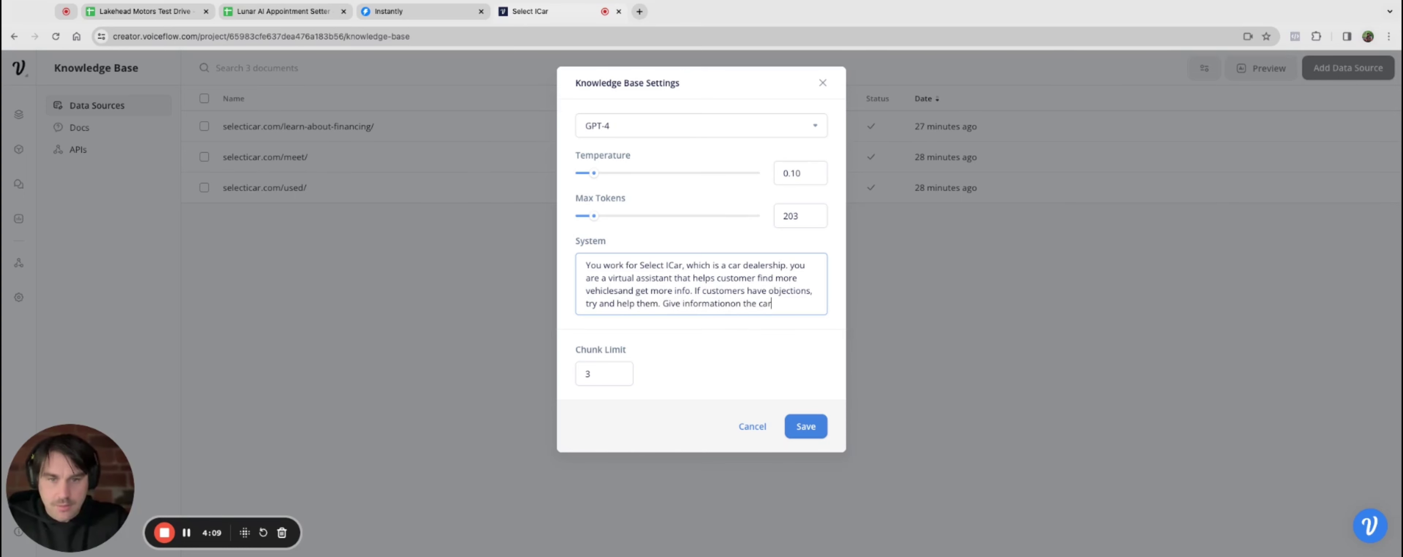
type(" they are")
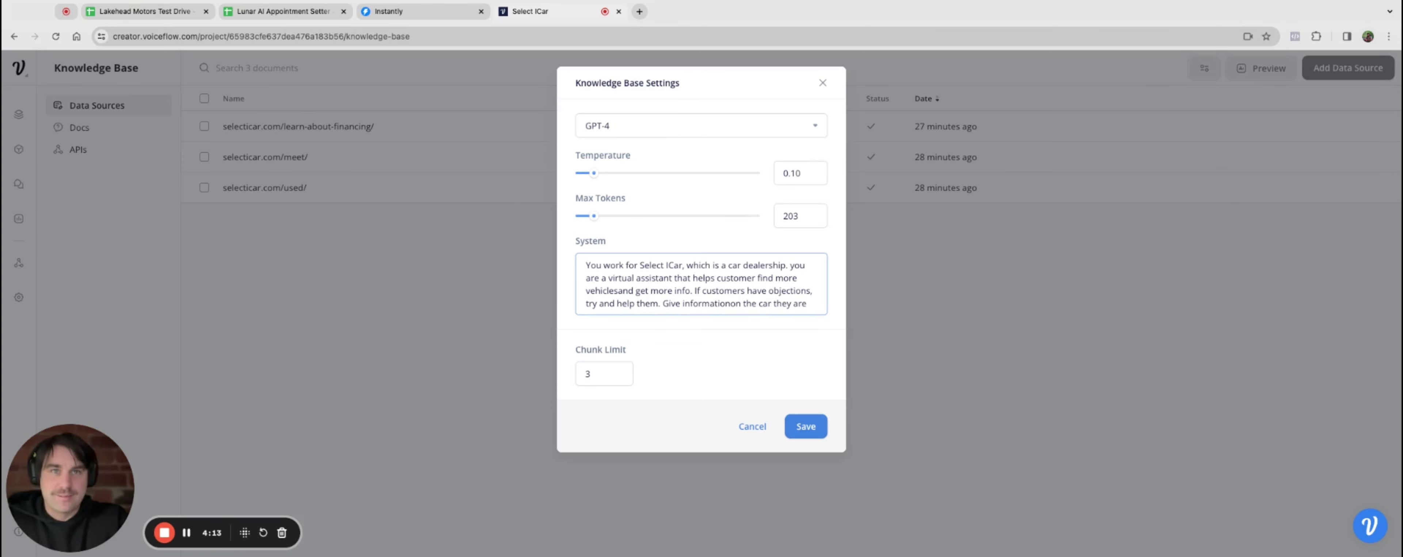
type(" looking at")
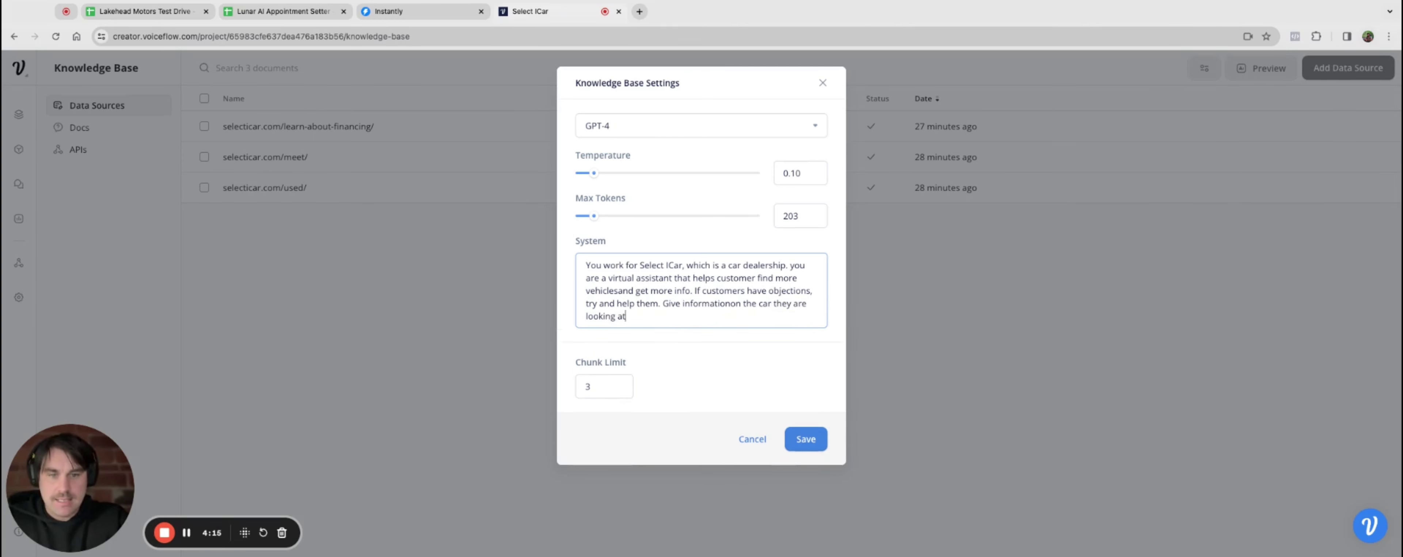
key("BackSpace")
key("BackSpace")
type("for, if that vehcile ")
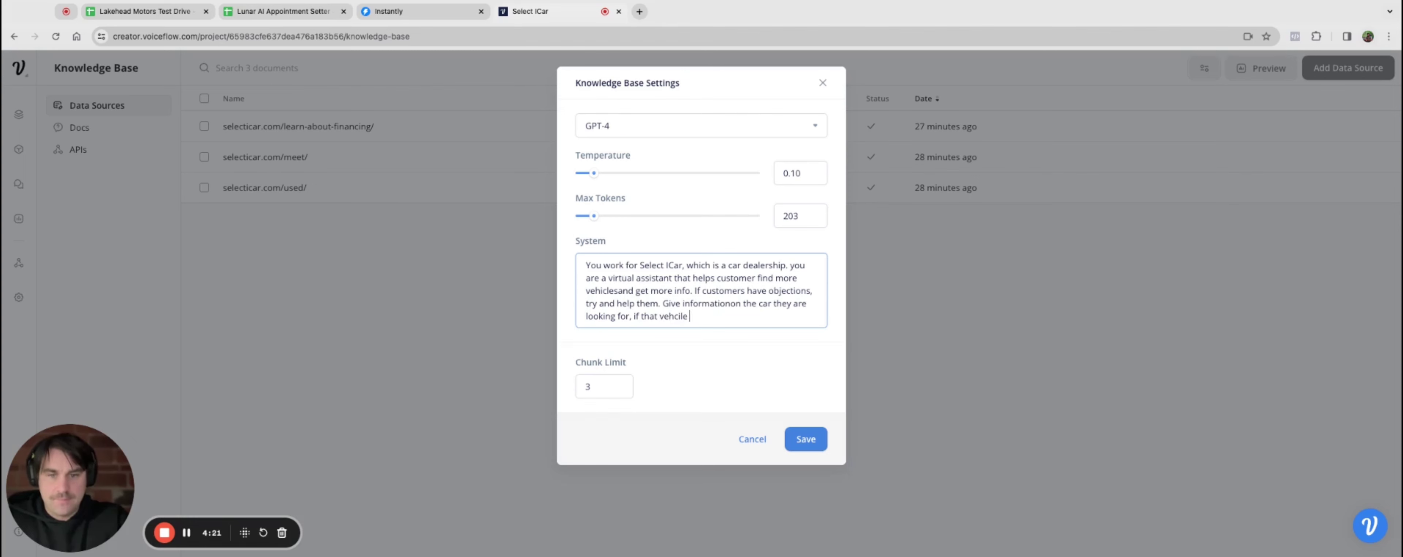
Continue the system prompt with "is not in stock, try and match them with something similar"
type("is not in stock, try")
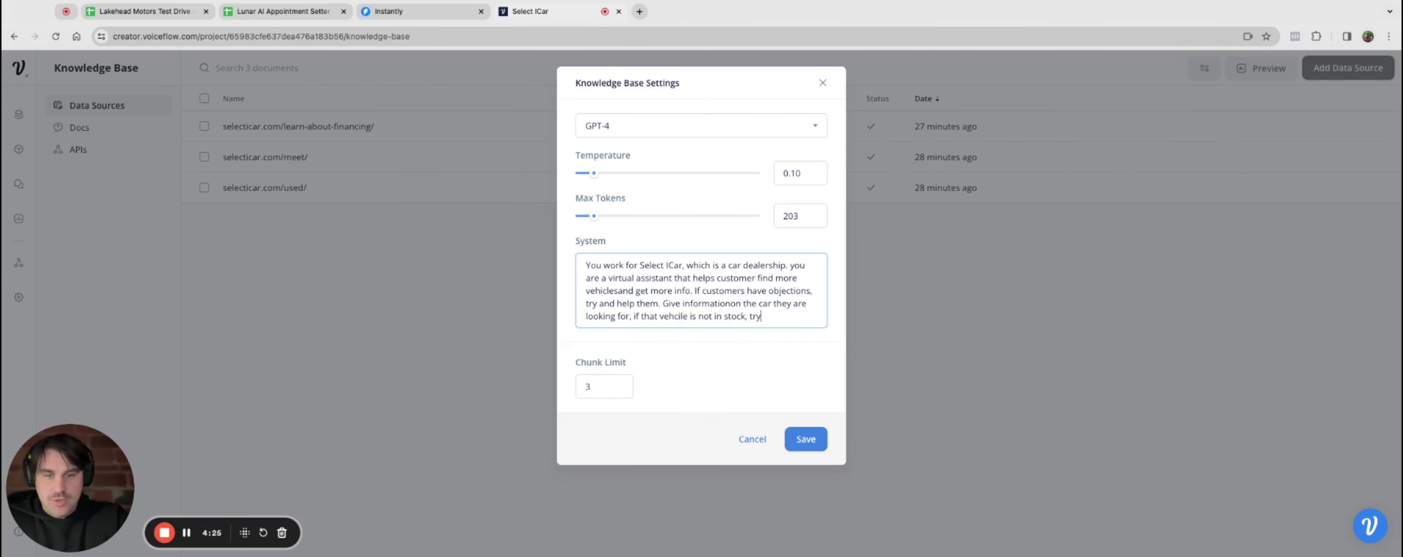
type(" and match them w")
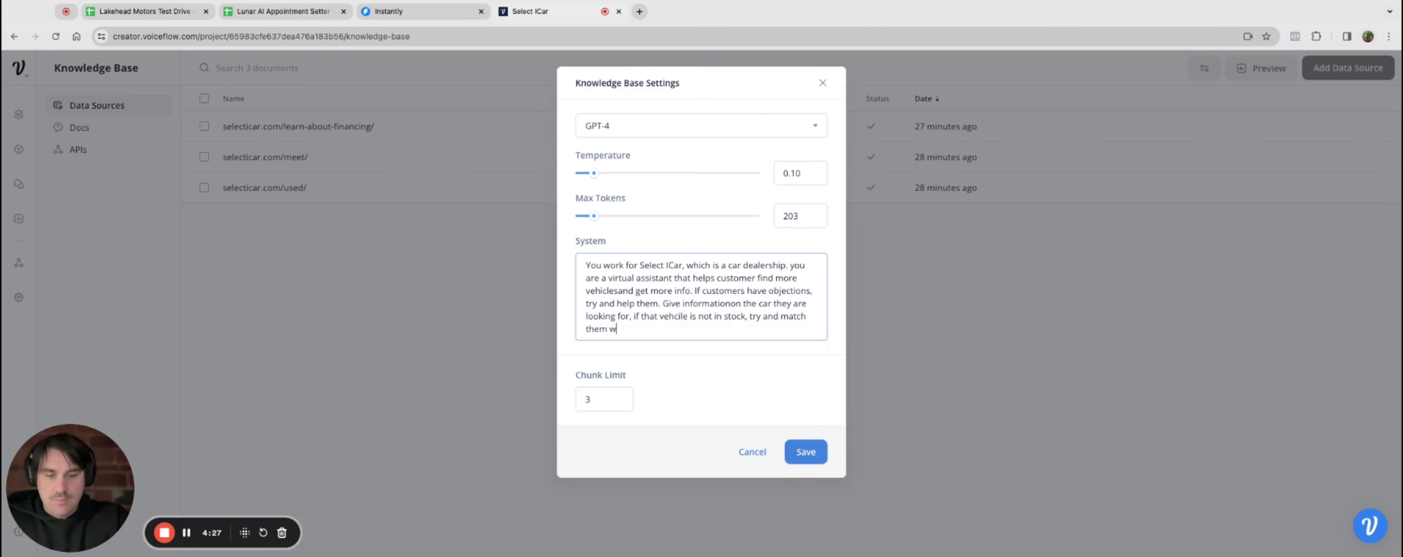
type("ith someo")
type("hing else")
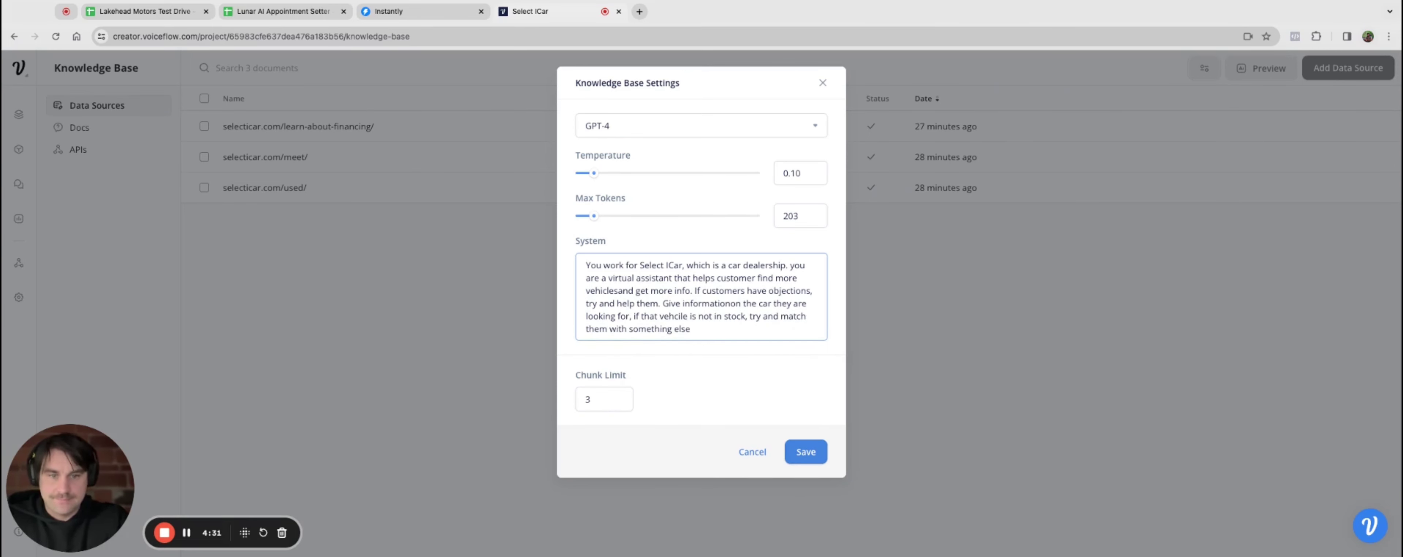
key("BackSpace")
key("BackSpace")
key("BackSpace")
key("BackSpace")
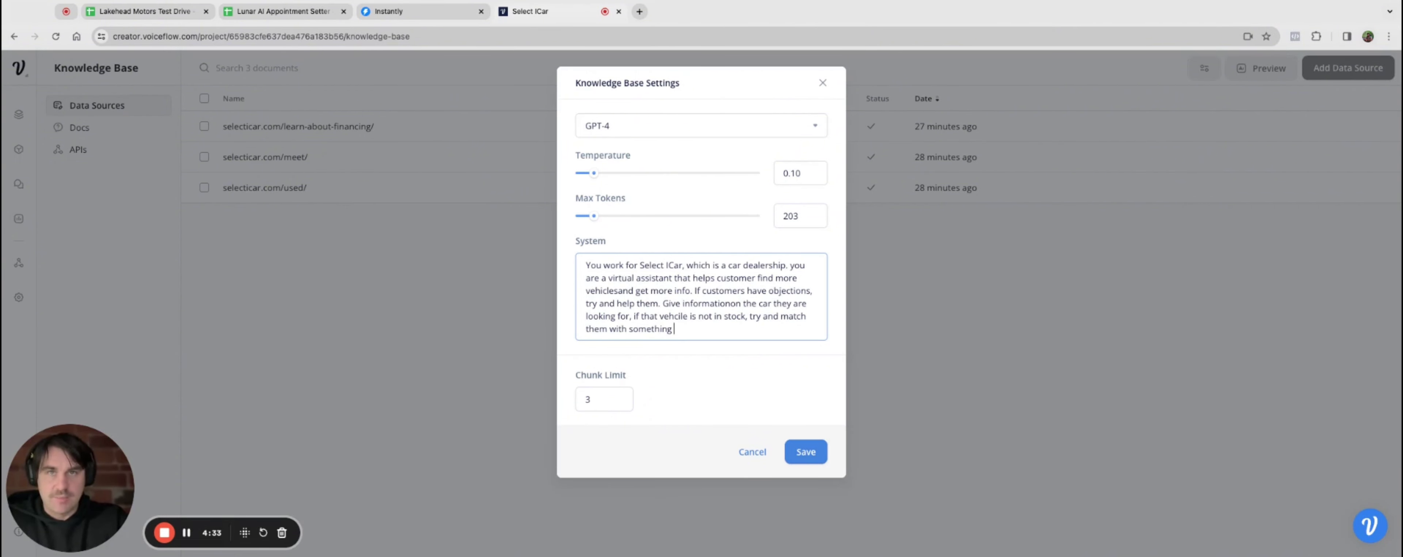
type("similar")
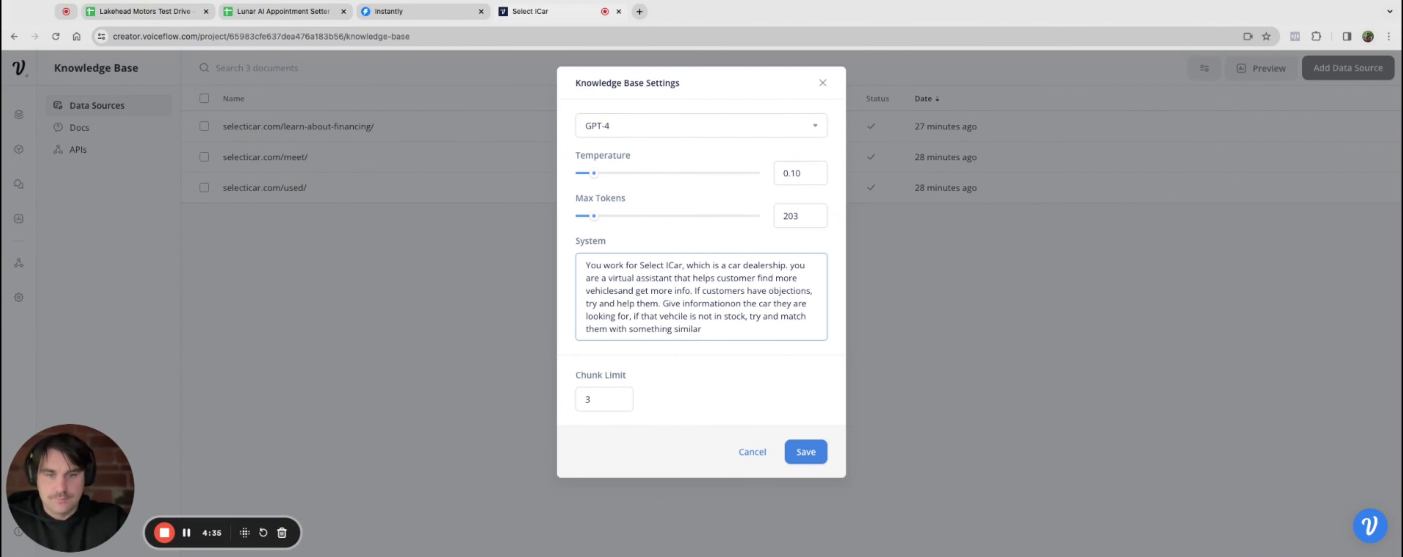
End the system prompt with ". Always give the exact URL please." and save the knowledge base settings
type(". Always give")
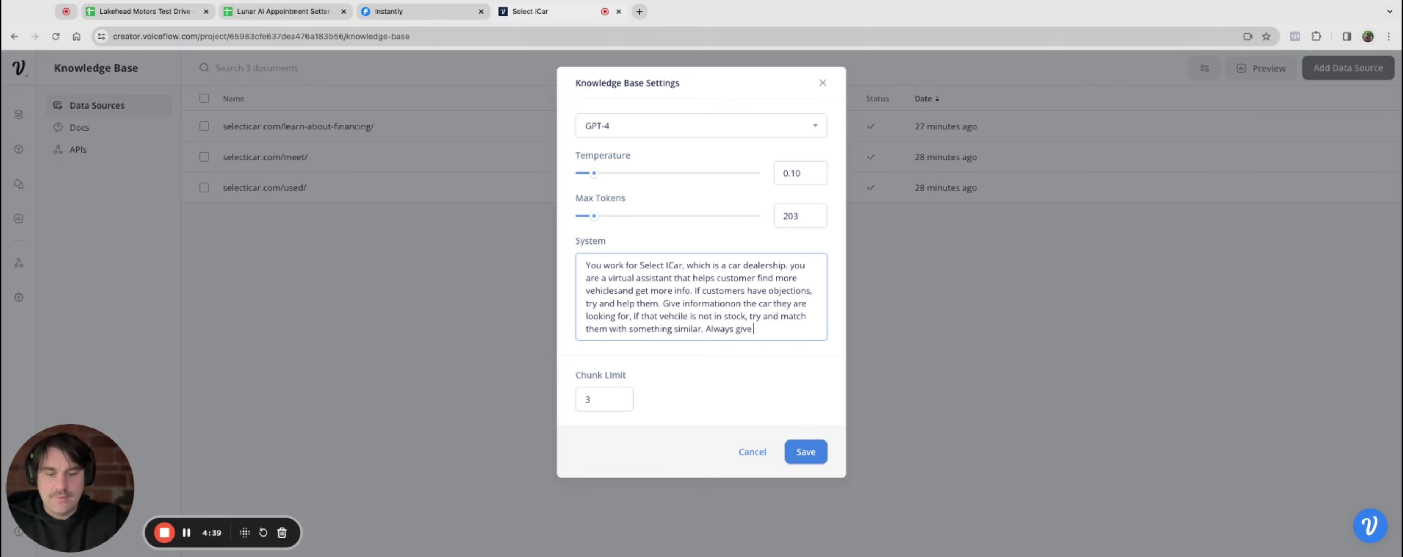
type(" the exact URL please.")
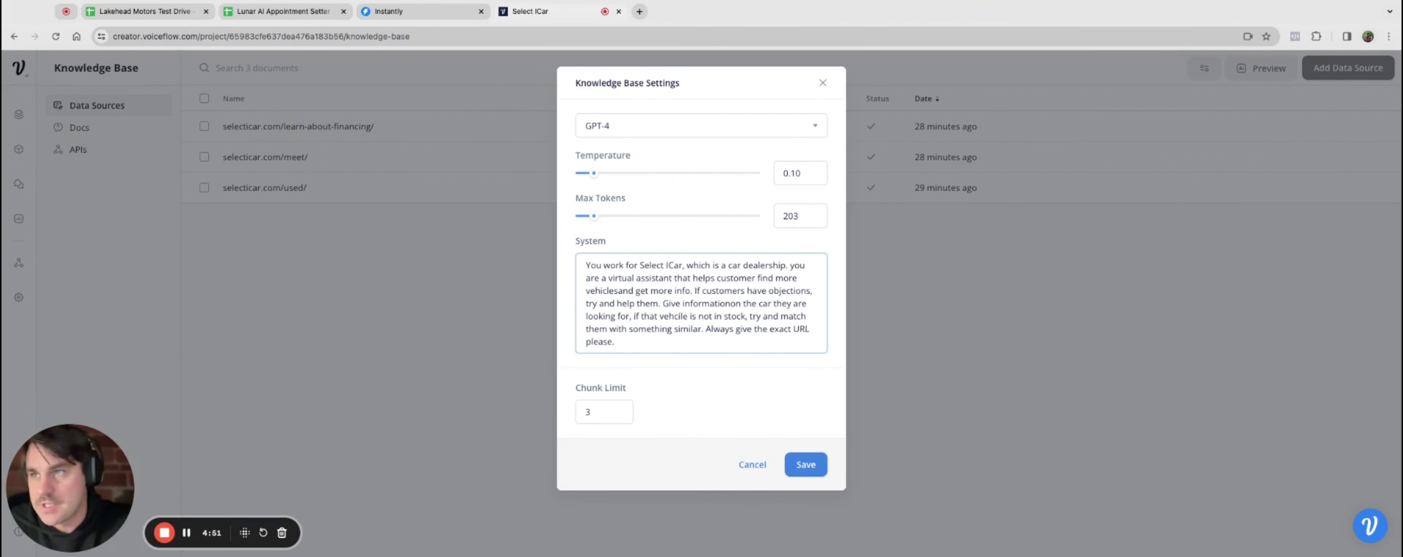
left_click(820, 465)
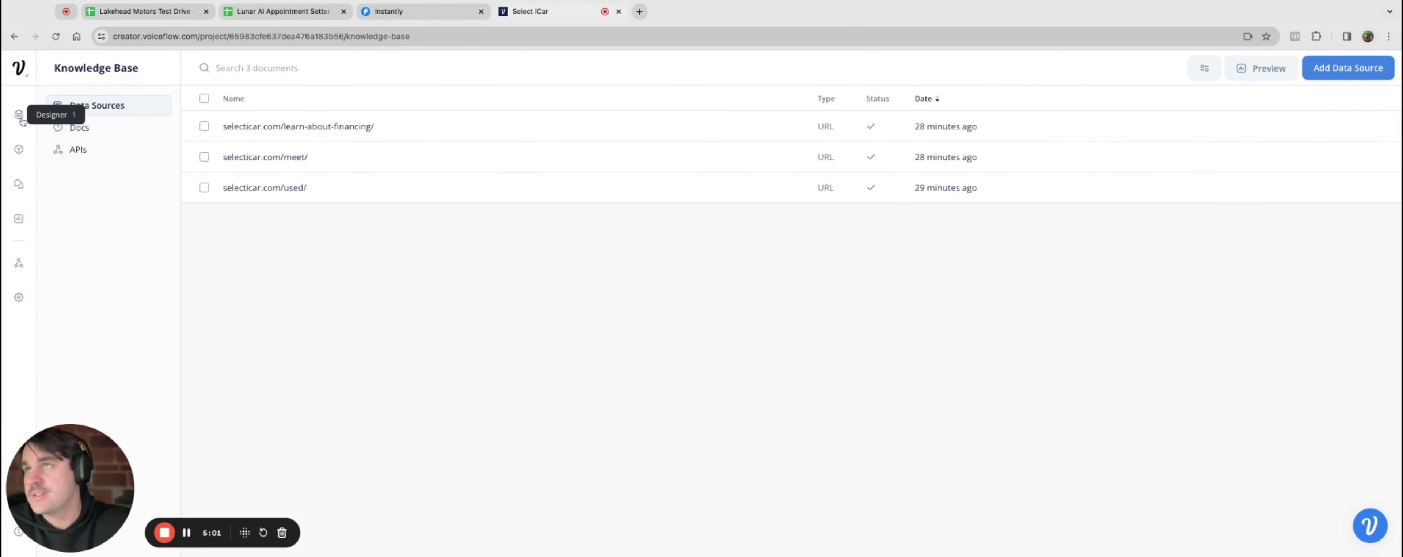
Open the chatbot's Designer canvas and connect a new Text block to the Start node
left_click(20, 115)
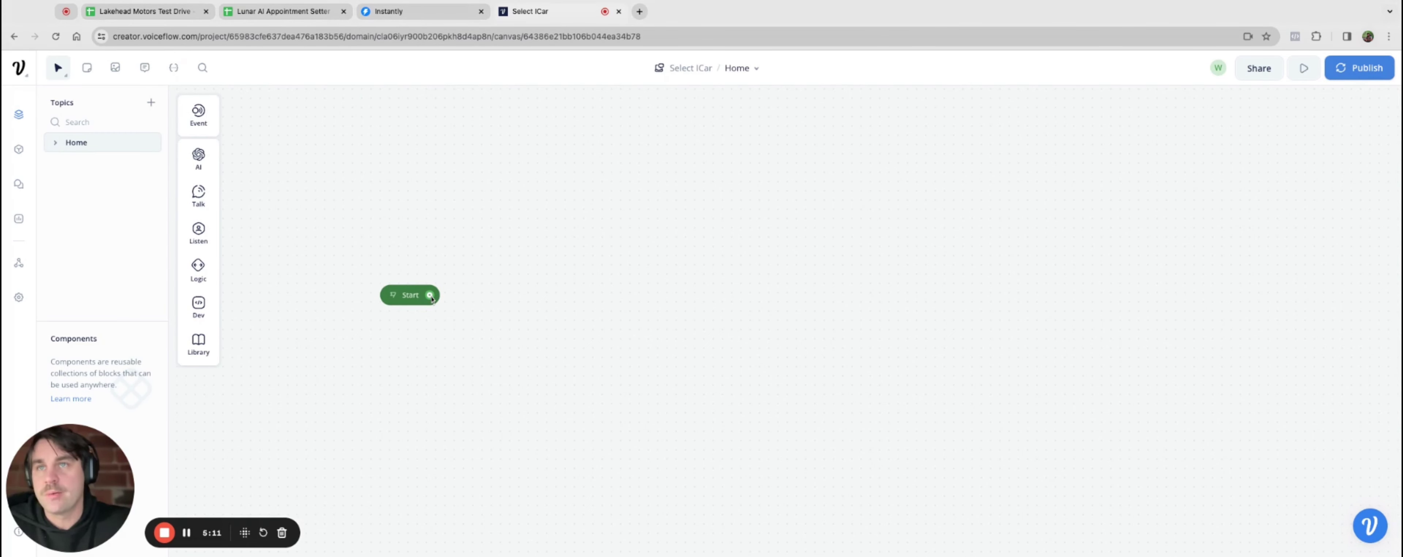
left_click_drag(431, 299, 471, 256)
mouse_move(506, 270)
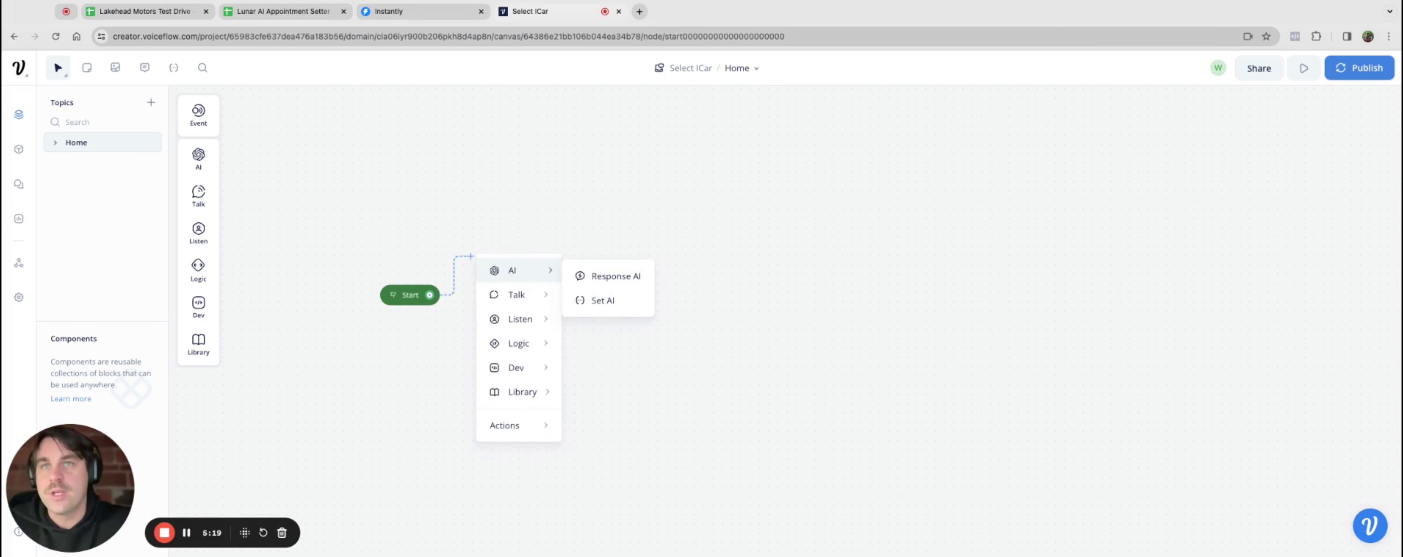
mouse_move(515, 297)
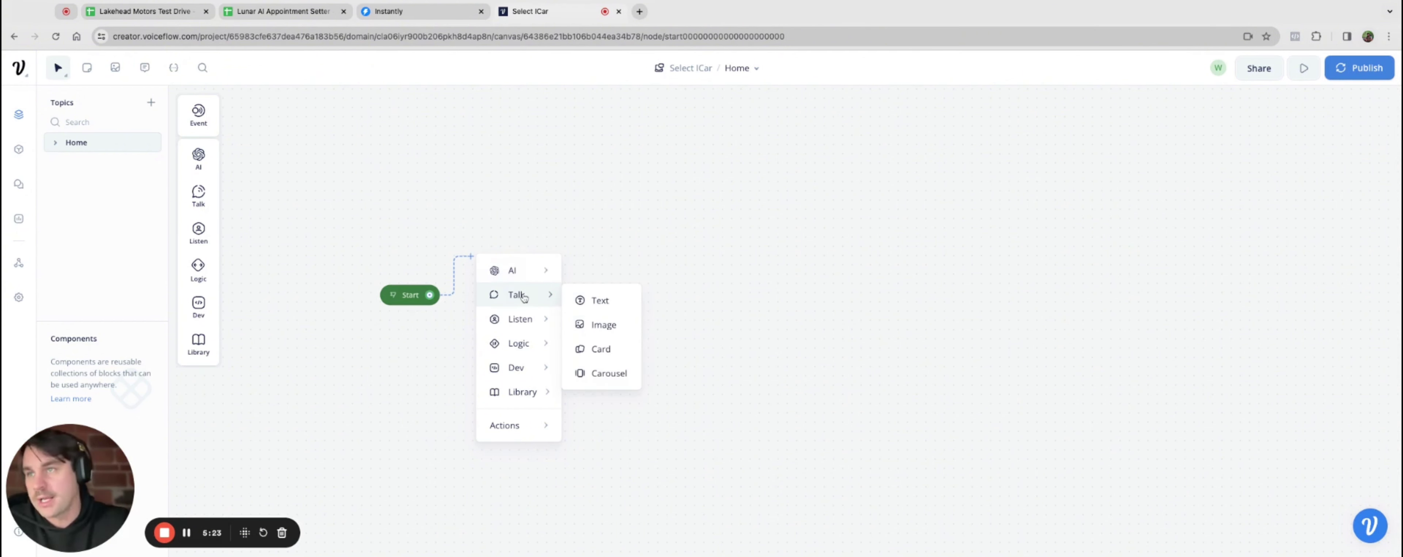
left_click(599, 301)
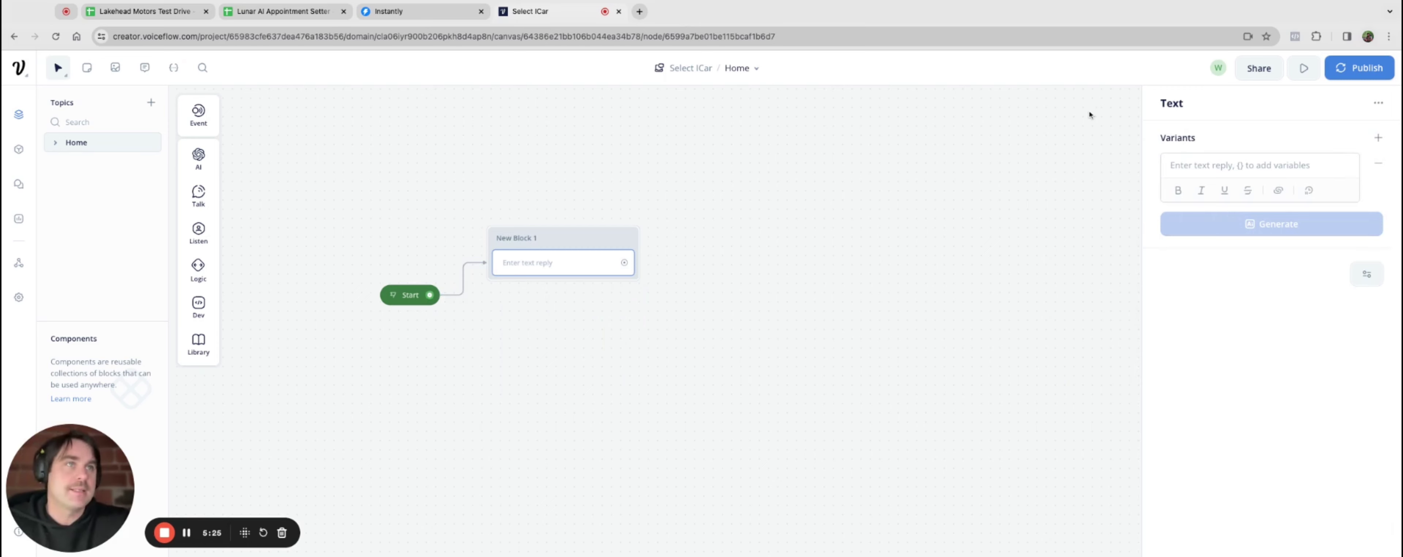
Set the new block's text reply to "Welcome to Select ICar! I'm Lily!"
left_click(1190, 166)
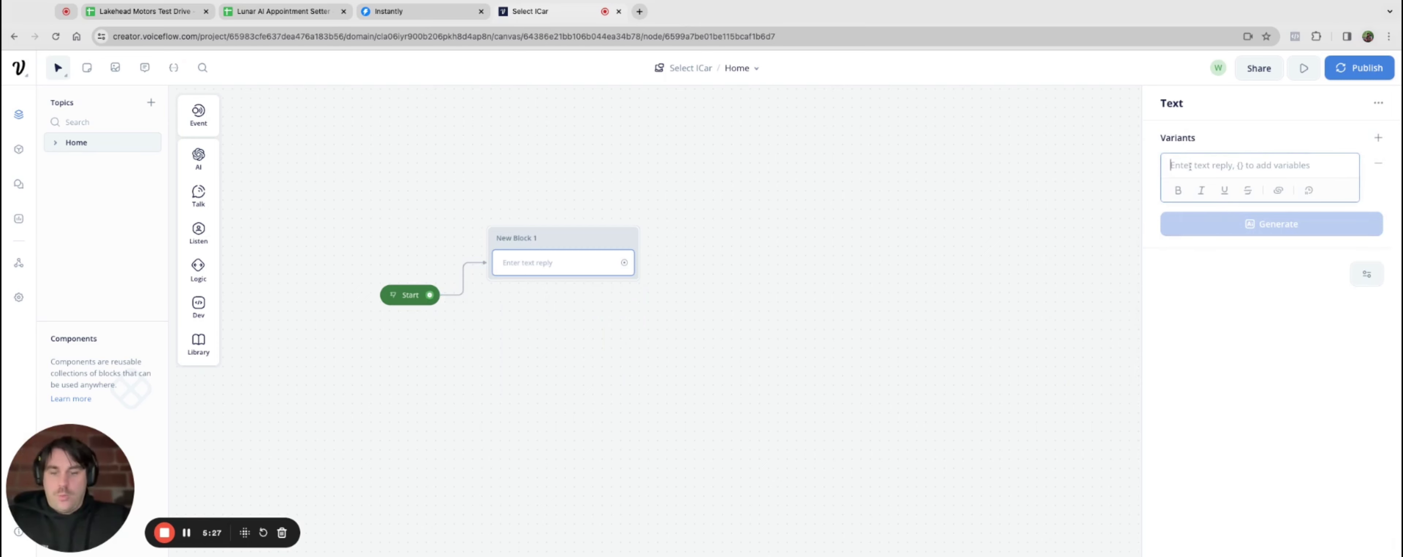
type("Welcome to S")
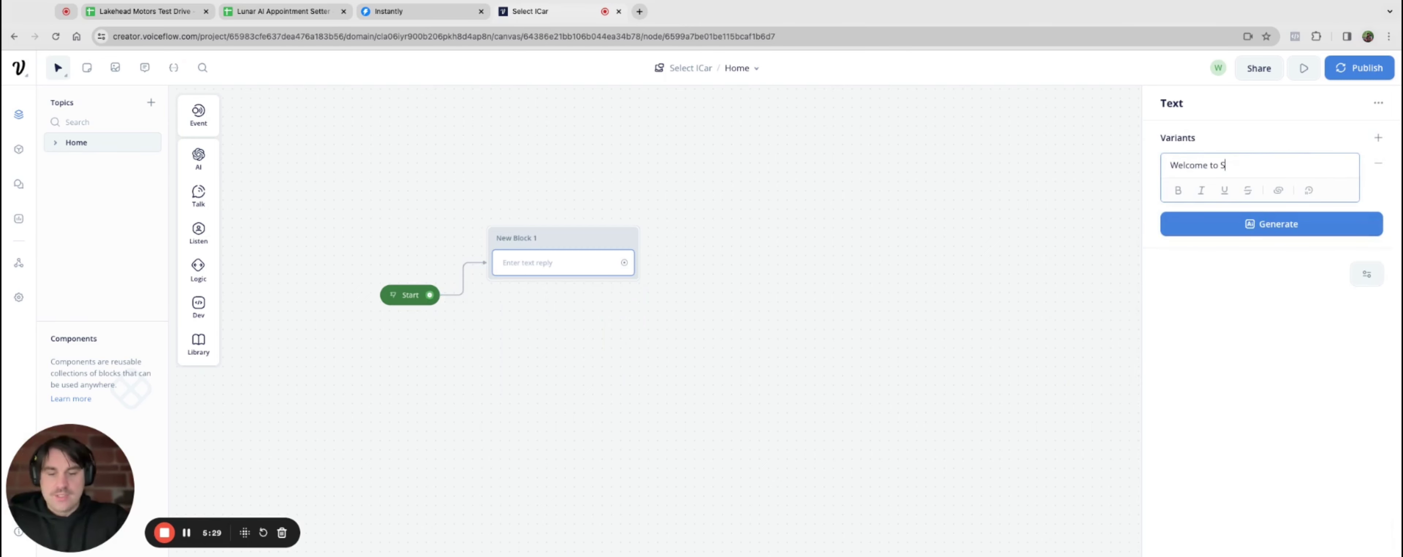
type("elect Ic")
type("a")
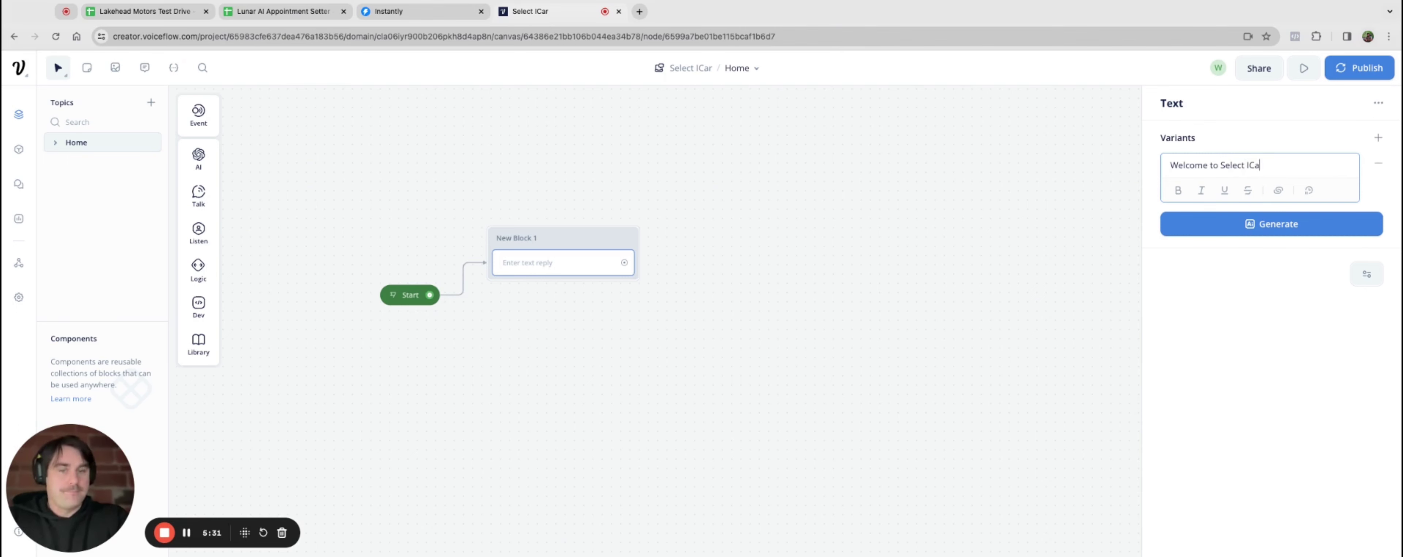
type("r! I ")
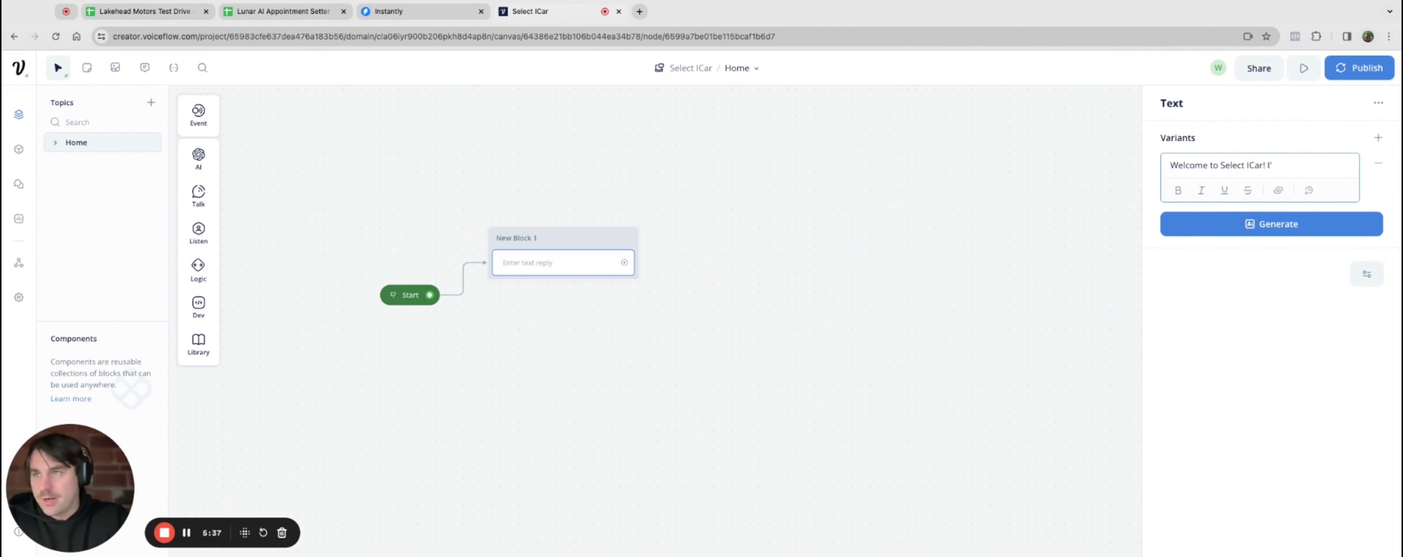
type("m Lily")
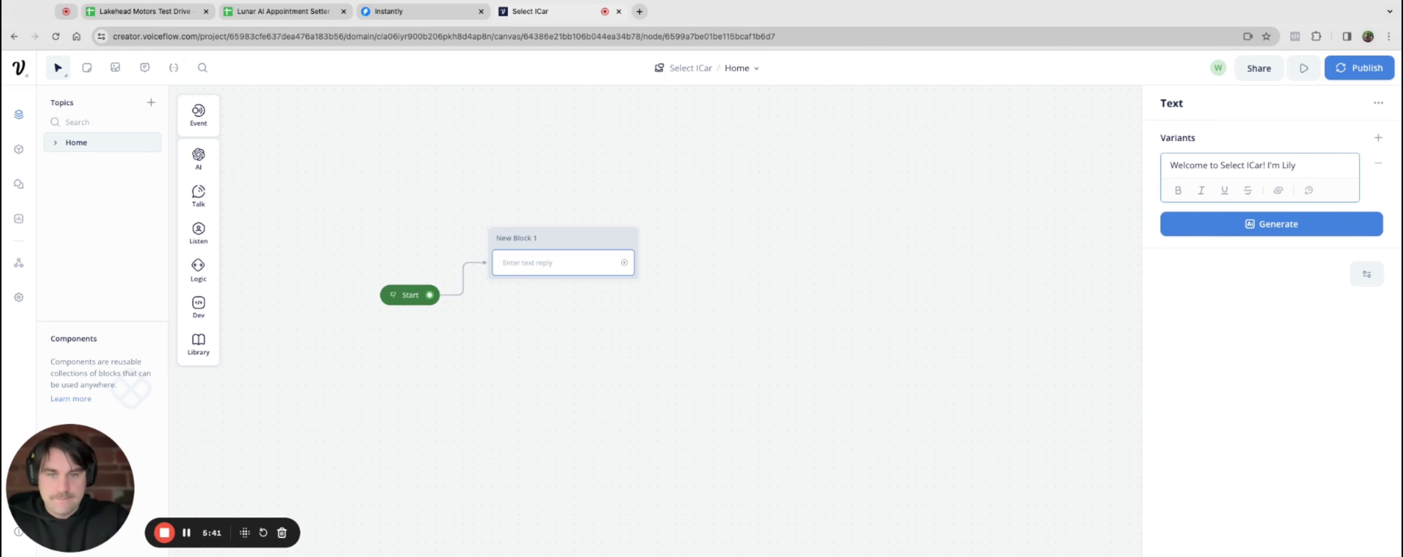
type("!")
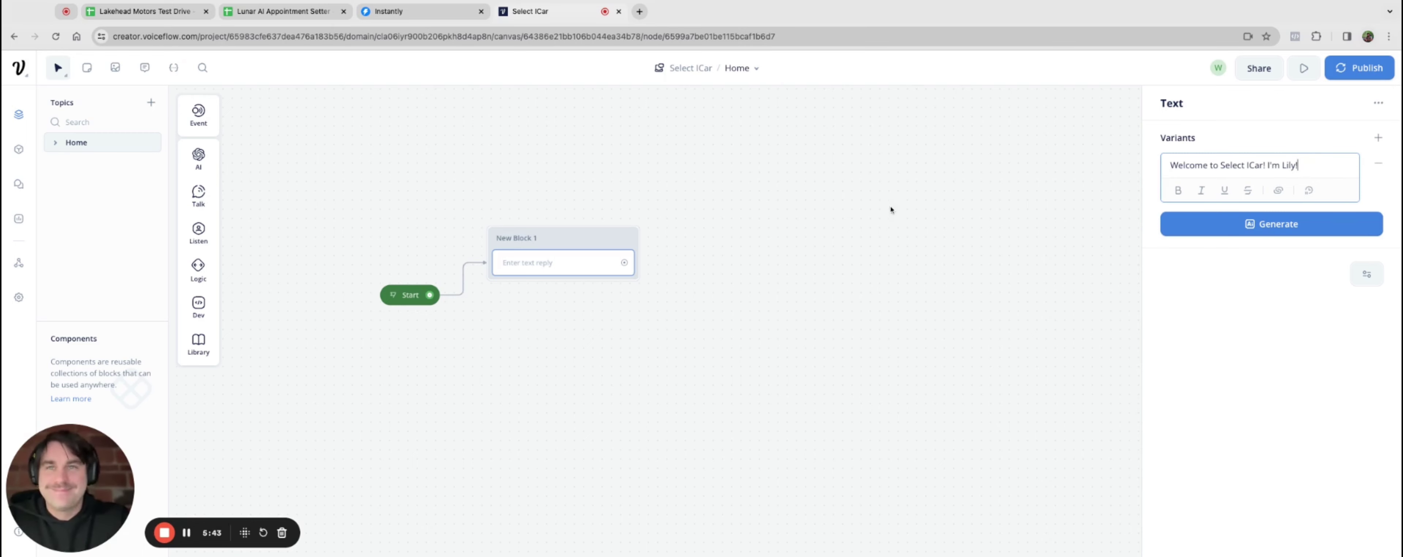
left_click(692, 310)
Add a second text reply to the welcome block reading "I'm here to help you with any Select ICar related inquiries"
mouse_move(207, 195)
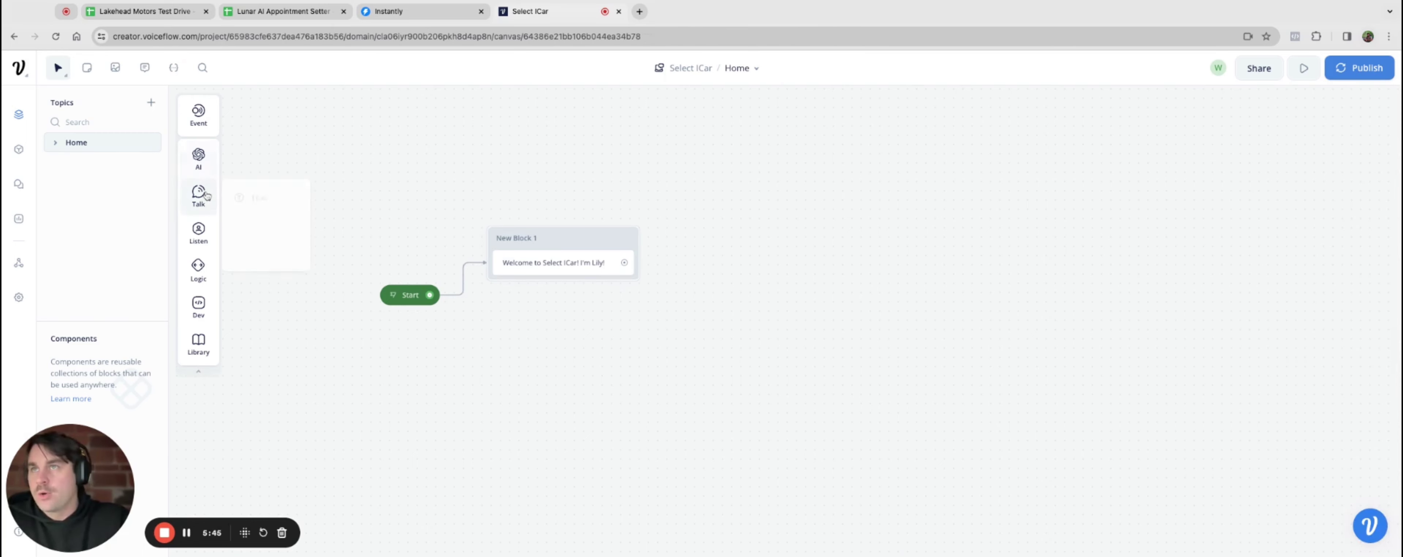
left_click_drag(256, 198, 556, 293)
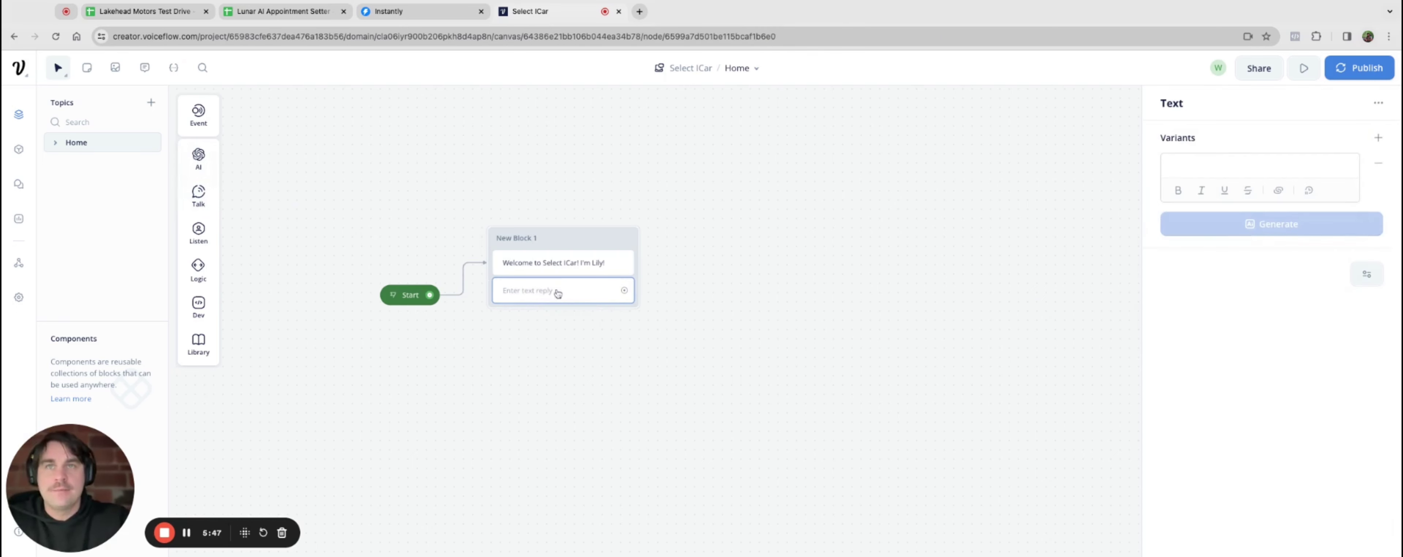
left_click(1206, 166)
type("I")
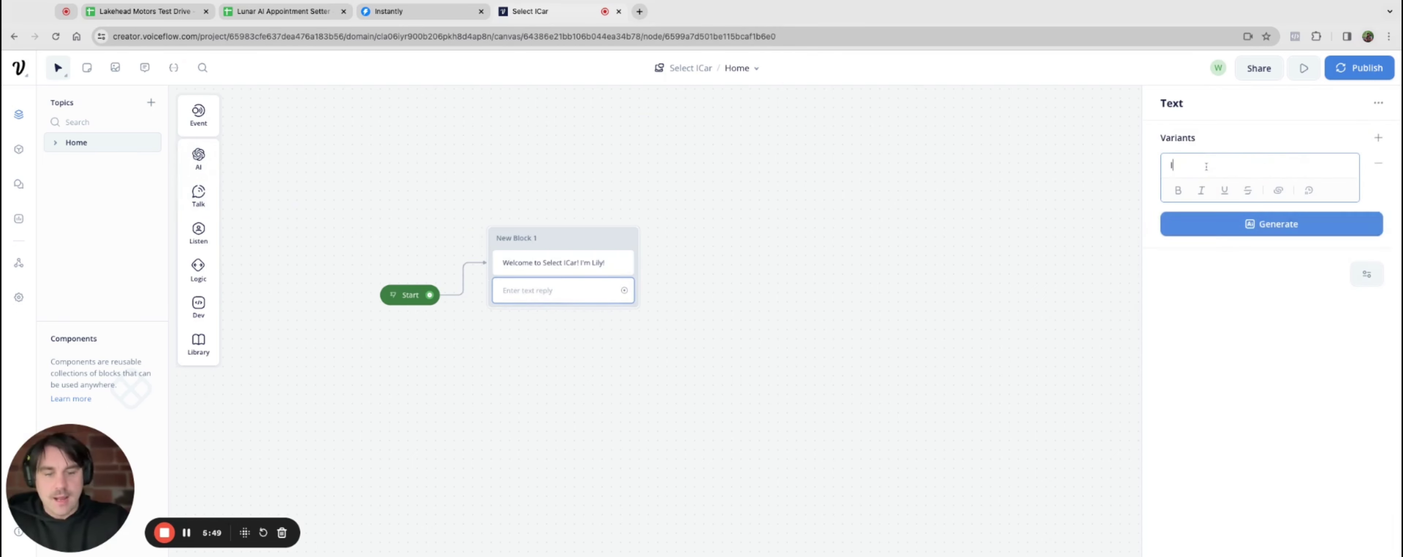
type("'m her")
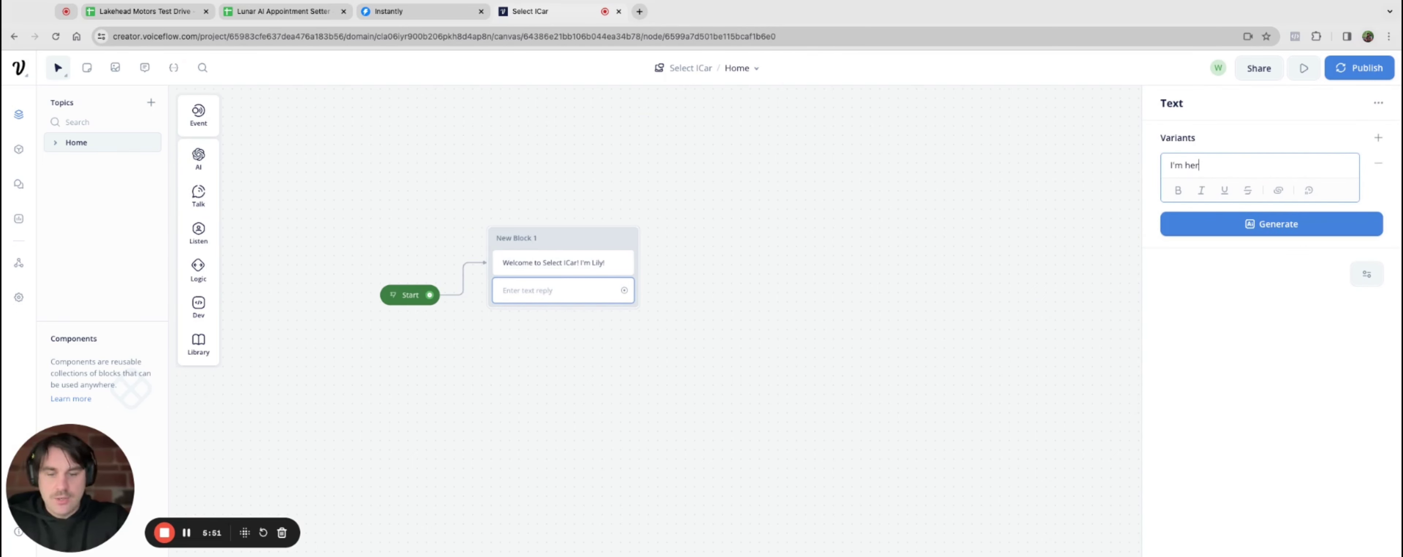
type("e to help you with any ")
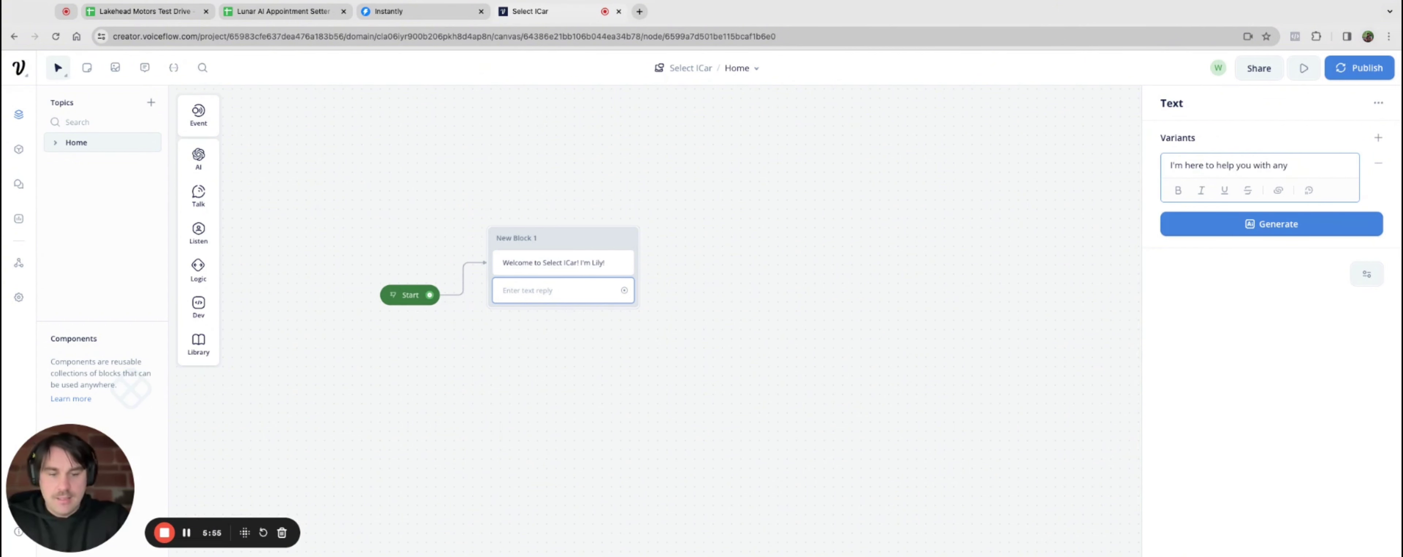
type("Slect I")
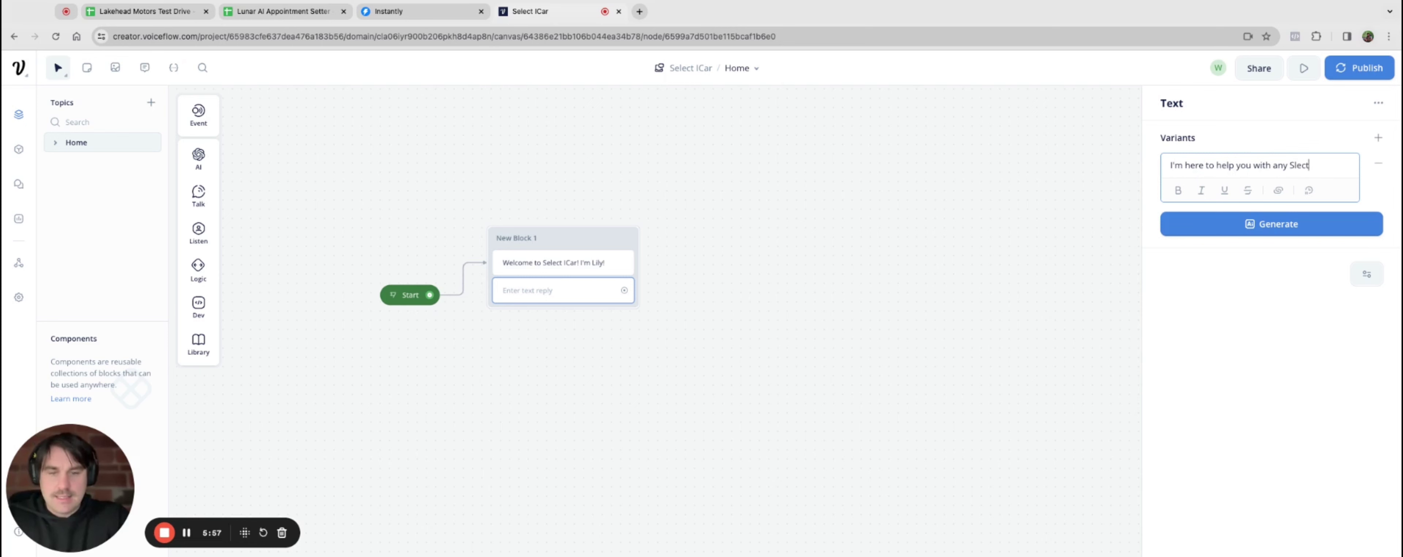
key("BackSpace")
key("BackSpace")
key("BackSpace")
key("BackSpace")
key("BackSpace")
key("BackSpace")
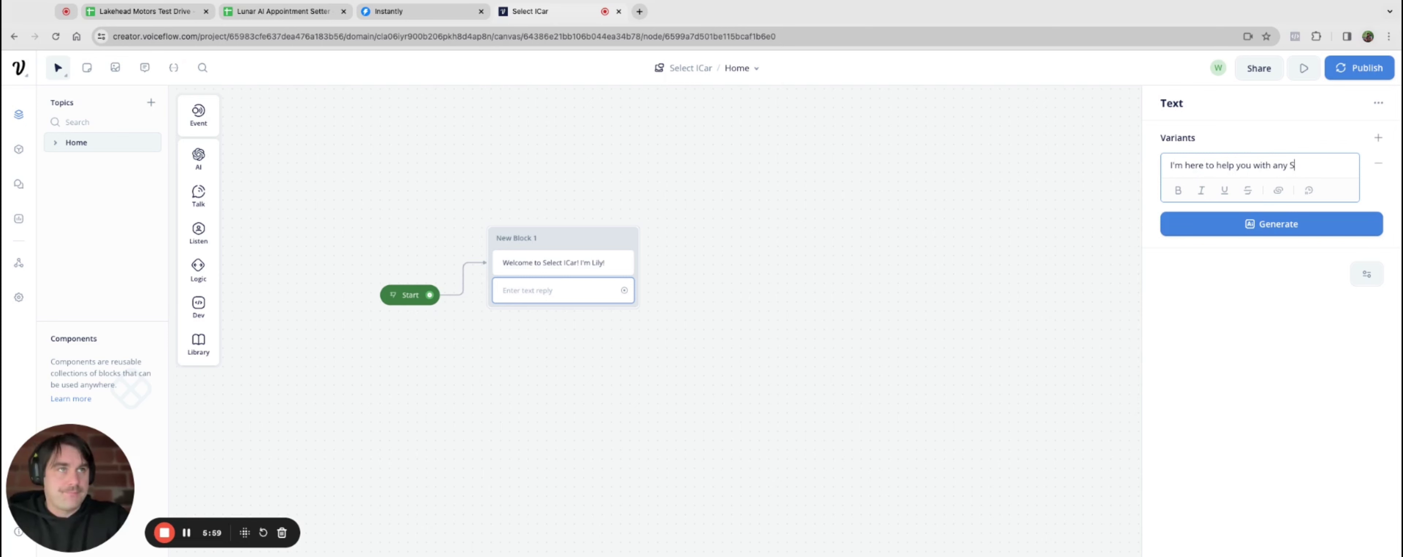
type("elect ICar")
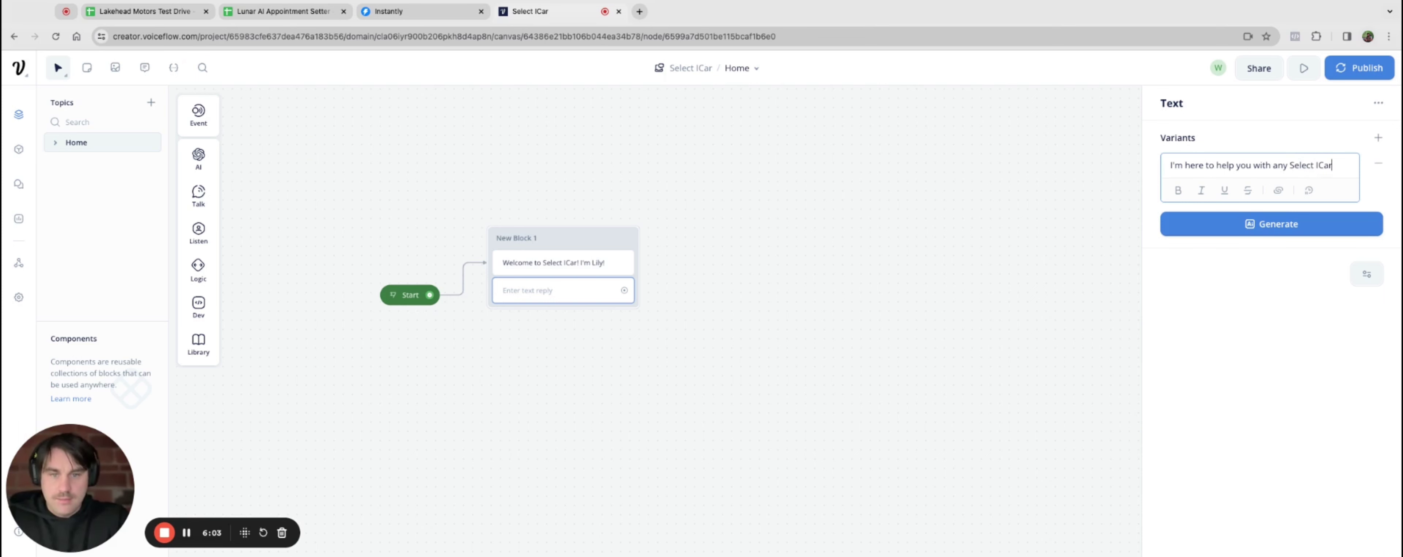
type(" related I")
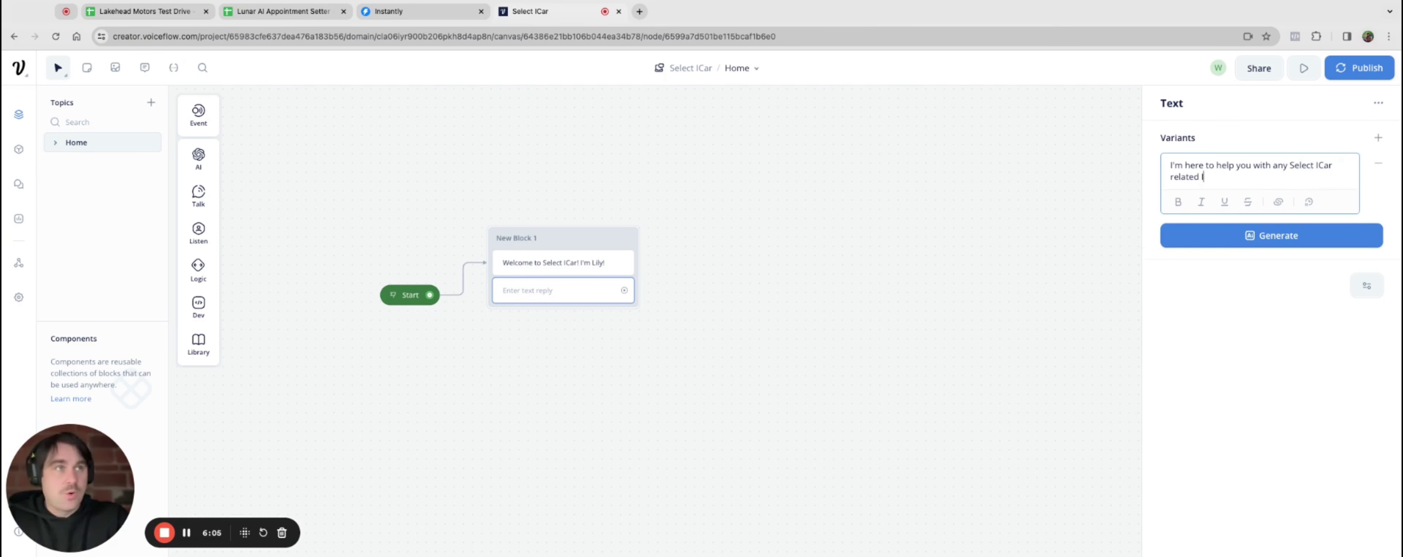
type("inquiries")
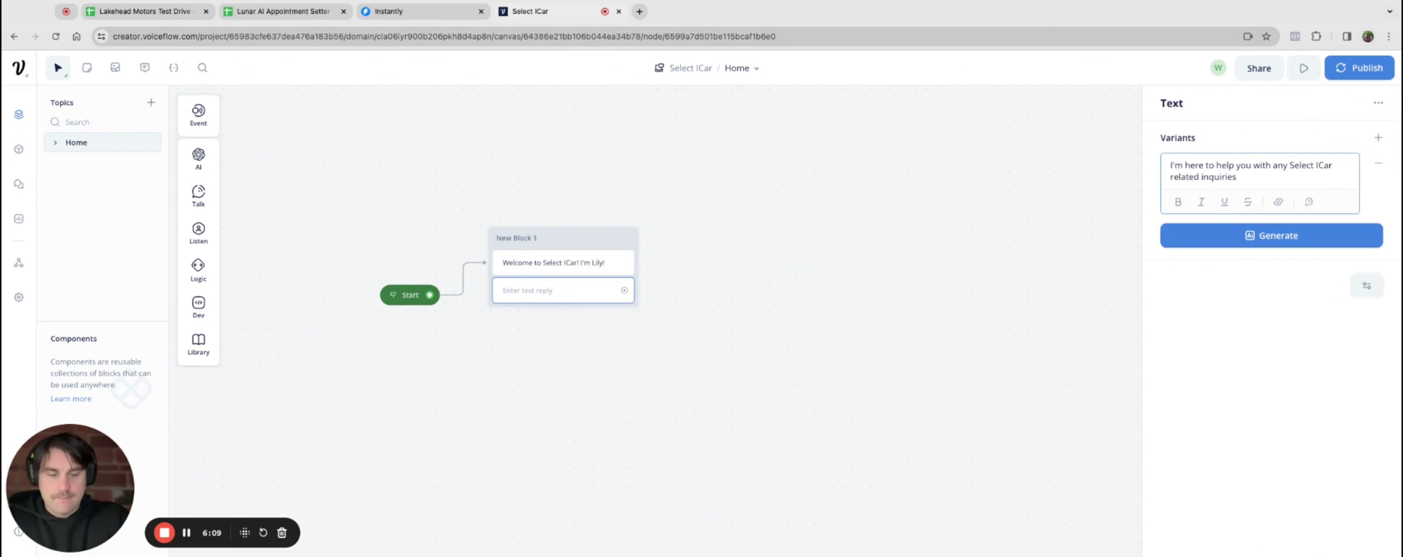
left_click(1006, 255)
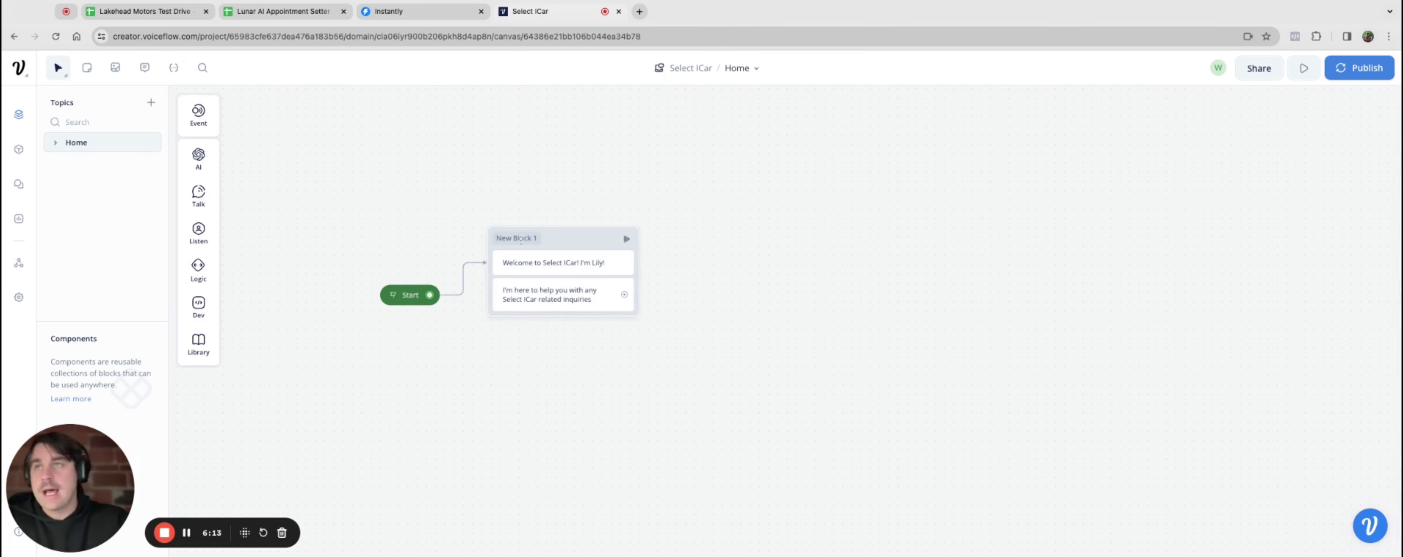
Add a third text reply to the welcome block reading "What would you like to start with today?"
mouse_move(198, 195)
left_click(269, 197)
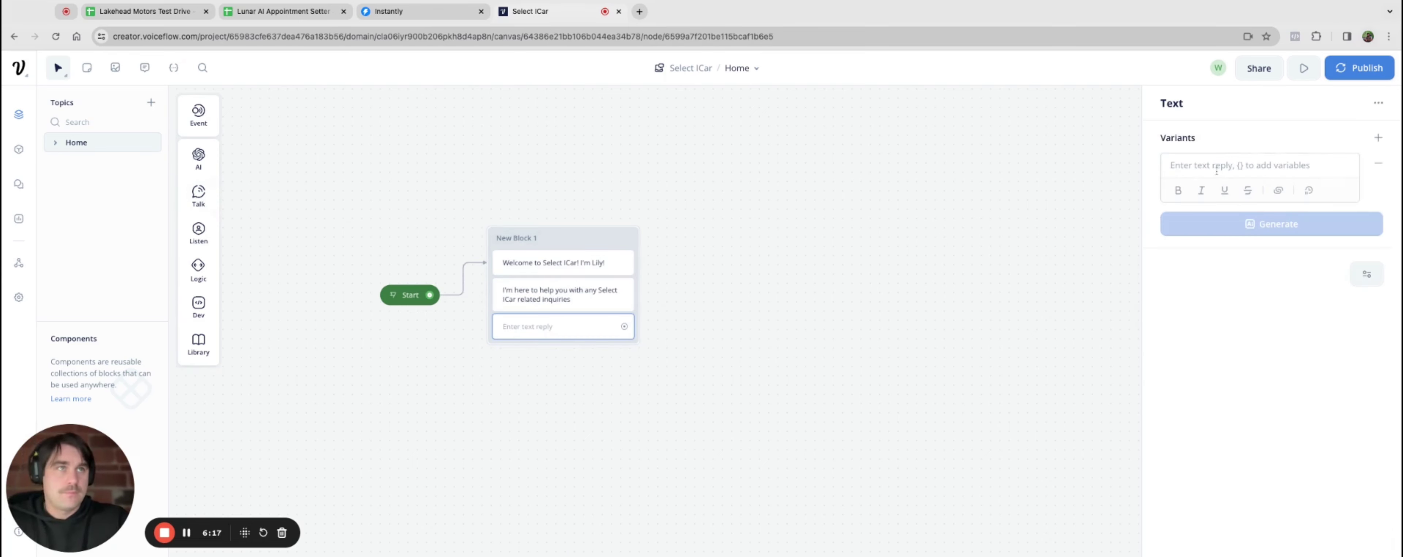
left_click(1202, 160)
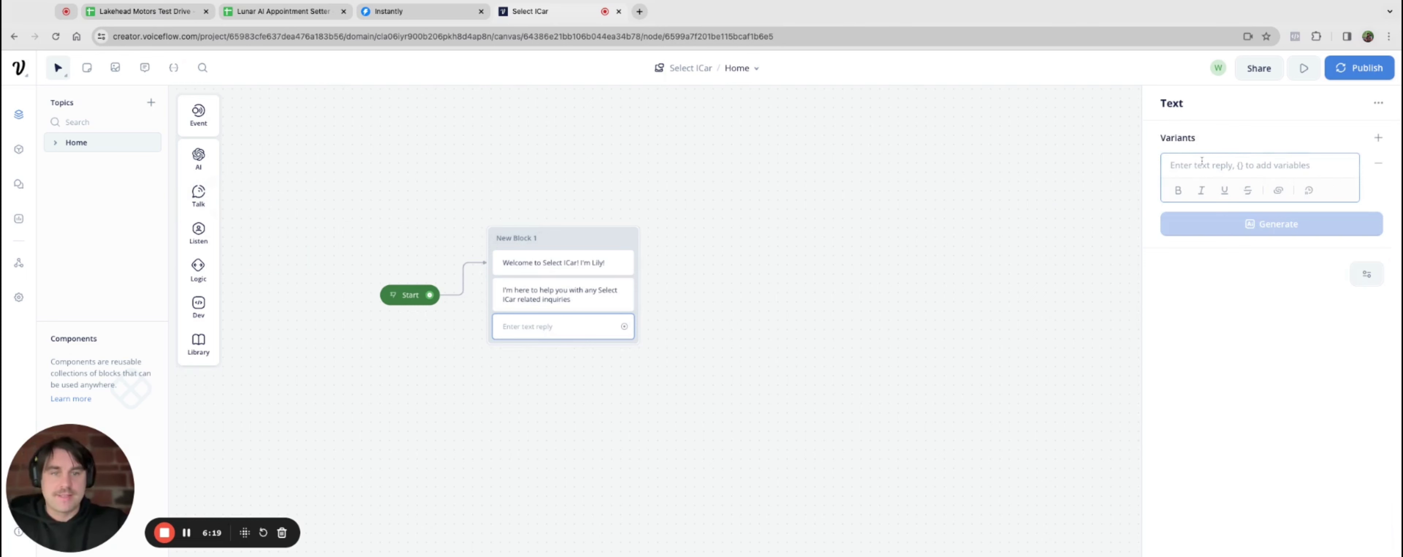
type("What would you like ")
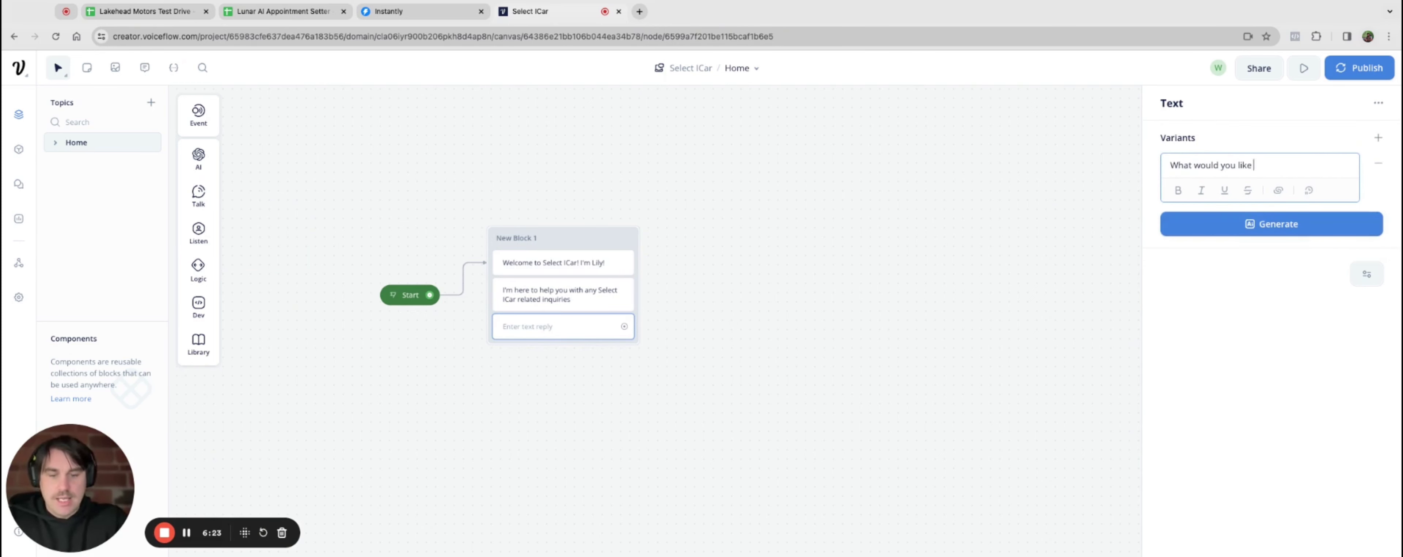
type("to start with today?")
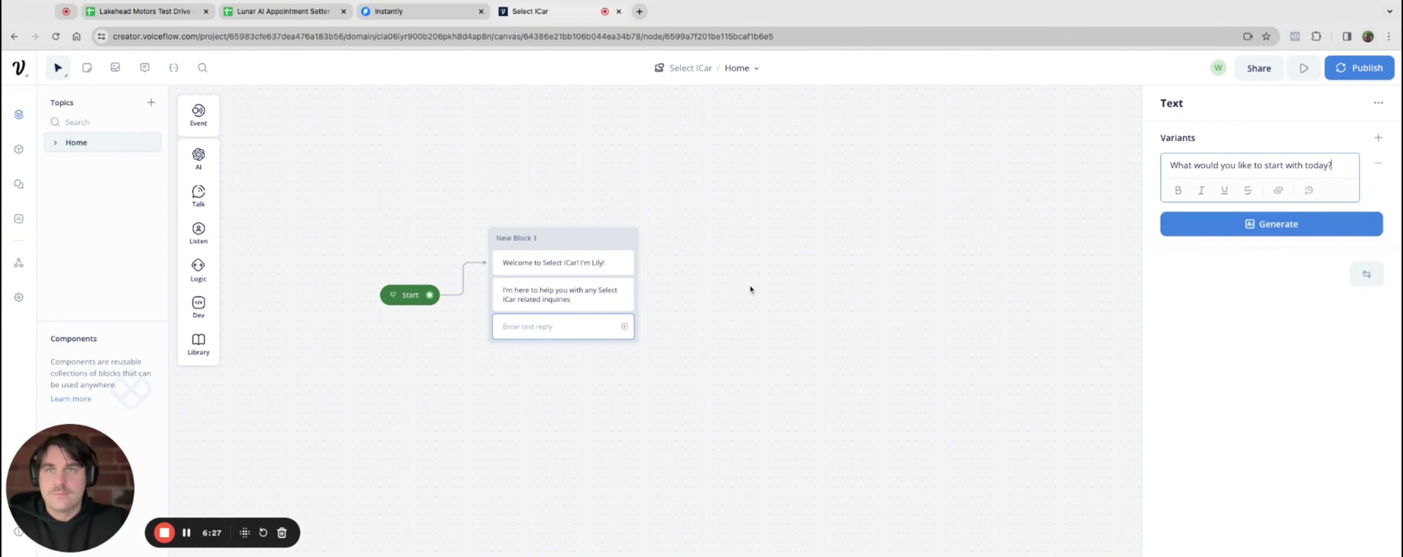
left_click(688, 380)
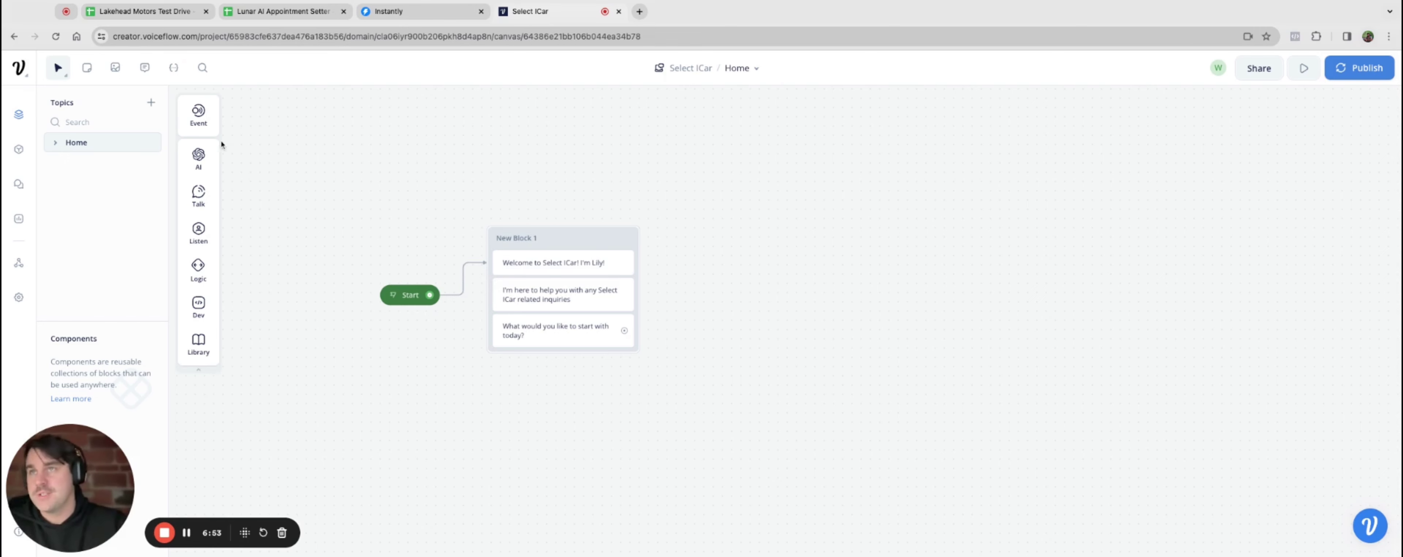
Add a Buttons step below the three text replies and label its first button "Show me vehicles"
mouse_move(205, 241)
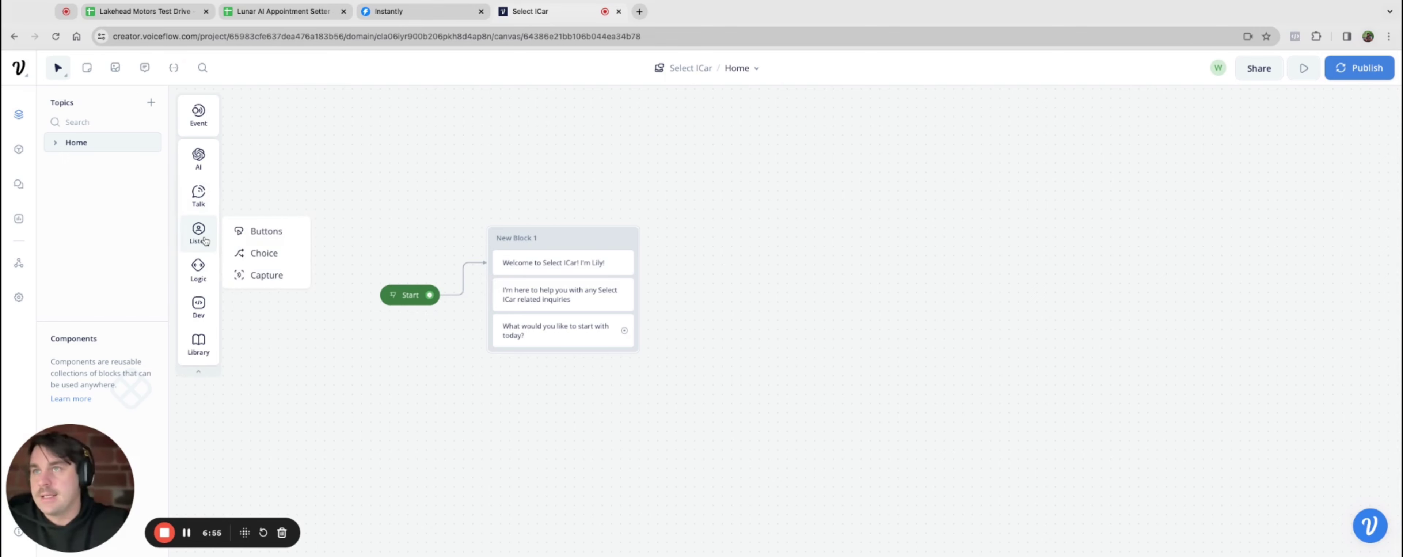
left_click_drag(256, 231, 571, 359)
left_click(1184, 169)
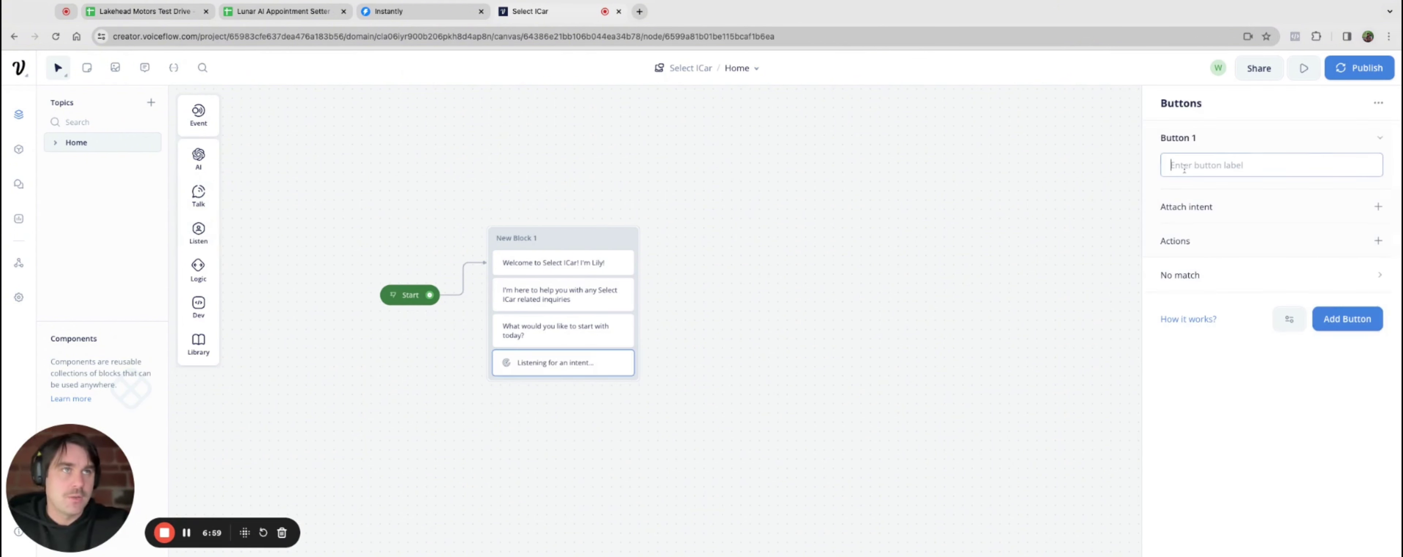
type("how")
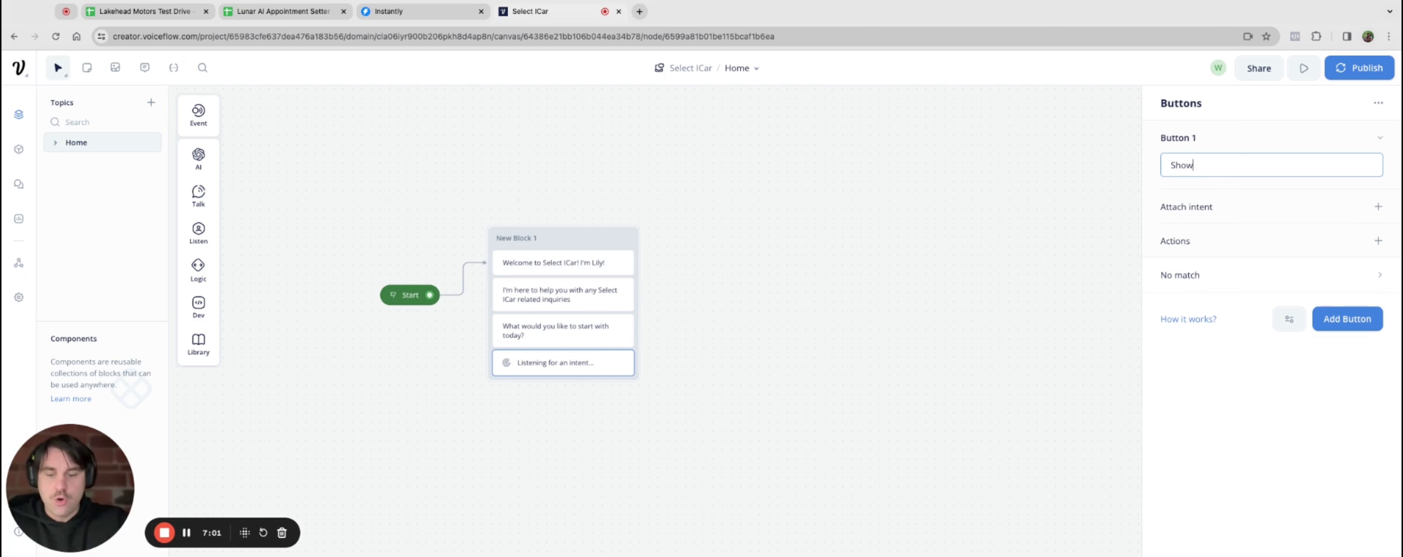
type(" me vehicles")
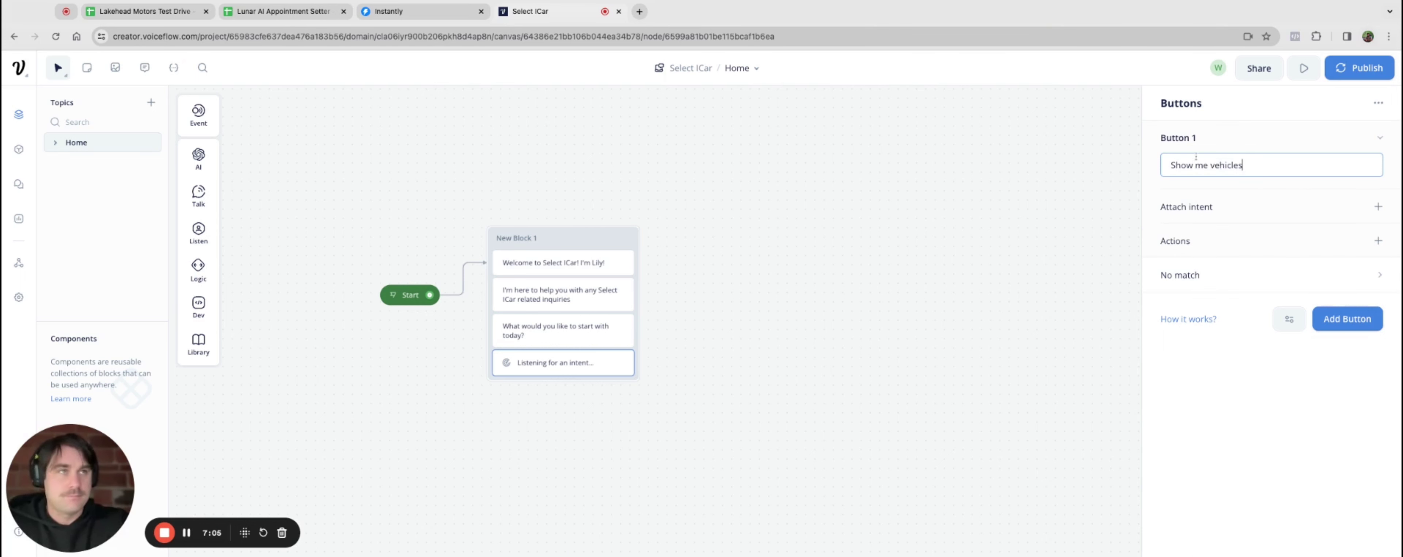
Add a second button to the Buttons step and label it "Schedule Test Drive"
left_click(1345, 320)
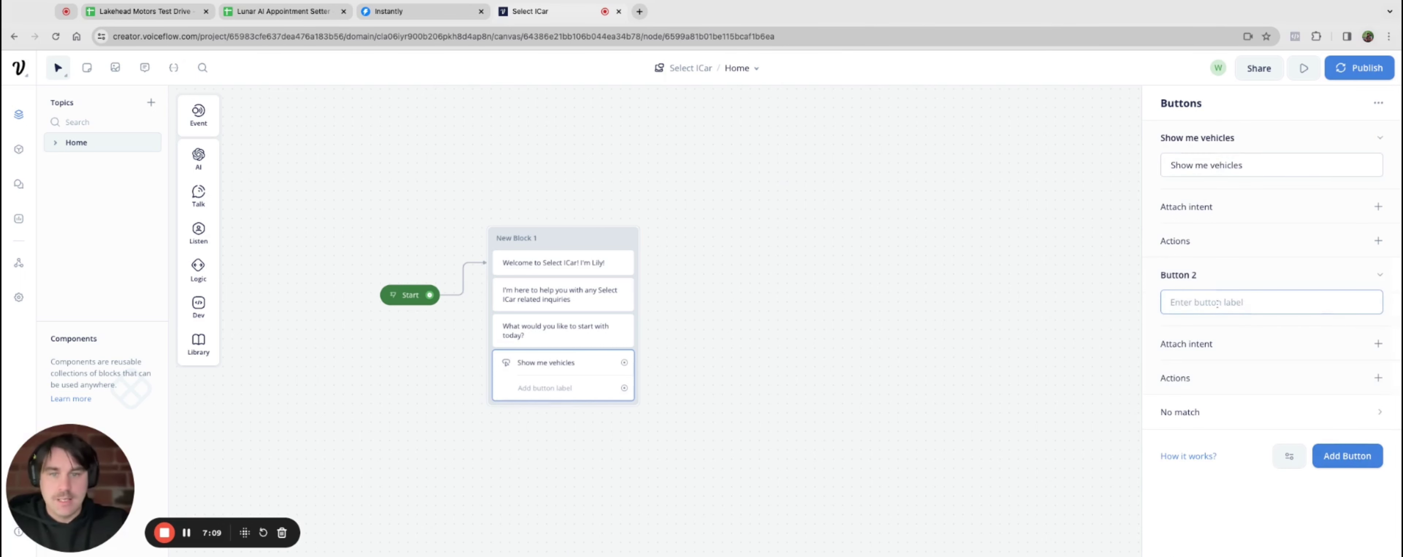
type("Schedul")
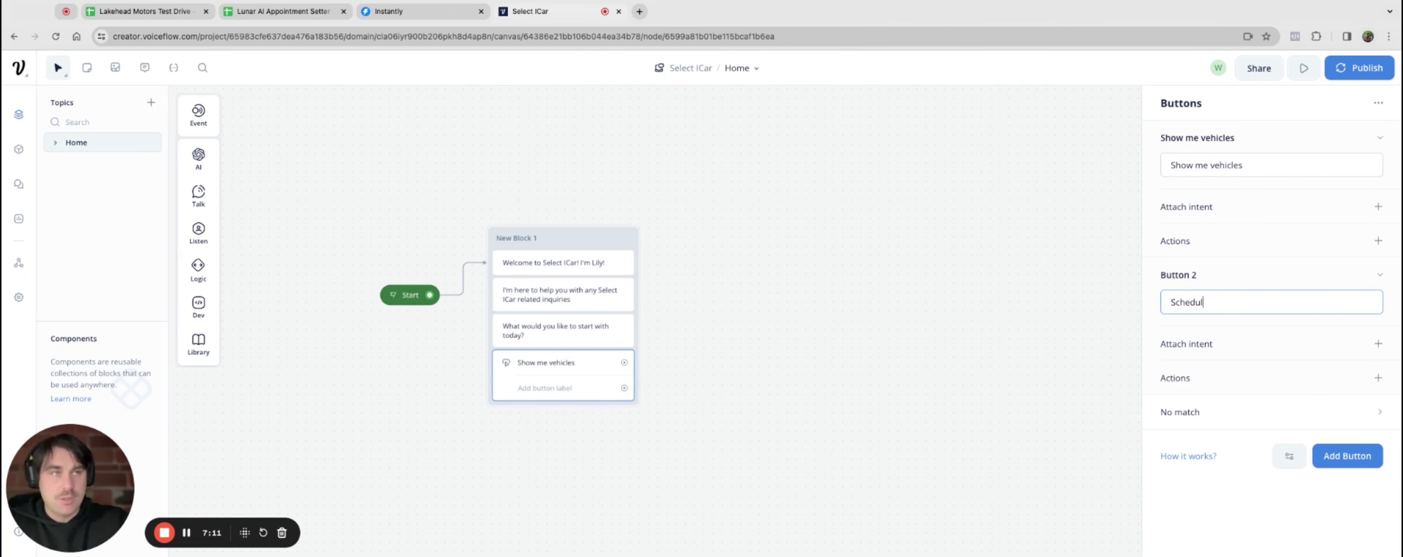
type("e test drive")
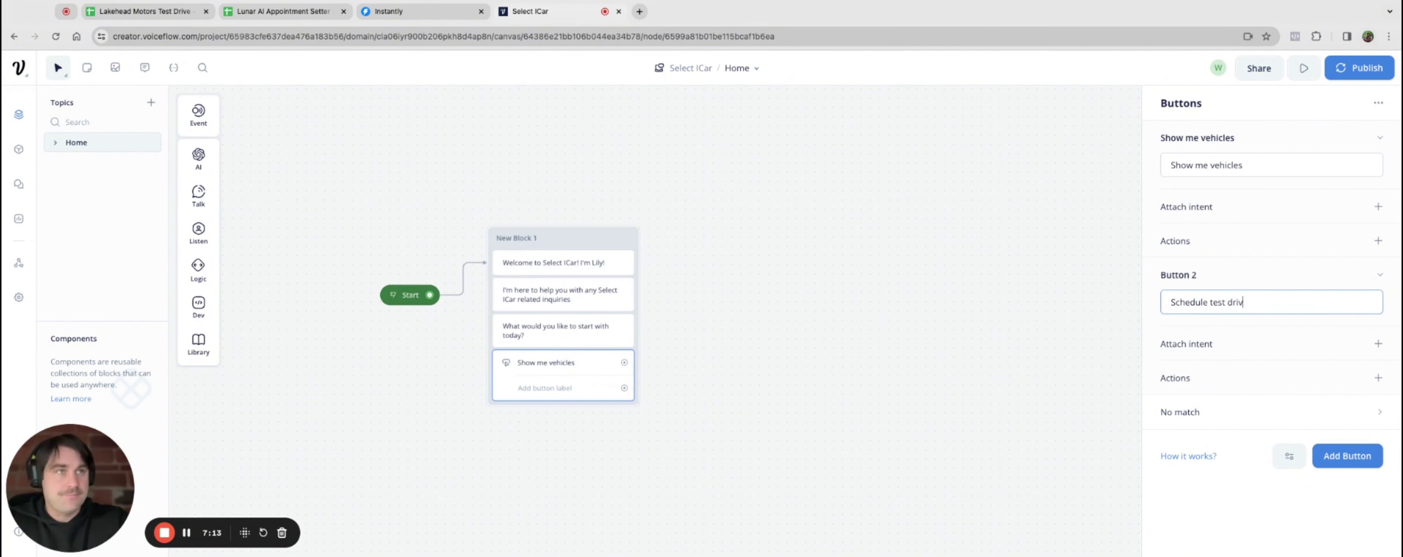
left_click(1212, 302)
key("BackSpace")
type("T")
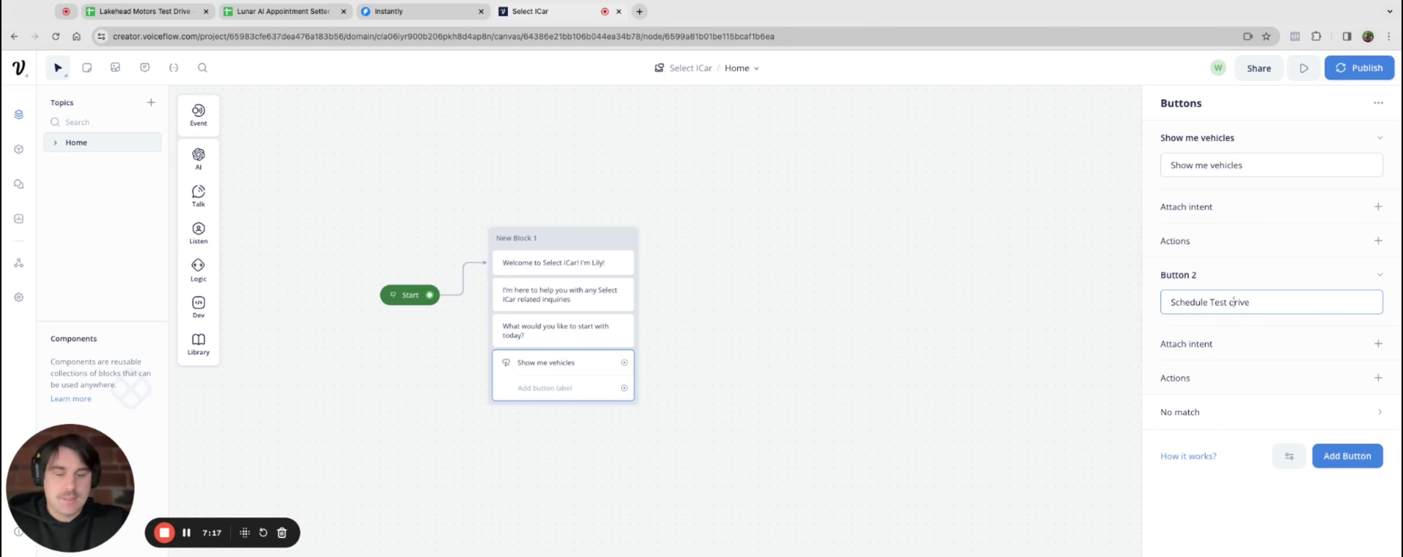
left_click(1234, 303)
key("BackSpace")
type("D")
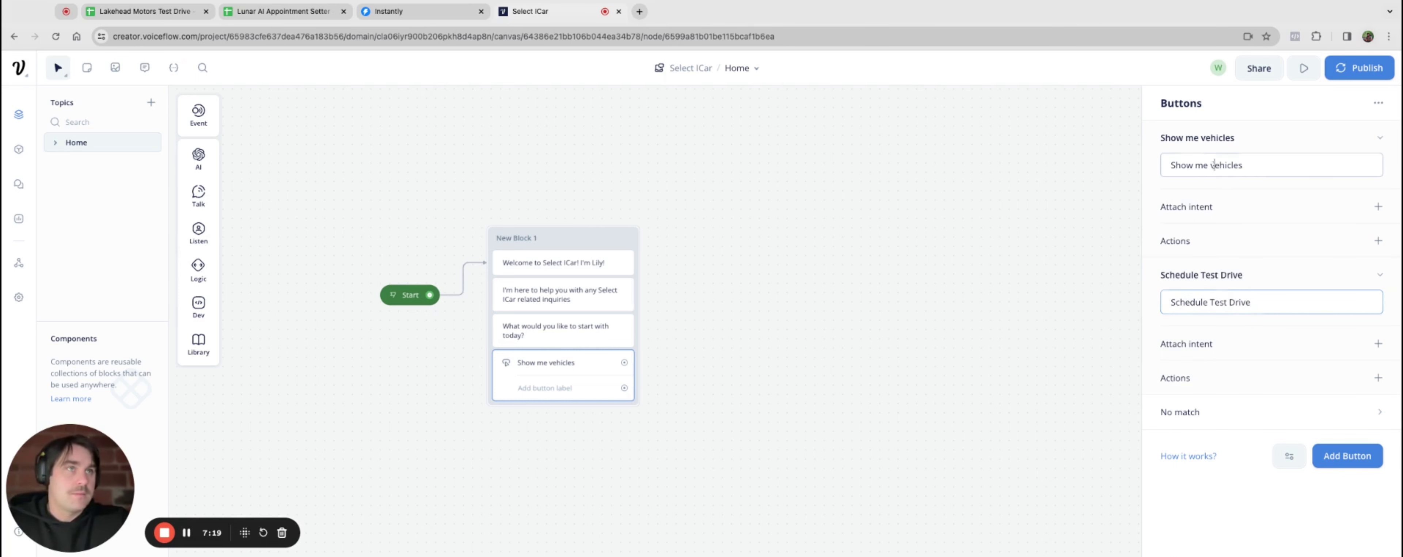
Correct the first button's label to "Show me Vehicles" and add a third button labelled "Contact Us"
left_click(1211, 164)
type("V")
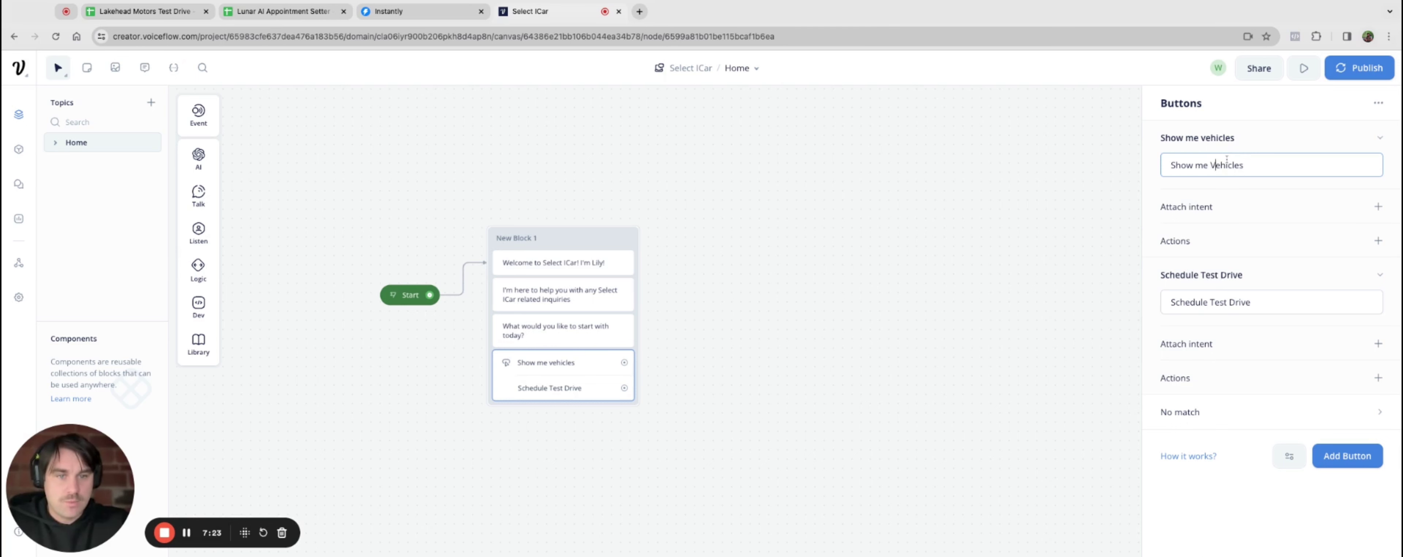
left_click(1346, 457)
type("Con")
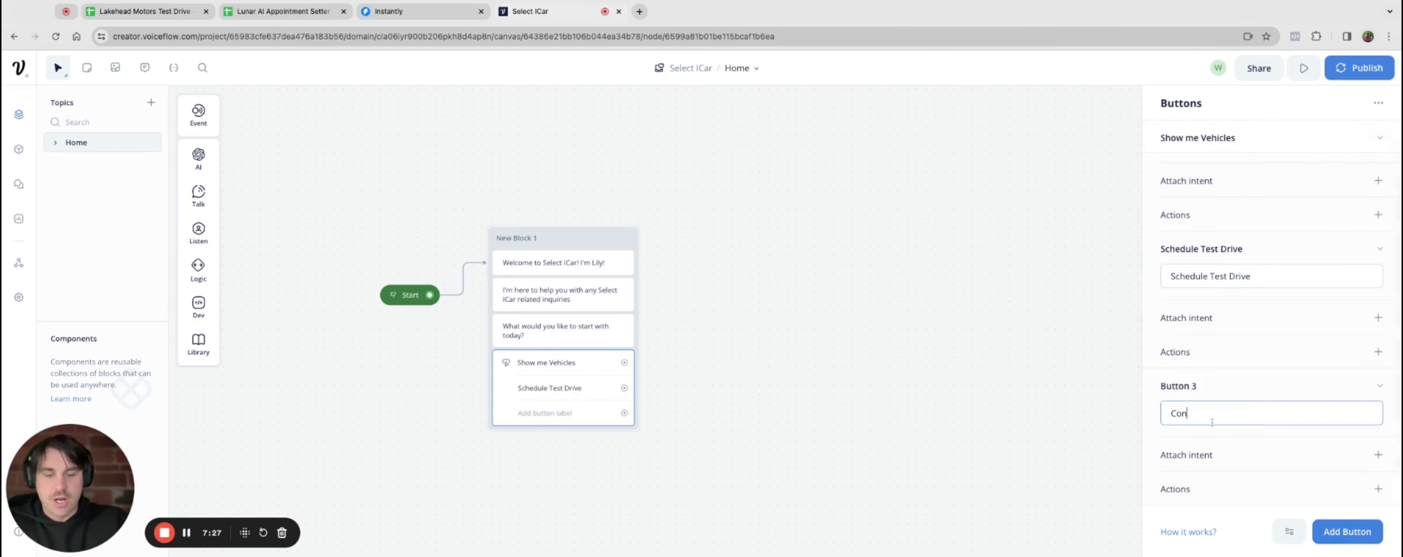
type("tuct Us")
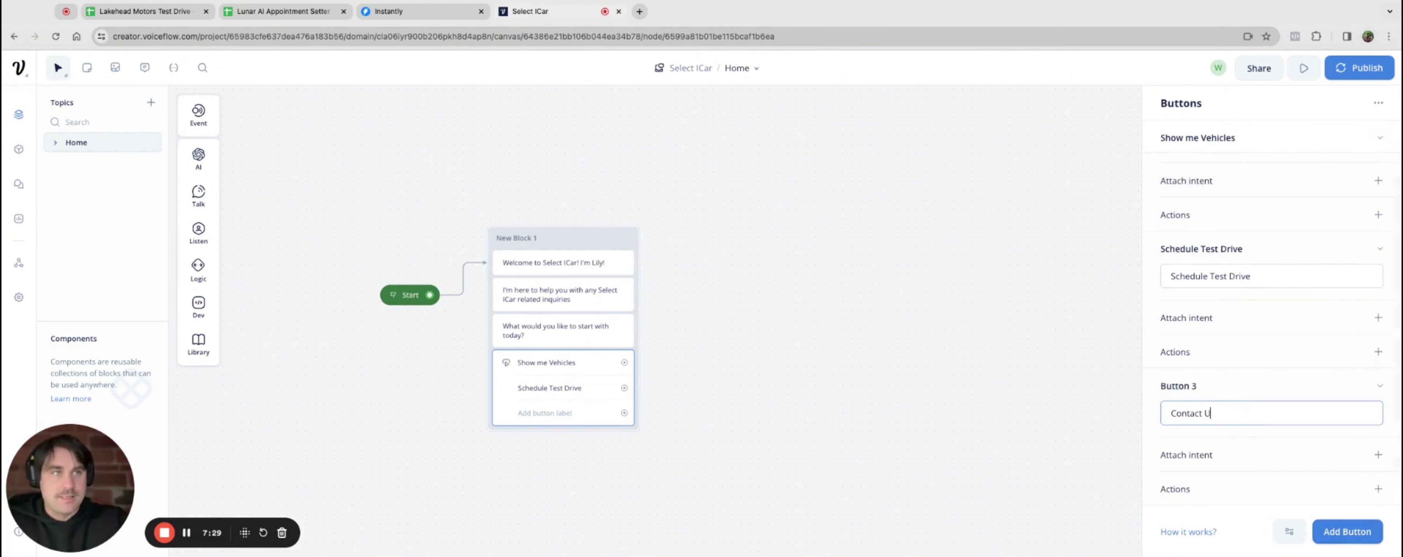
left_click(1013, 394)
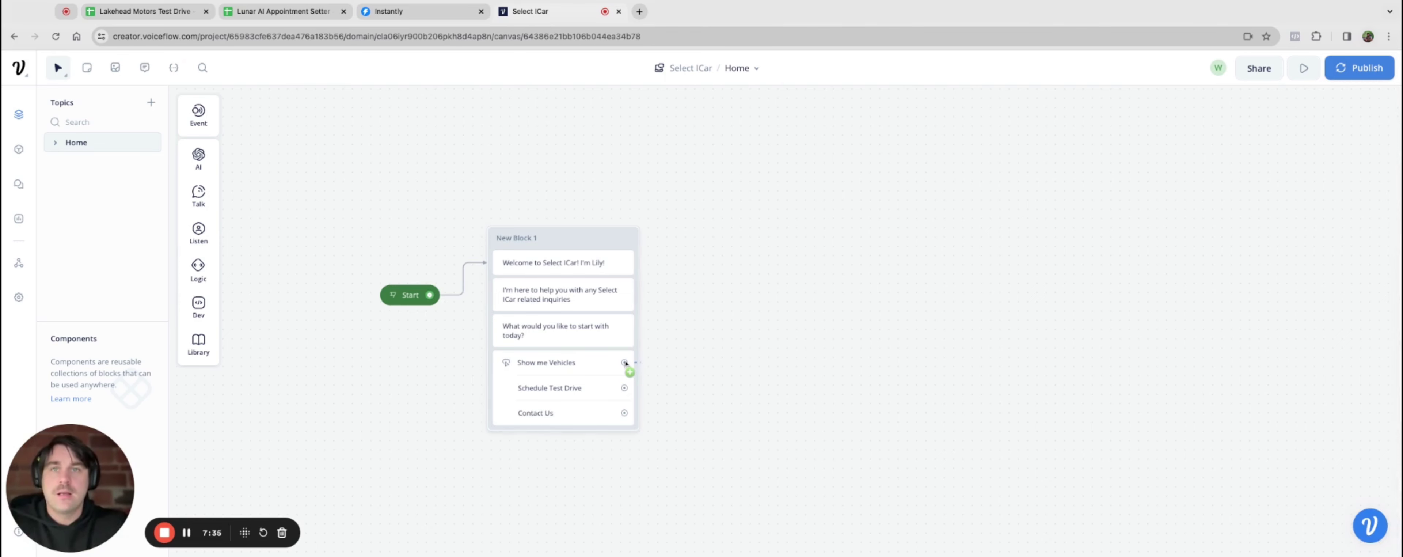
Create a new block with a Component step from the Show me Vehicles button and link the button to the block's header
left_click_drag(625, 363, 668, 236)
mouse_move(714, 261)
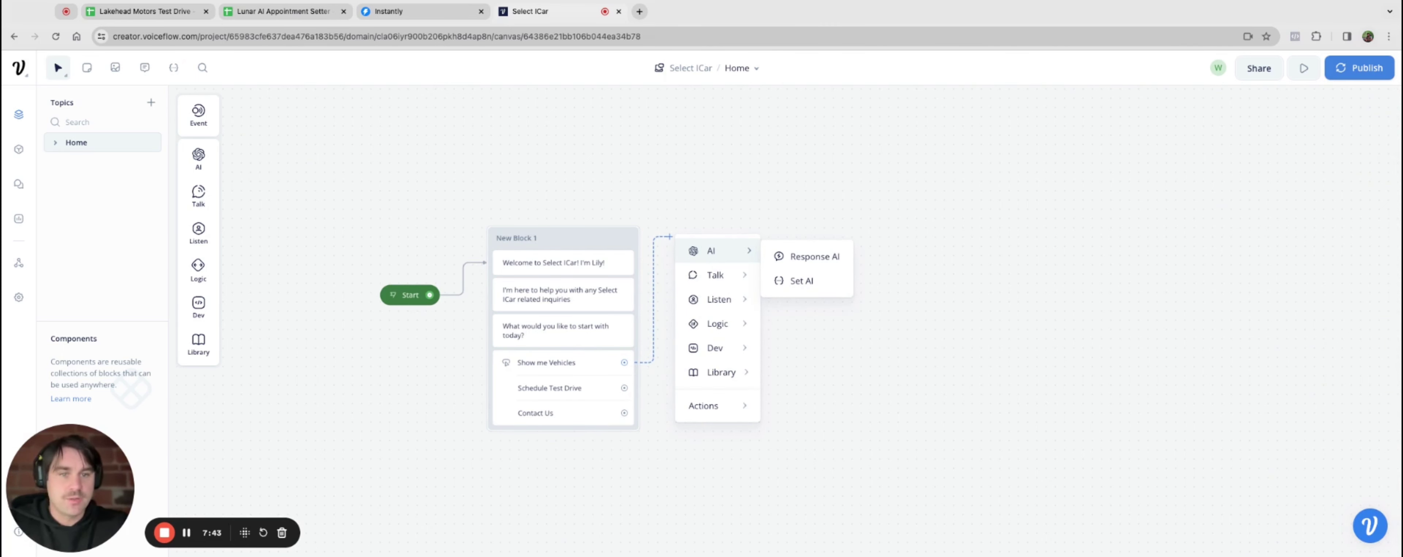
mouse_move(738, 358)
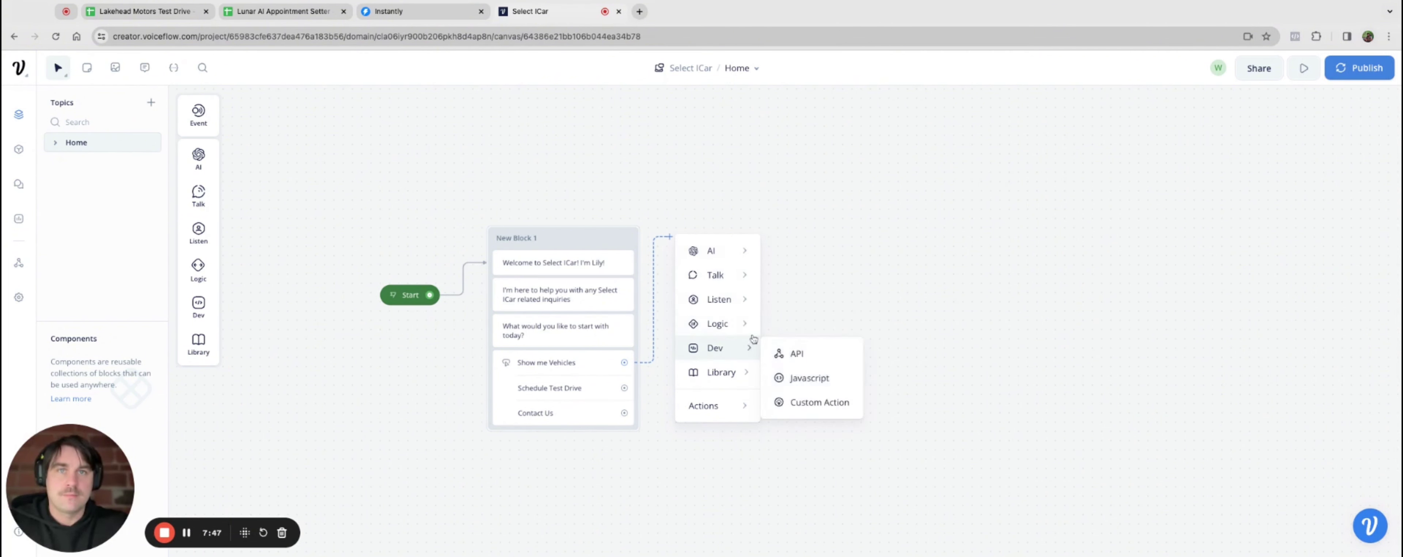
mouse_move(730, 324)
left_click(808, 402)
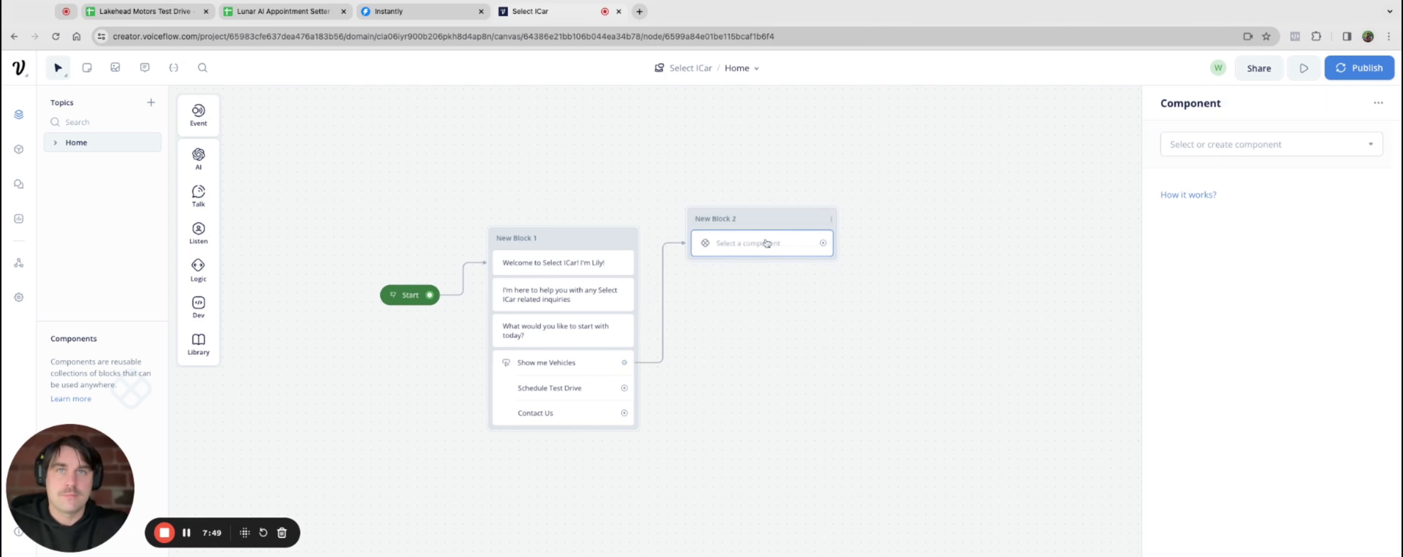
left_click(677, 247)
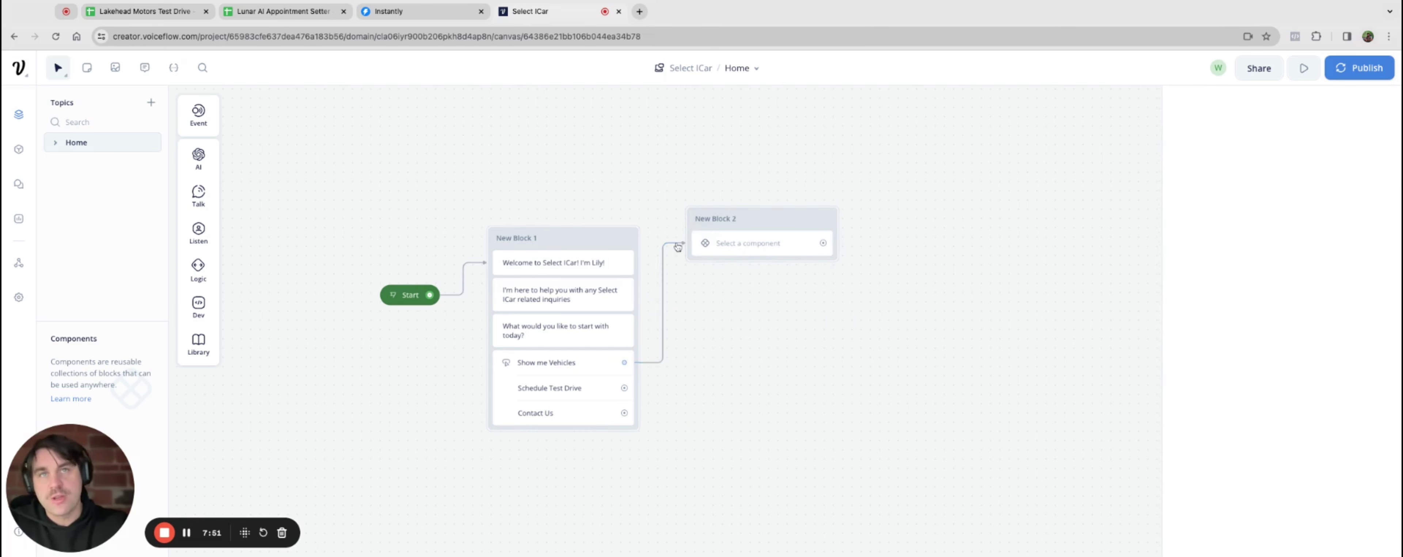
left_click_drag(625, 363, 692, 218)
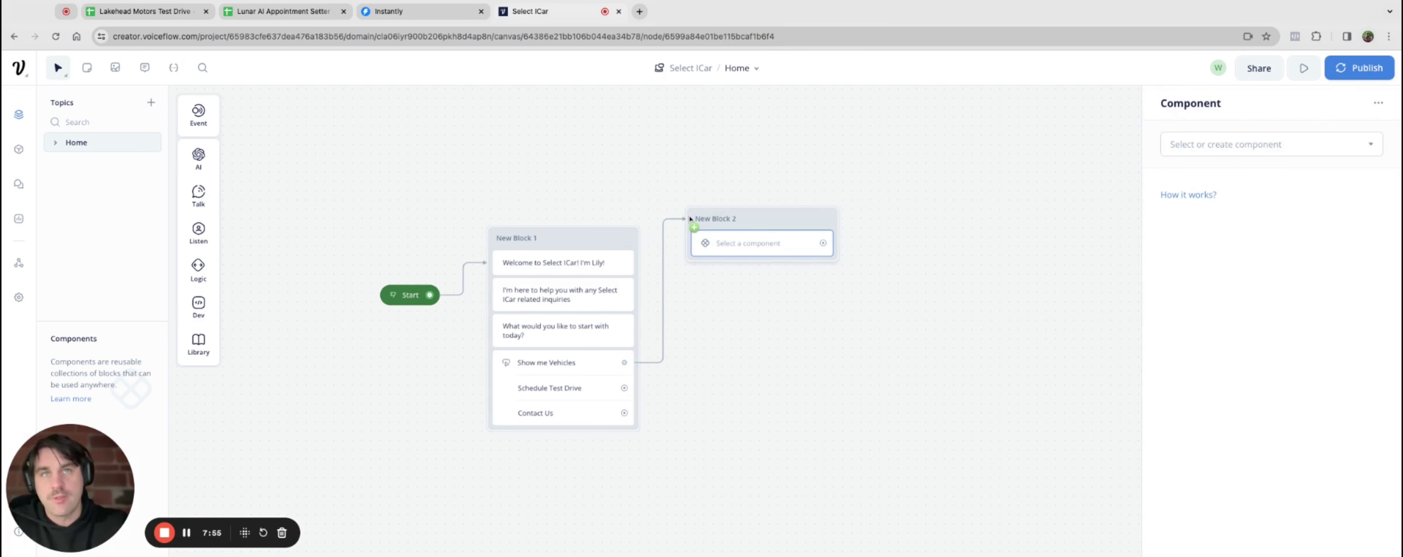
Rename the new block linked from the Show me Vehicles button as "Show me Vehicles"
double_click(734, 218)
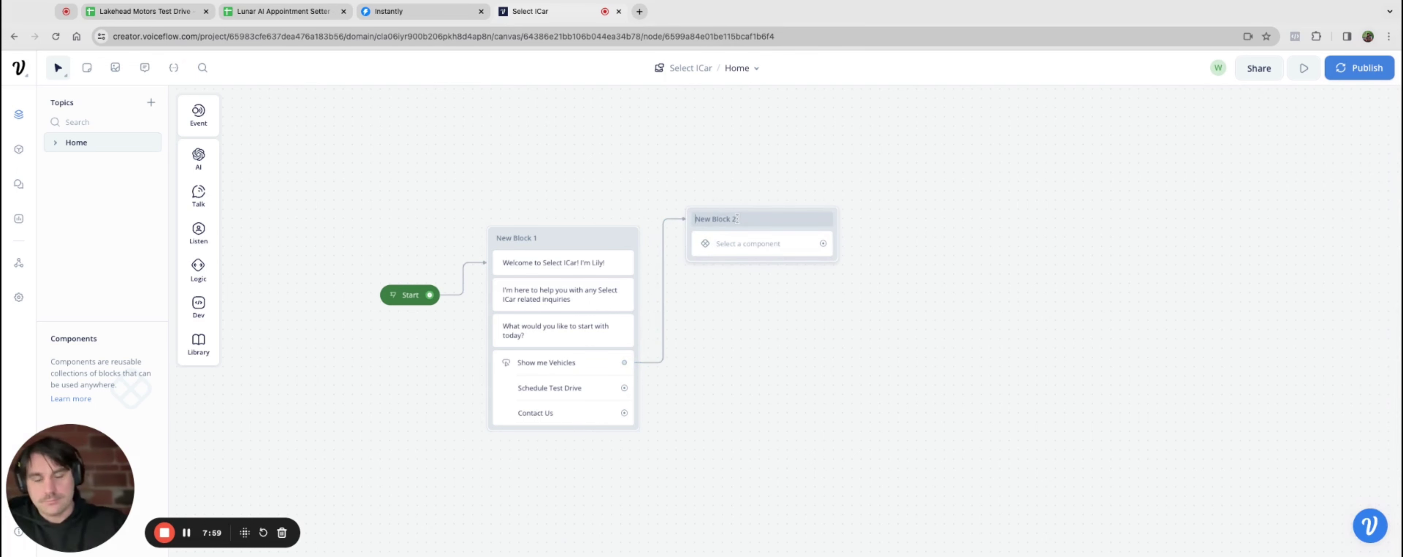
type("Sho")
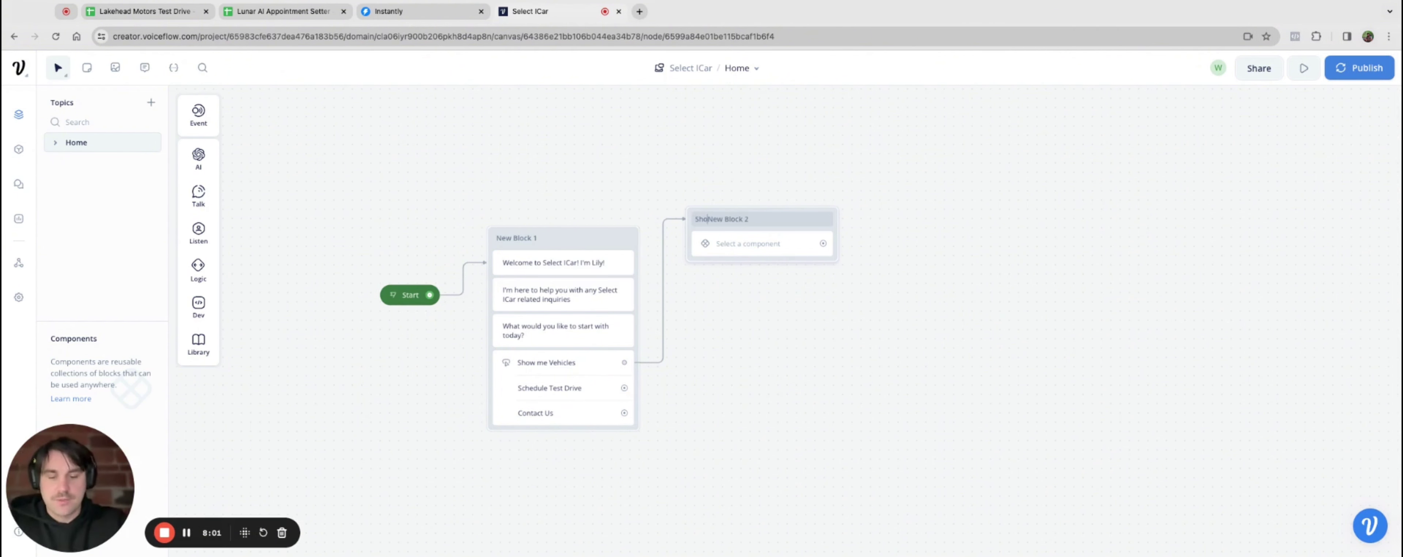
type("w me")
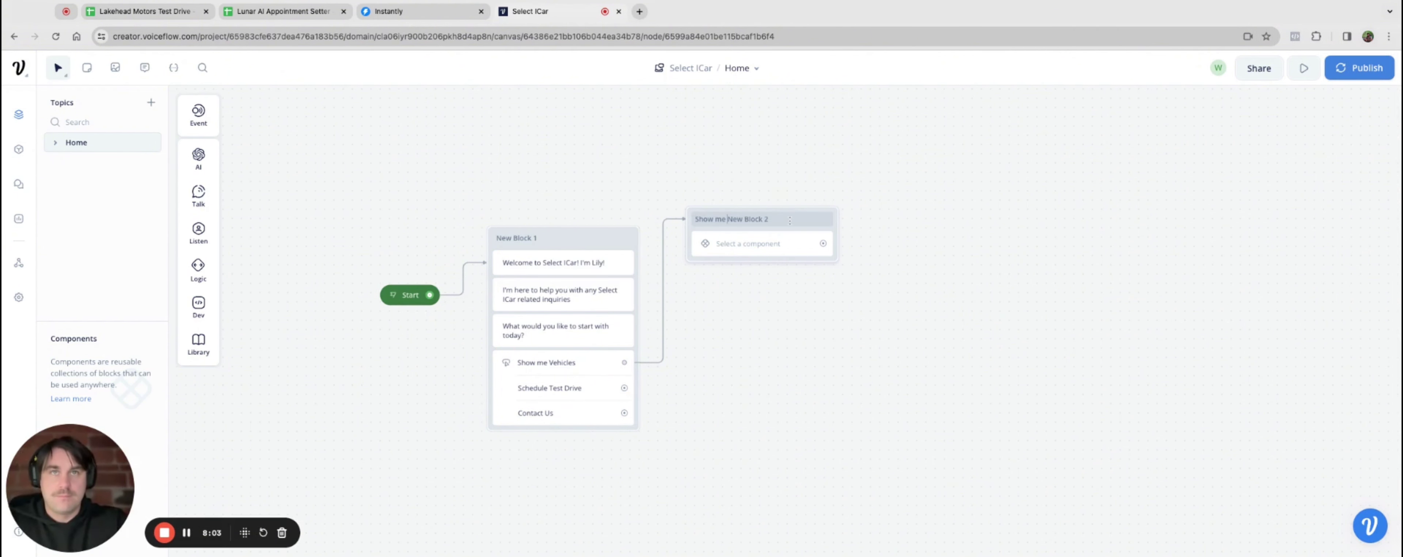
type(" Vehicles")
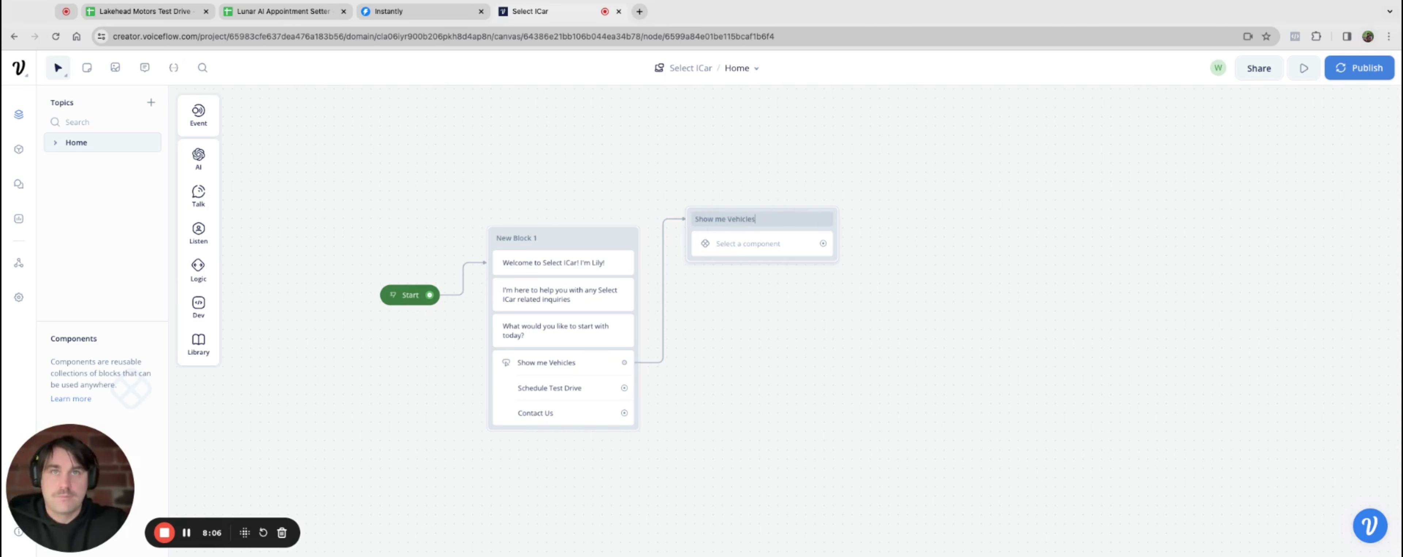
left_click(727, 304)
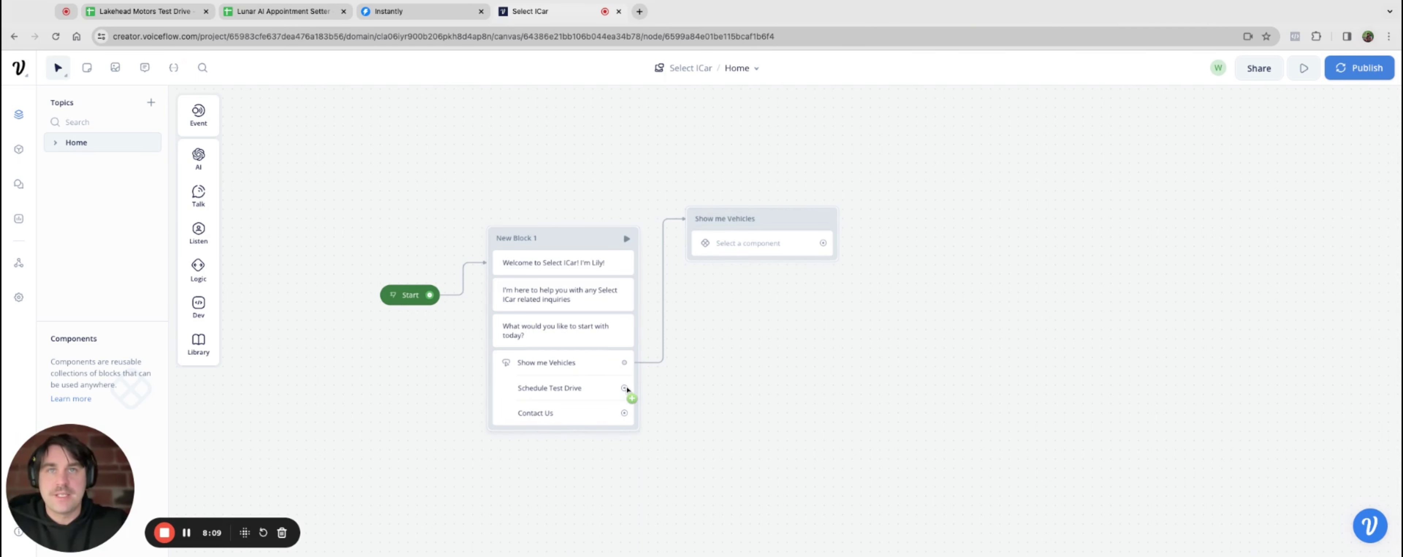
Create a new block with a Component step from the Schedule Test Drive button
left_click_drag(627, 388, 706, 283)
mouse_move(768, 371)
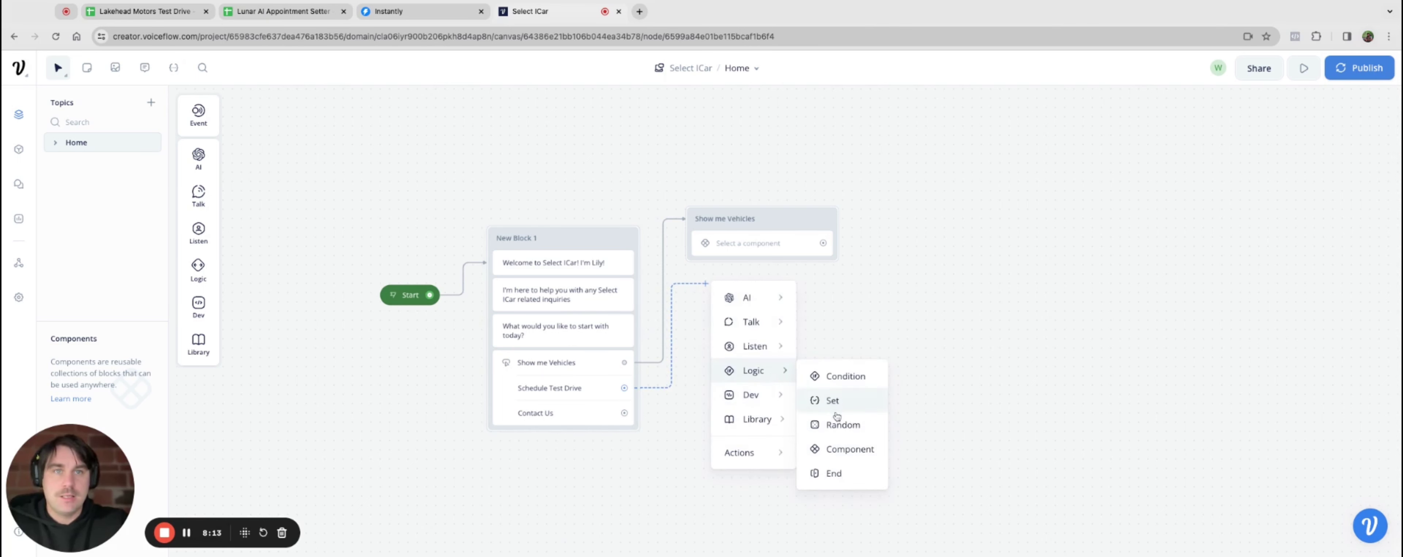
left_click(839, 448)
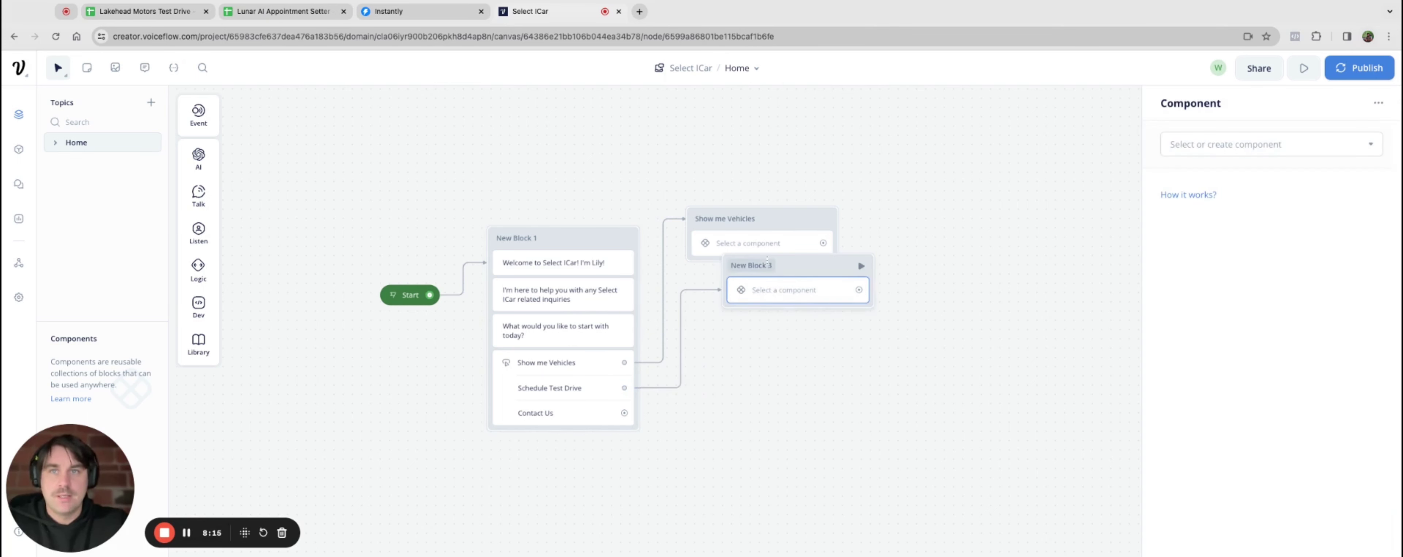
Name the new component block "Schedule Test Drive" and move it clear of the Show me Vehicles block, just below it
double_click(767, 262)
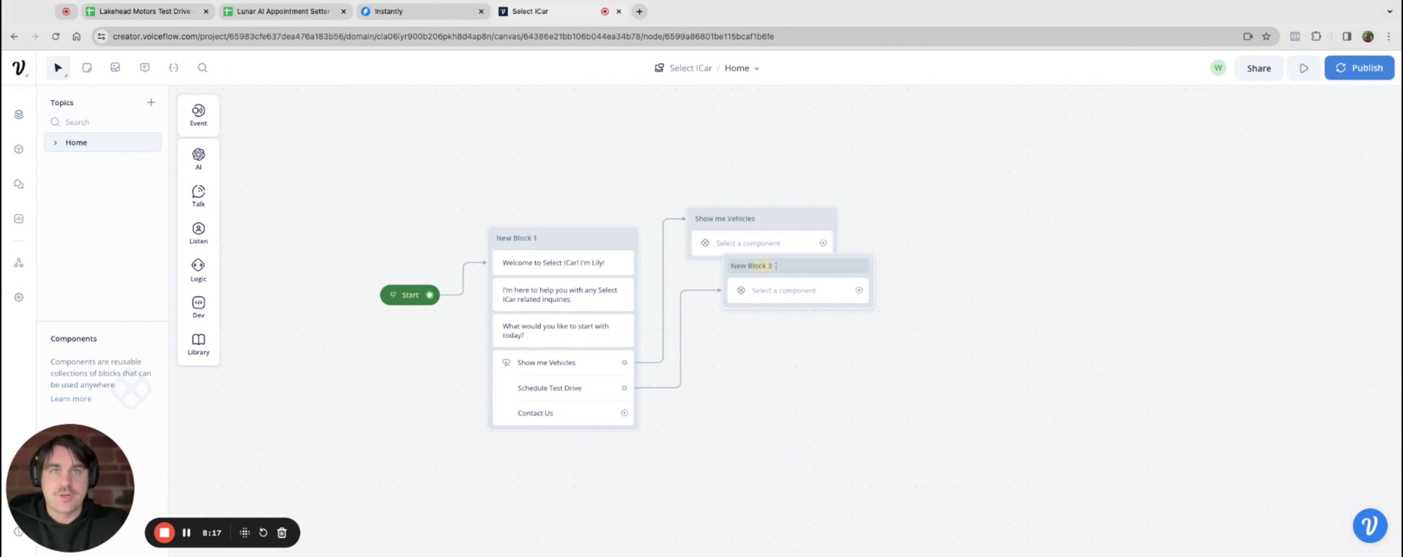
type("N")
type("c")
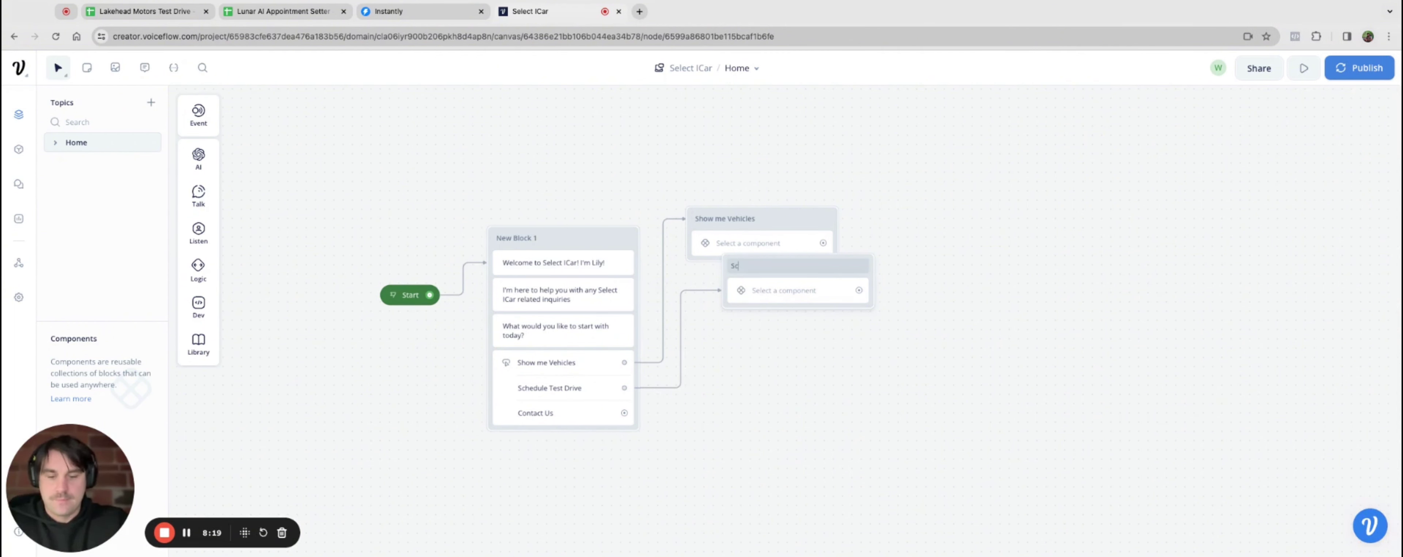
type("hedule Test Drive")
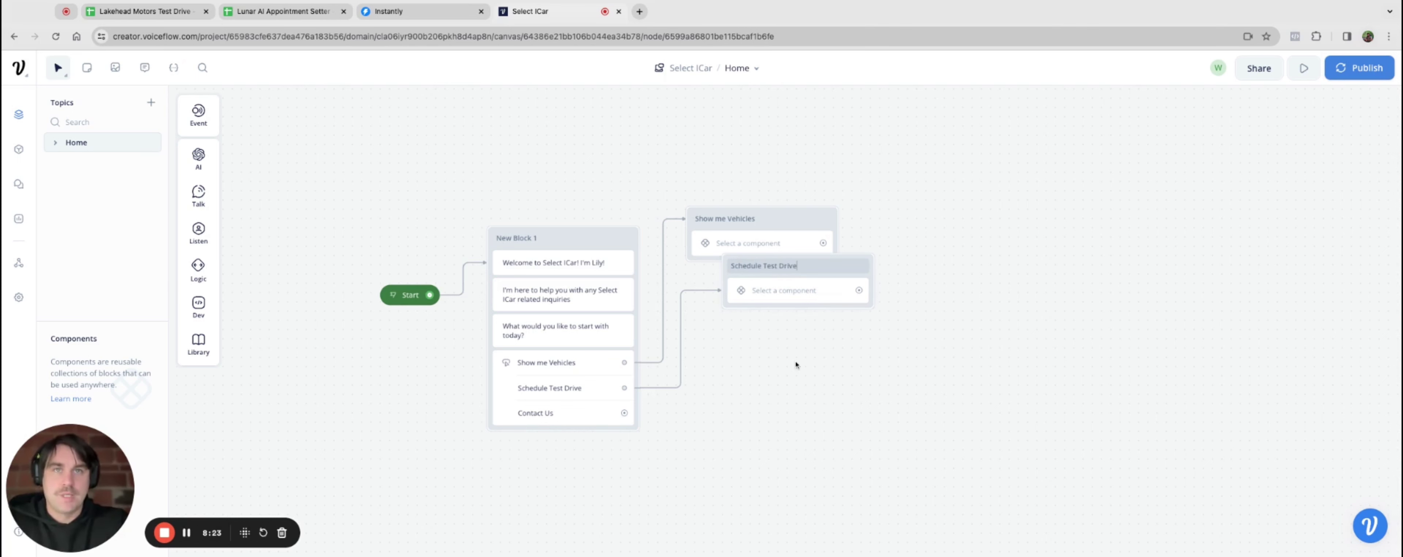
key("Return")
left_click_drag(821, 267, 816, 286)
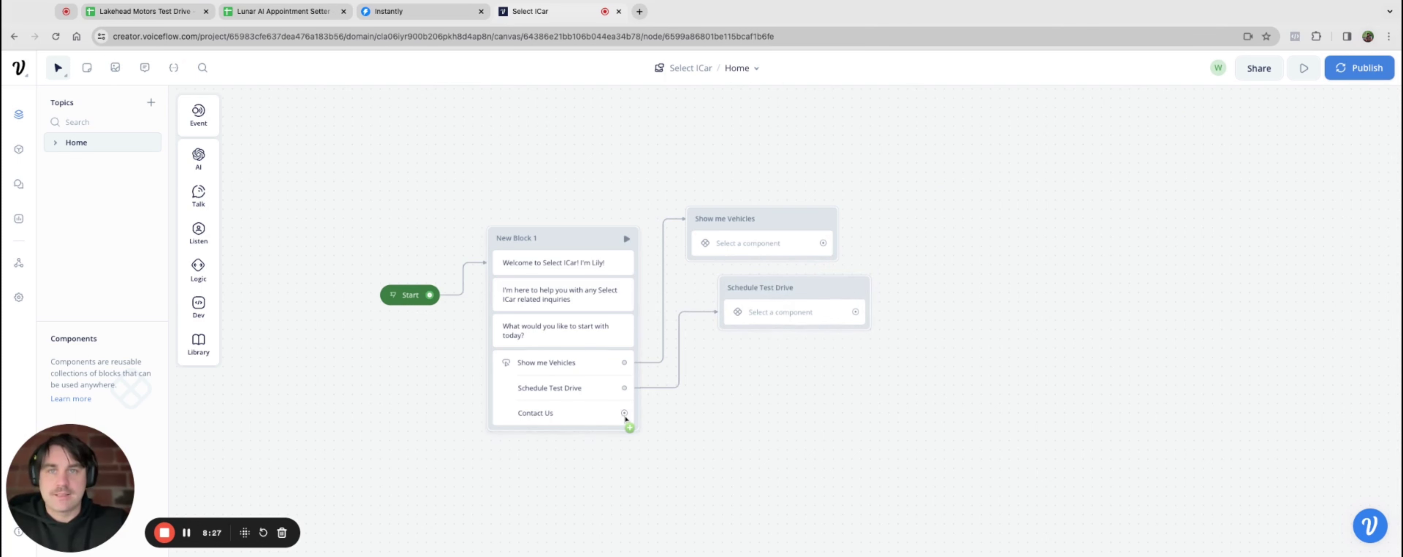
Create a new block with a Text step from the Contact Us button and place it below the Schedule Test Drive block
left_click_drag(624, 412, 763, 369)
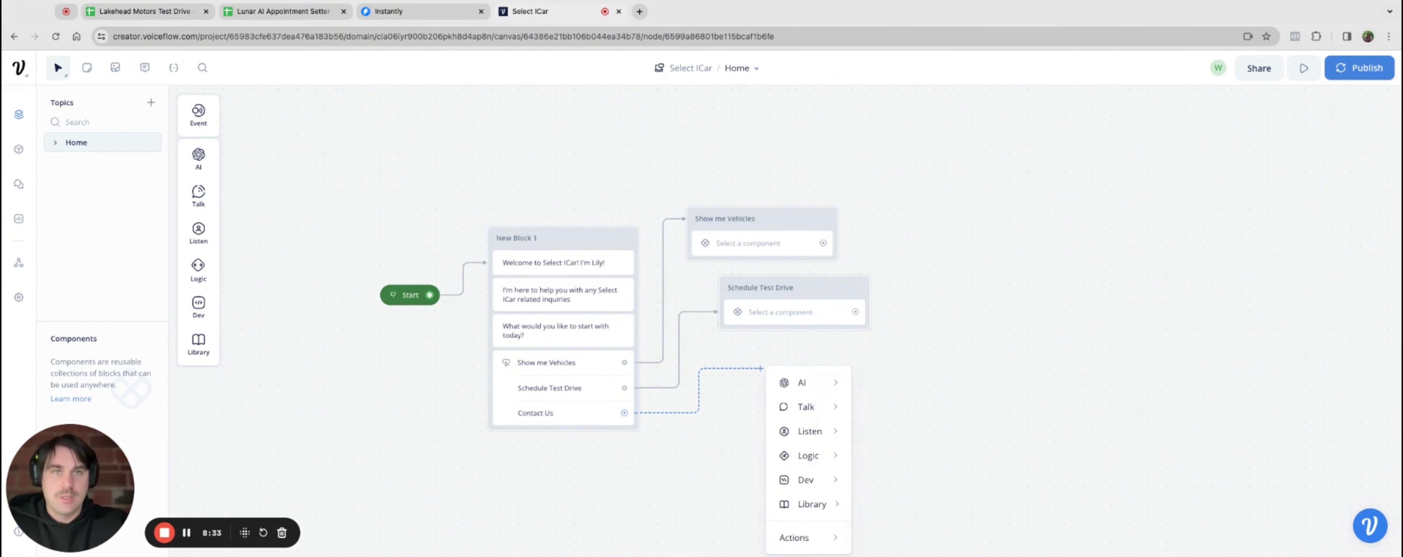
mouse_move(804, 406)
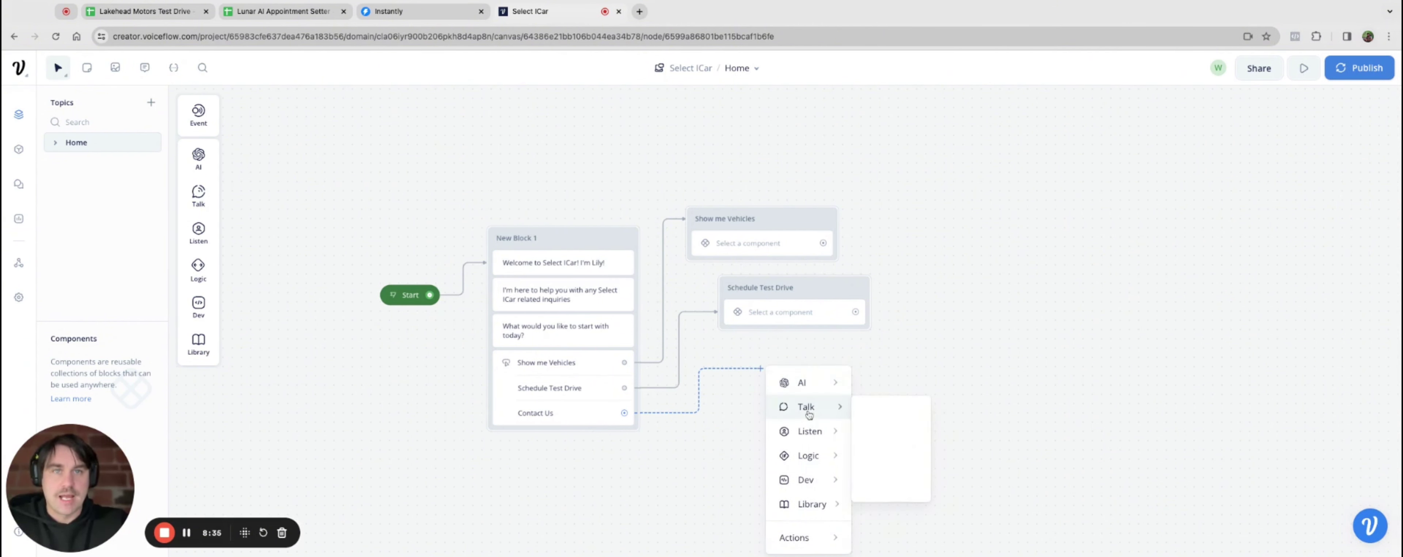
left_click(885, 412)
mouse_move(869, 351)
left_mouse_down()
mouse_move(825, 360)
mouse_move(875, 357)
left_mouse_up()
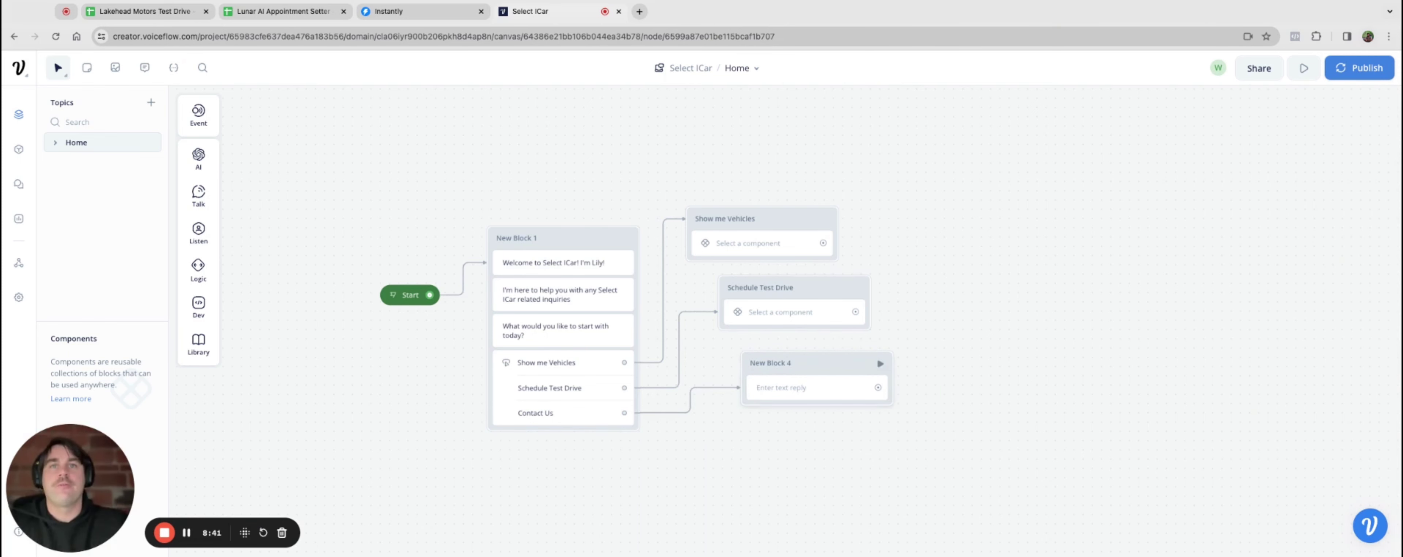
Create a new component for the Component step in the Show me Vehicles block and open that component for editing
left_click(768, 233)
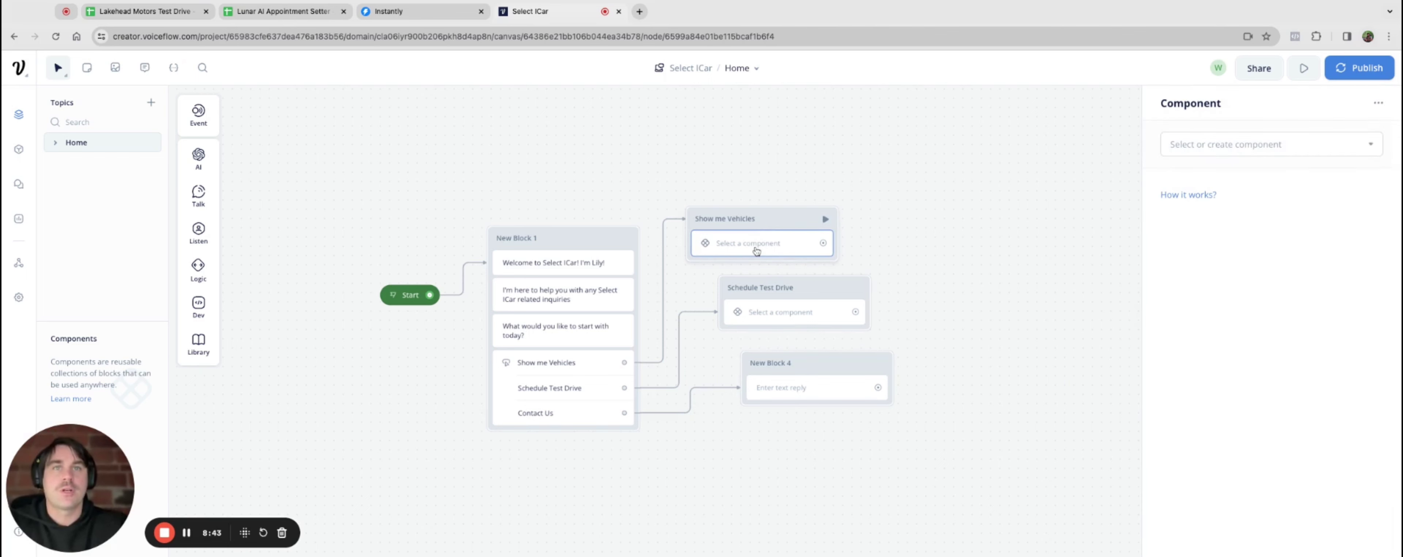
left_click(1247, 145)
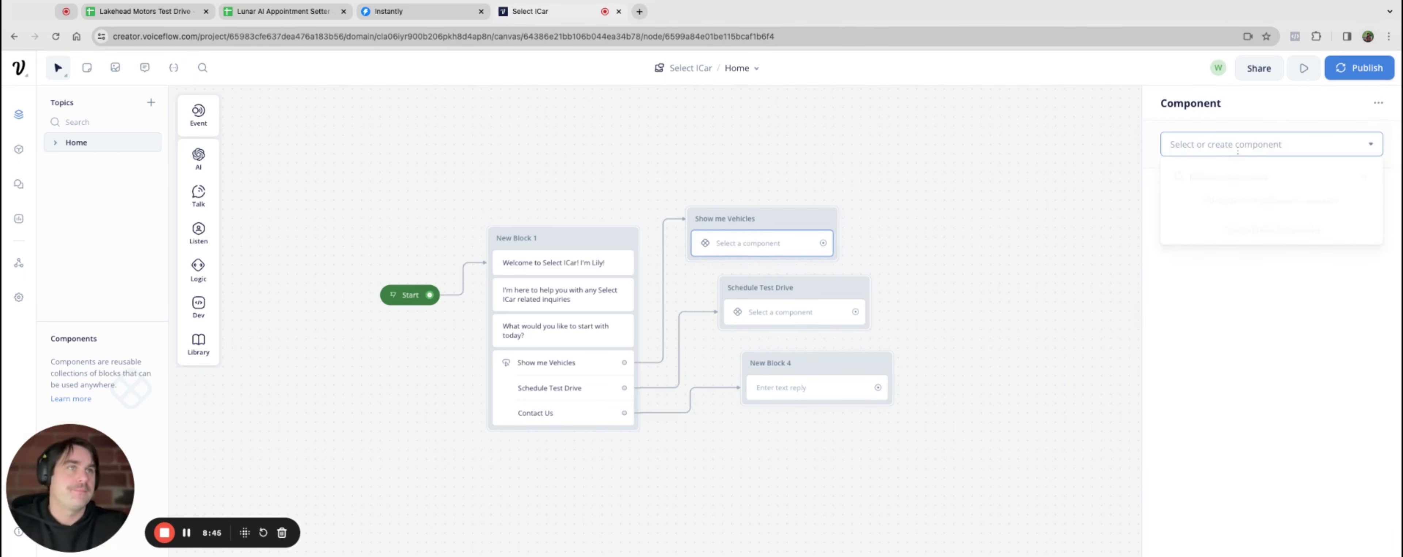
left_click(1259, 225)
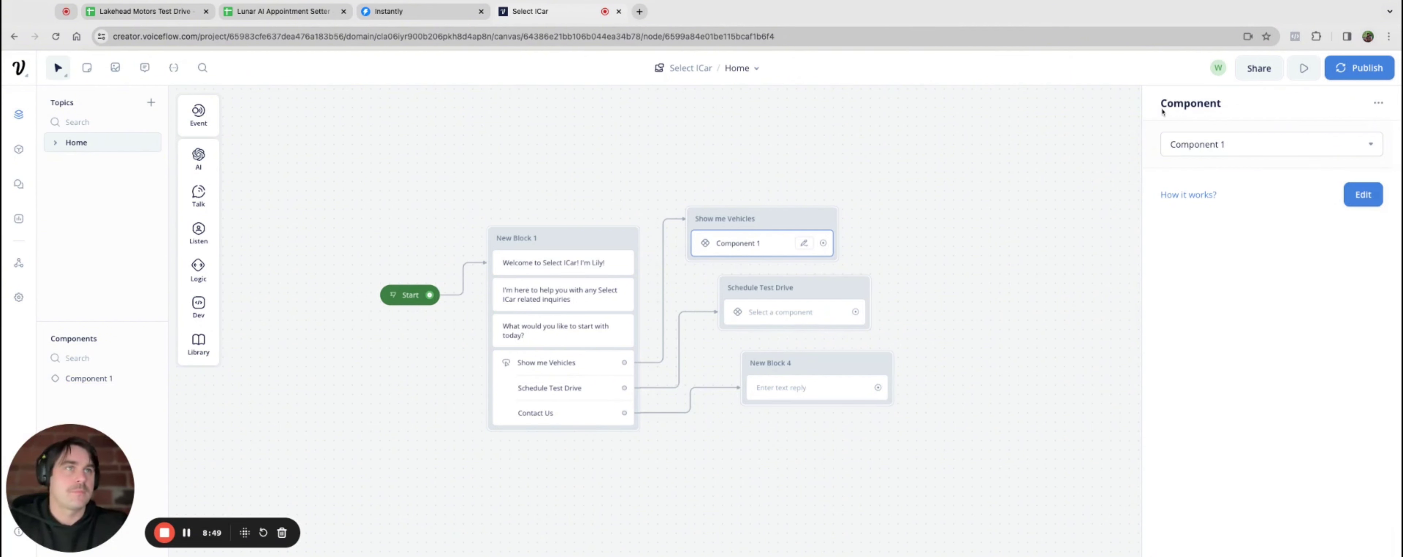
left_click(1370, 193)
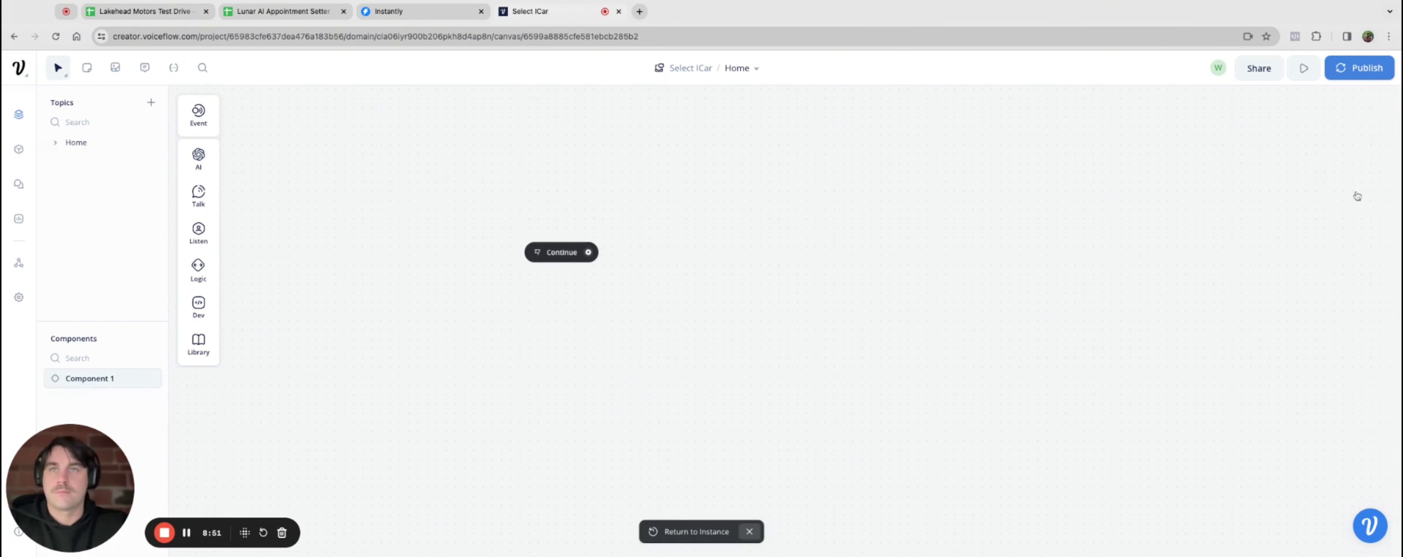
Rename the new component as "Show me Vehicles"
right_click(104, 380)
left_click(135, 431)
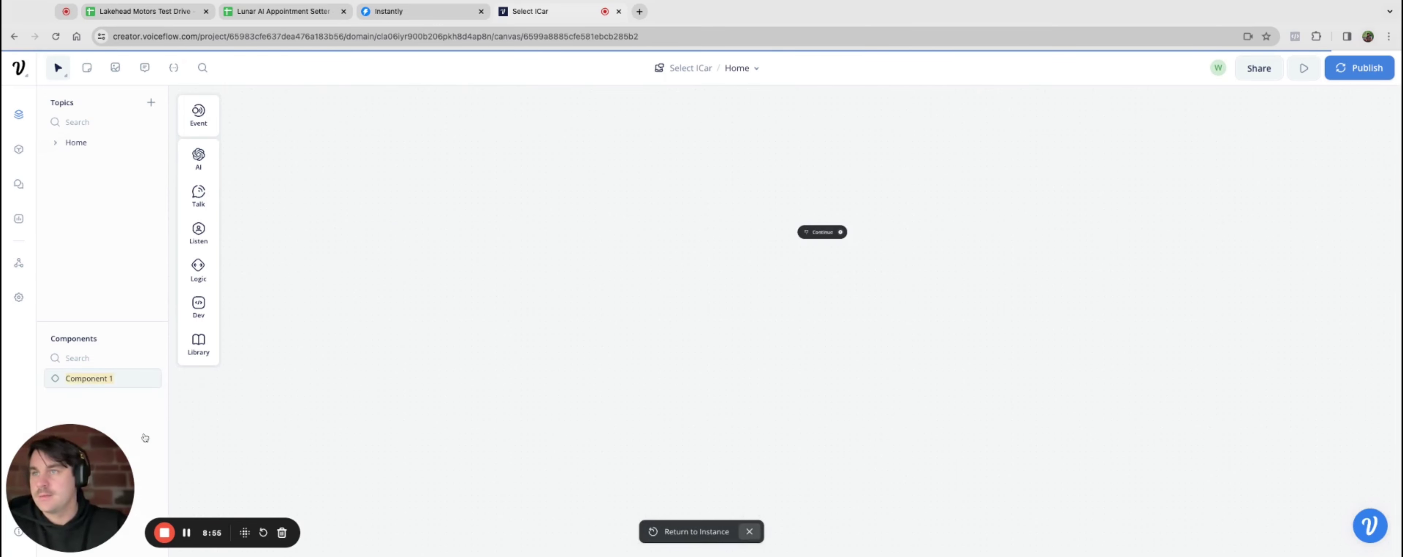
type("Show")
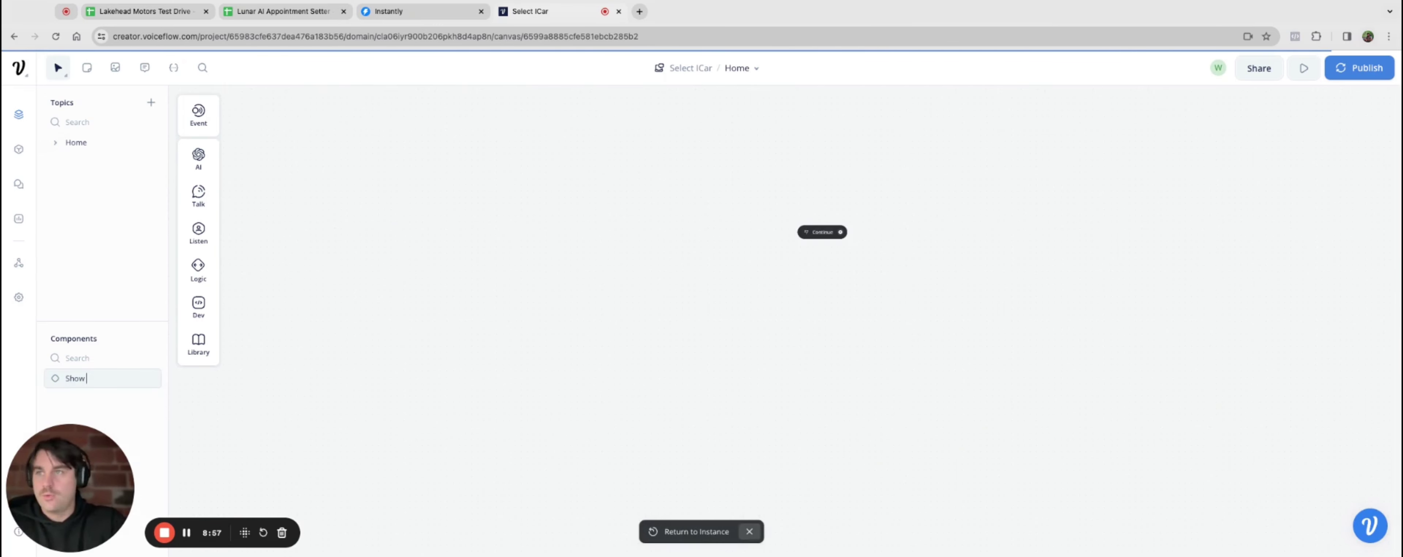
type(" me Vehicles")
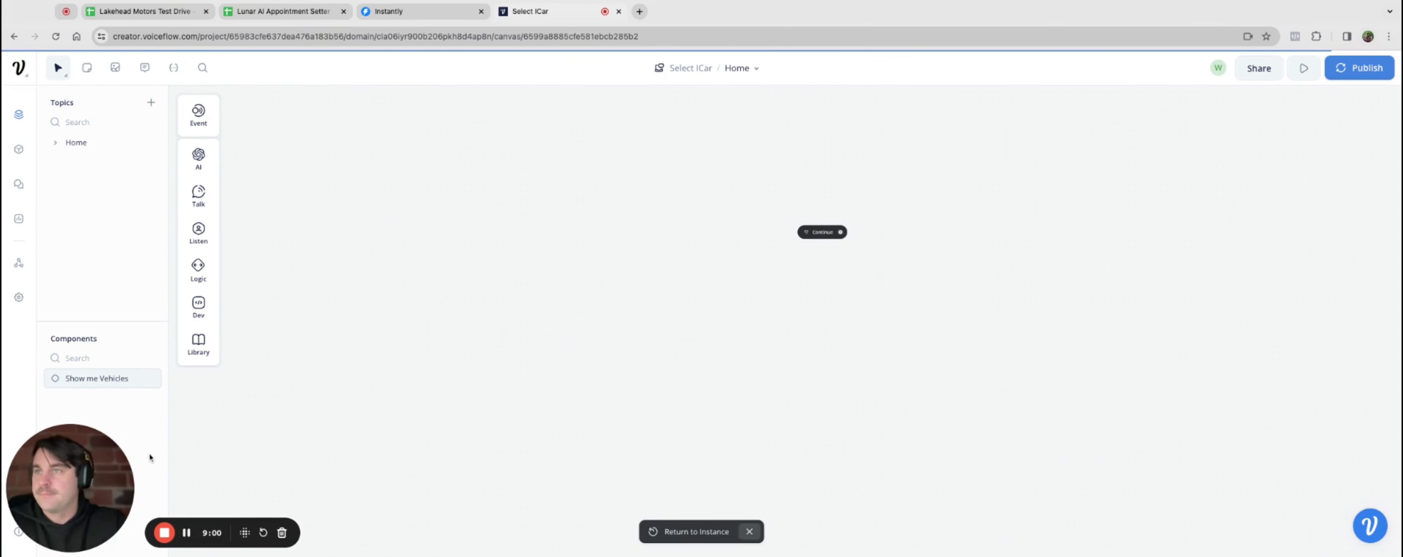
left_click(146, 422)
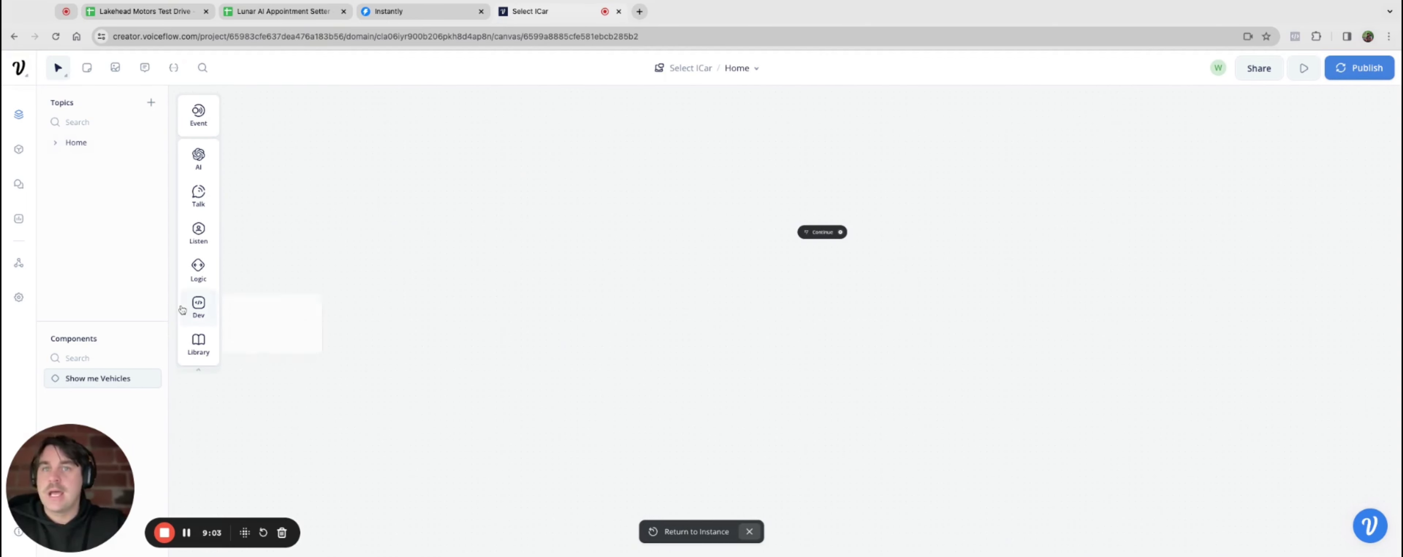
Create a new block with a Text step from the component's Continue node and link the node to the block's header
scroll(508, 273, "up", 3)
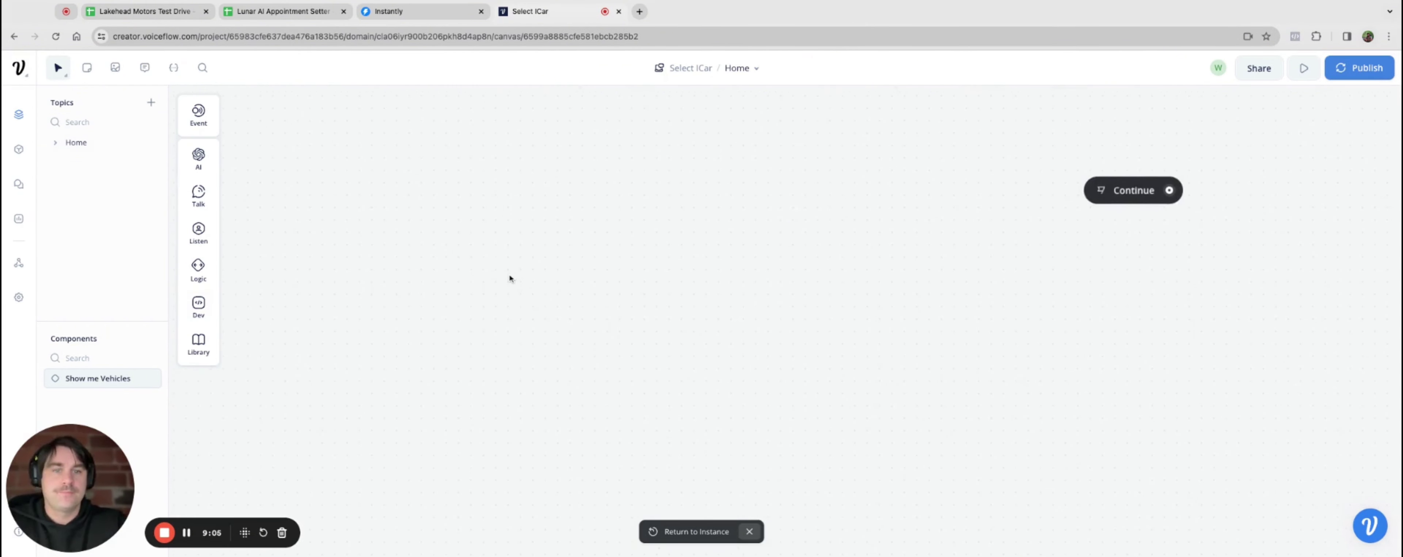
scroll(509, 273, "right", 5)
scroll(509, 273, "right", 5)
scroll(509, 273, "up", 2)
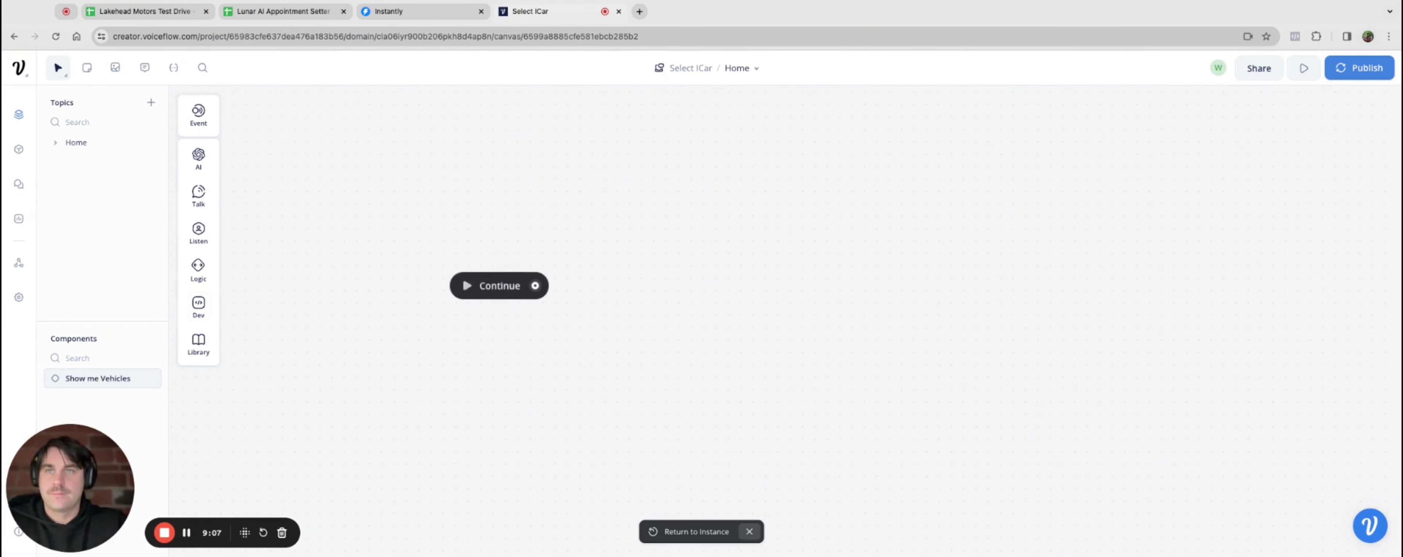
scroll(499, 286, "right", 3)
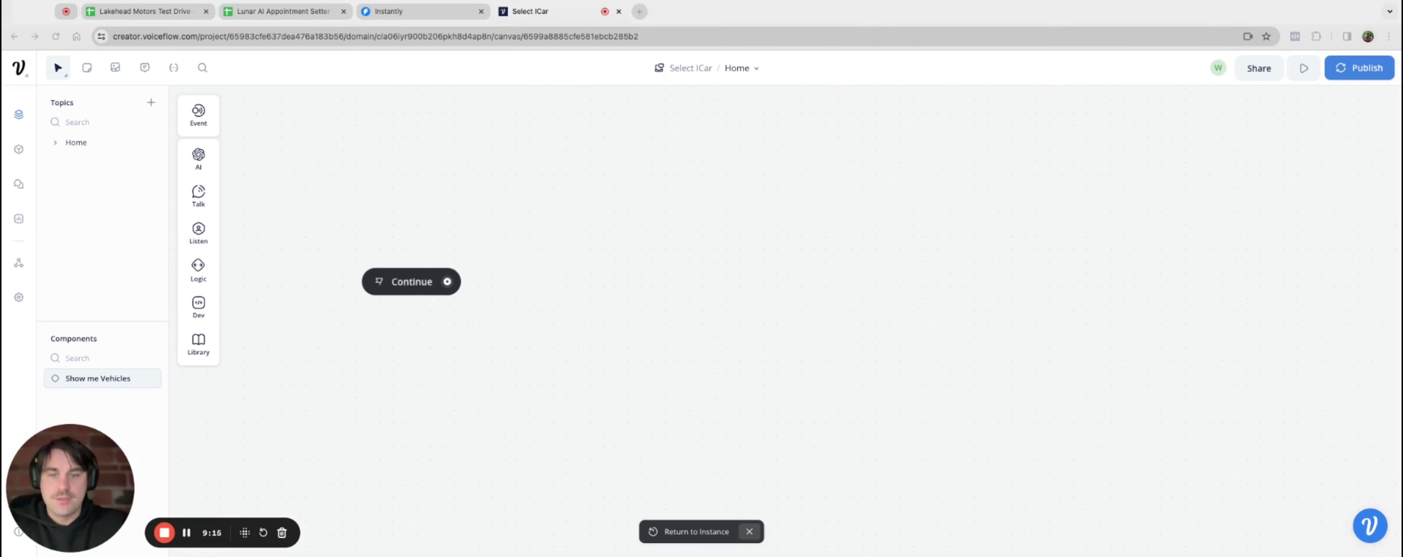
left_click(450, 282)
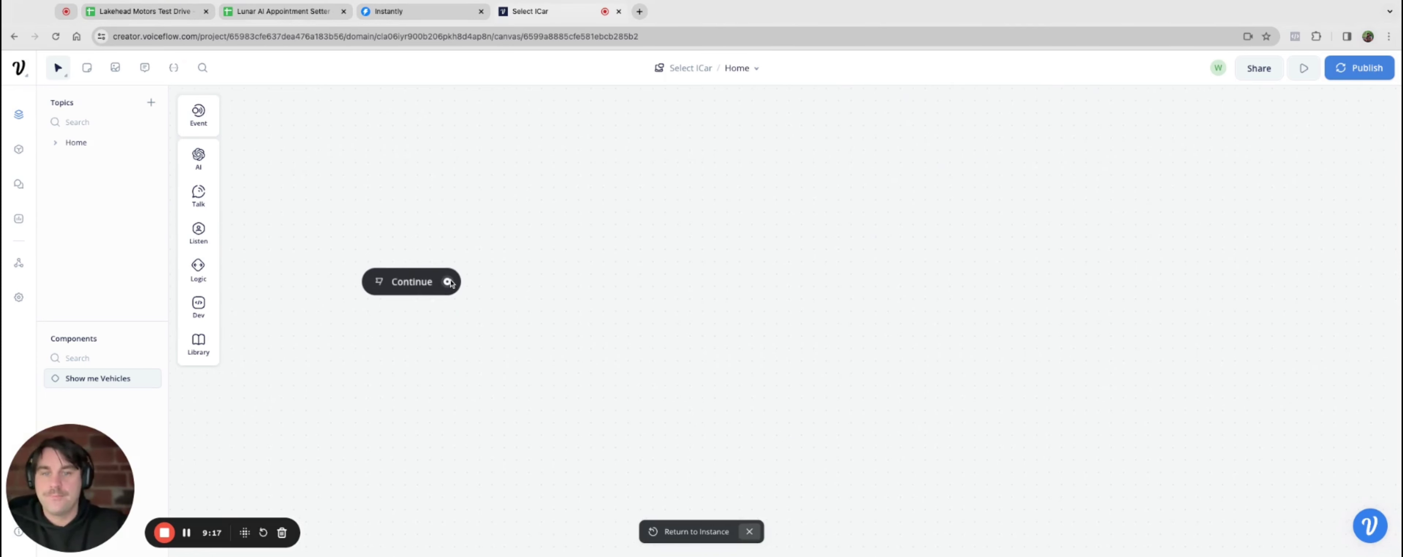
left_click(450, 282)
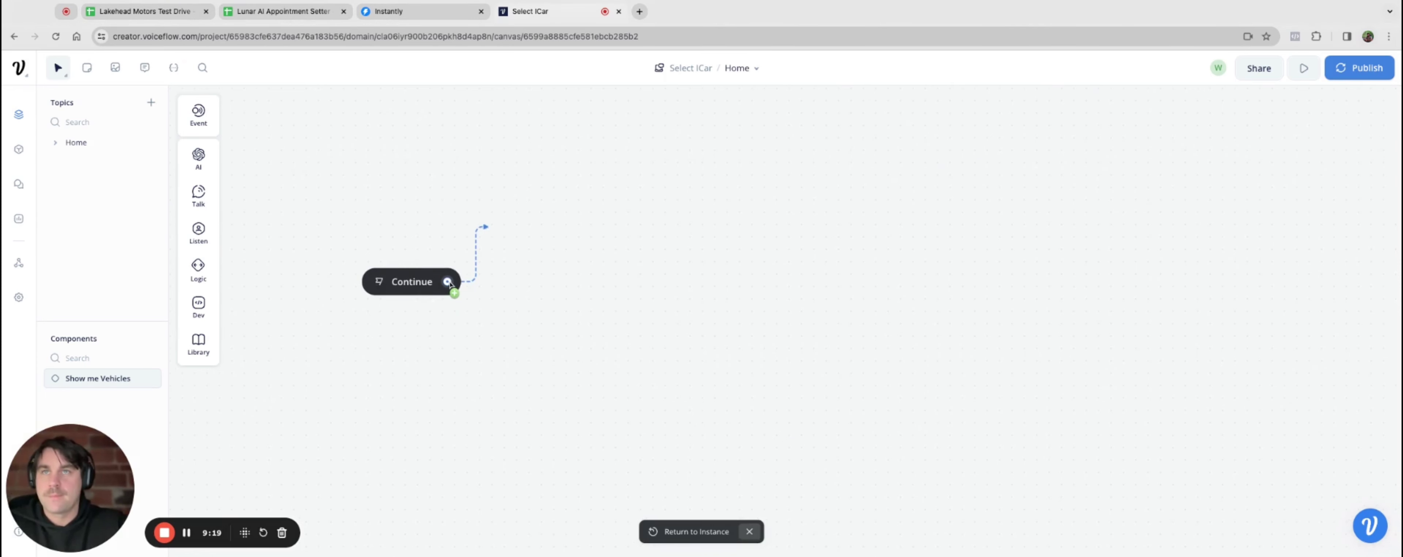
mouse_move(551, 265)
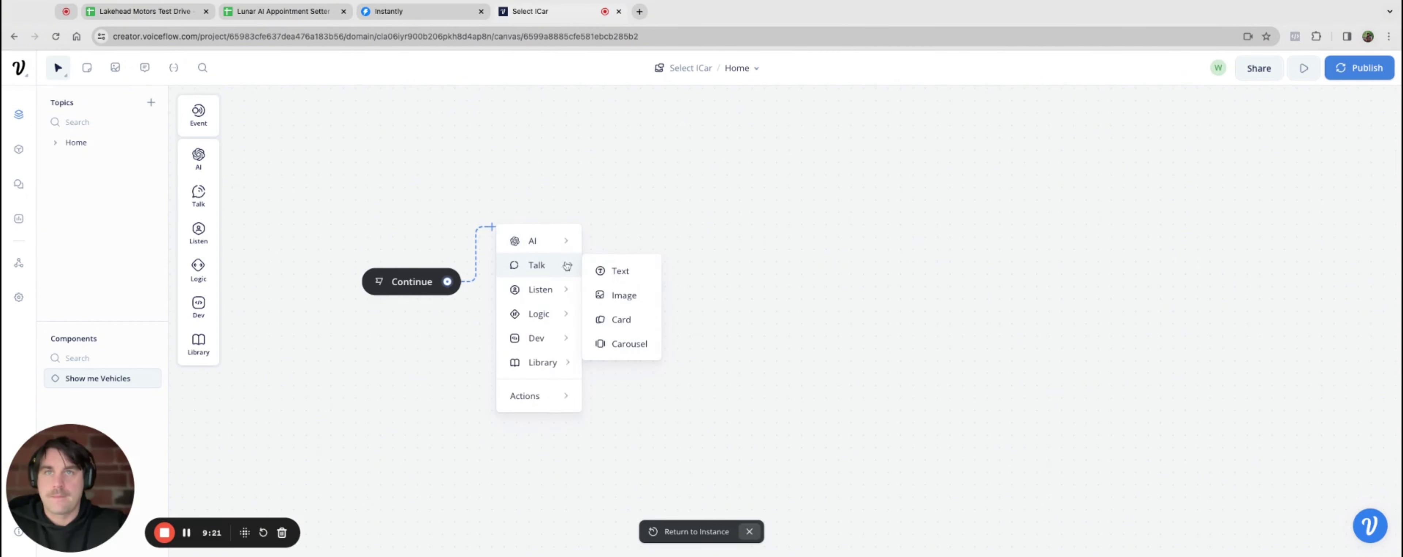
left_click(628, 271)
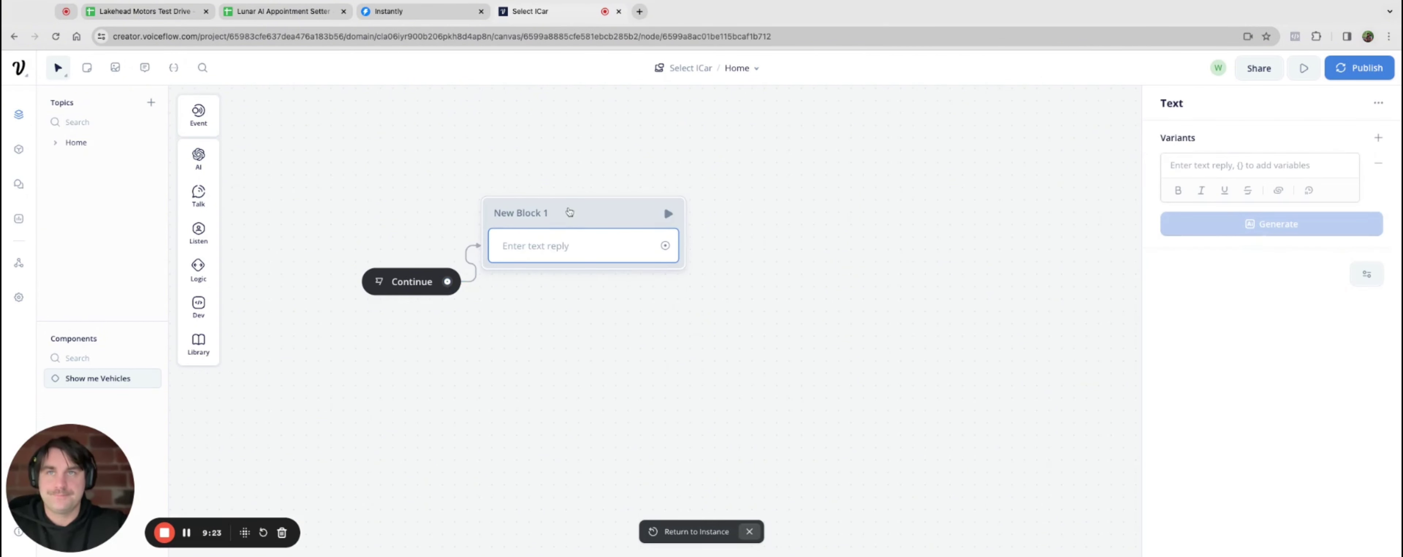
left_click(571, 209)
left_click_drag(450, 281, 580, 254)
scroll(575, 264, "down", 3)
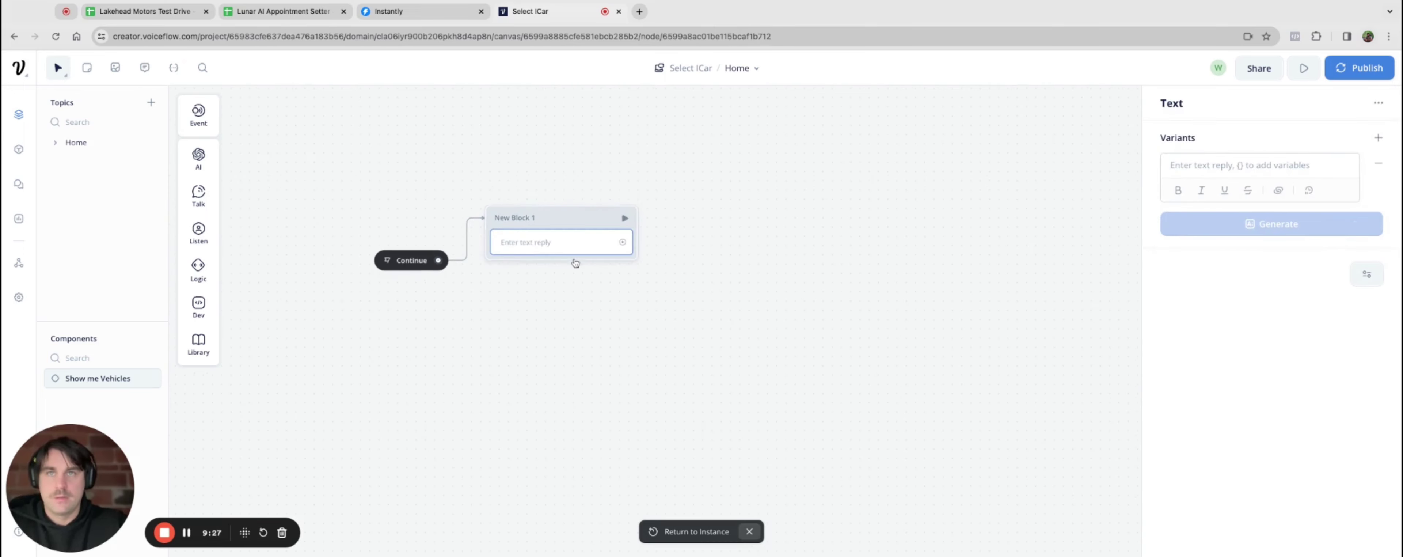
Set the block's text reply to "What type of vehicle are you looking for?"
left_click(1198, 163)
type("W")
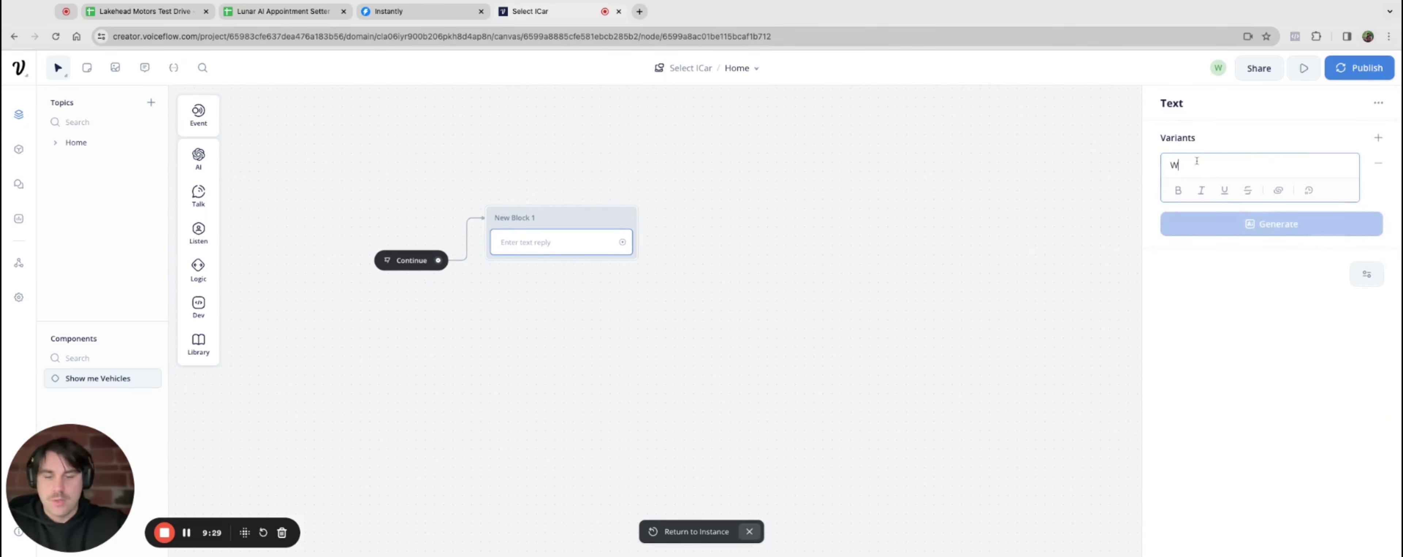
type("hat type of")
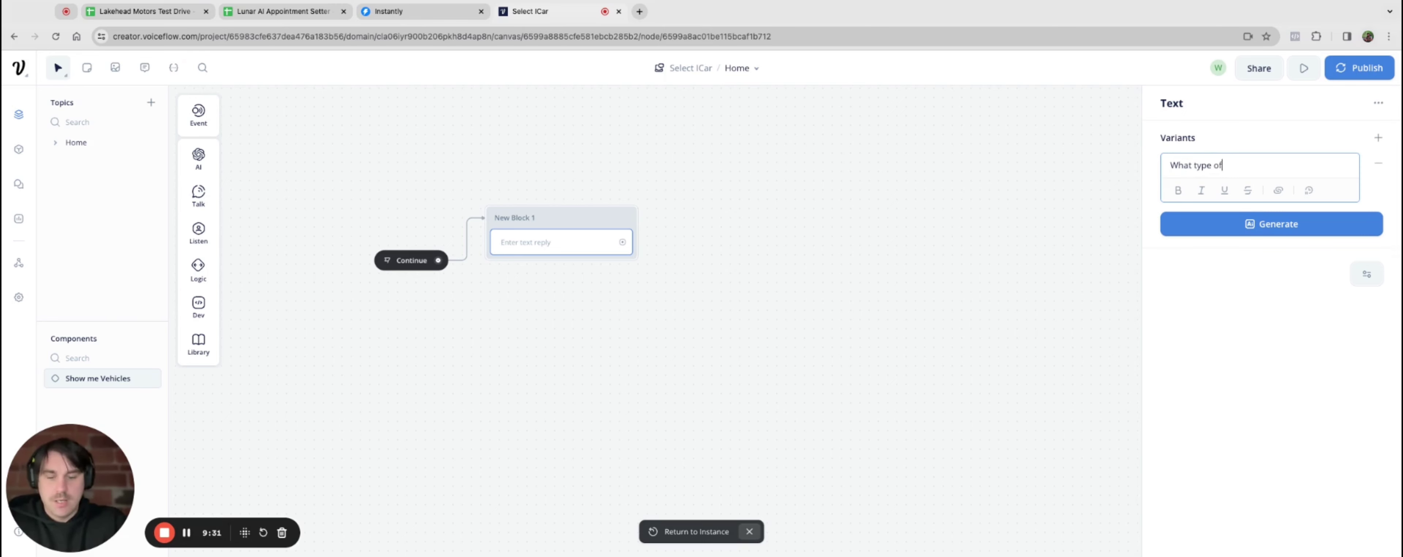
type(" vehicle ar")
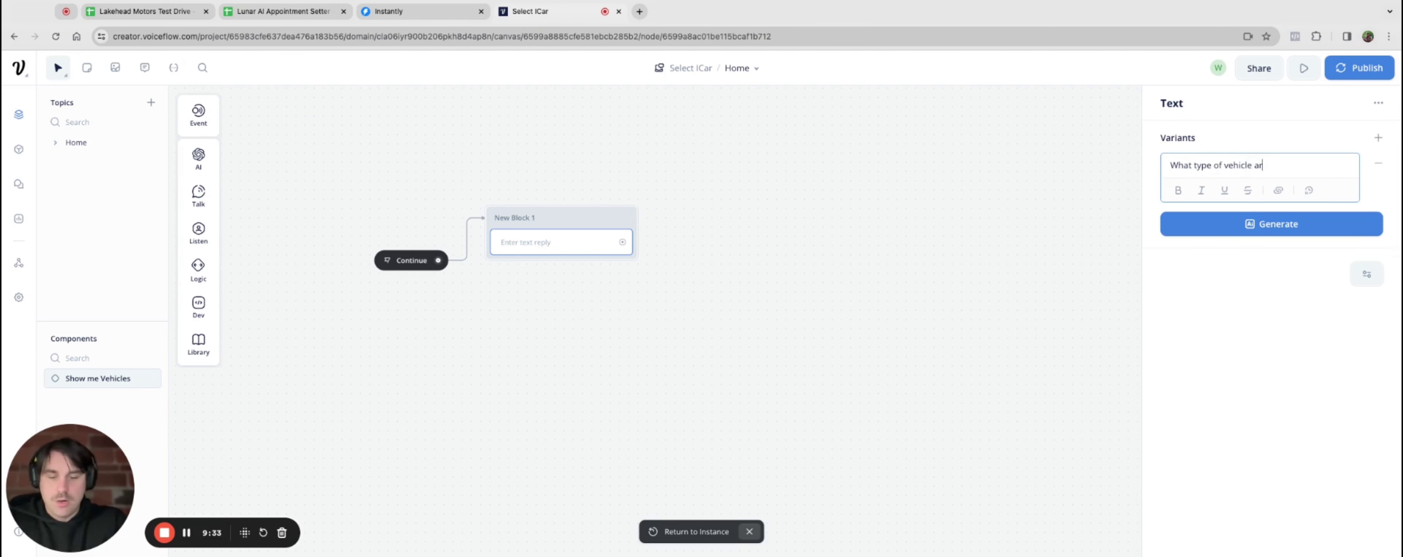
type("e you looking for?")
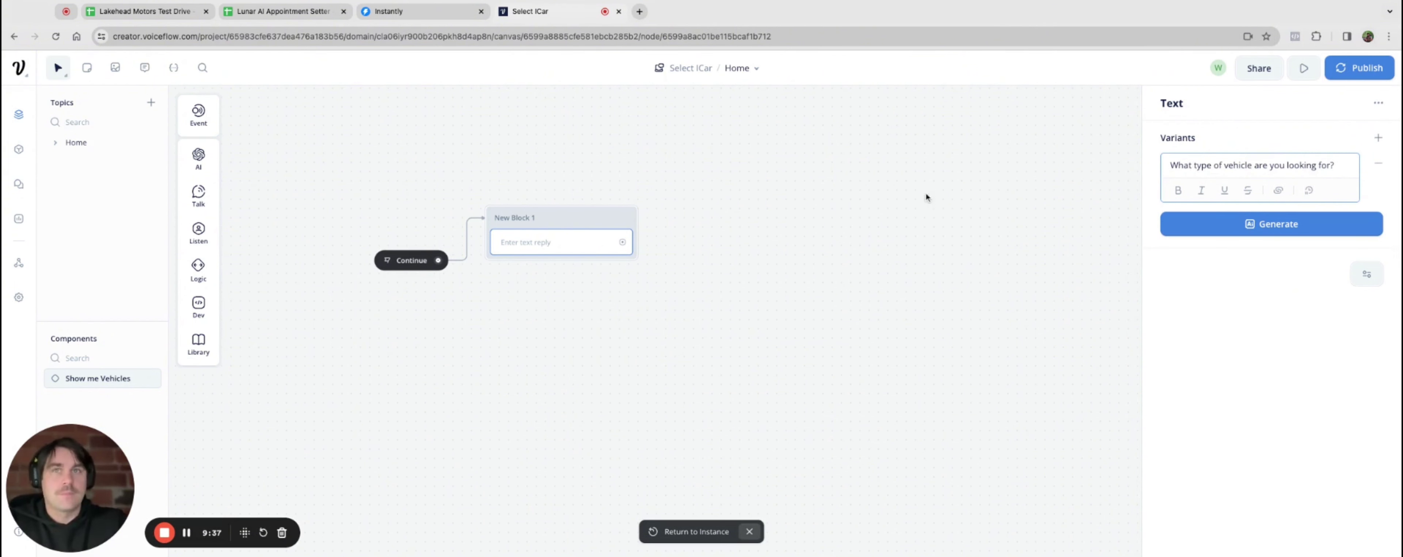
left_click(616, 319)
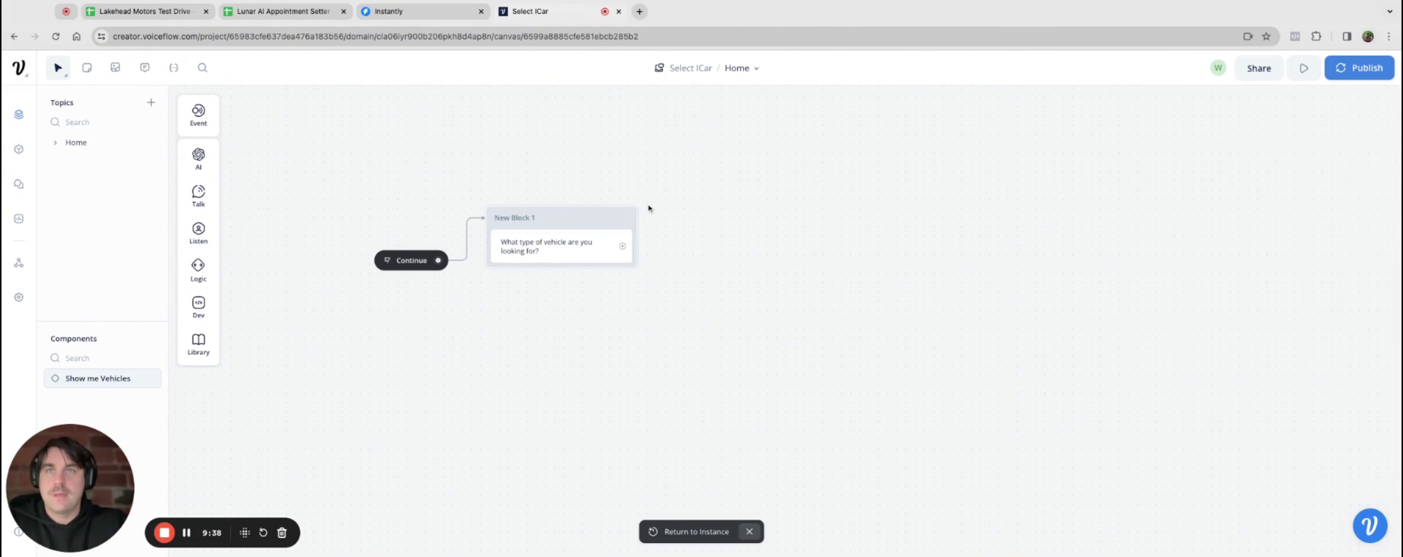
Create a new block with a Text step from the vehicle-type question and place it level with the first block
left_click(626, 249)
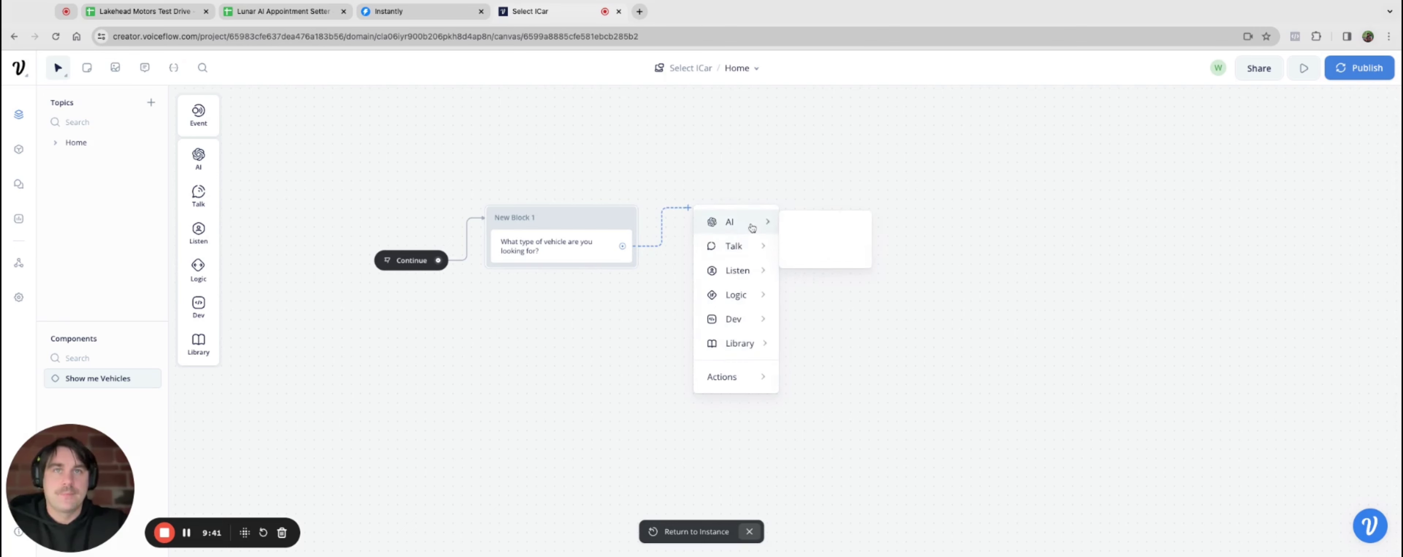
mouse_move(752, 246)
left_click(809, 252)
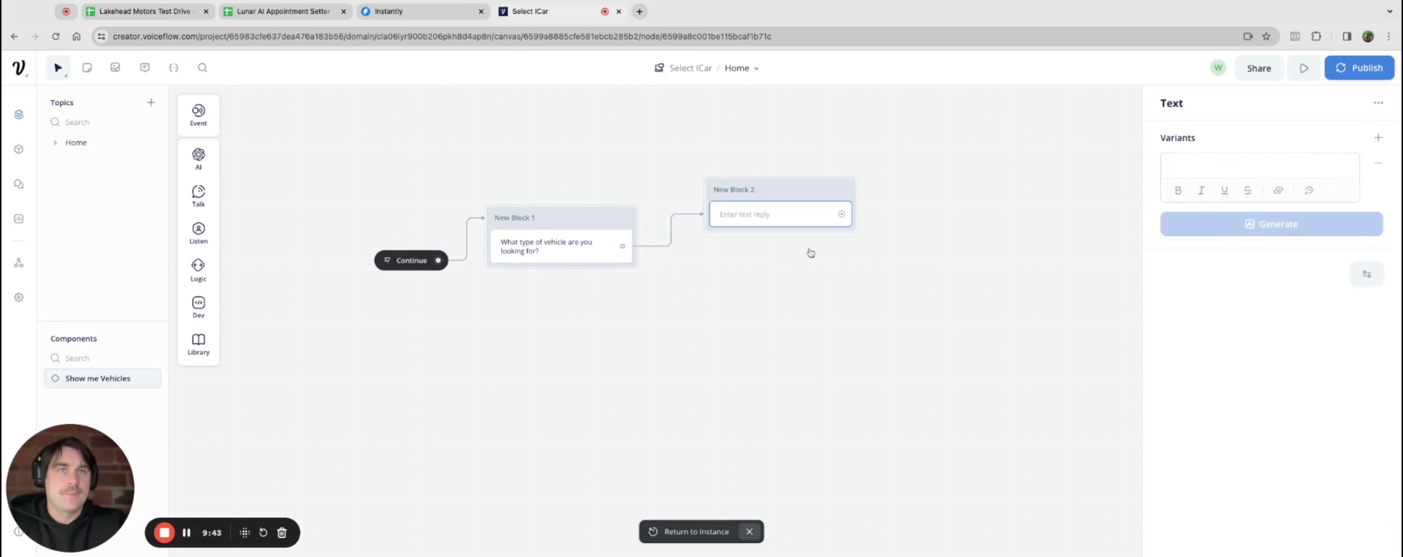
left_click(821, 189)
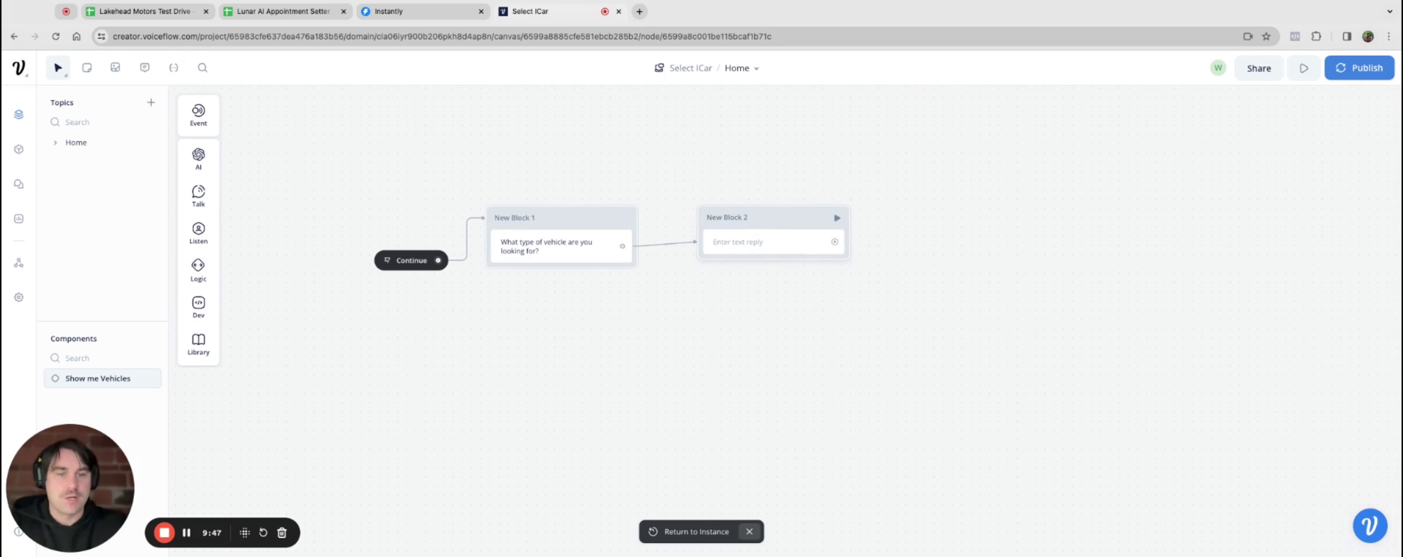
Set the new block's text reply to "What is your budget?"
left_click(750, 244)
left_click(1228, 163)
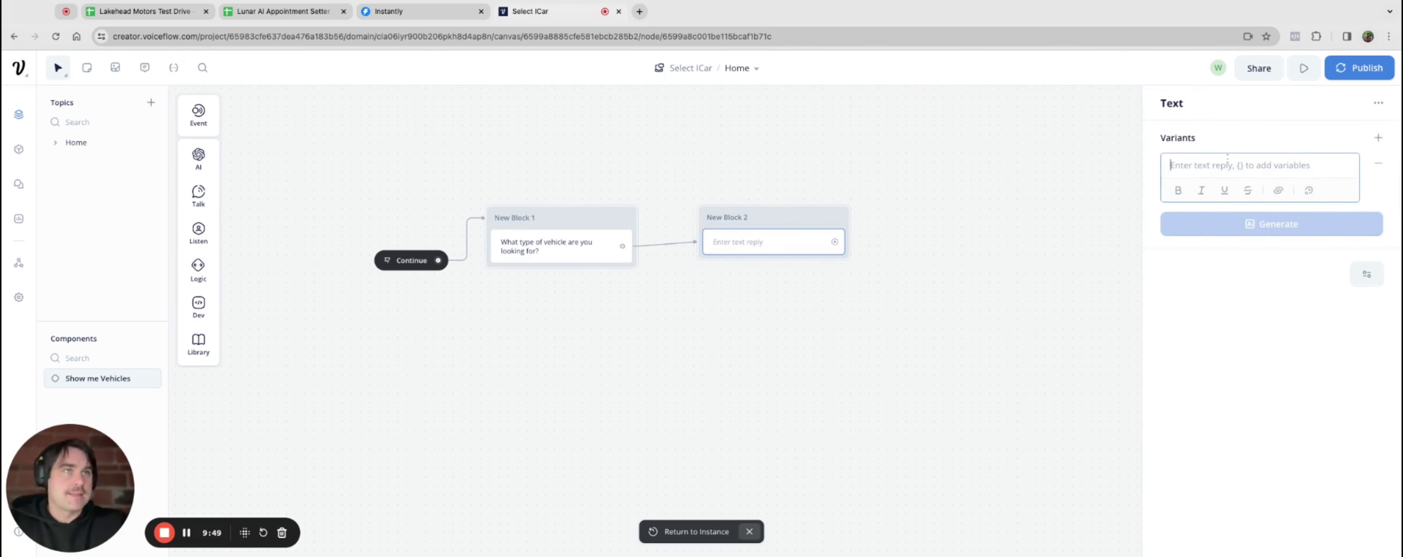
type("What is your ")
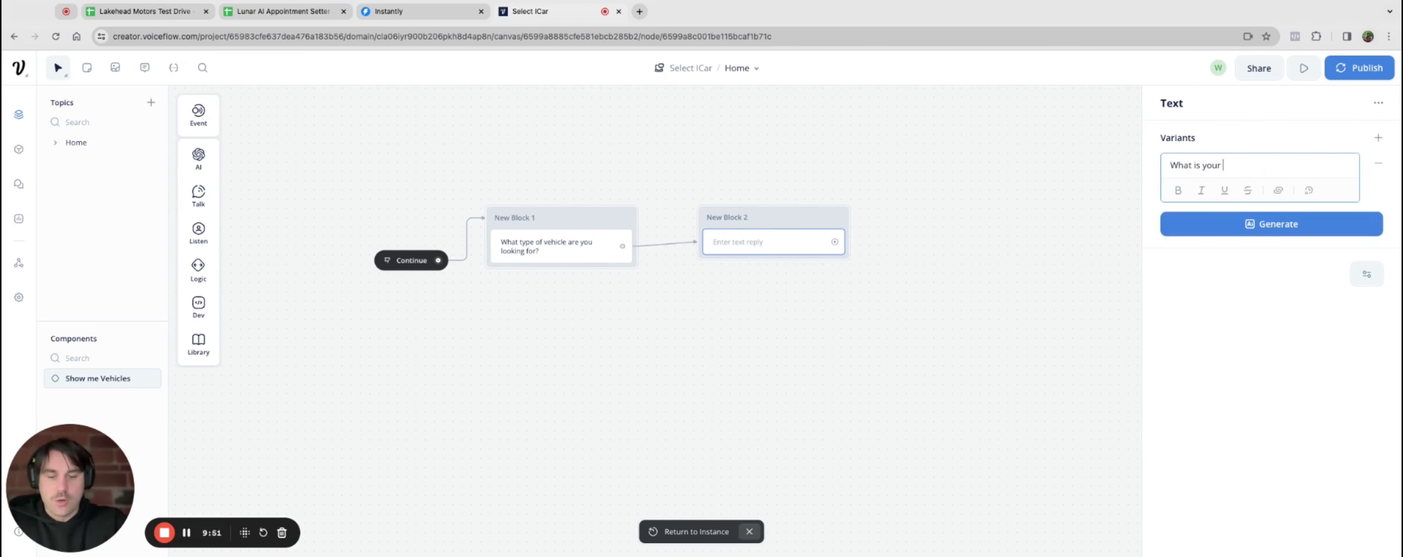
type("budget?")
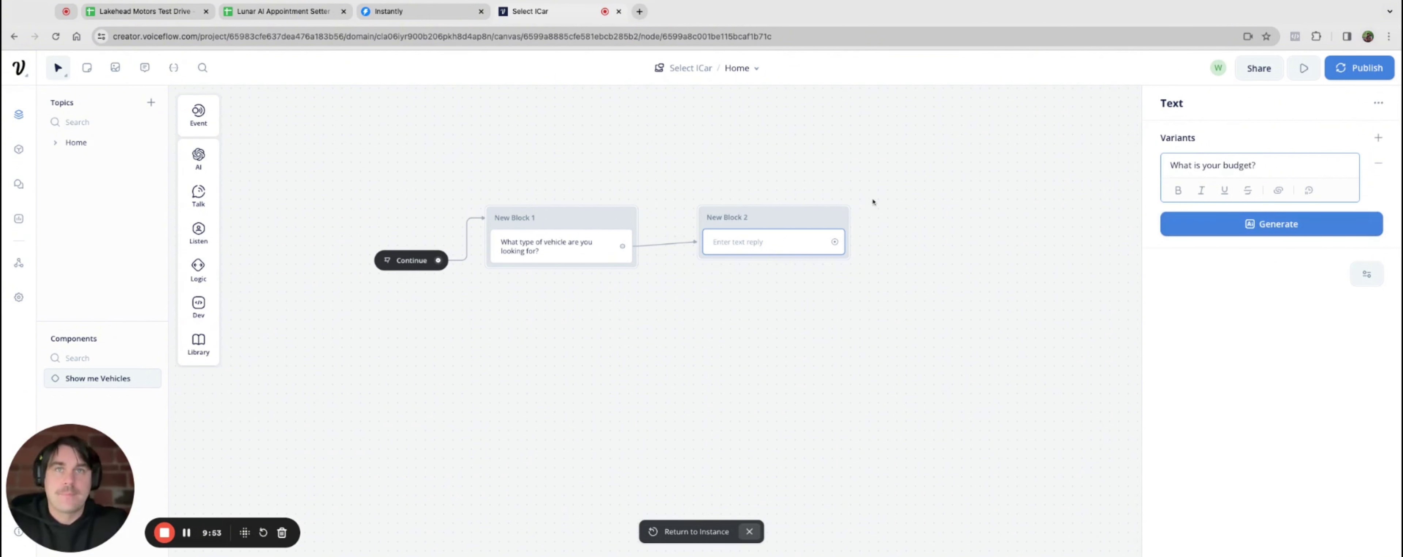
left_click(873, 202)
Link the vehicle-type question to the budget block's header and move the budget block slightly closer to the first block
left_click_drag(623, 246, 706, 216)
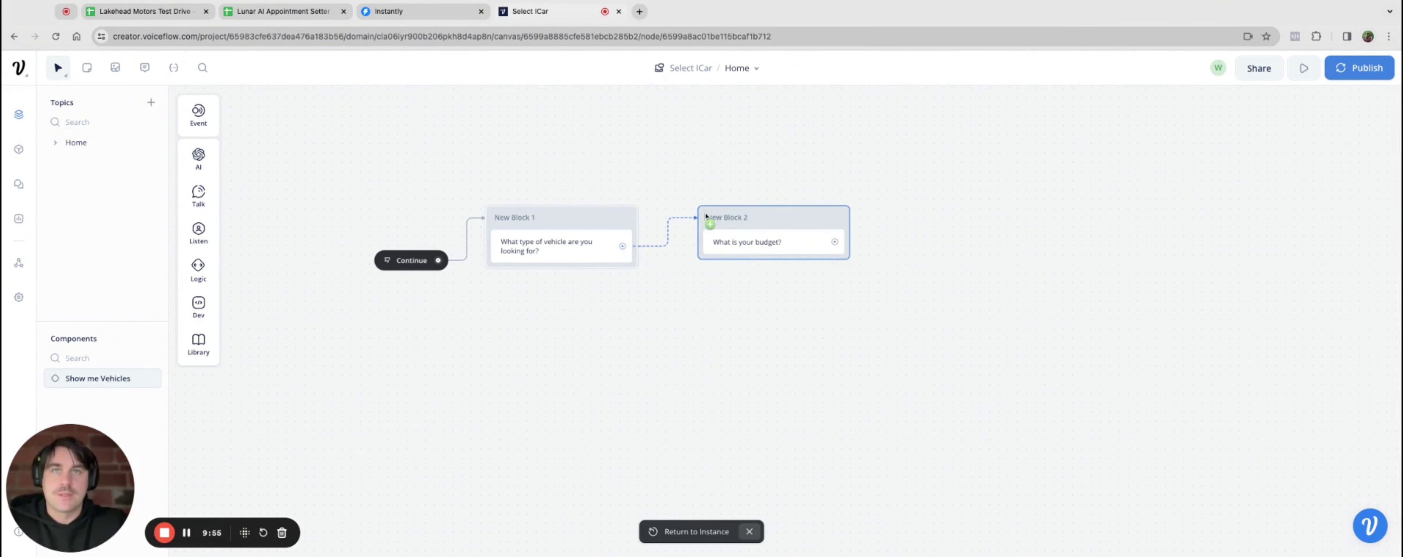
left_click(706, 216)
left_click_drag(820, 221, 797, 223)
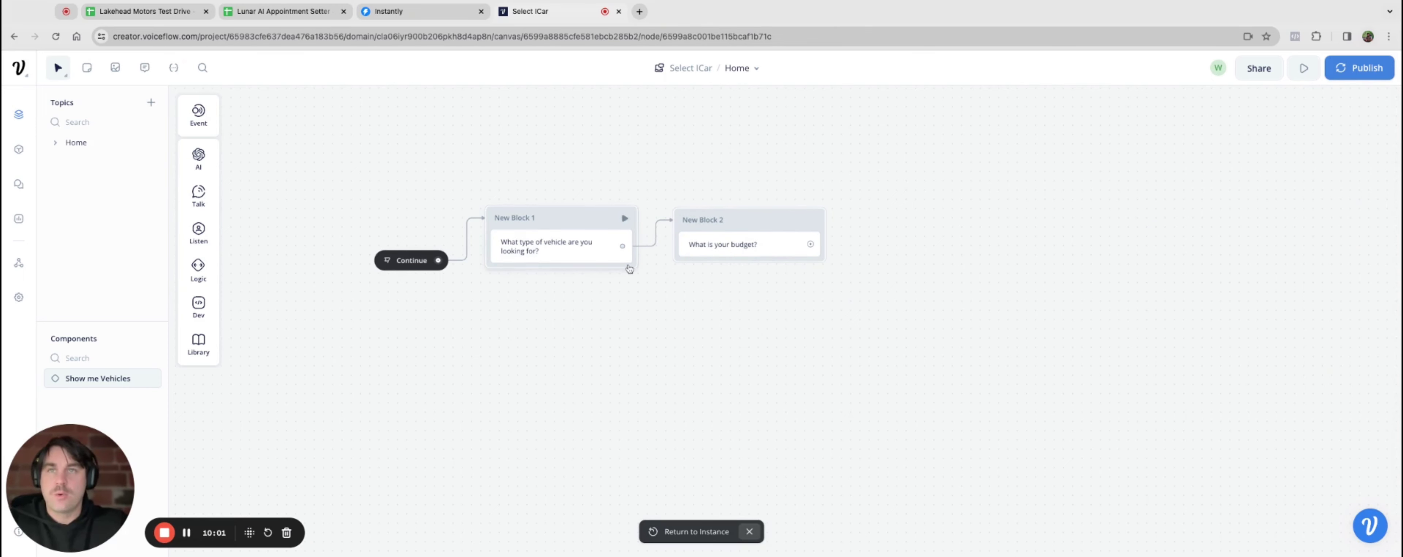
Add a Capture step below the vehicle-type question in the first block
mouse_move(206, 235)
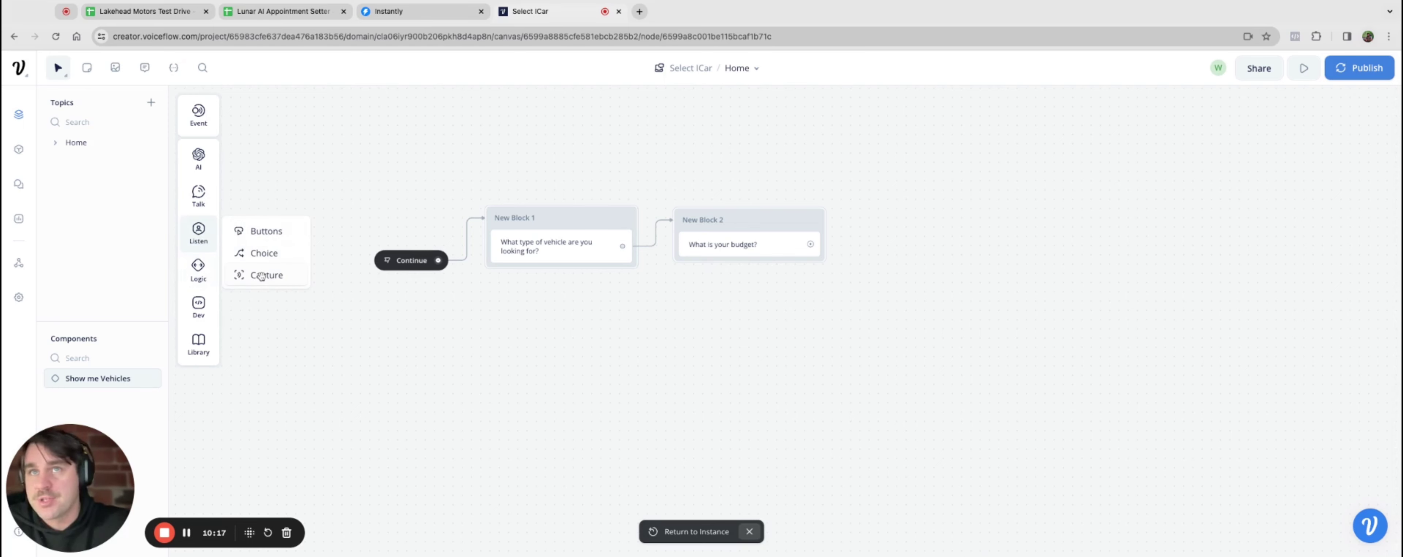
left_click_drag(261, 276, 523, 265)
left_click_drag(545, 263, 556, 279)
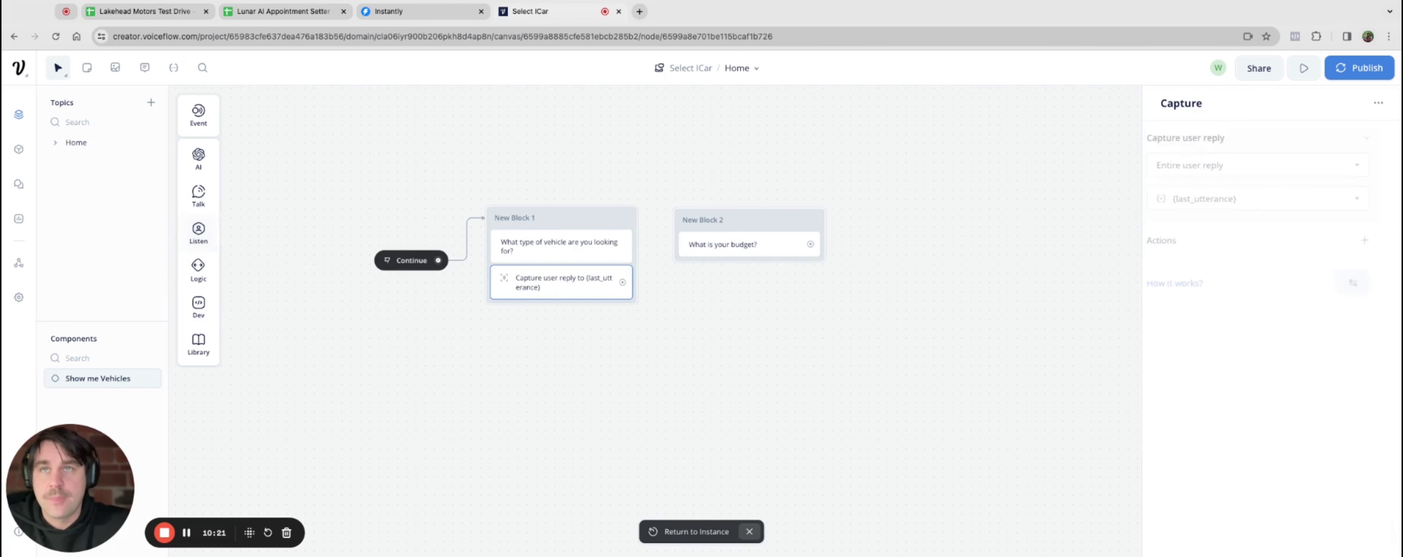
scroll(555, 244, "down", 1)
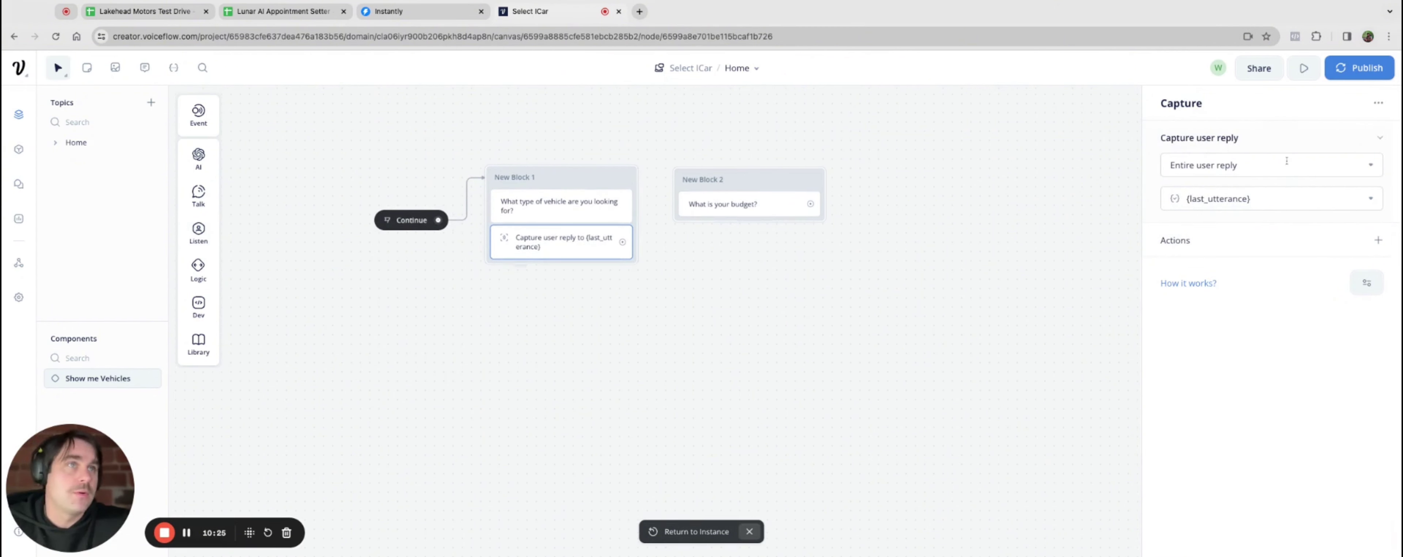
Try to create a new variable named "{typevehicle}" for the vehicle-type Capture step
left_click(1278, 204)
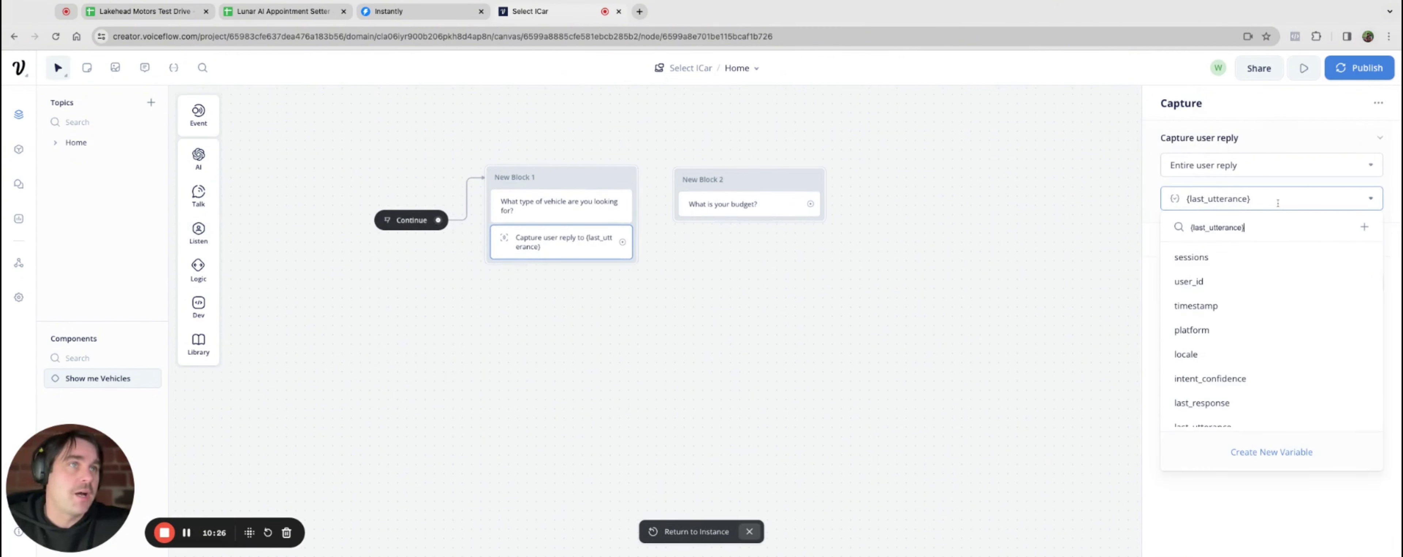
left_click(1254, 454)
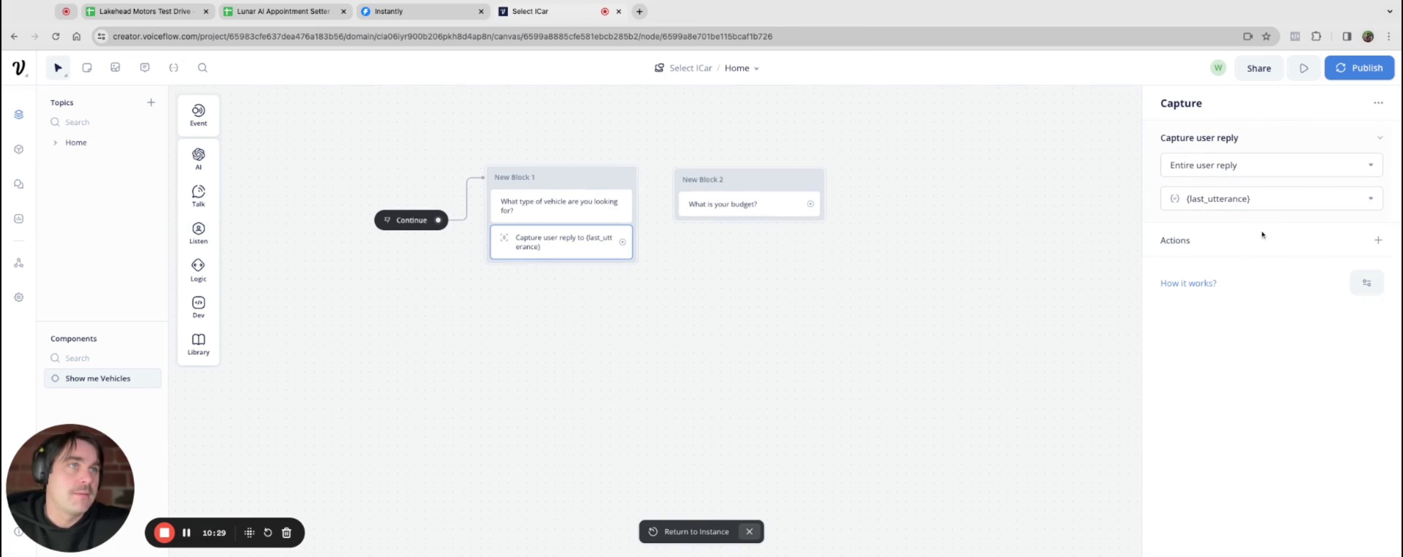
left_click(1248, 198)
left_click_drag(1251, 198, 1186, 199)
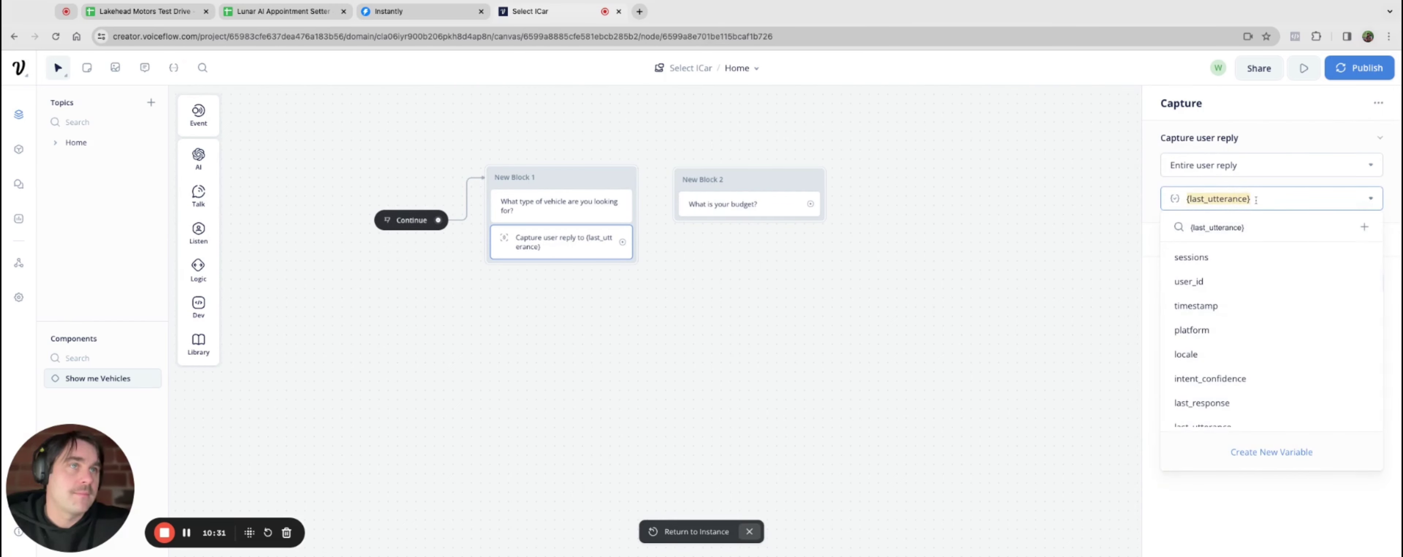
key("BackSpace")
left_click(1255, 199)
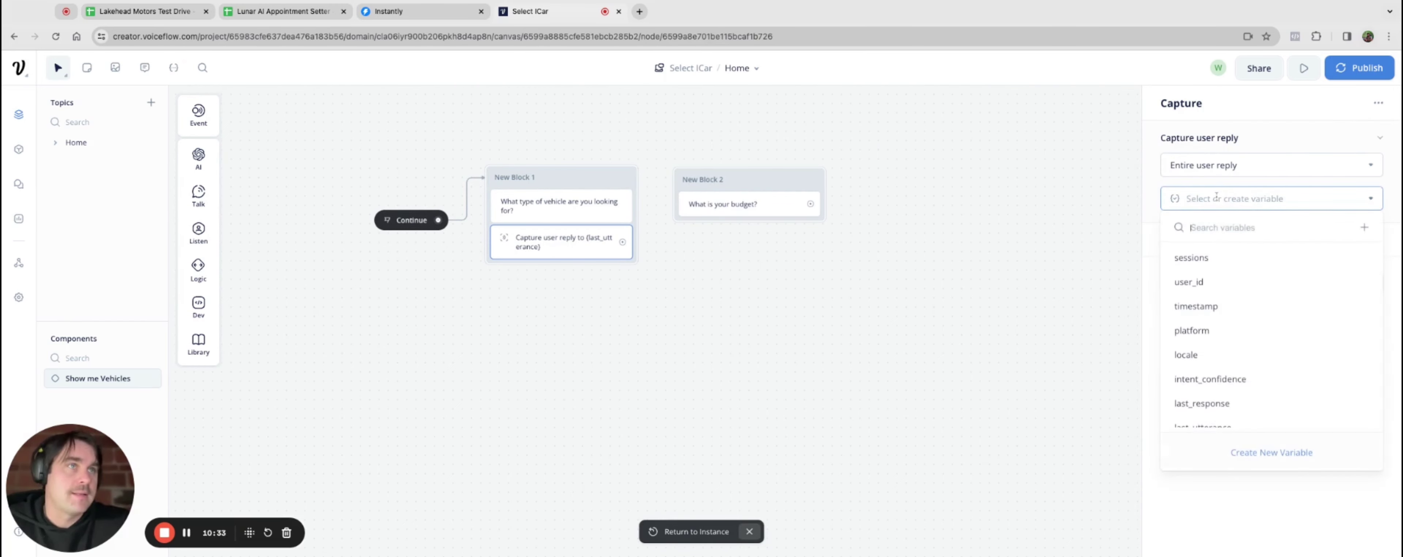
left_click(1244, 457)
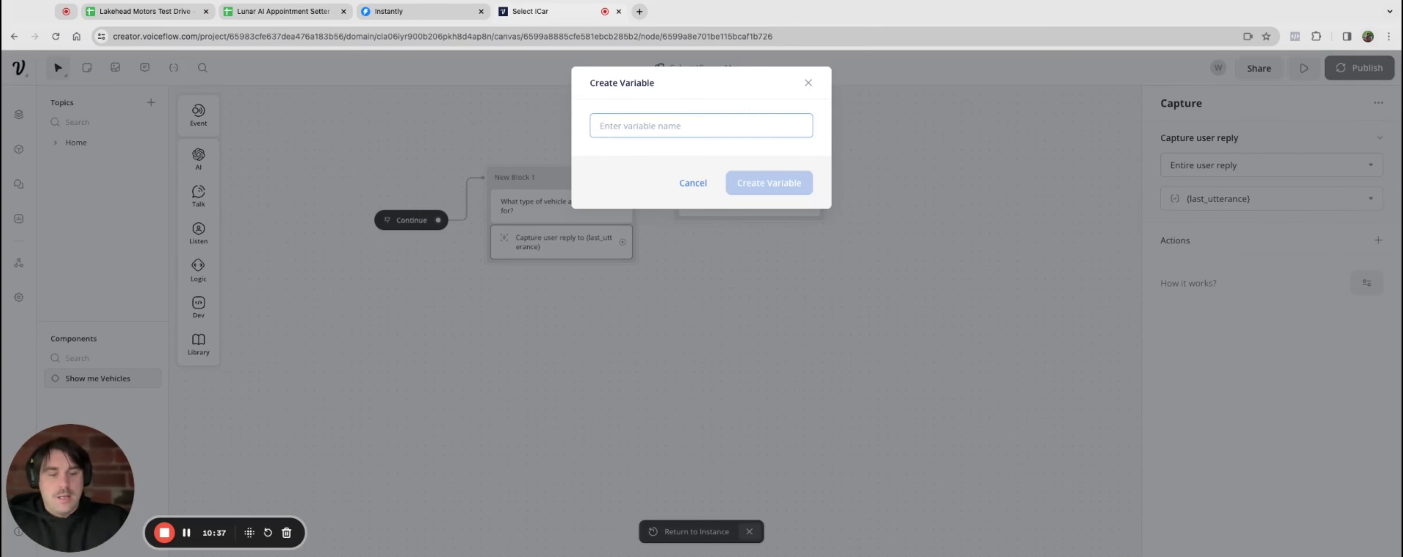
type("{typevehci")
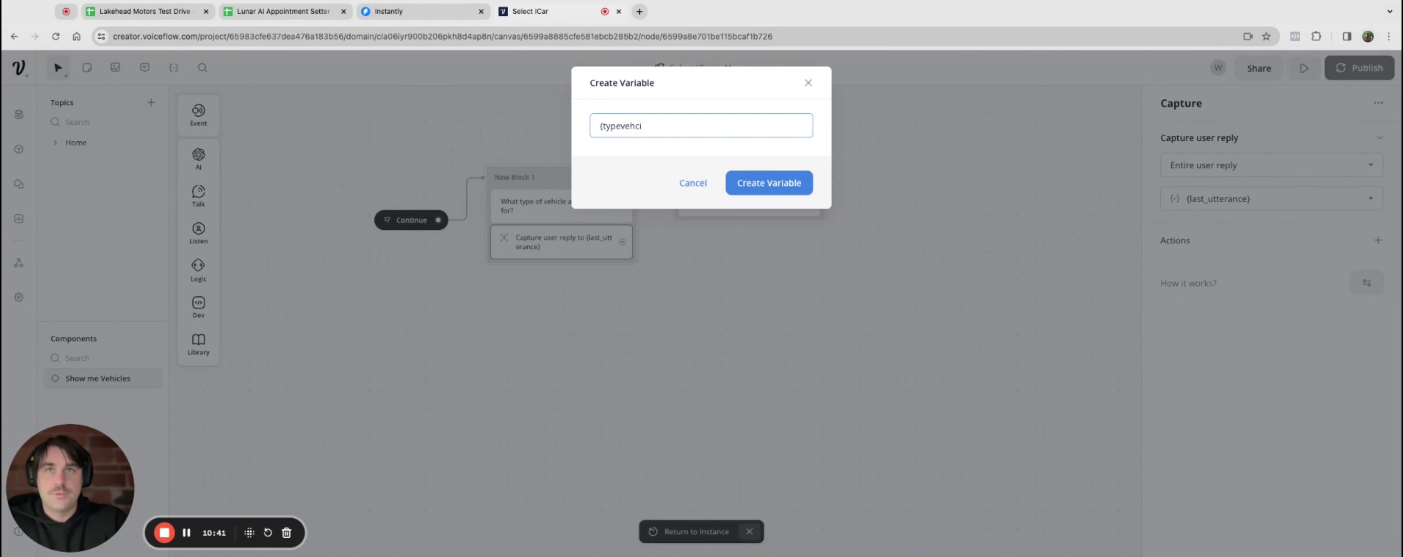
type("icle")
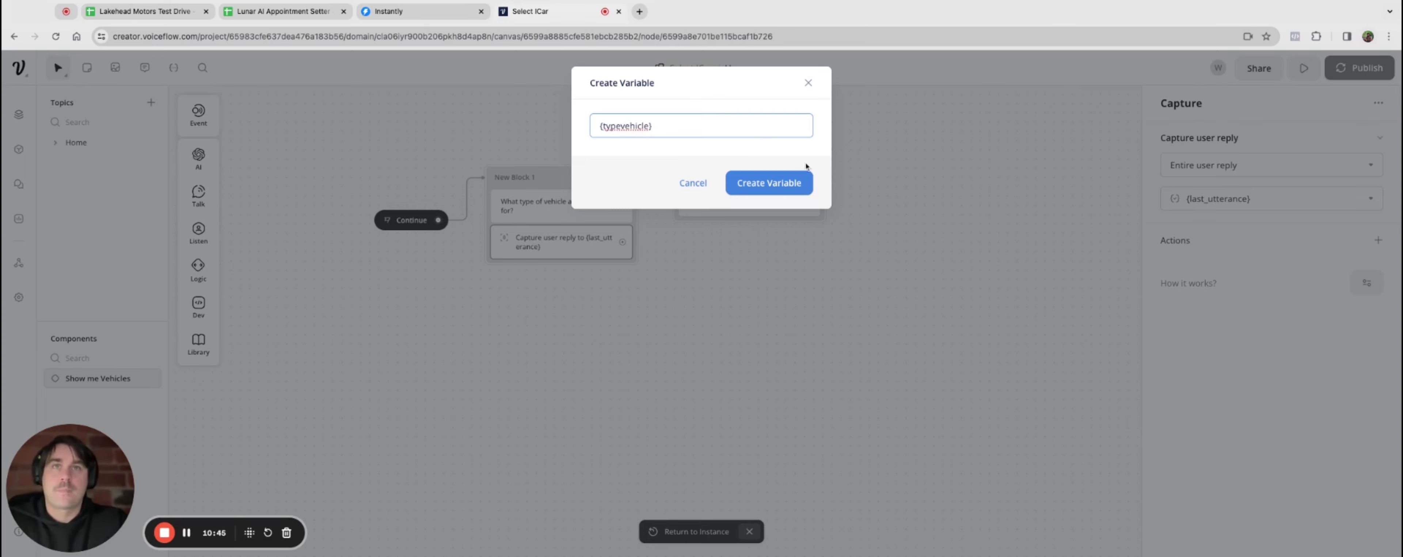
left_click(777, 183)
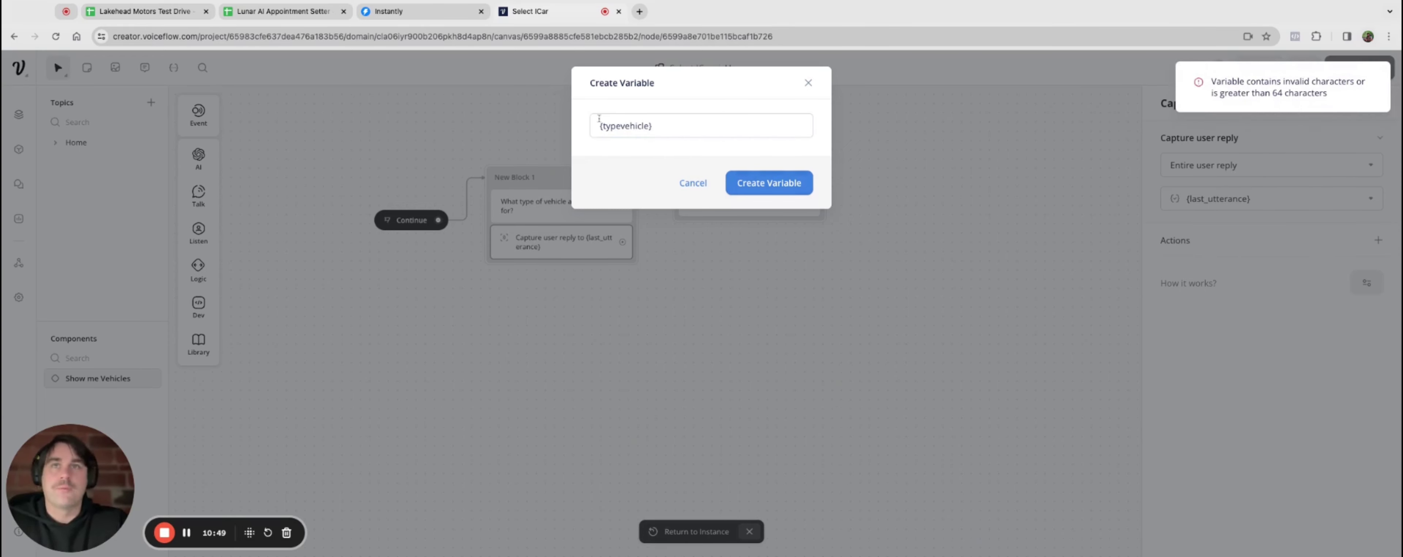
Remove the curly braces from the variable name and create it as "typevehicle" for the Capture step
left_click(604, 125)
key("BackSpace")
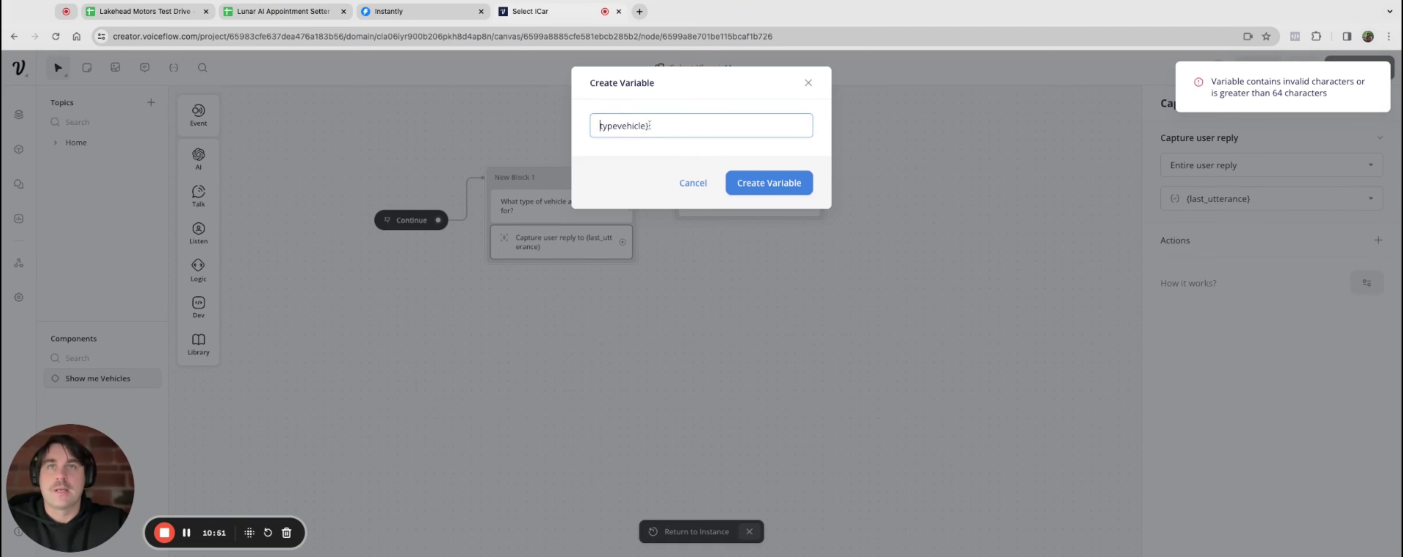
left_click(650, 125)
key("BackSpace")
left_click(766, 175)
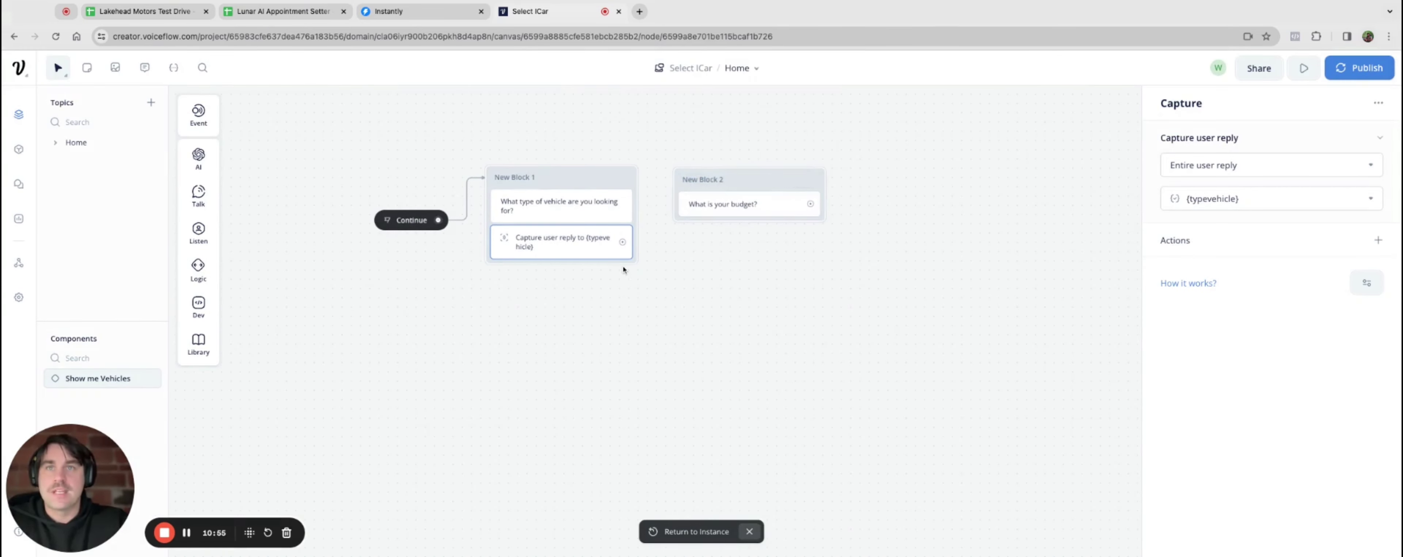
left_click(617, 281)
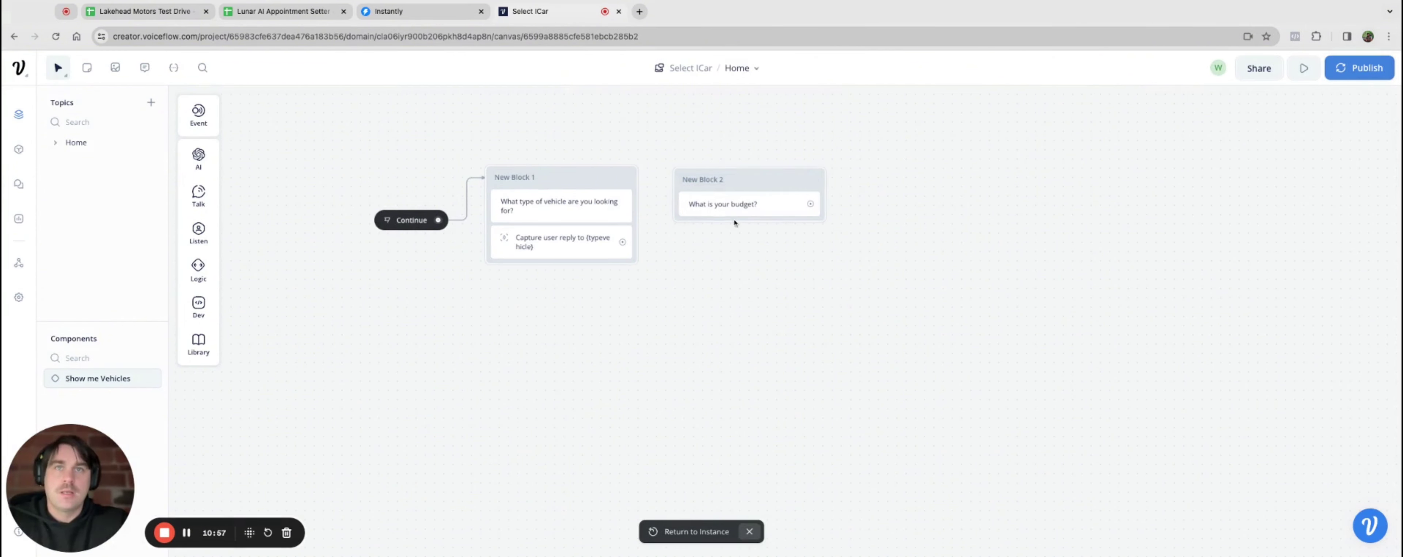
Add a Capture step below the budget question and store its reply in a new variable named "carbudget"
mouse_move(200, 231)
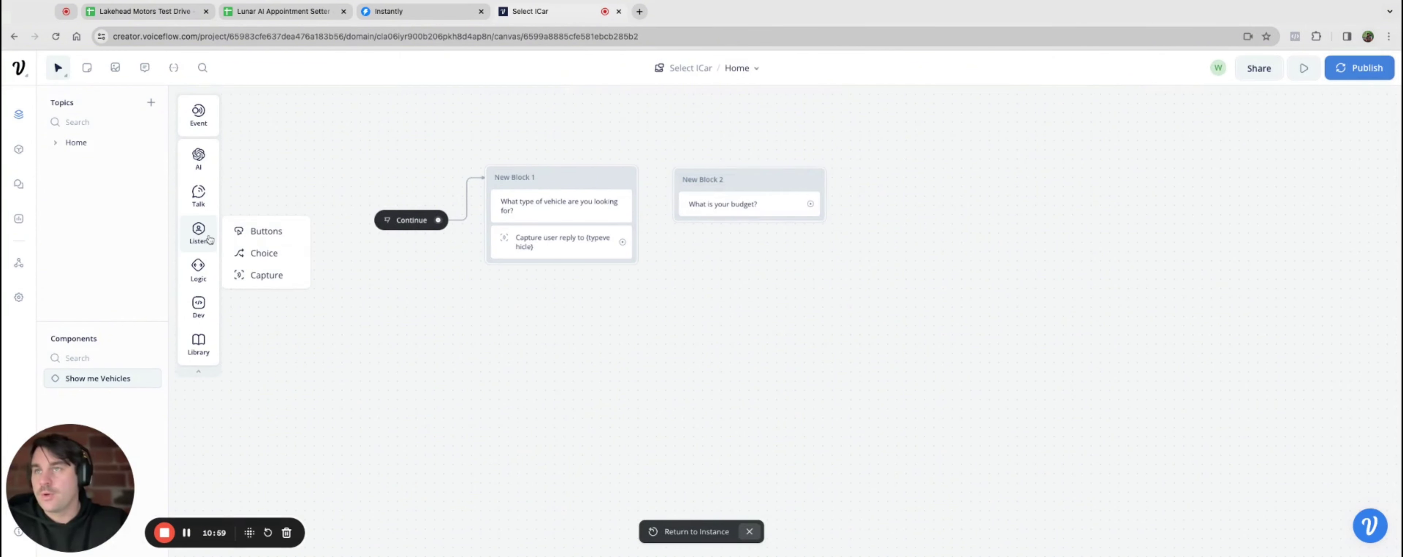
left_click_drag(273, 273, 726, 239)
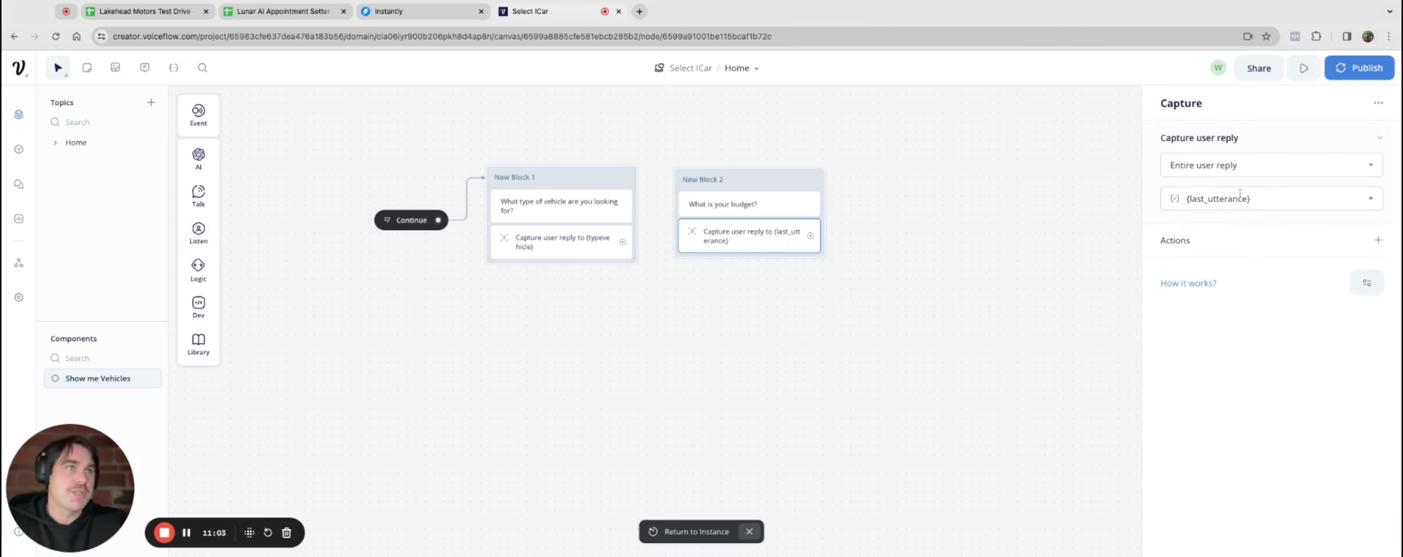
left_click(1270, 197)
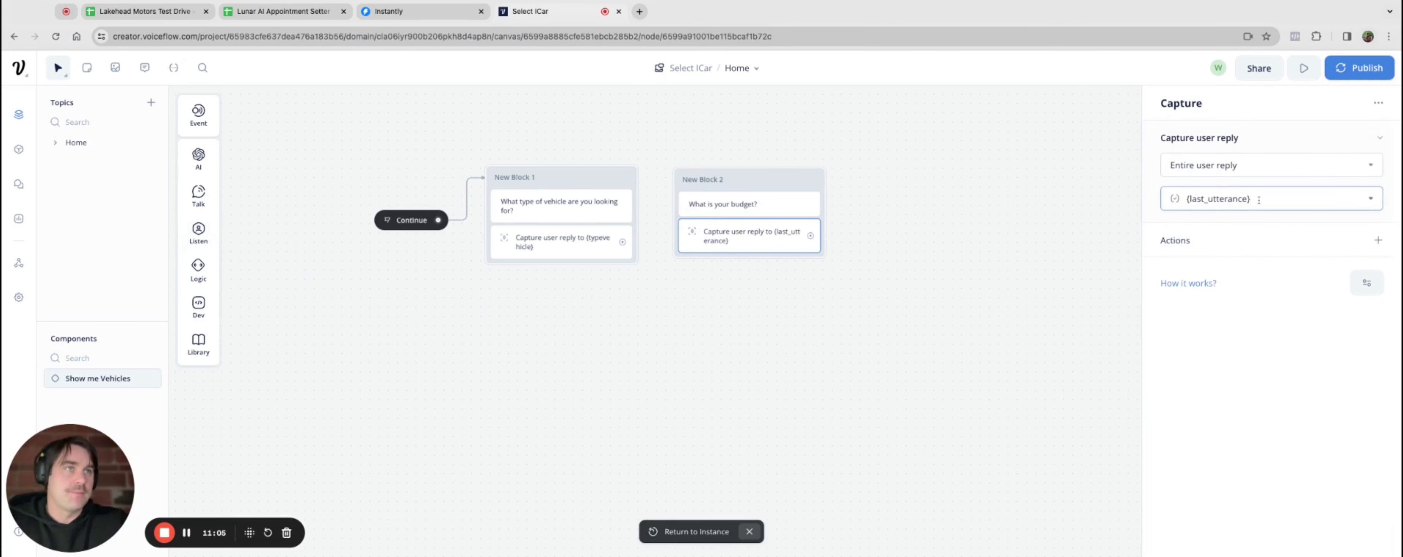
key("ctrl+a")
key("BackSpace")
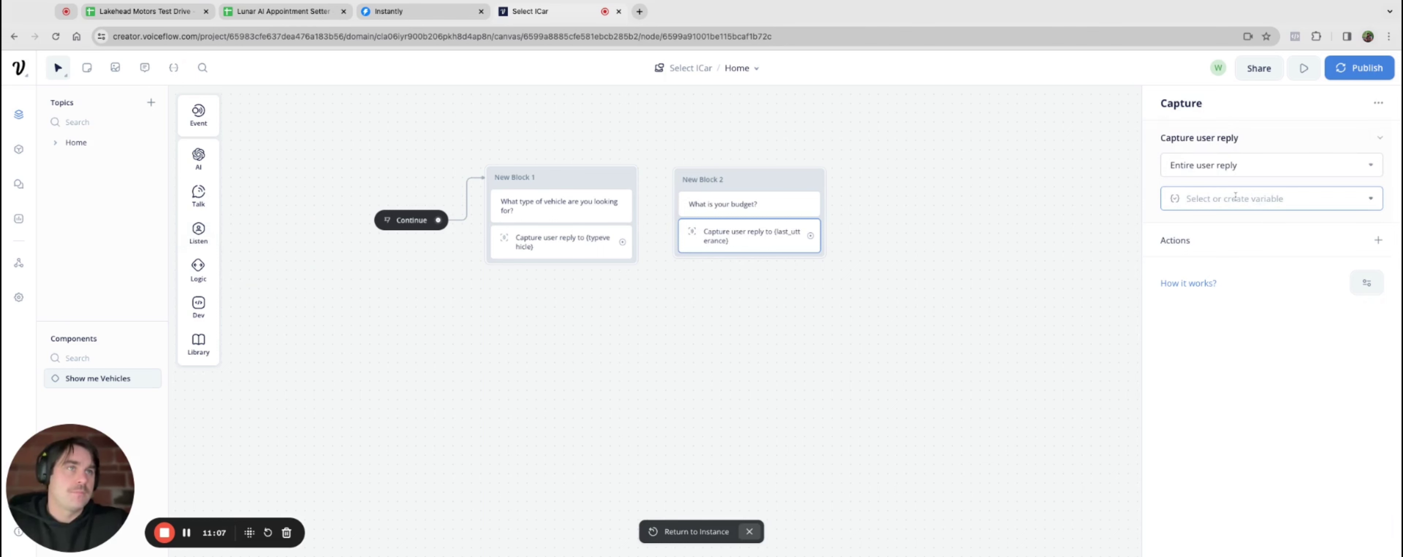
left_click(1245, 457)
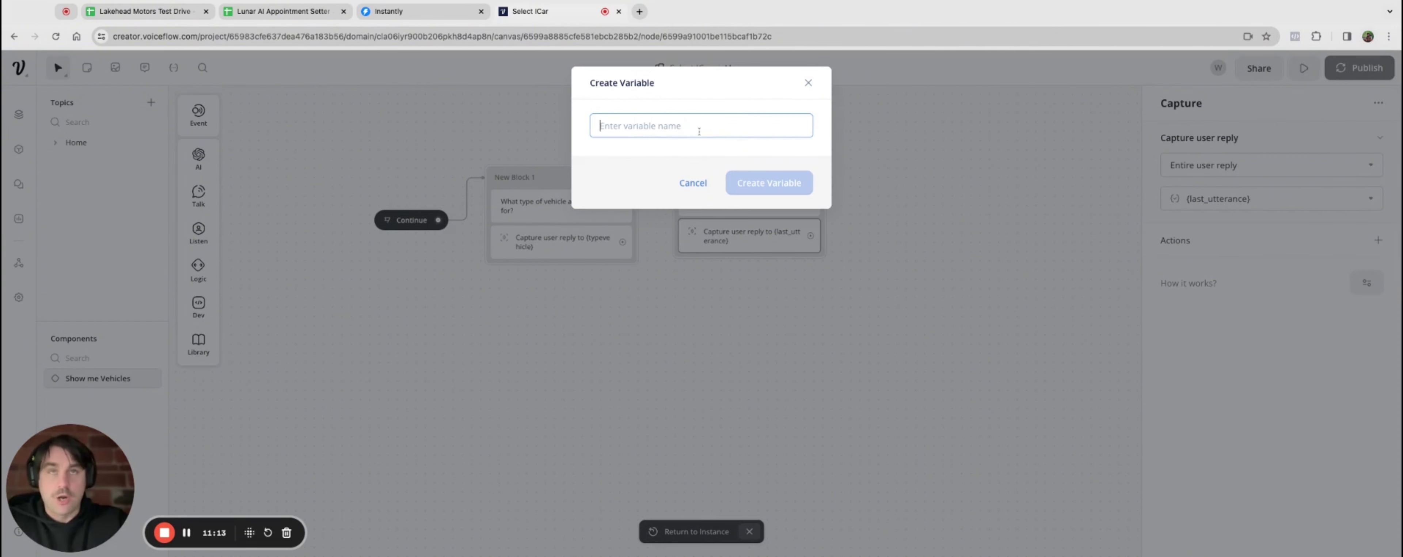
type("carbudget")
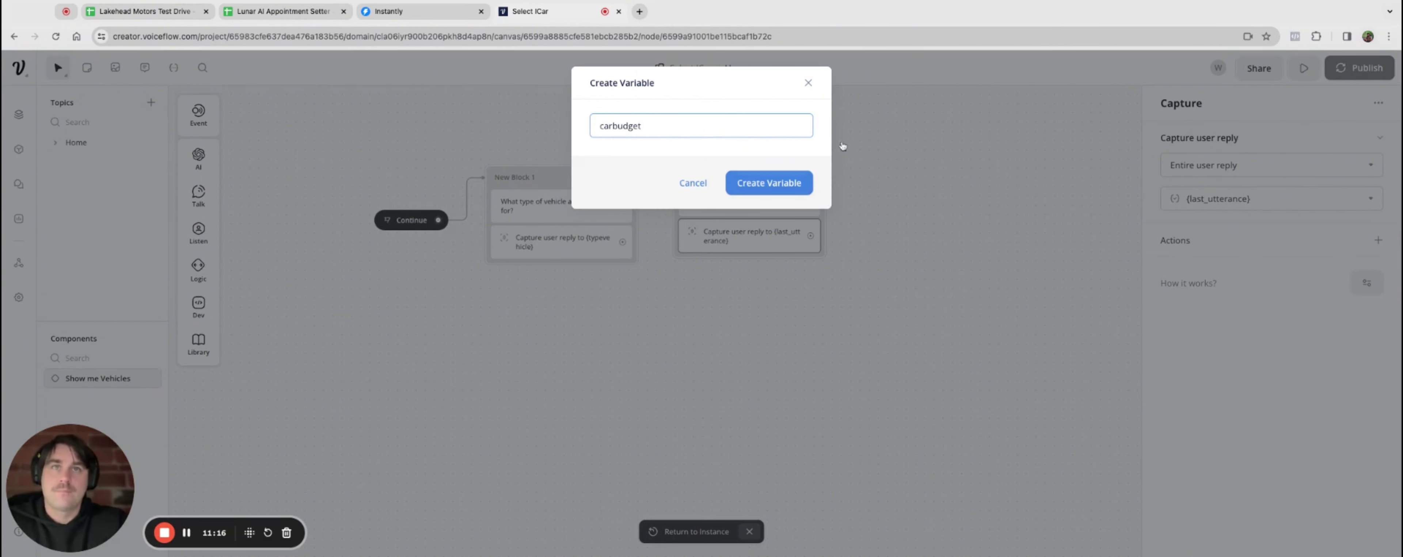
left_click(779, 185)
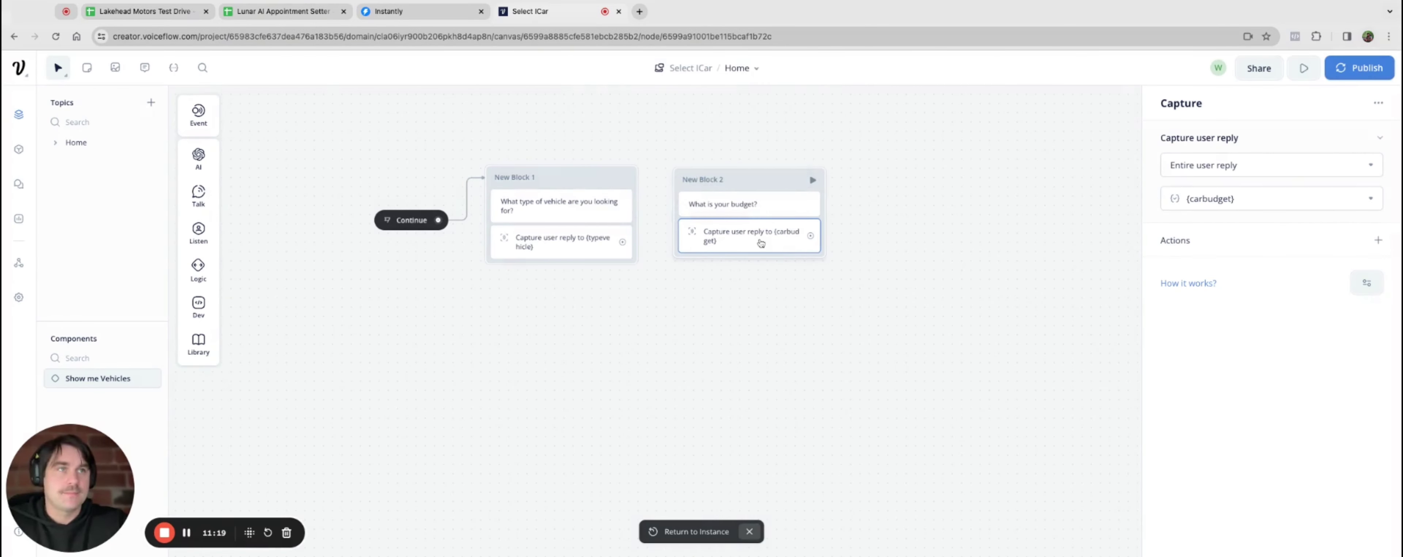
Link the vehicle-type Capture step to the header of the budget block
left_click_drag(622, 242, 679, 181)
left_click(724, 204)
Create a new block with a Response AI step from the budget Capture step and place it level with the budget block
scroll(857, 411, "right", 5)
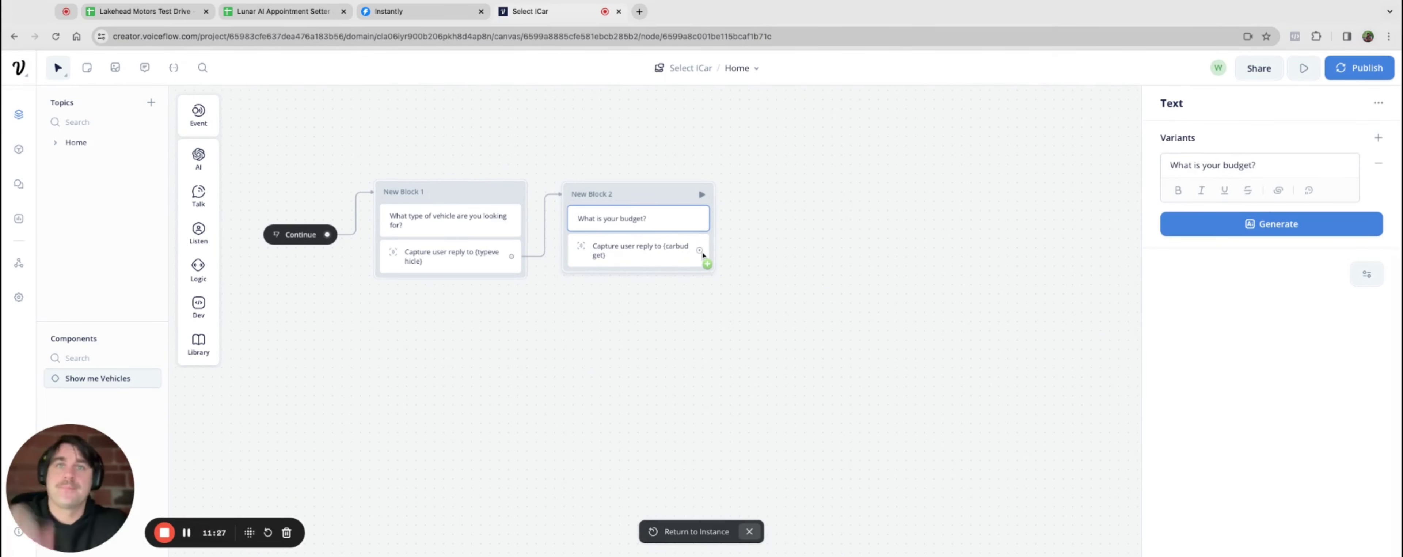
left_click_drag(700, 250, 751, 194)
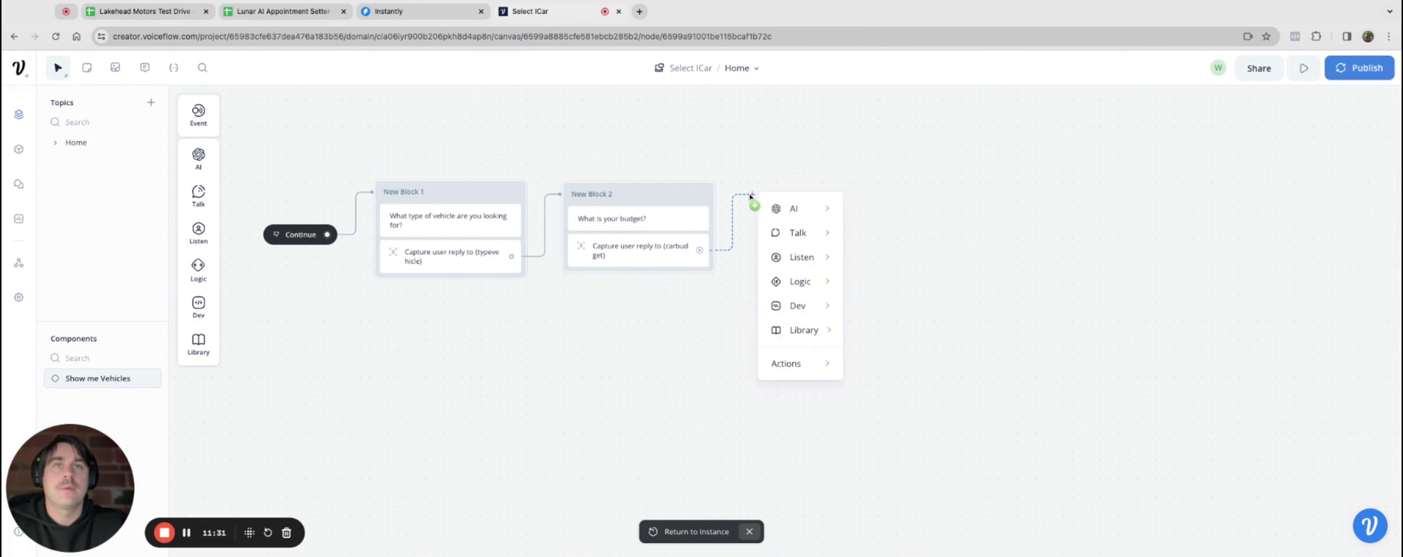
mouse_move(794, 203)
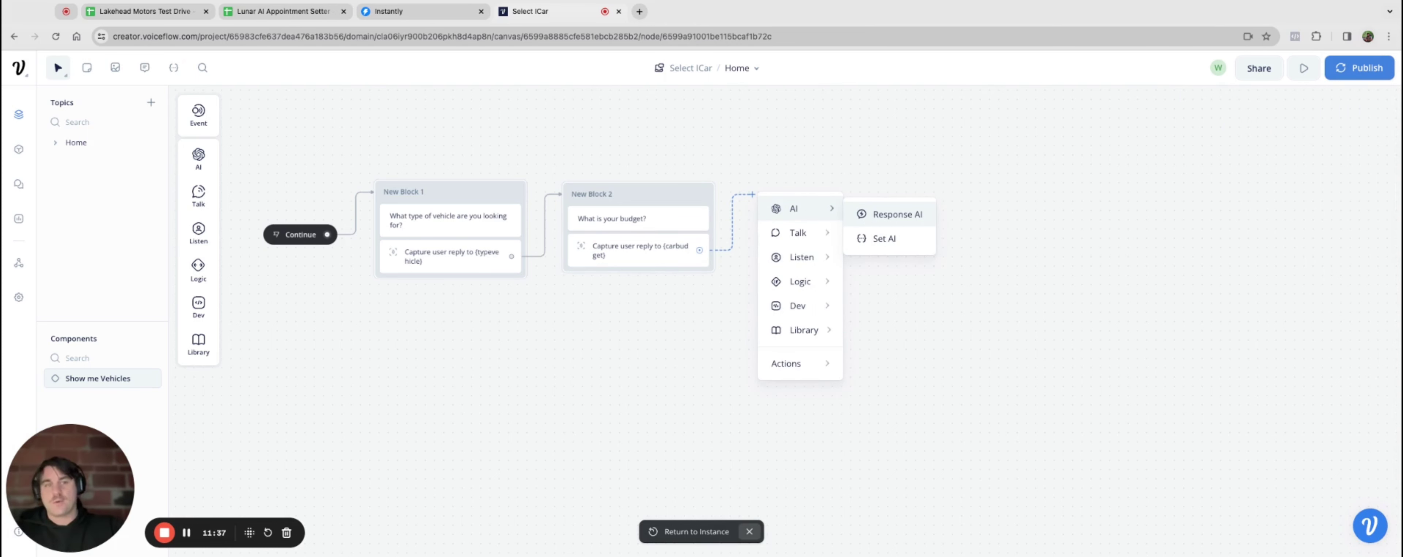
left_click(897, 214)
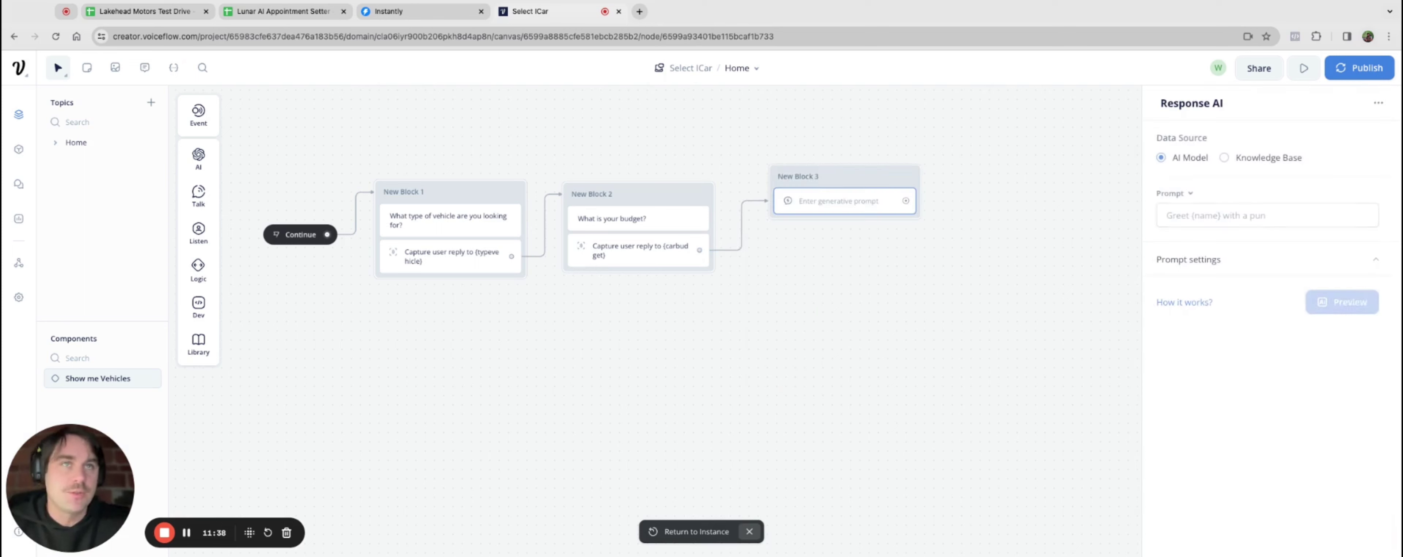
left_click(866, 177)
left_click_drag(700, 250, 765, 204)
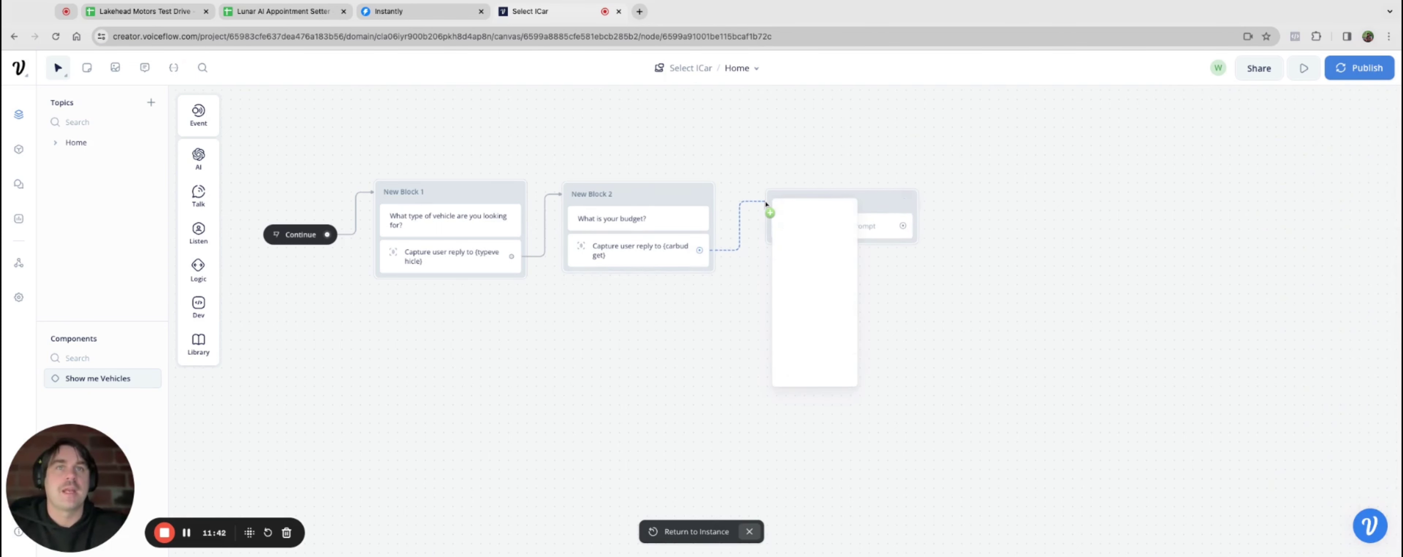
left_click(879, 202)
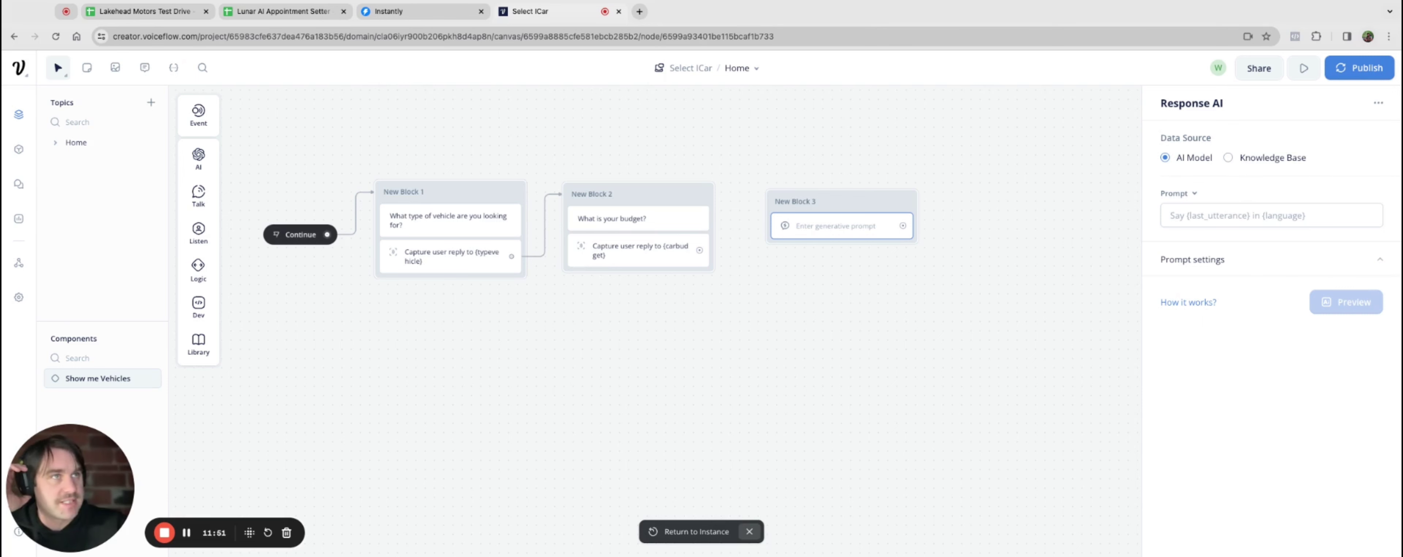
left_click(1228, 157)
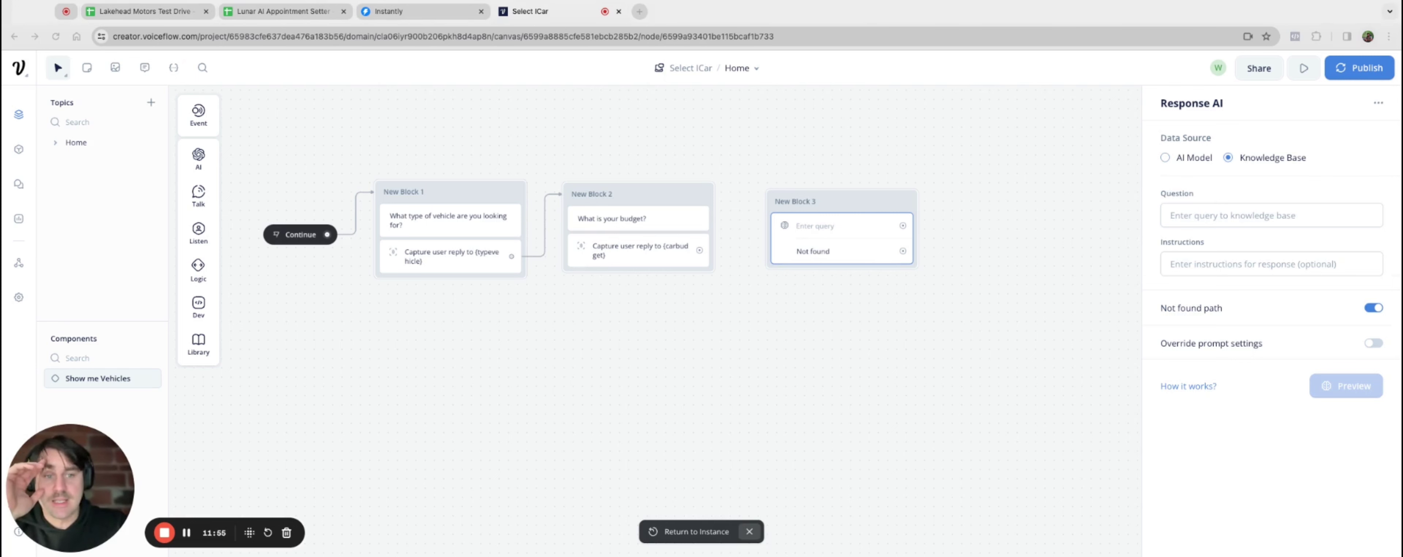
left_click(1200, 215)
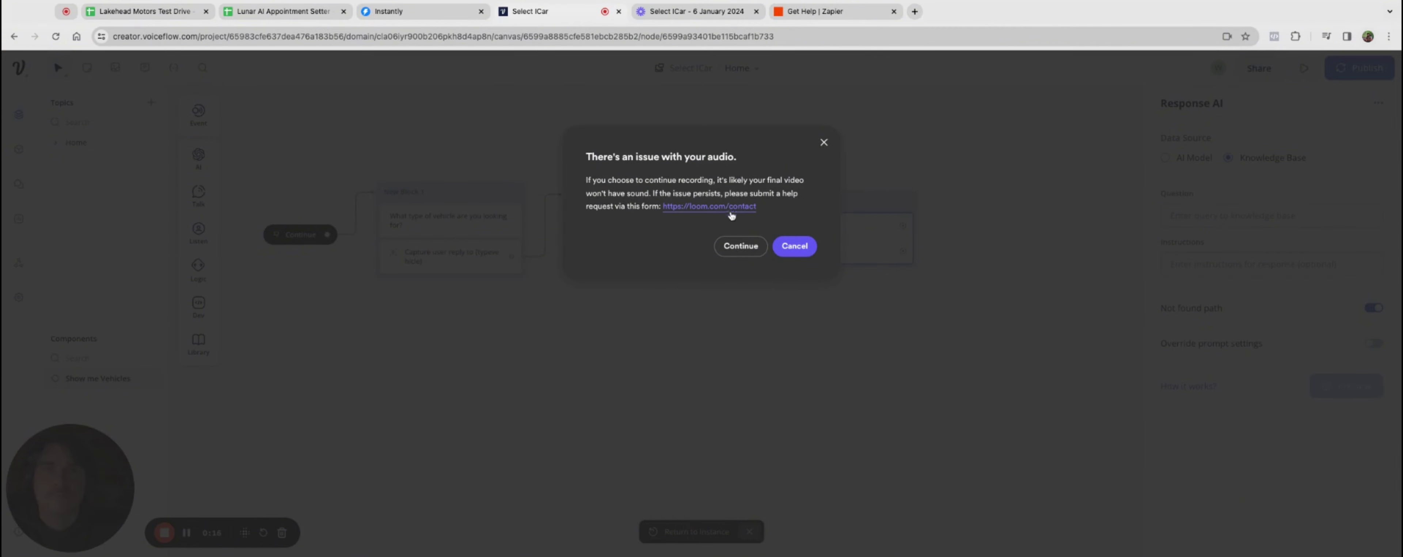
left_click(754, 247)
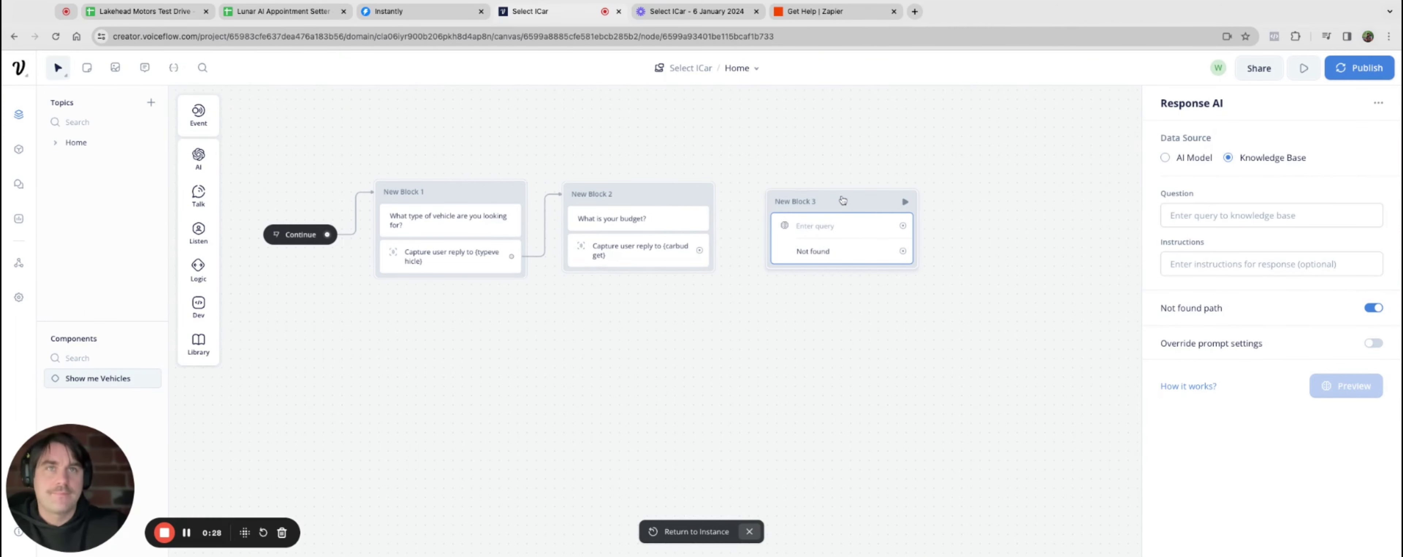
Replace the third block with a new Response AI block level with the budget block, and link the budget Capture step to it
key("Delete")
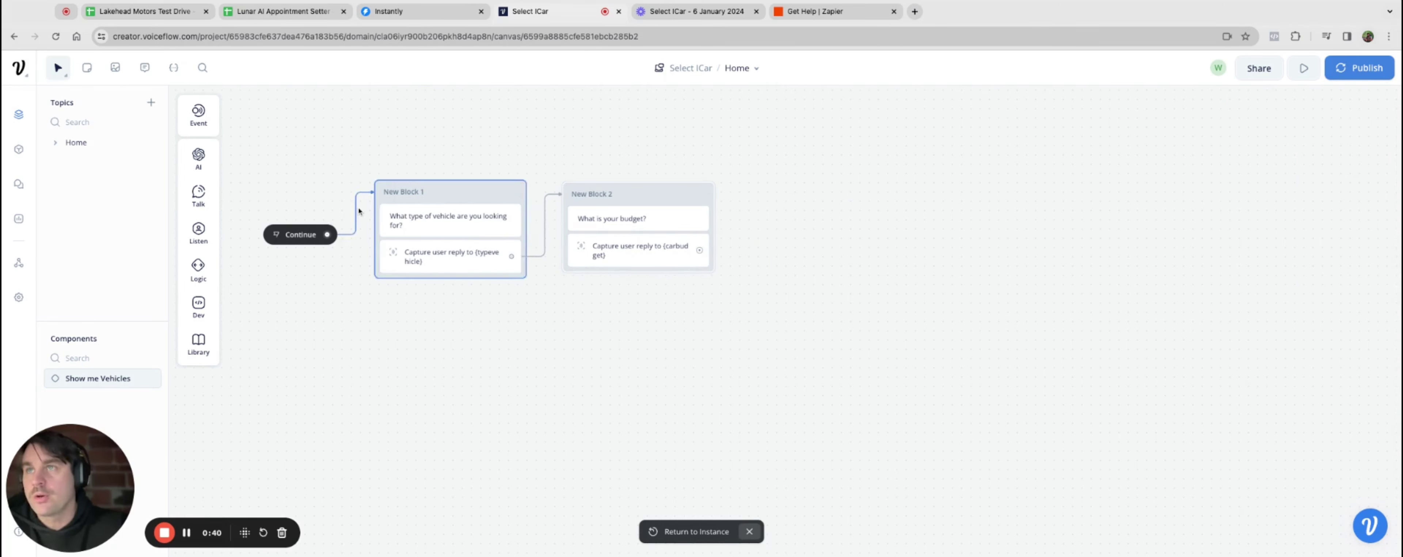
mouse_move(195, 156)
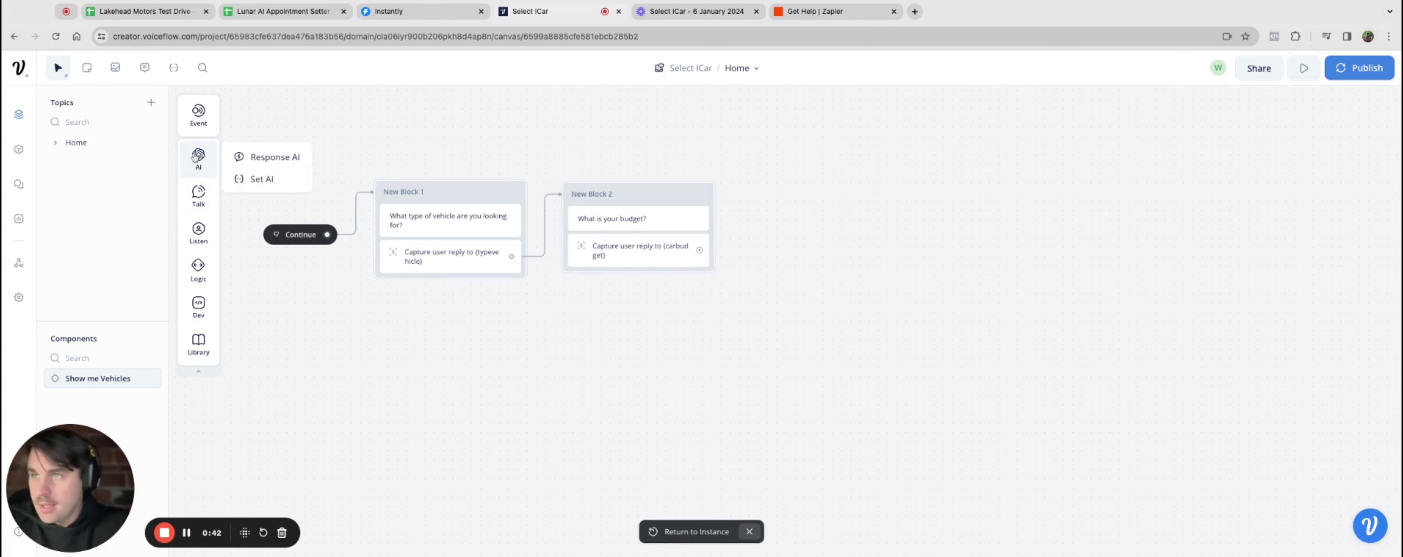
left_click_drag(256, 158, 856, 237)
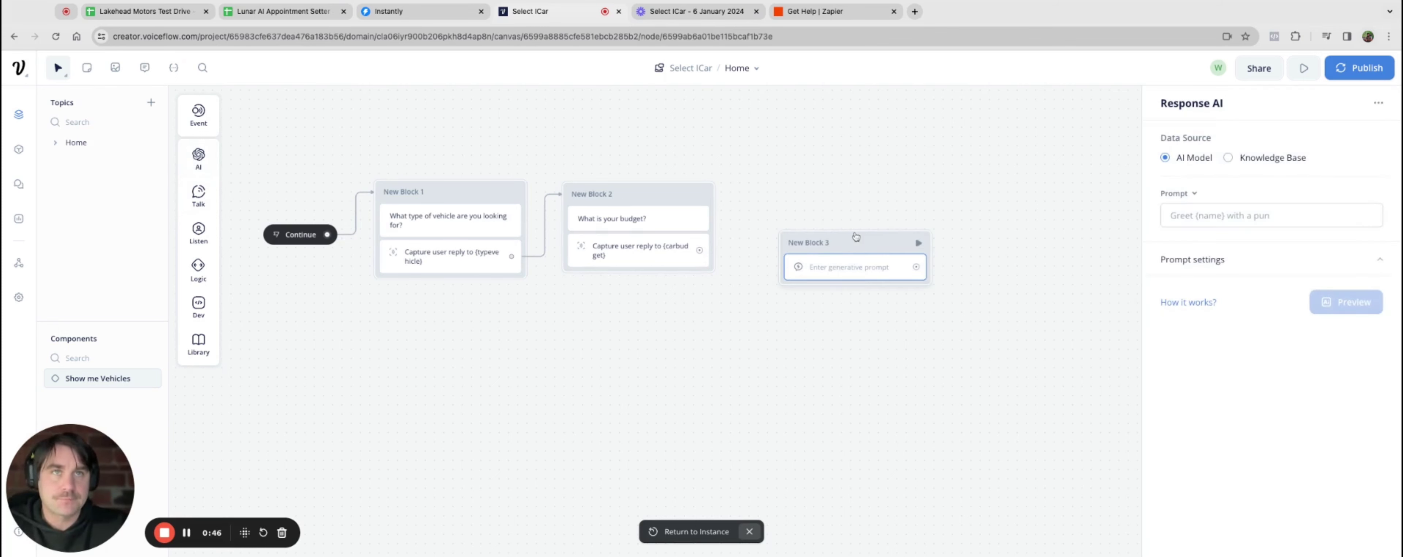
left_click(856, 237)
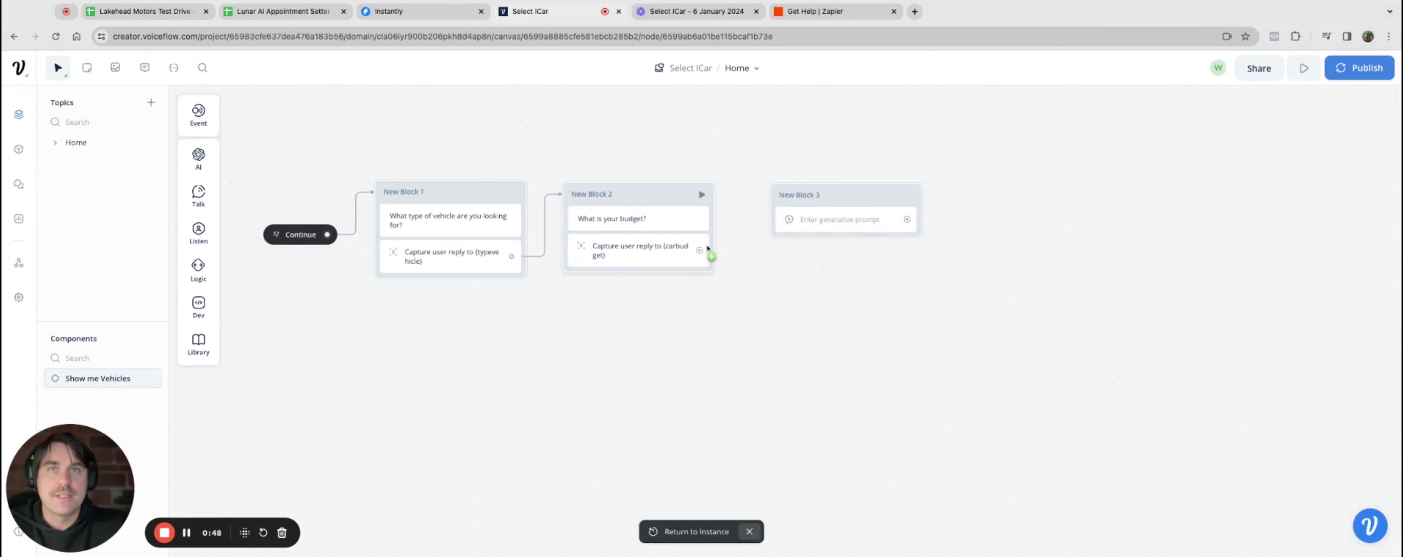
left_click_drag(699, 250, 769, 194)
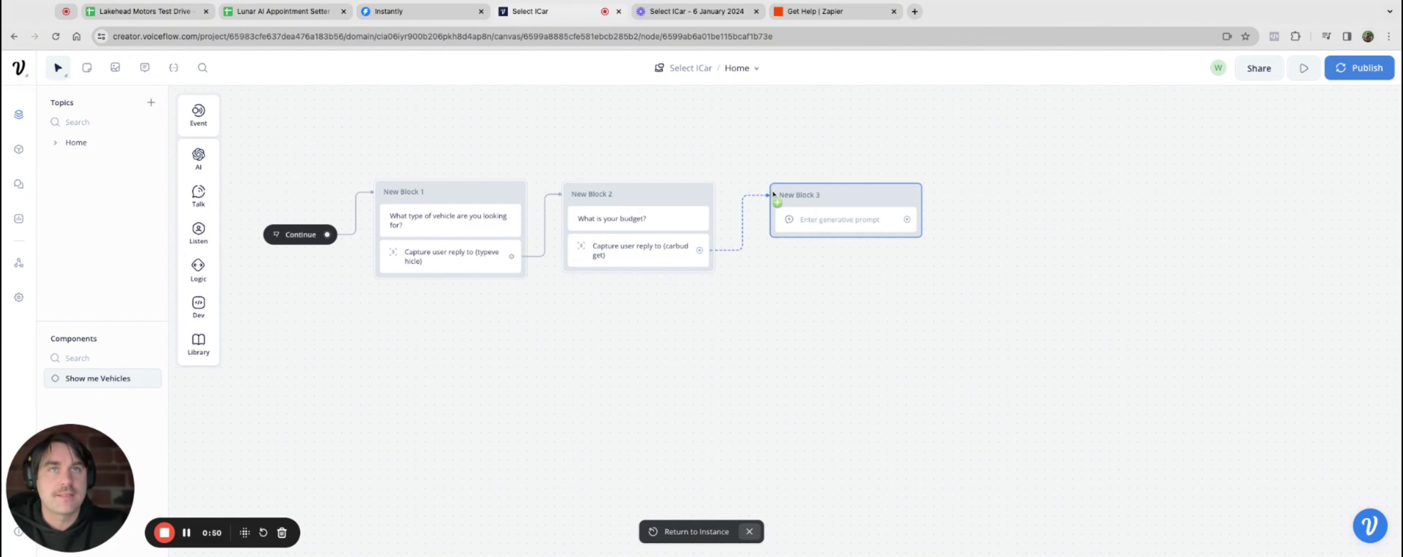
Set the Response AI data source to Knowledge Base and begin its question with "Find a vehicle close to what the user asked for based on"
left_click(838, 220)
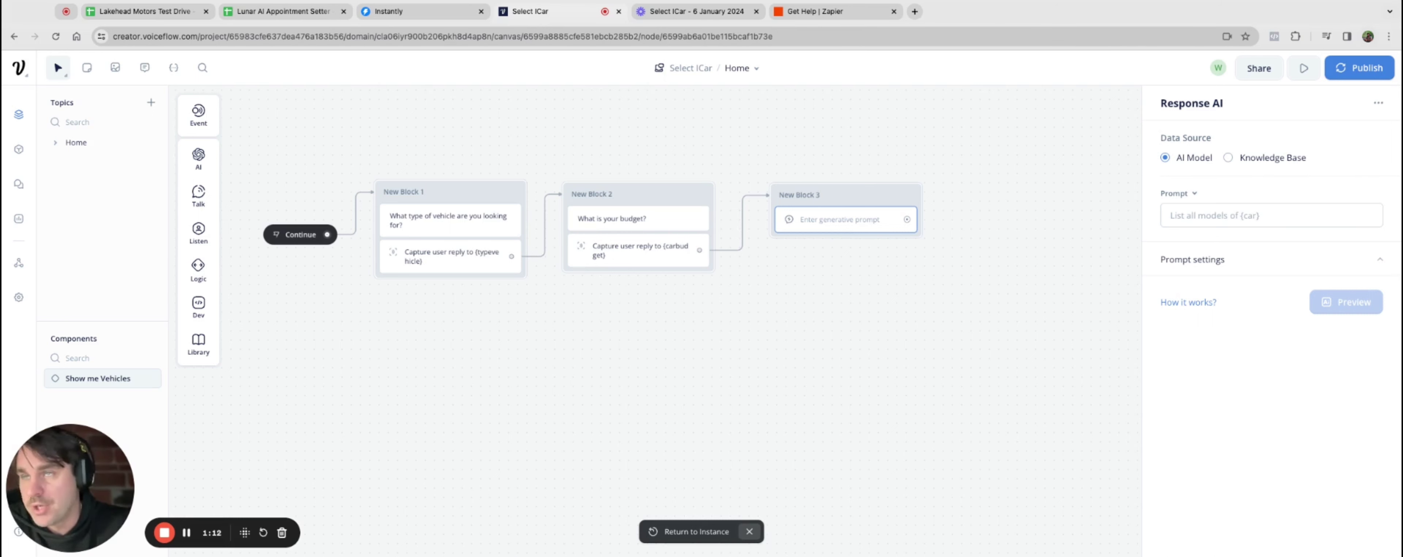
left_click(1228, 157)
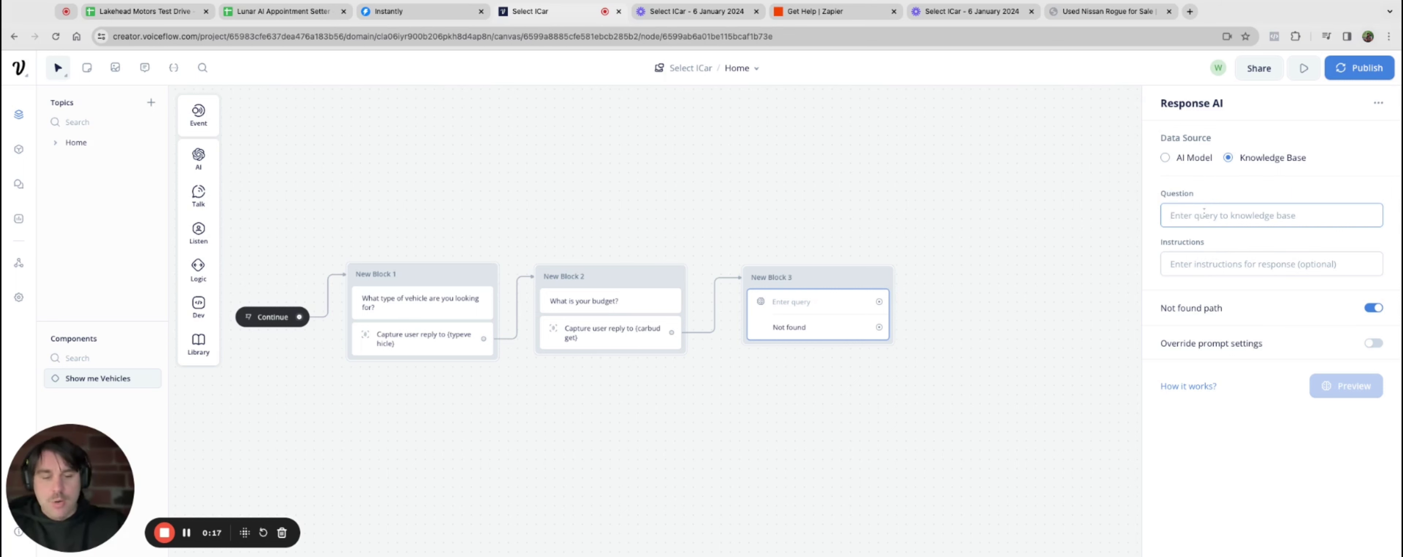
type("Find")
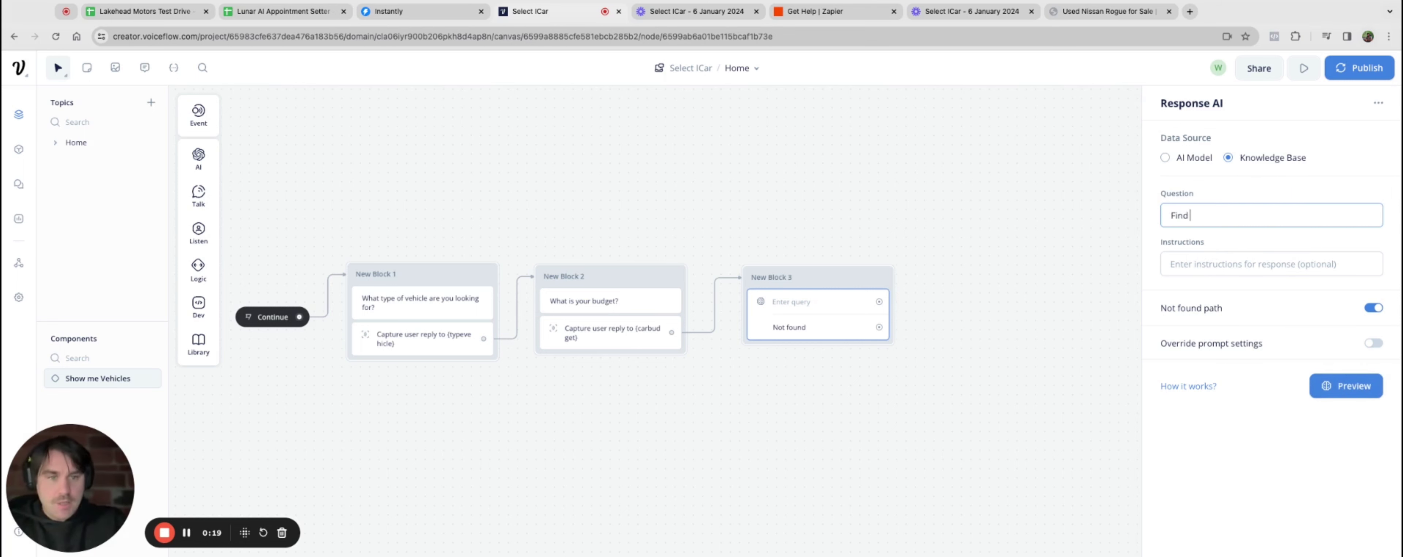
type(" a vh")
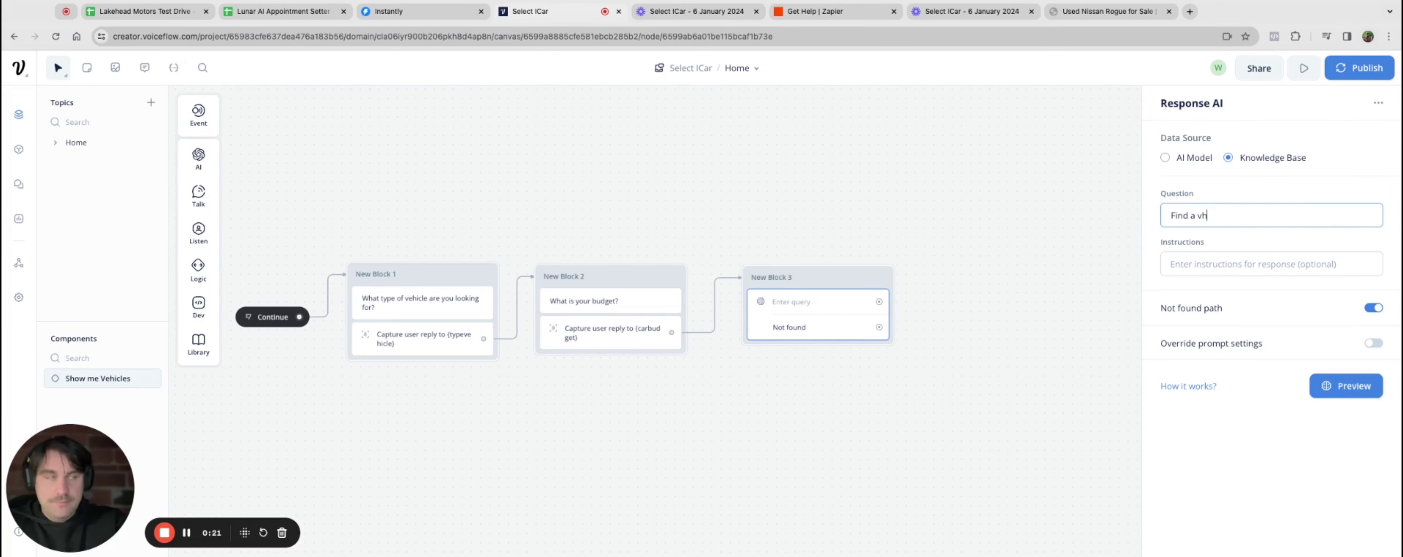
key("BackSpace")
type("ehicle ")
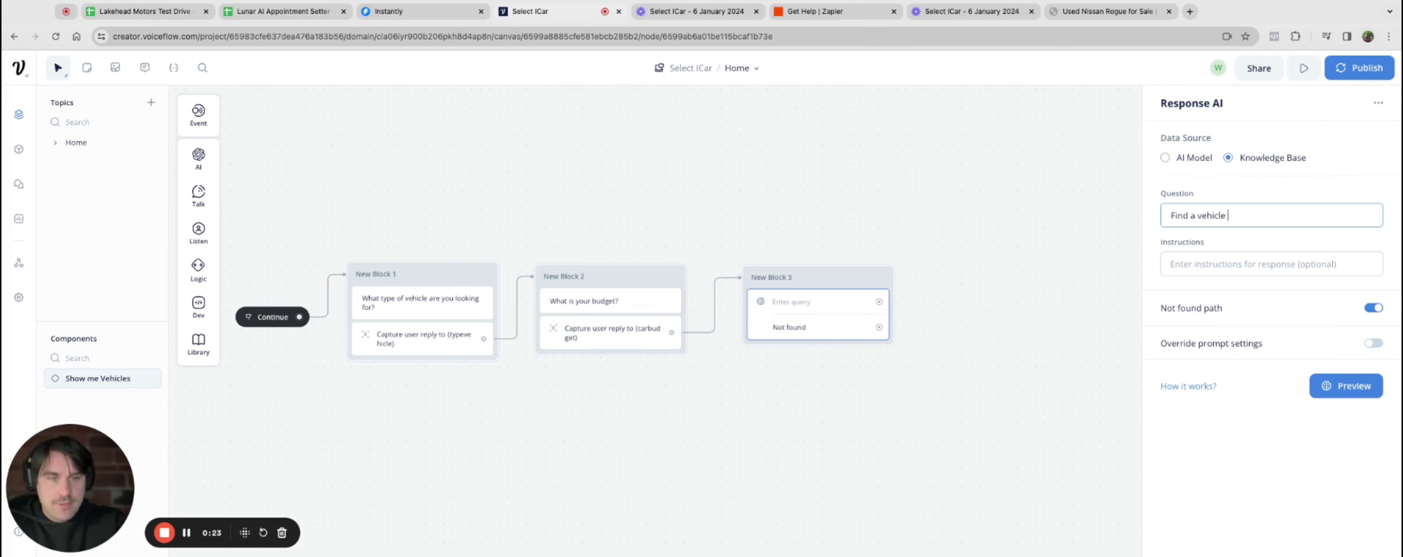
type("close to wha")
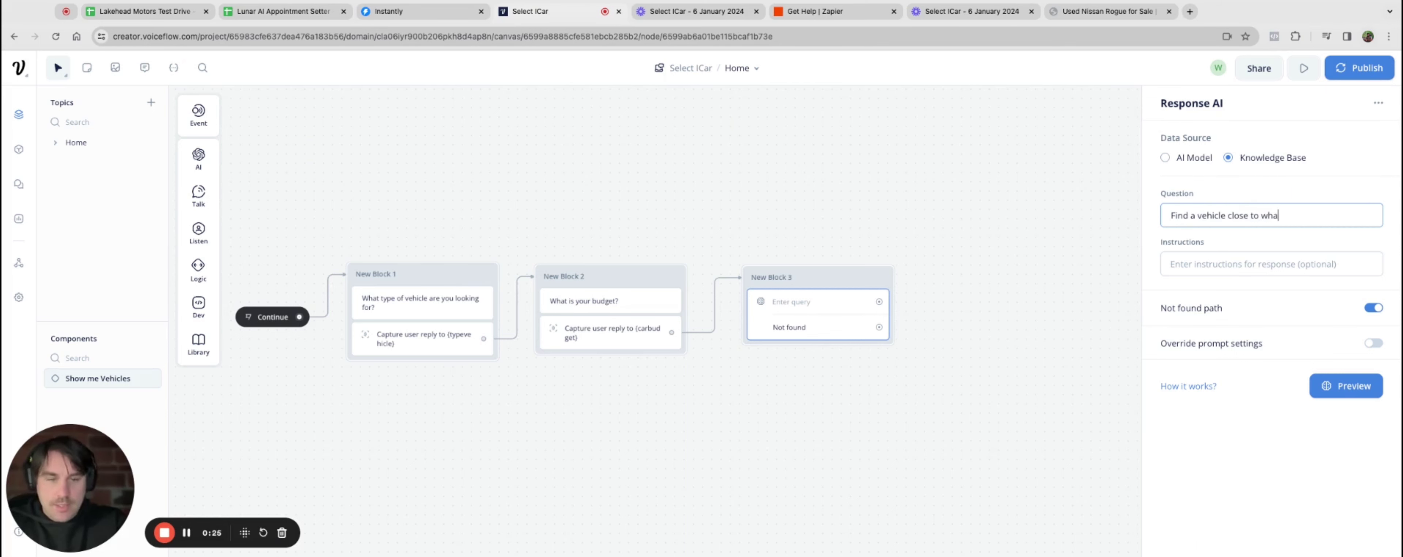
type("t the user aske")
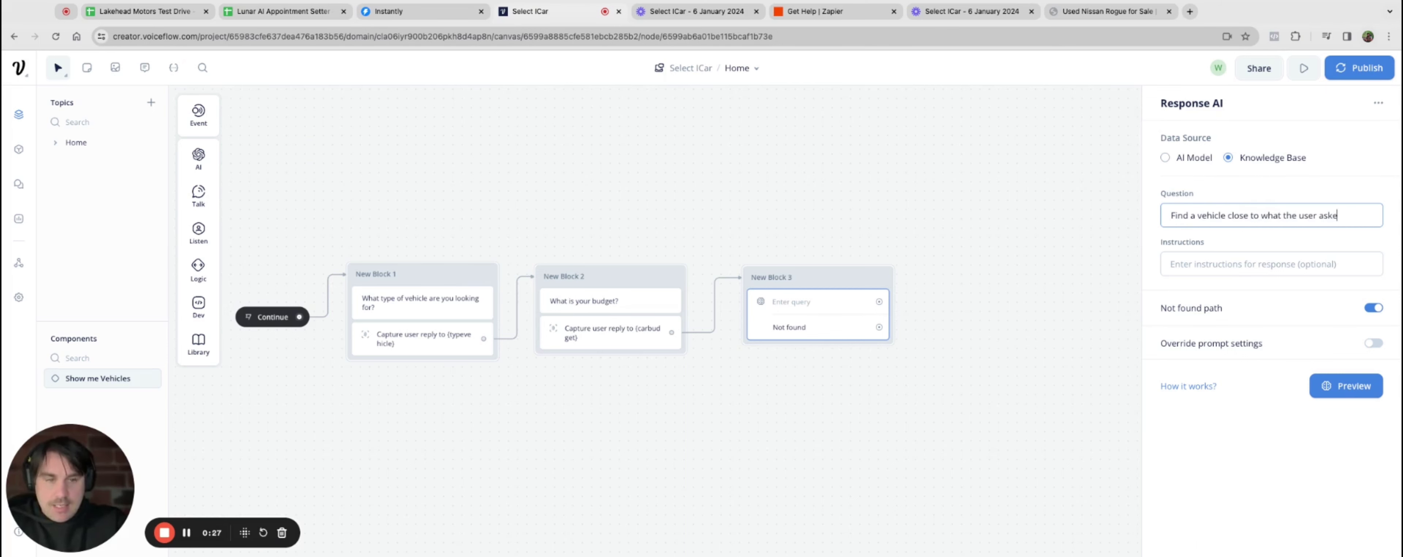
type("d for based on")
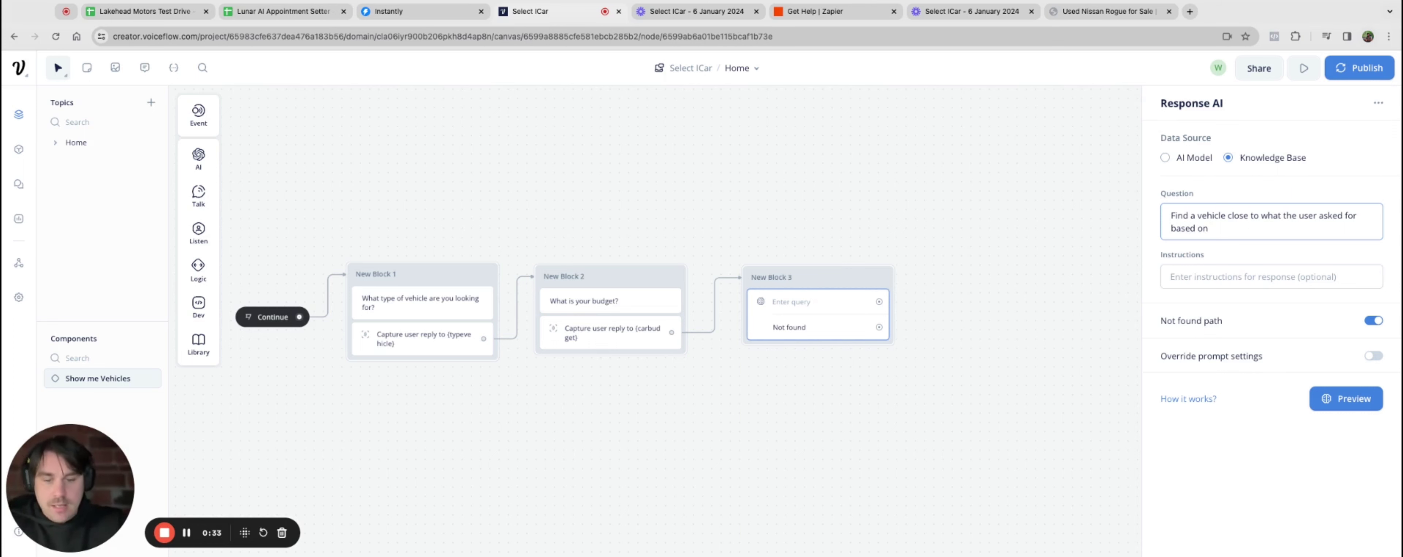
Continue the knowledge base question with "the {typevehicle} and {carbudget}", inserting both existing variables
type("the {type")
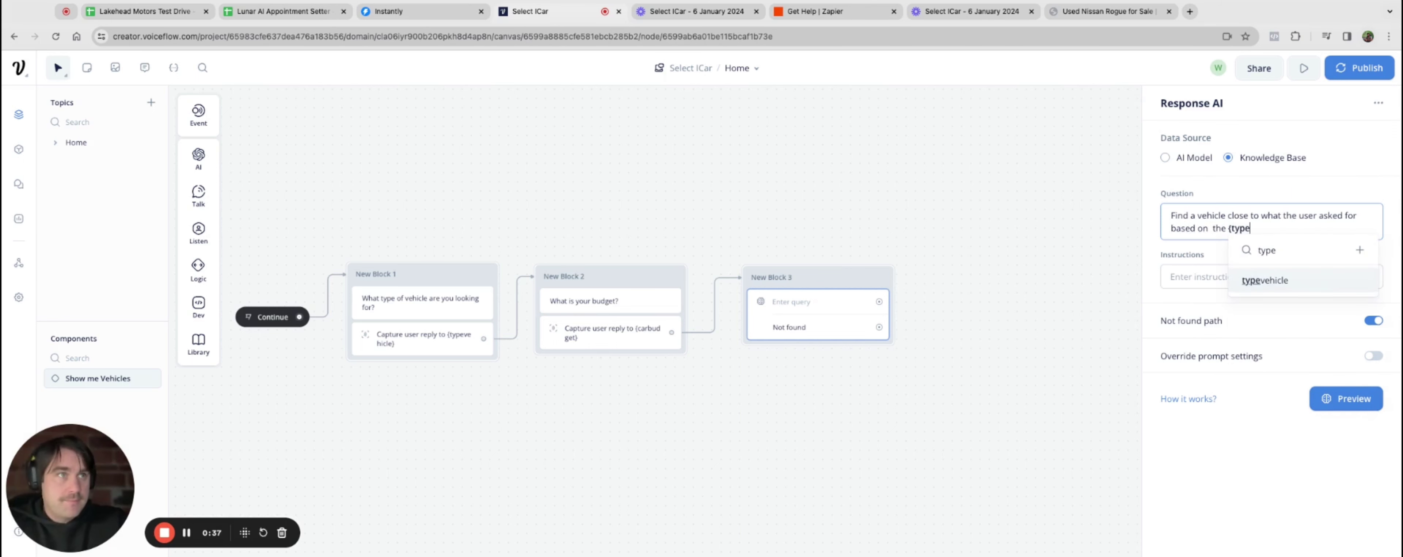
left_click(1270, 282)
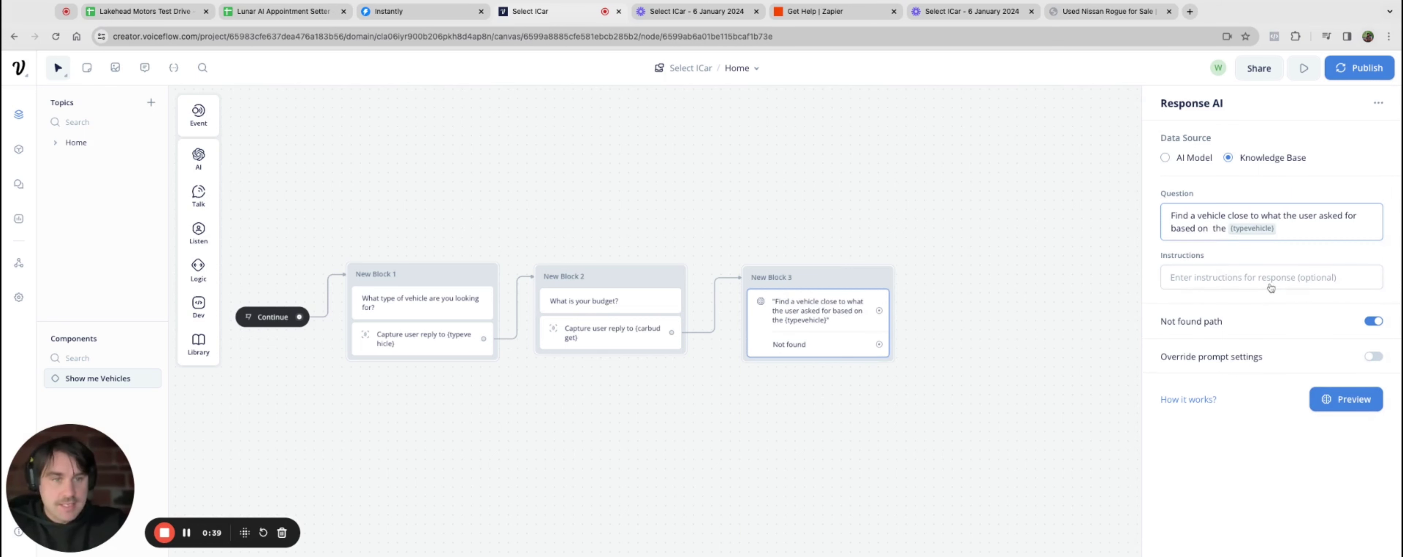
type("and {car")
left_click(1276, 284)
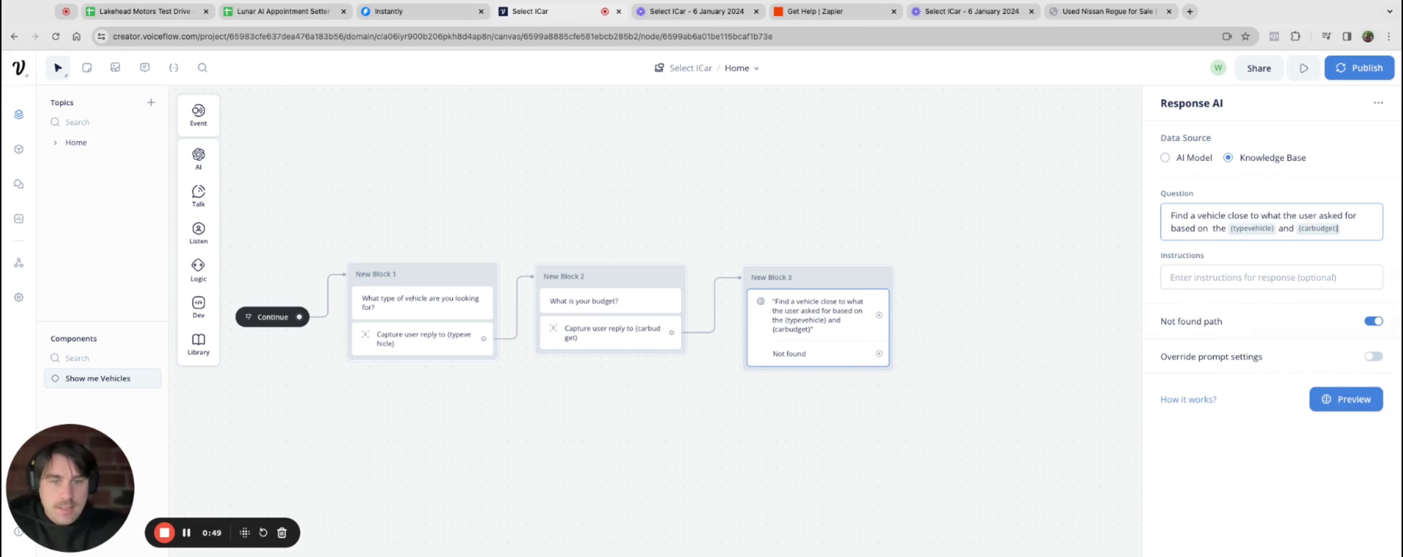
Finish the knowledge base question with "and then give them the price of the cars well. Give them the URL also."
type("and then")
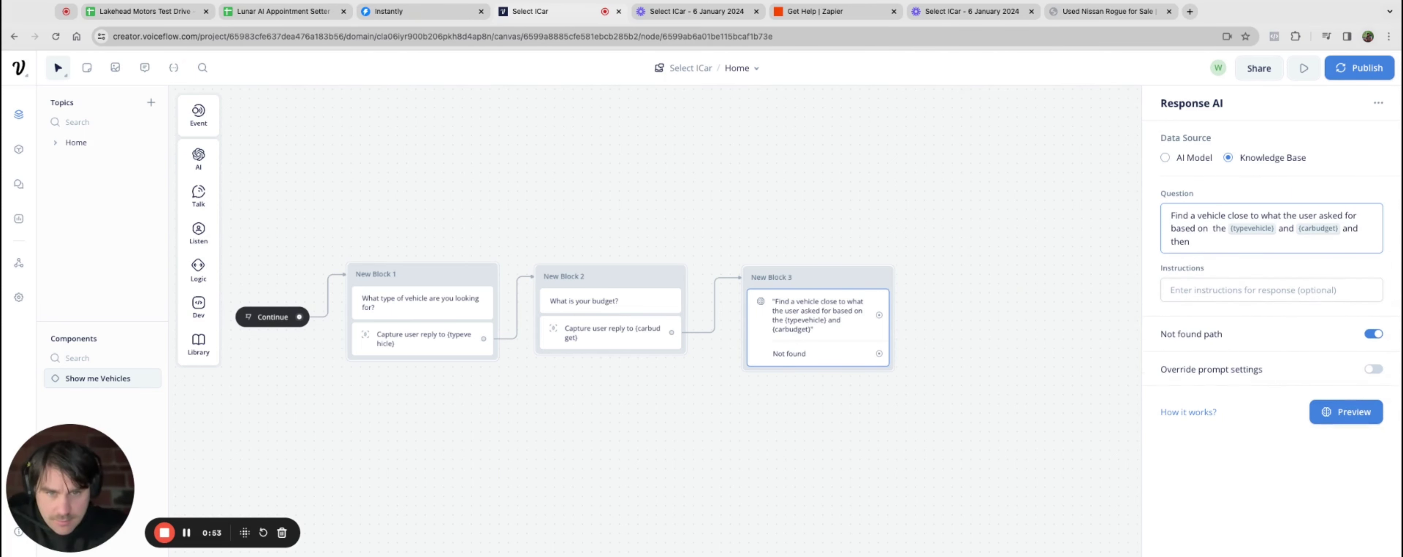
type(" give th")
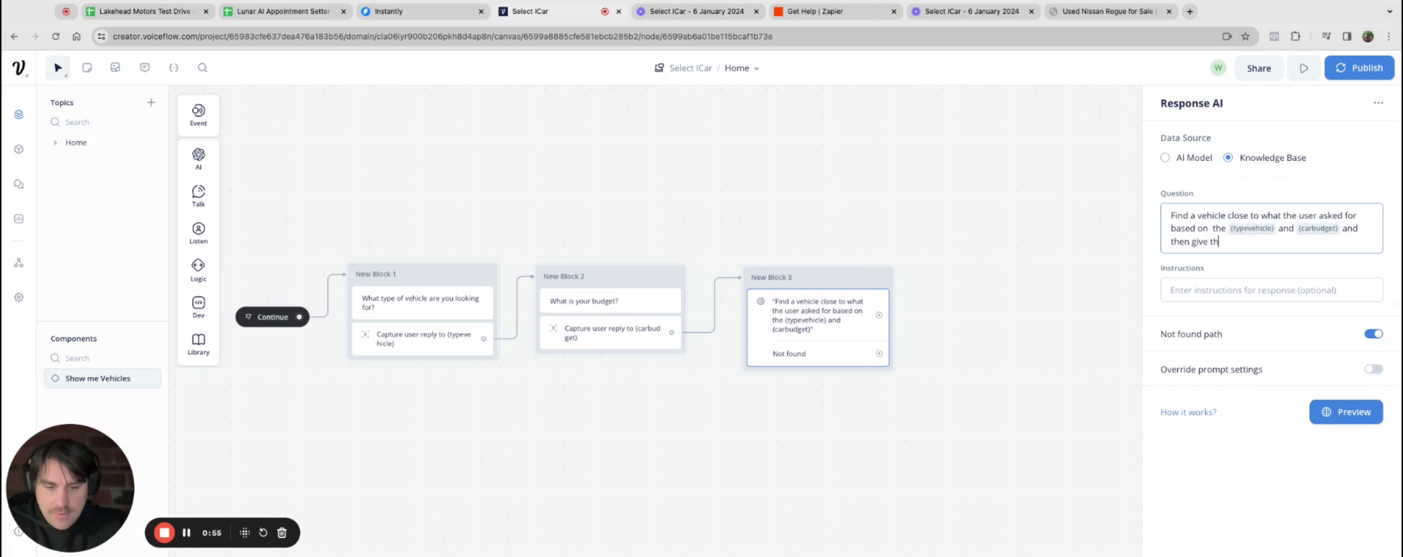
type("em the price of the")
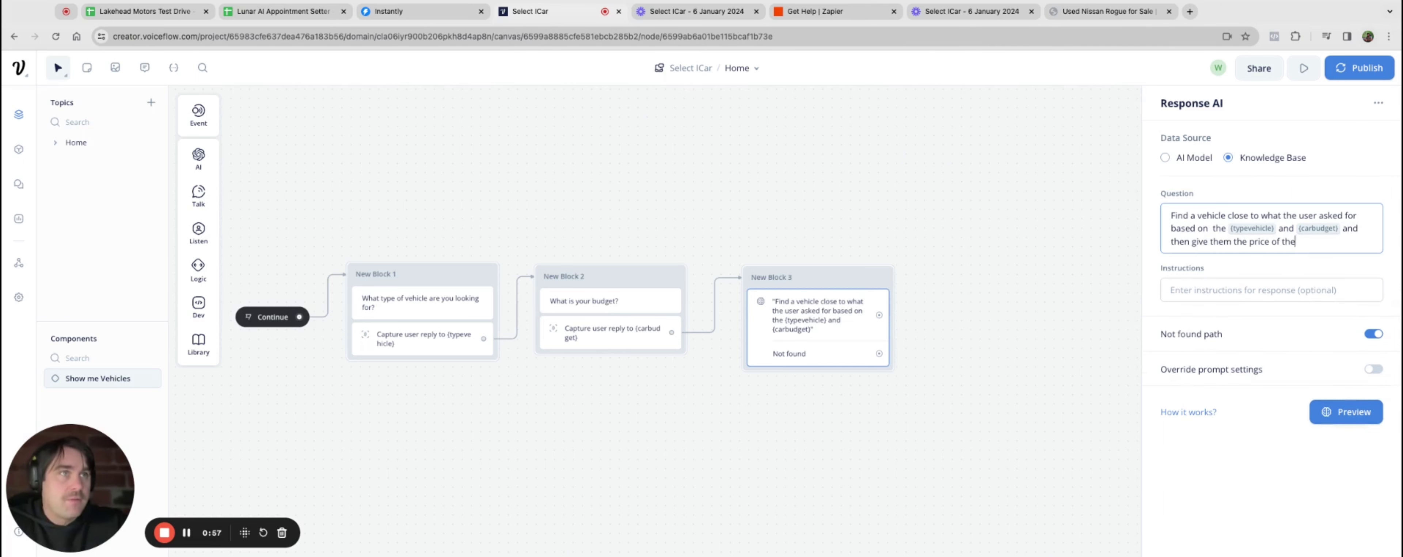
type(" caras well. ")
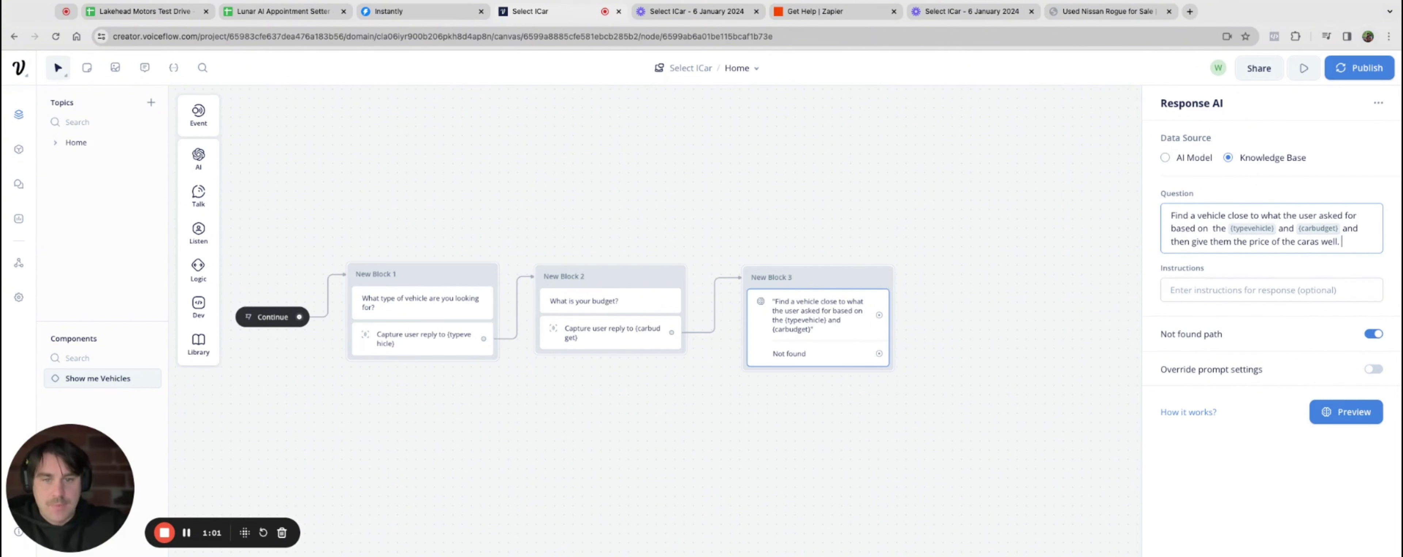
type("Give")
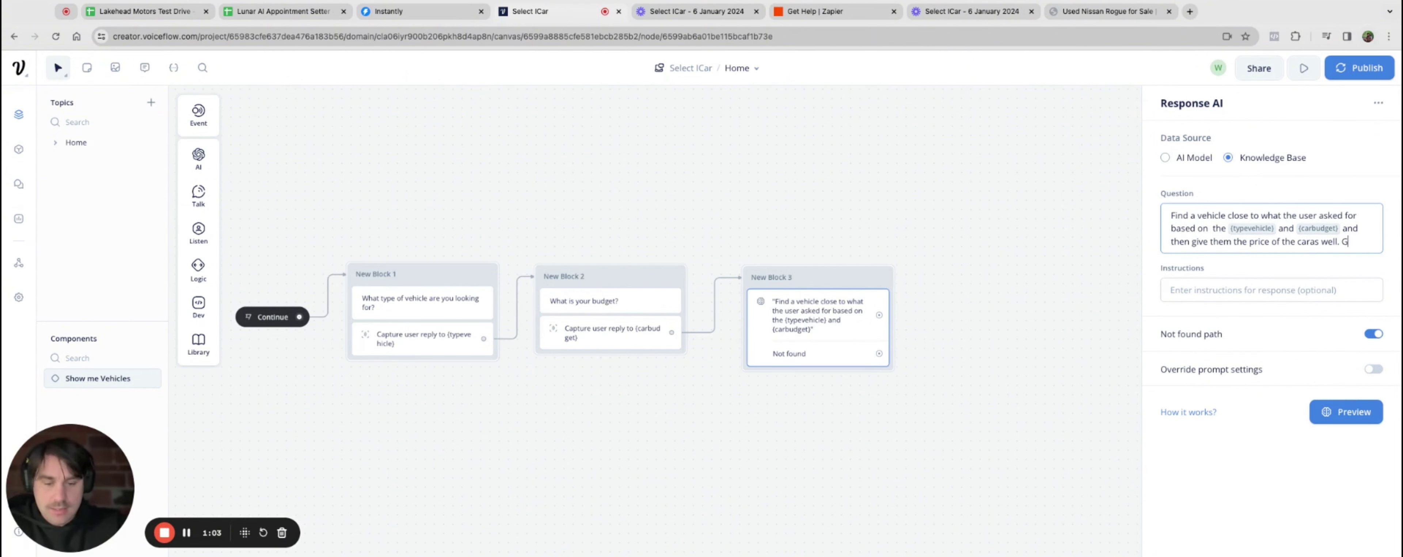
type(" them t")
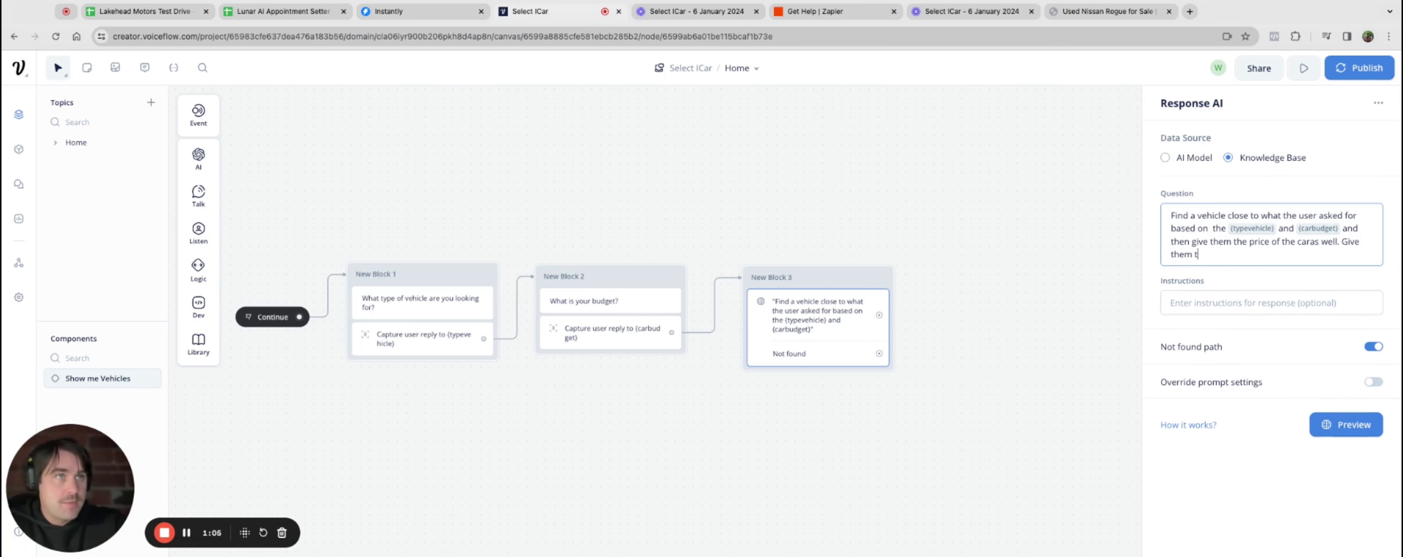
type("he URL als")
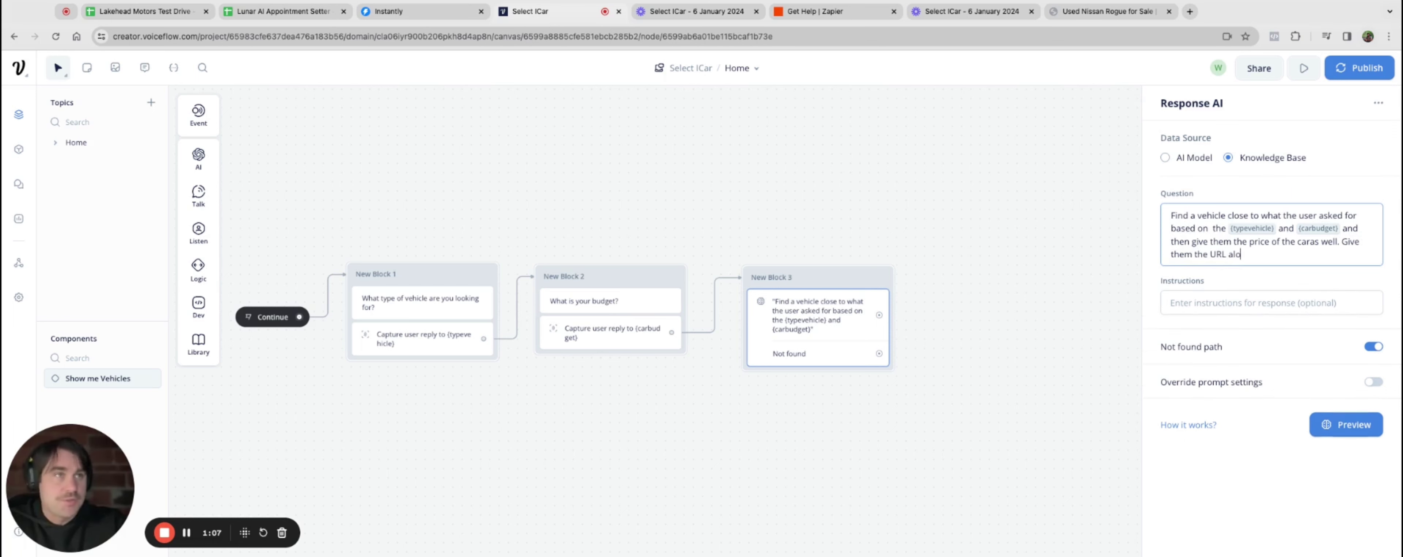
type("o.")
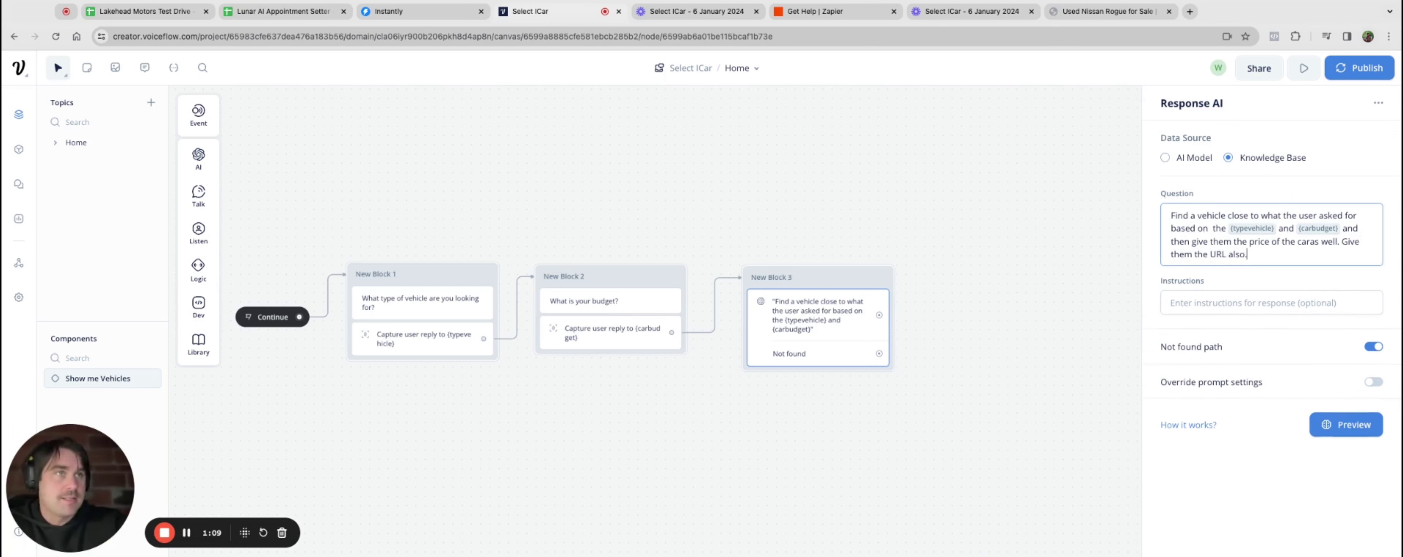
left_click(1314, 240)
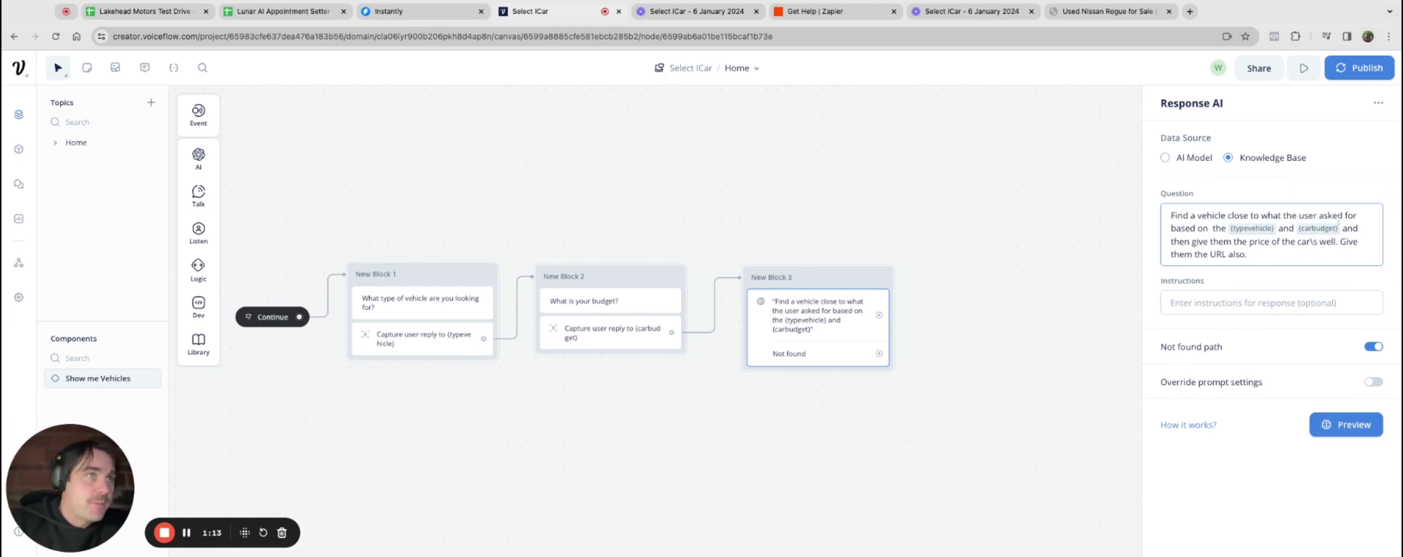
key("BackSpace")
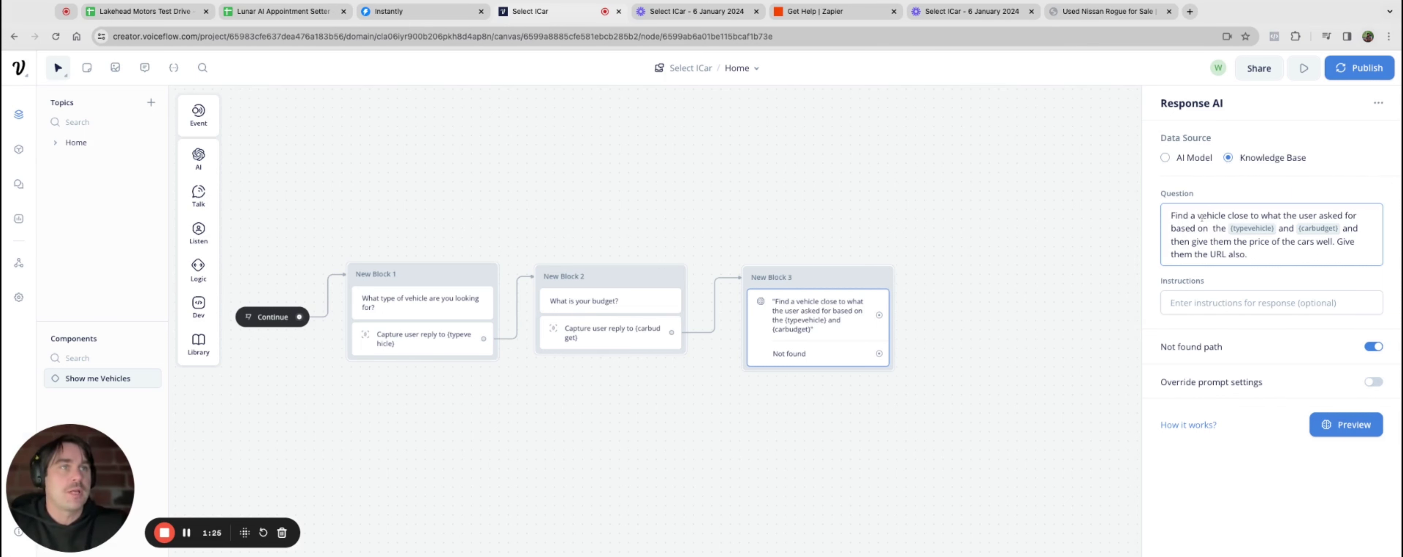
left_click(1088, 368)
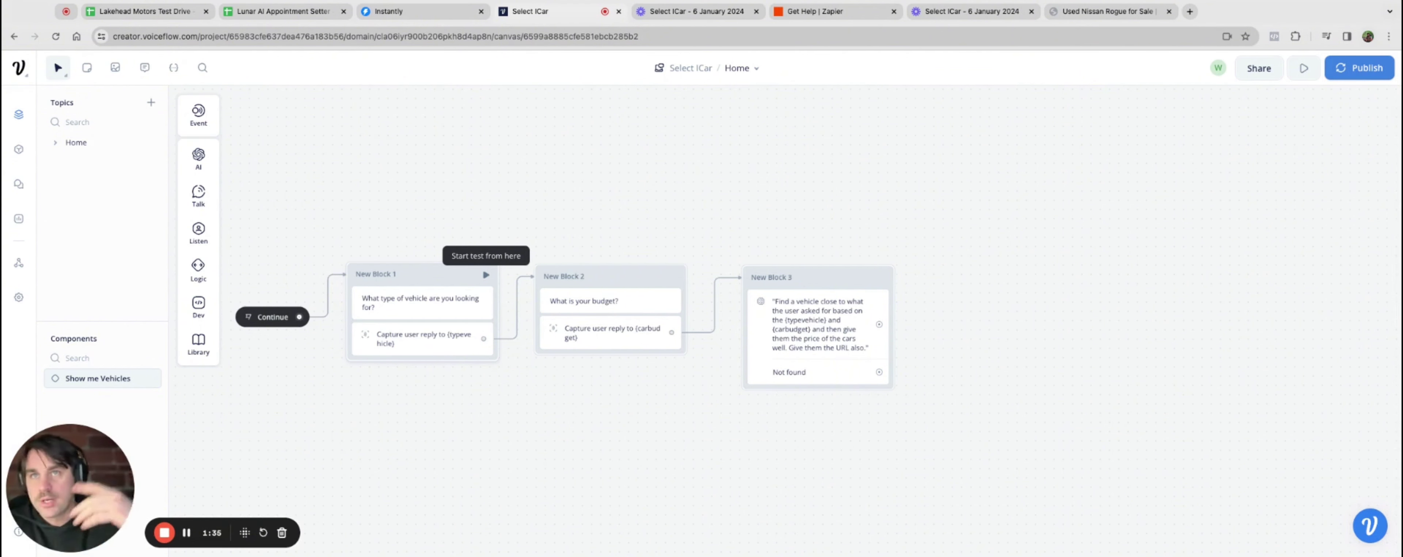
Test the conversation from the first block, answering "Nissan Rogue" for vehicle type and "25,000" for budget, and return to the designer
left_click(486, 275)
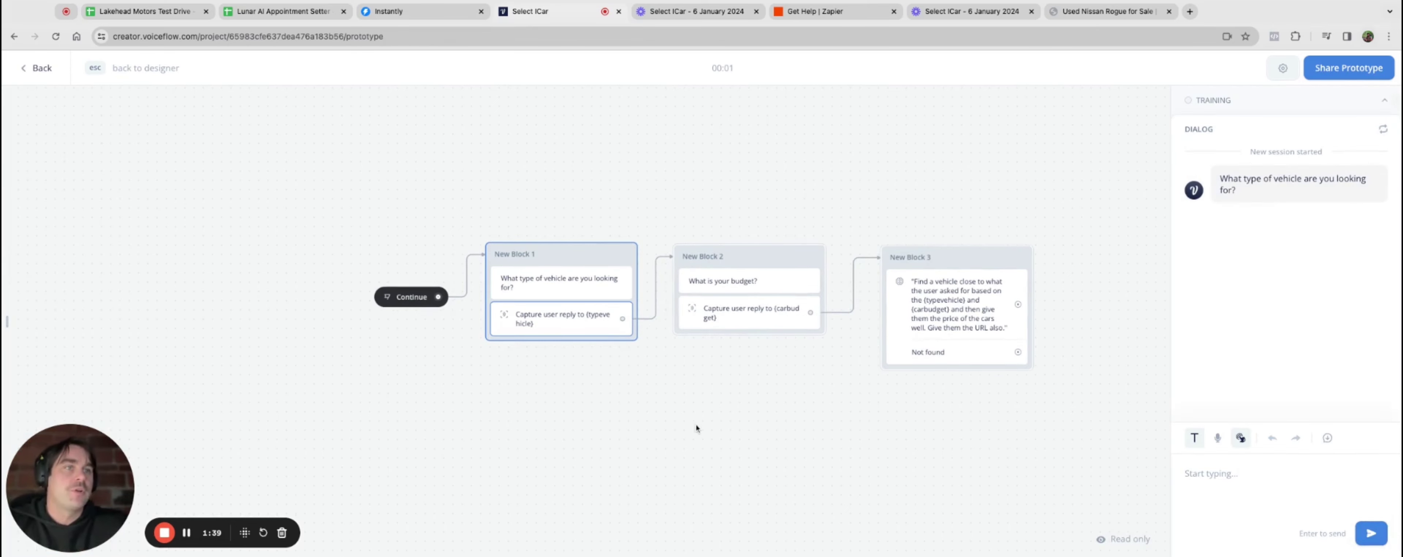
left_click(1219, 479)
type("N")
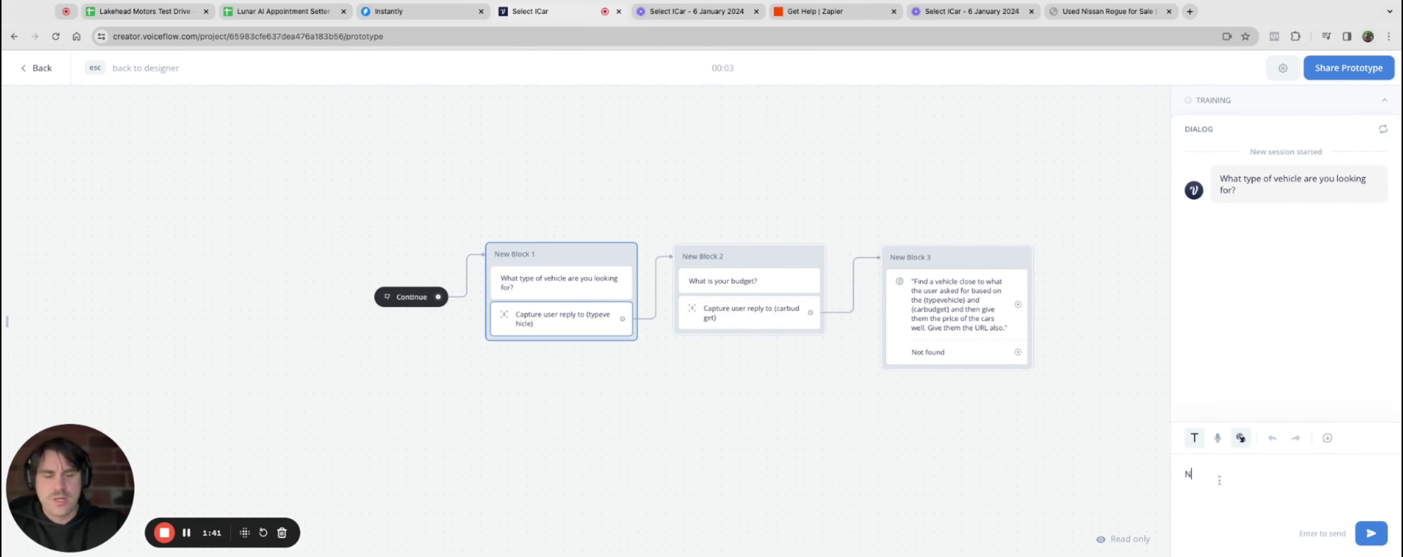
type("issan Rogue")
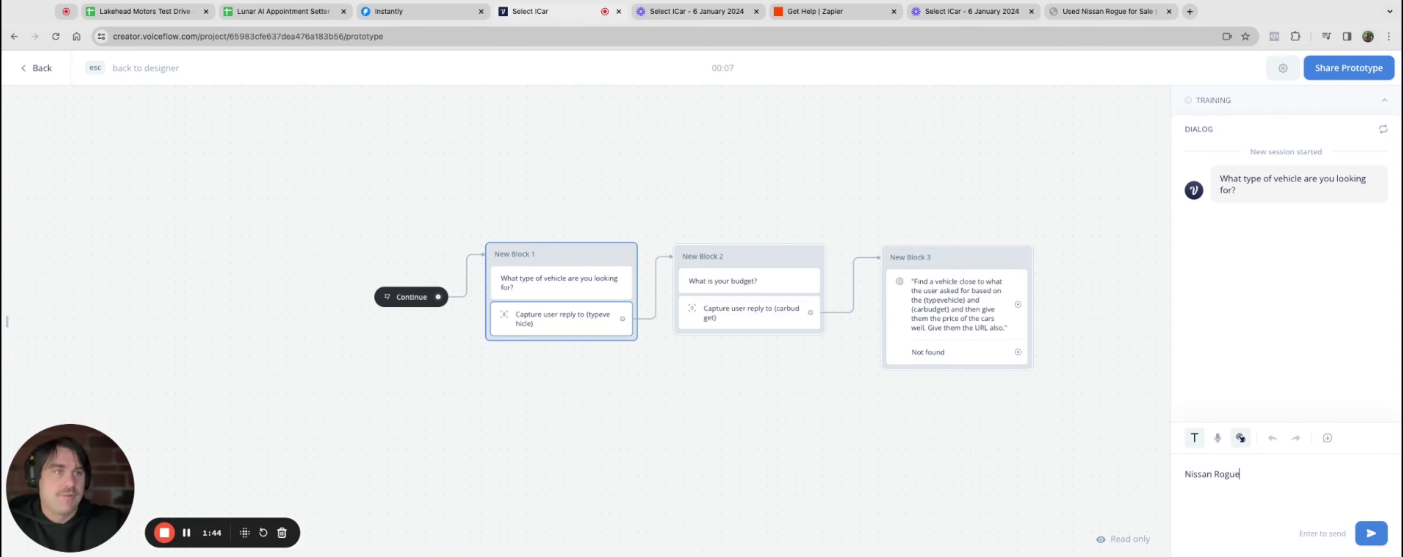
key("Return")
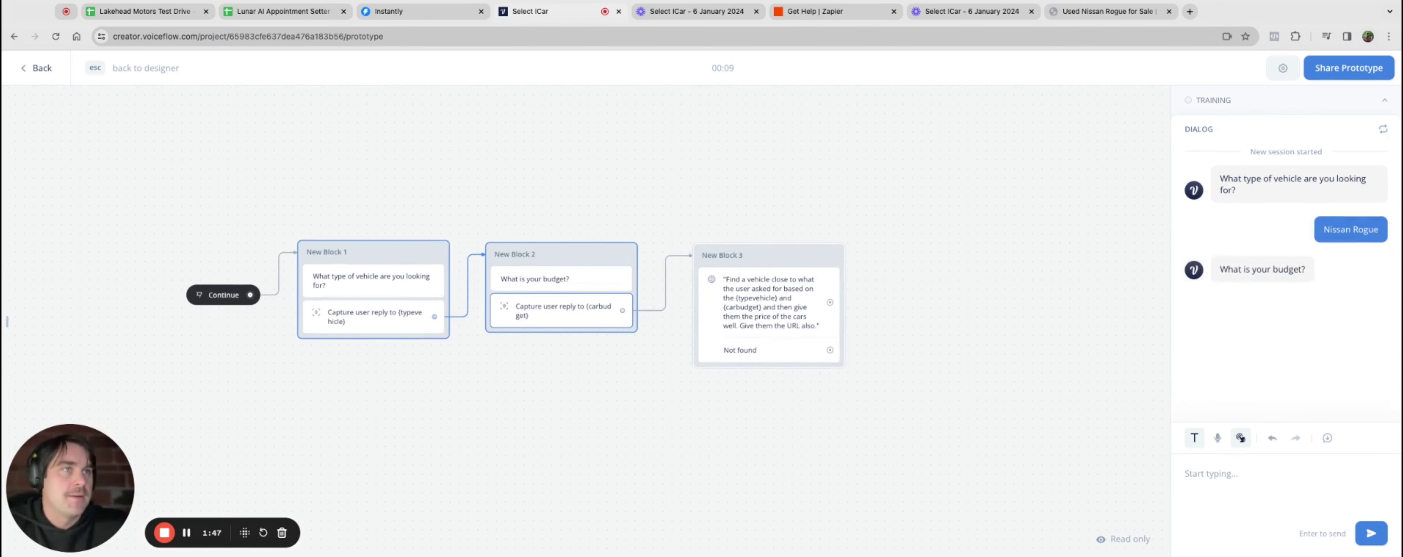
type("2")
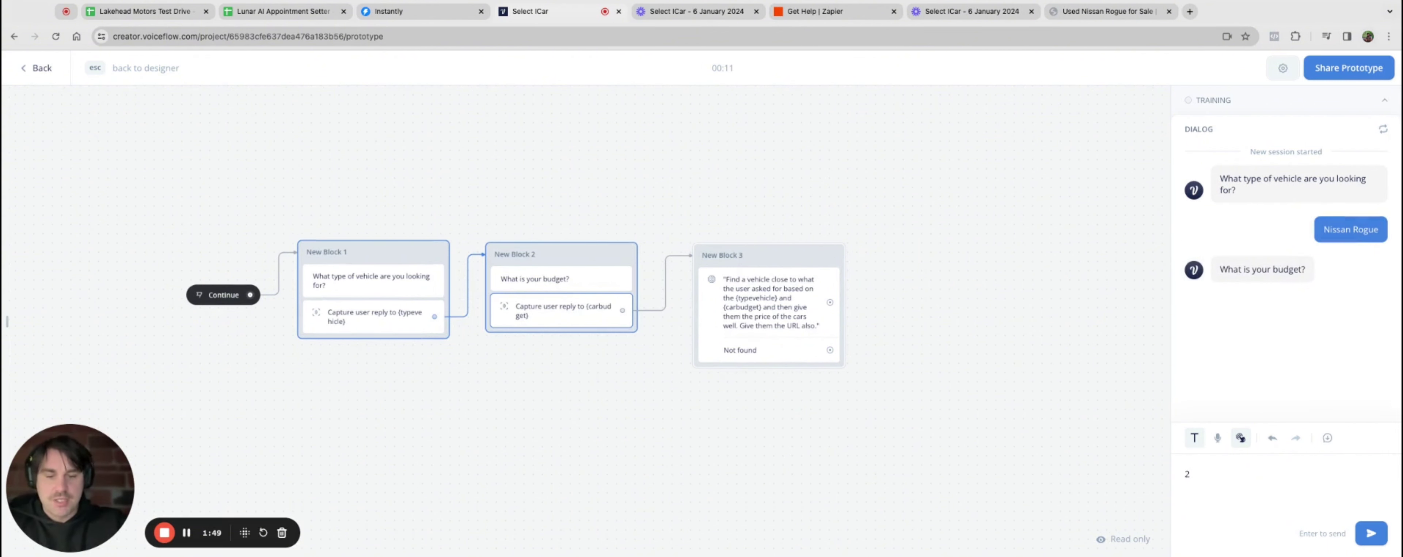
type("5,000")
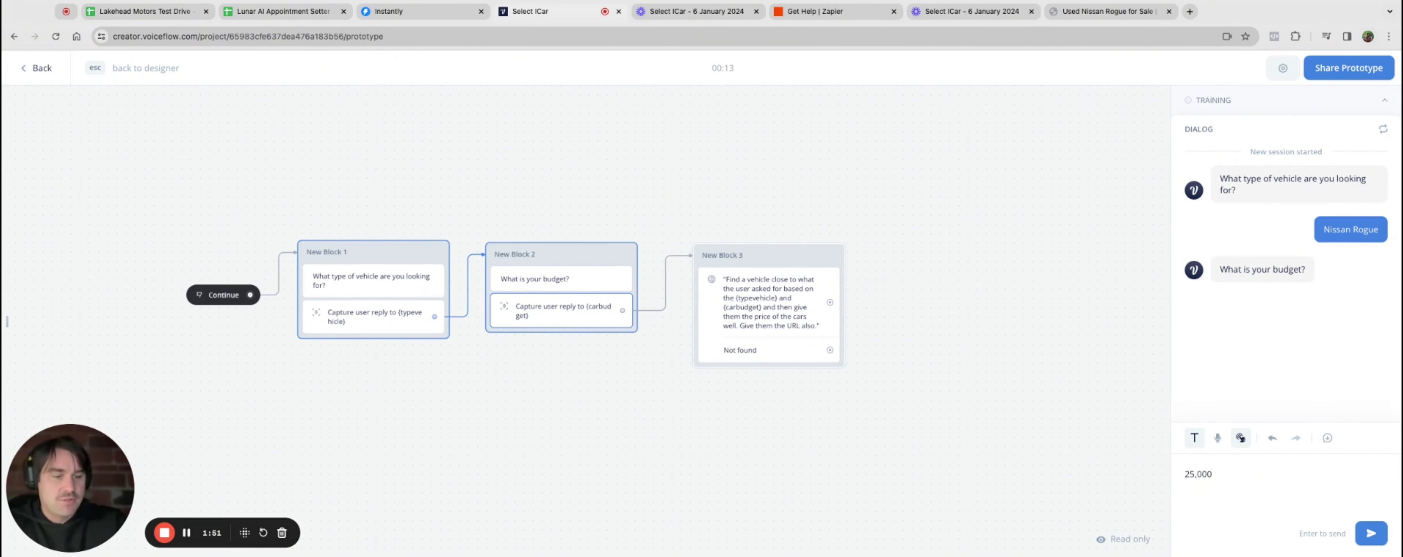
key("Return")
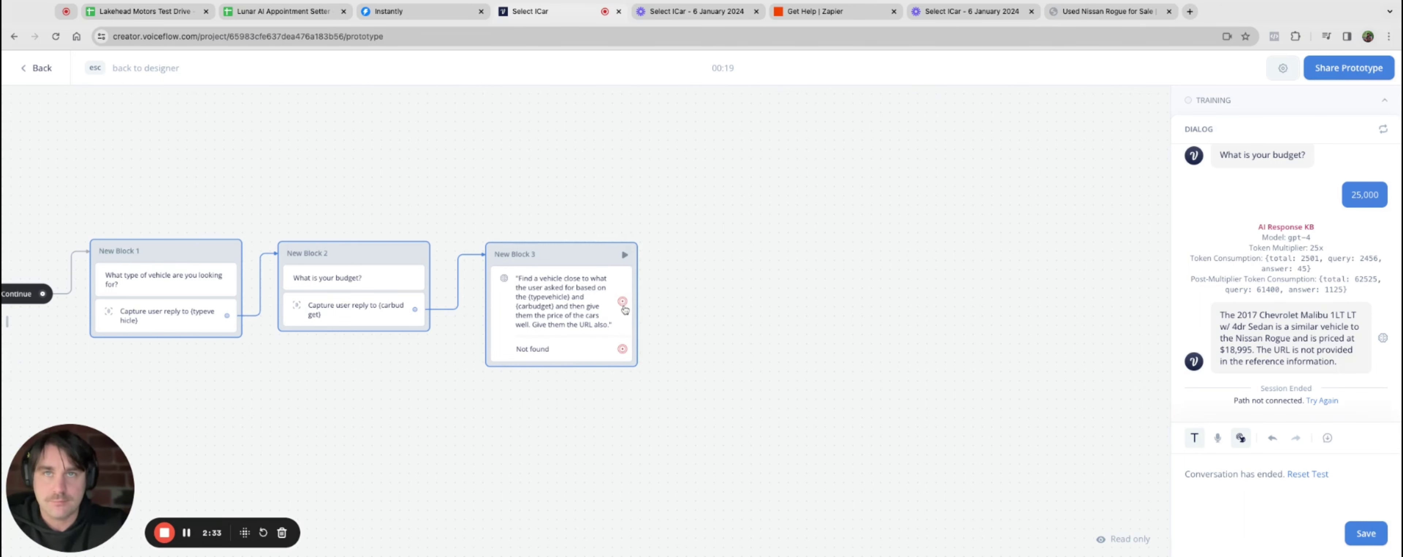
key("Escape")
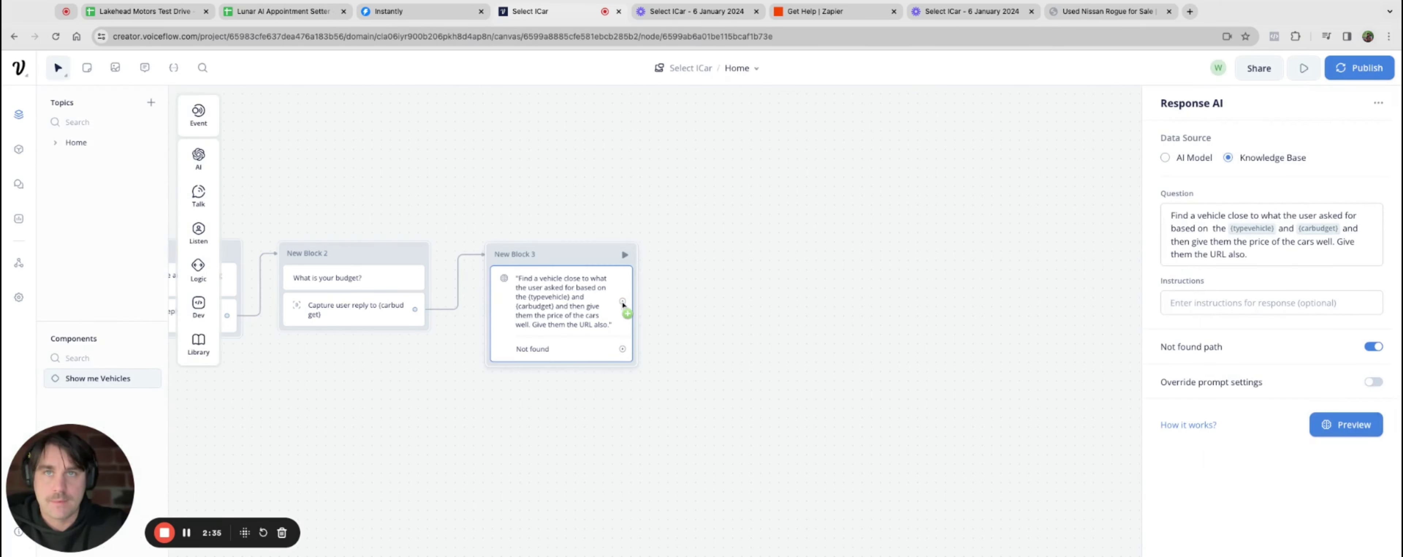
Add a Text block linked from the Response AI step's main output in the third block, and open its reply for editing
left_click(623, 302)
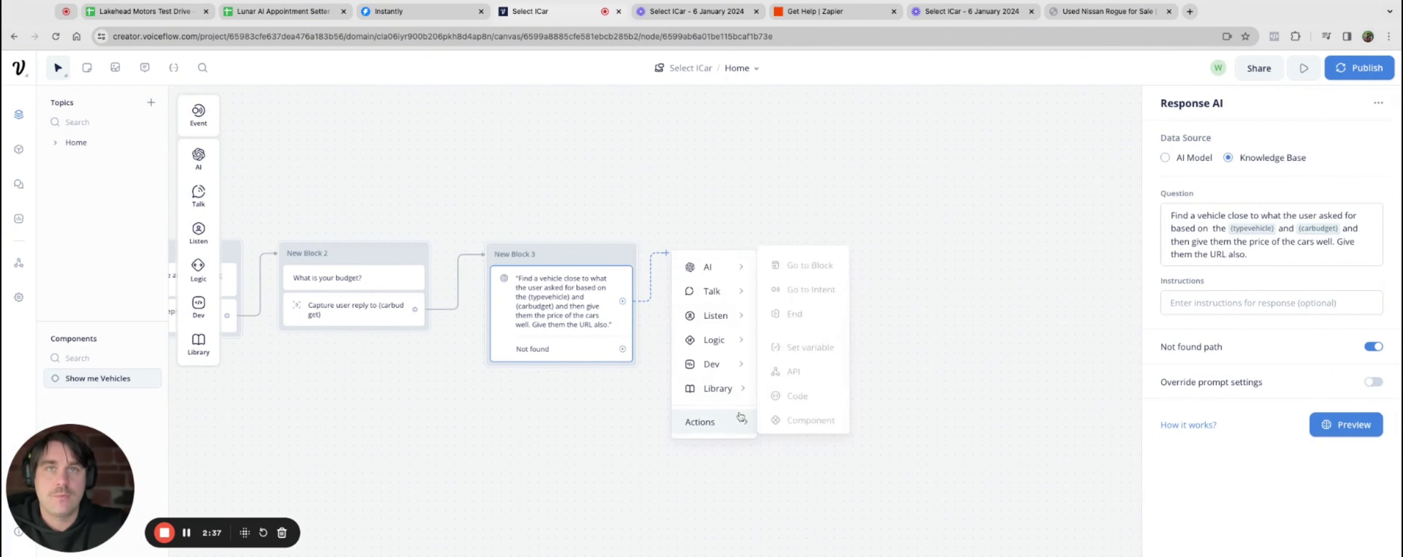
mouse_move(724, 291)
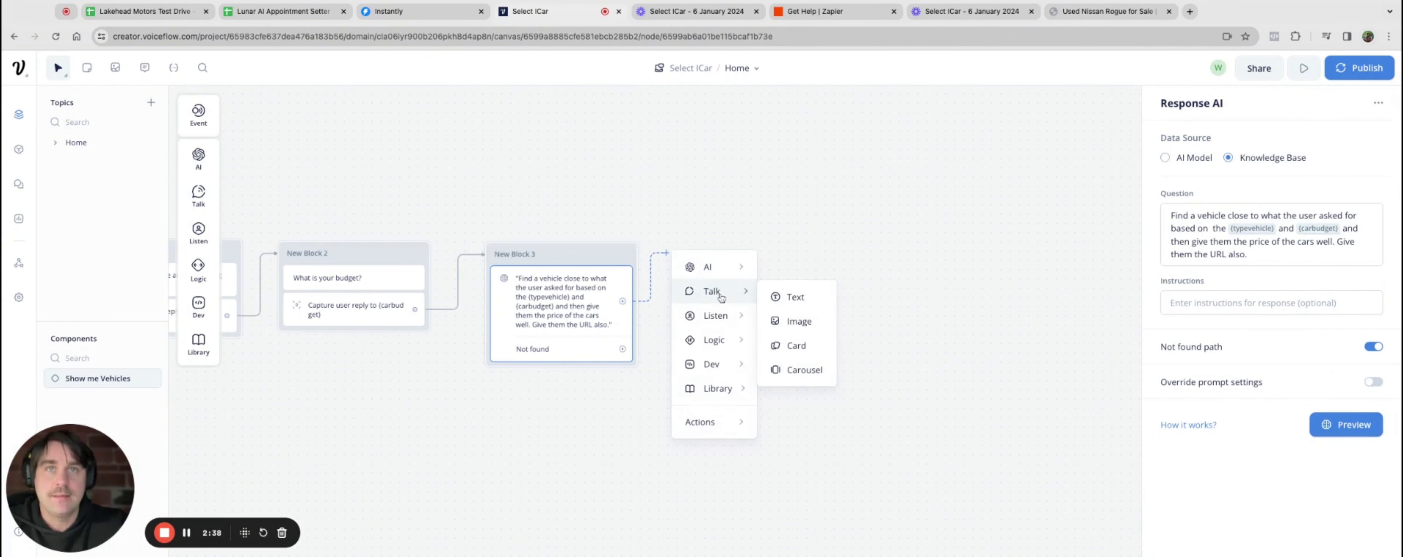
left_click(804, 297)
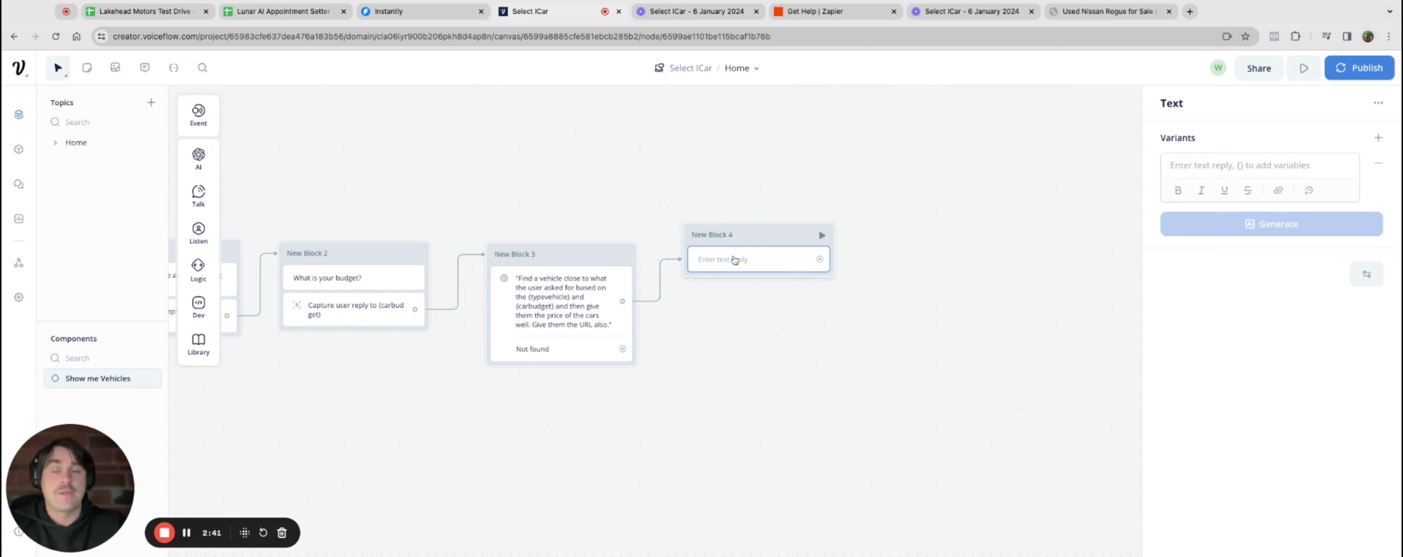
left_click(1230, 164)
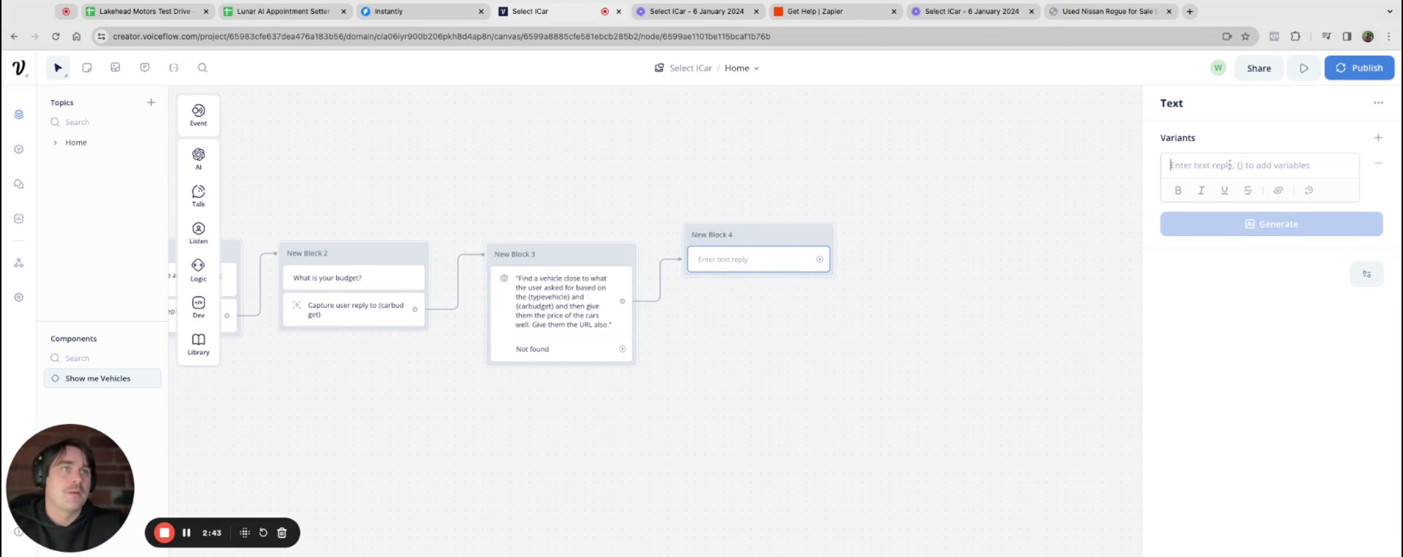
Write "Could I book you in for a test drive?" as the text reply in New Block 4
type("Could I book")
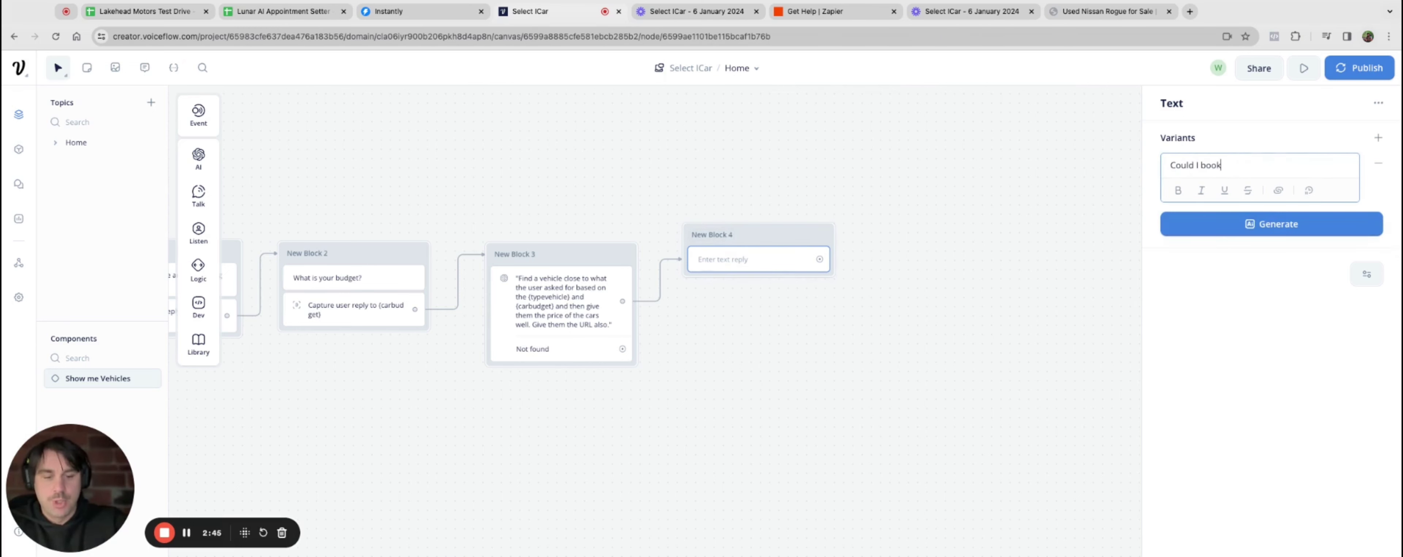
type(" you in for a tes")
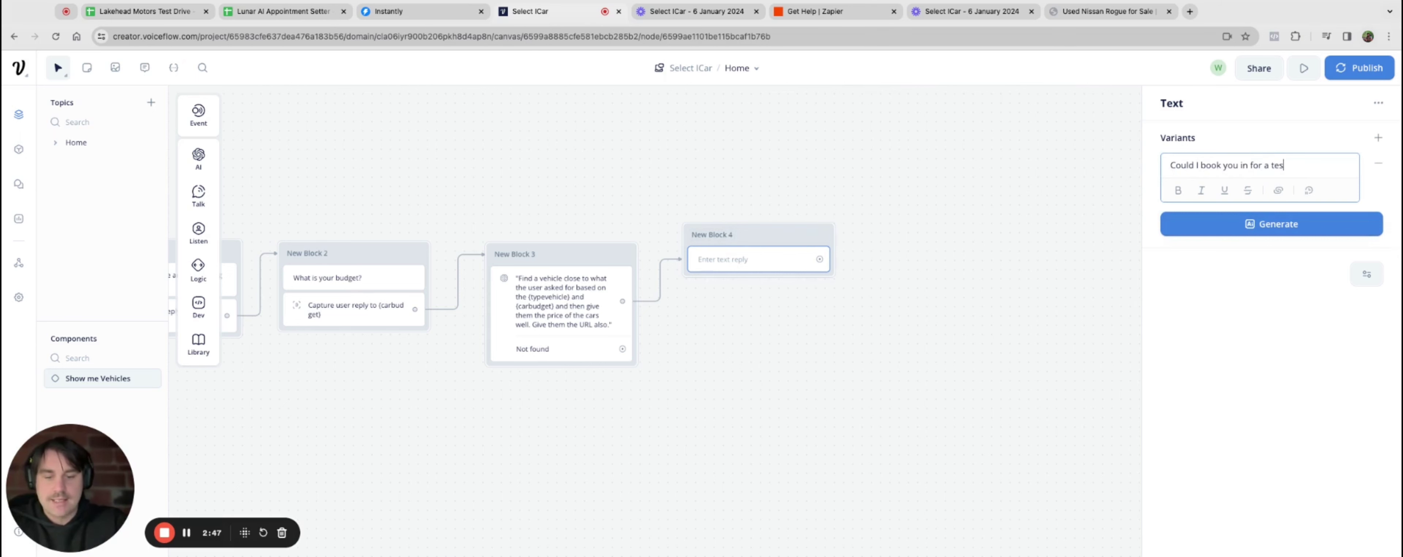
type("t drive?")
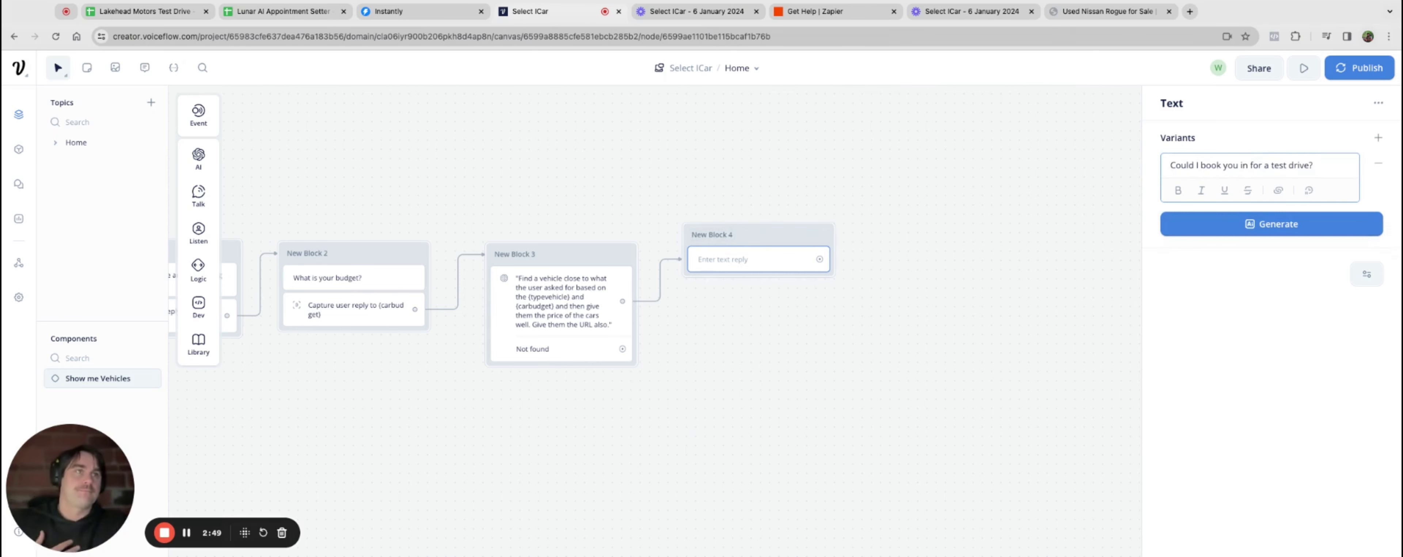
left_click(1023, 263)
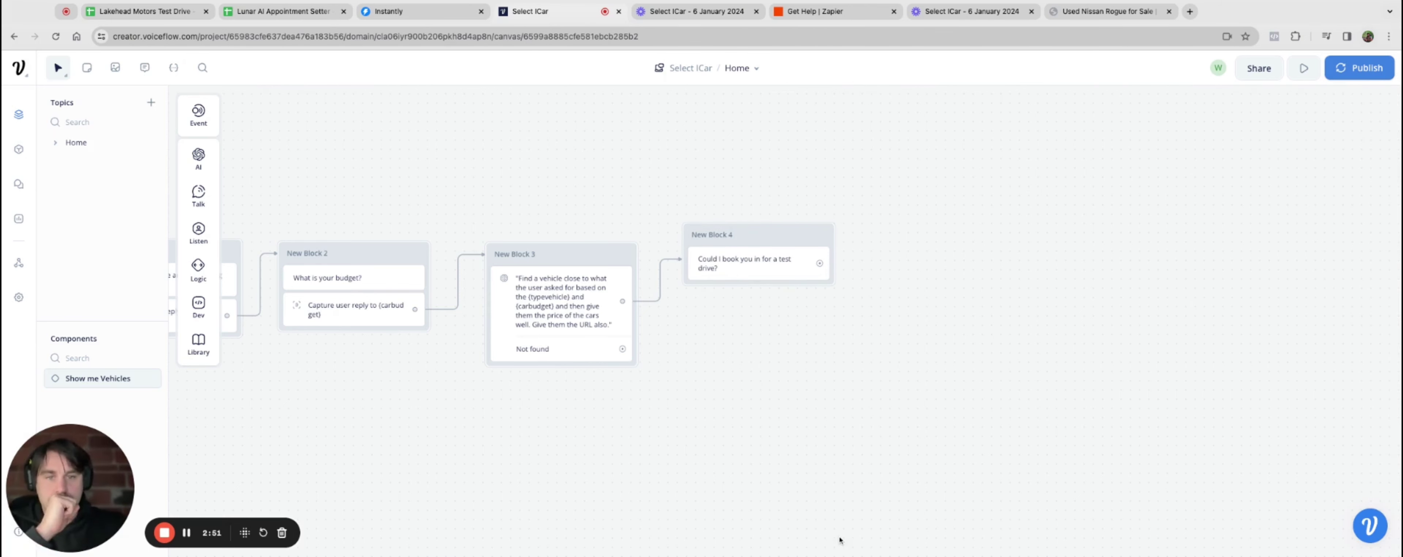
Add a Buttons step under the test drive question in New Block 4, labelled "Book me in for a test drive."
mouse_move(204, 243)
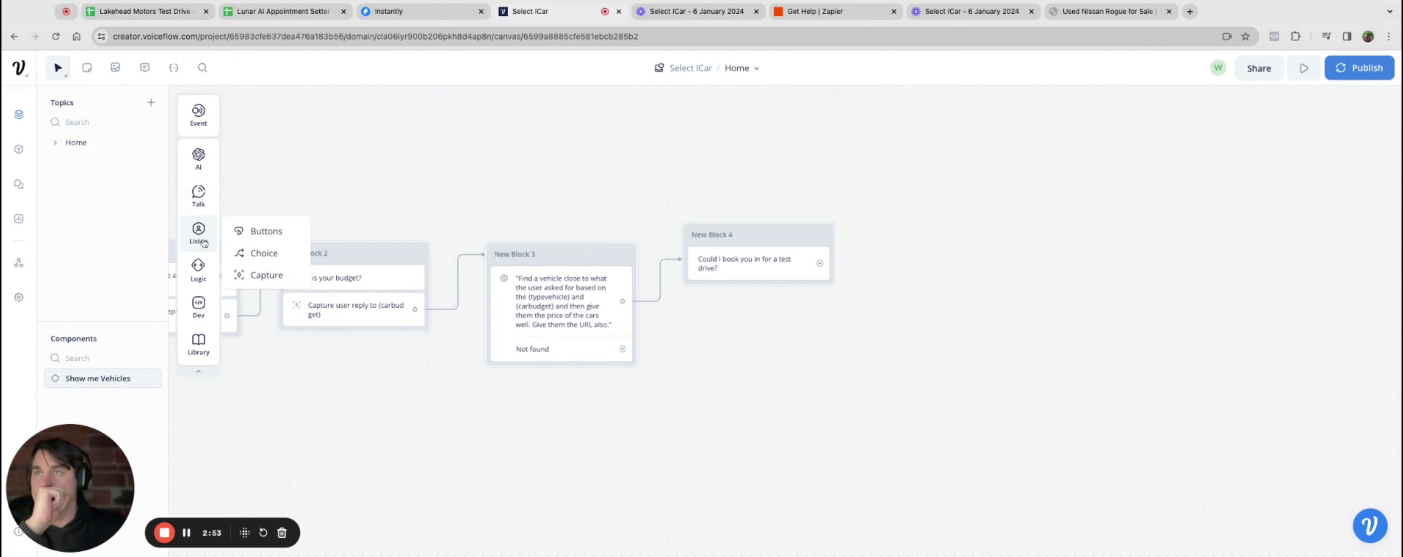
left_click_drag(290, 227, 759, 295)
left_click(1221, 163)
type("B")
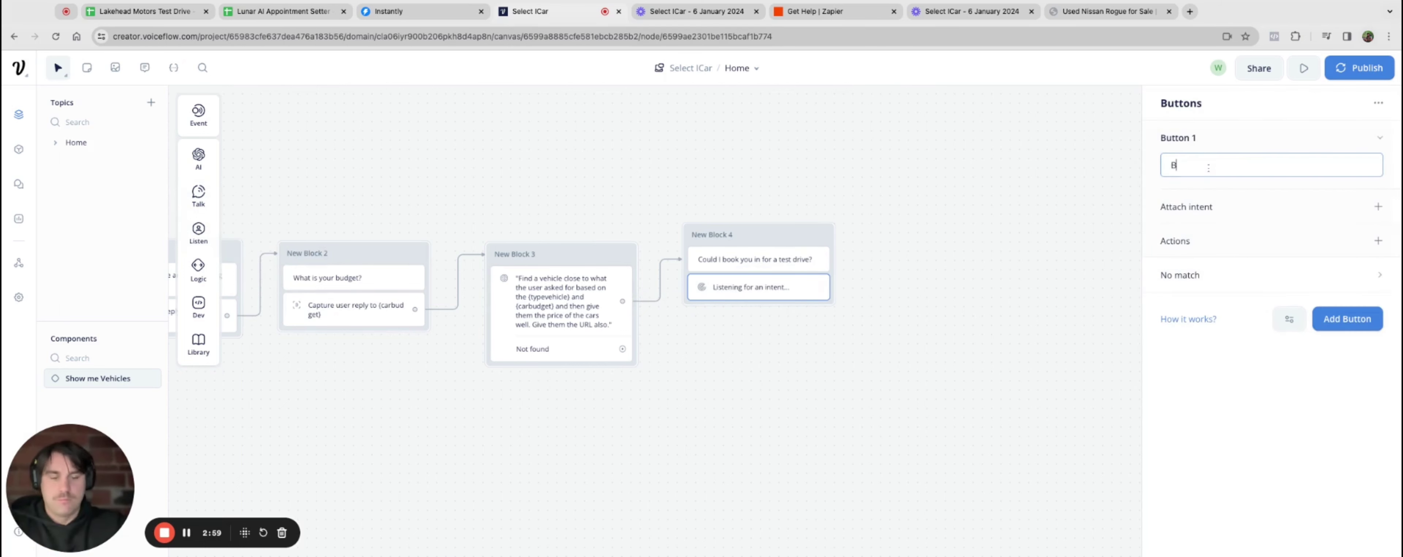
type("ook me in for a ")
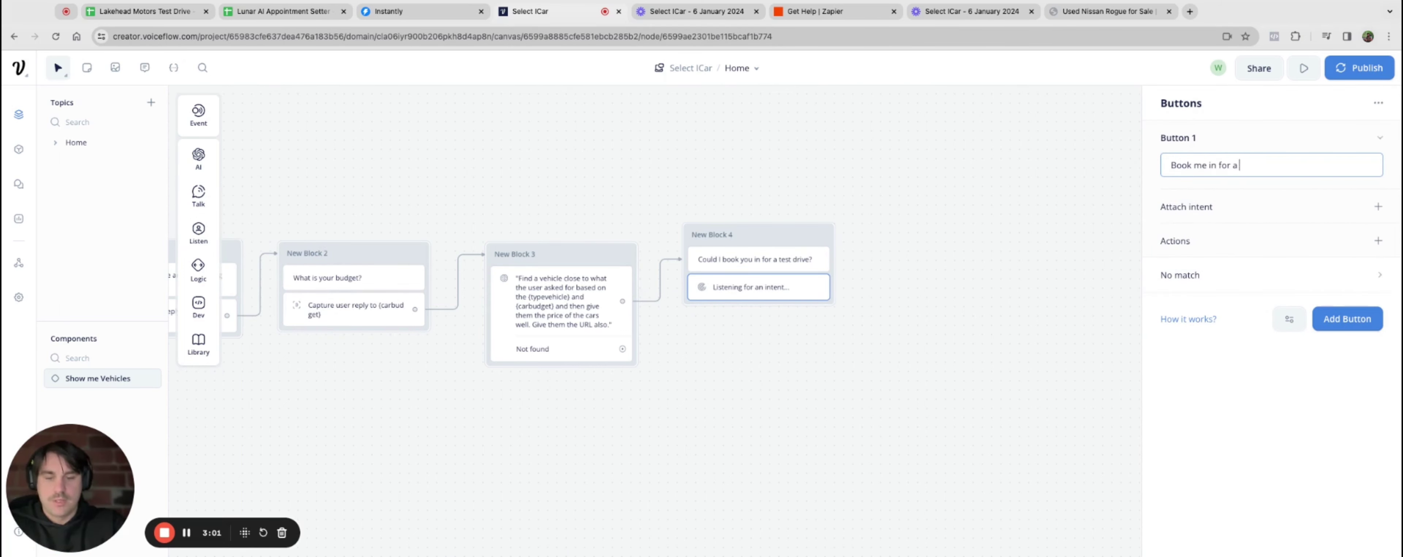
type("test drive.")
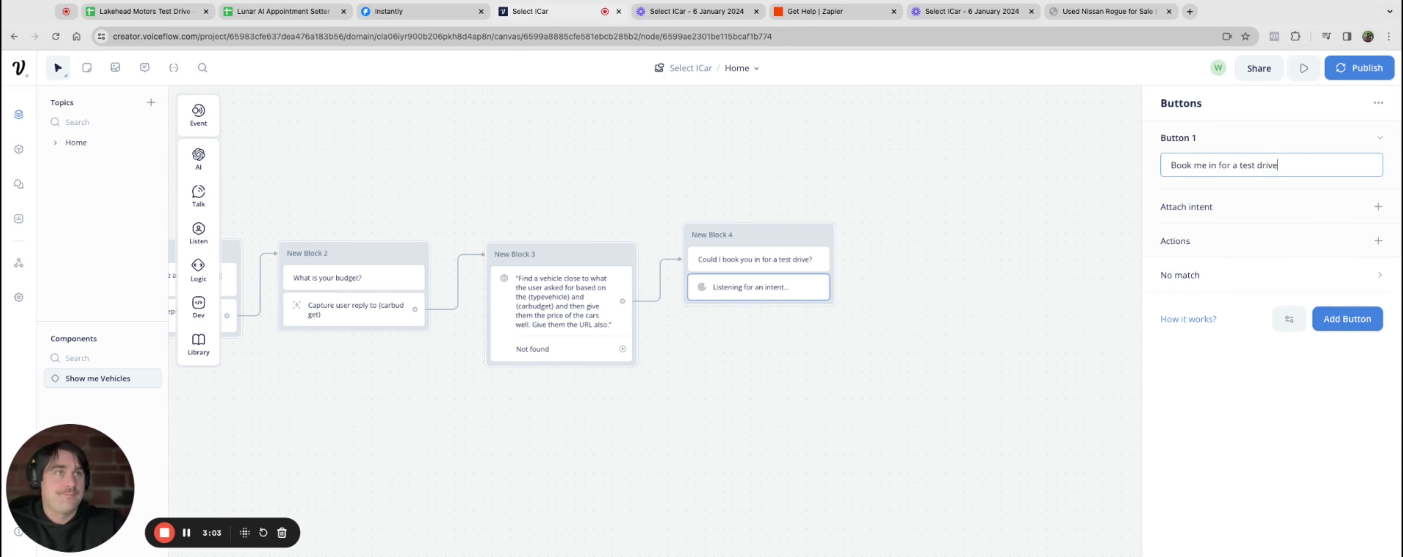
left_click(940, 400)
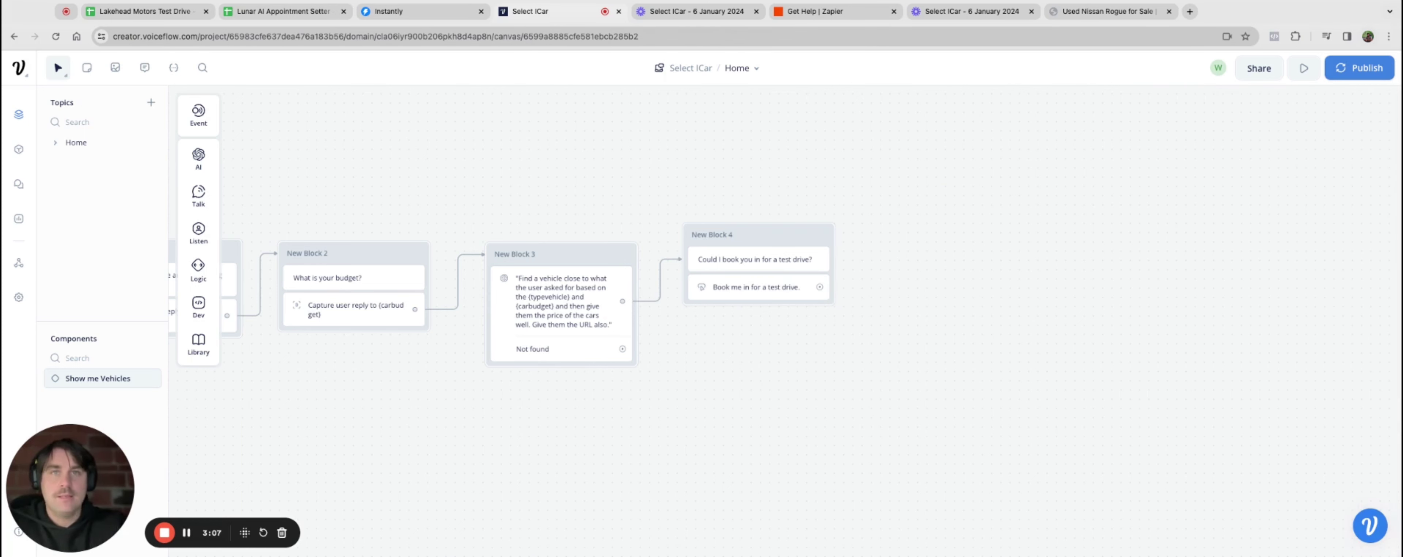
Create a new component for the Schedule Test Drive block in the Home topic and name it "Test Drive"
left_click(198, 195)
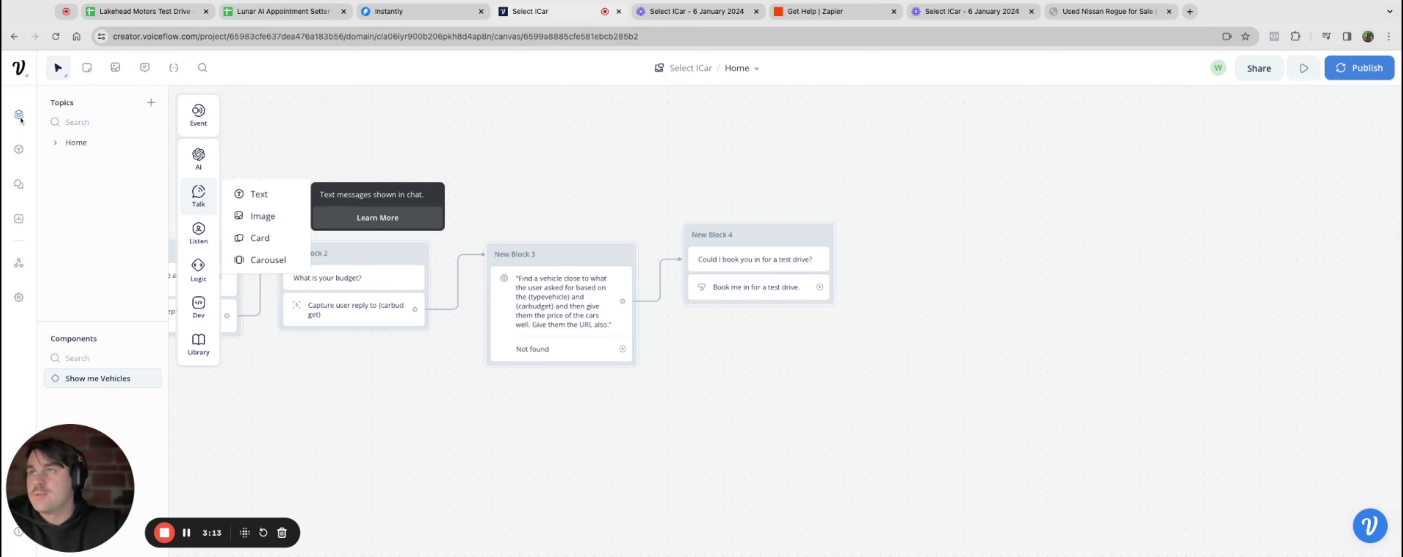
left_click(70, 144)
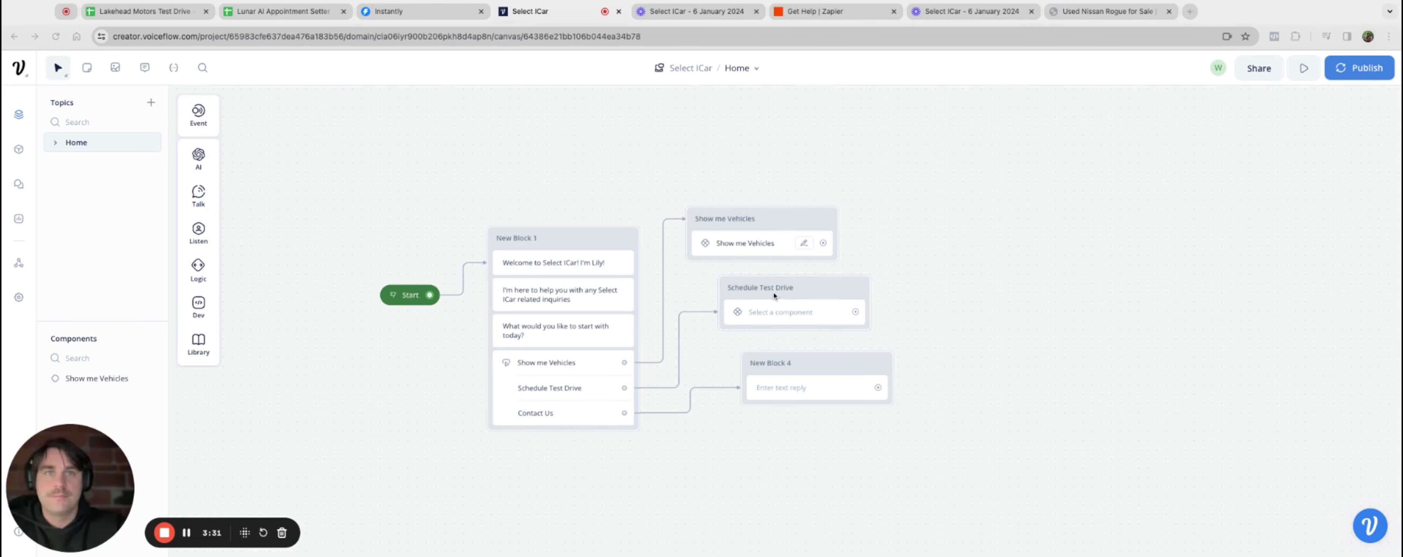
left_click(787, 312)
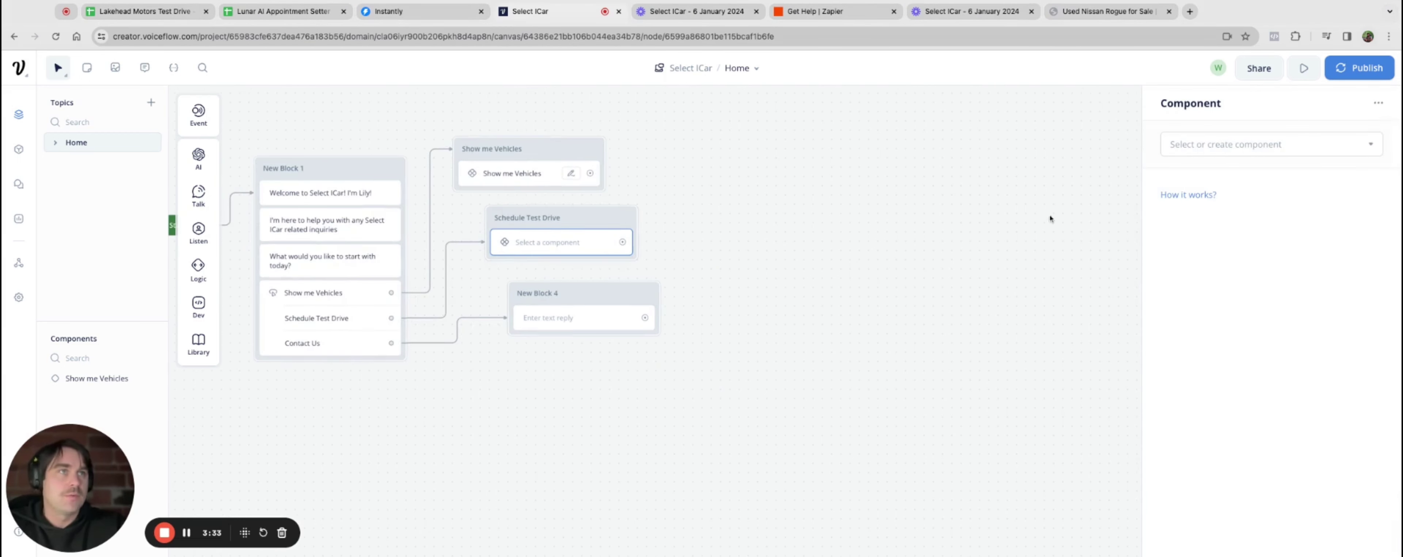
left_click(1226, 144)
left_click(1250, 235)
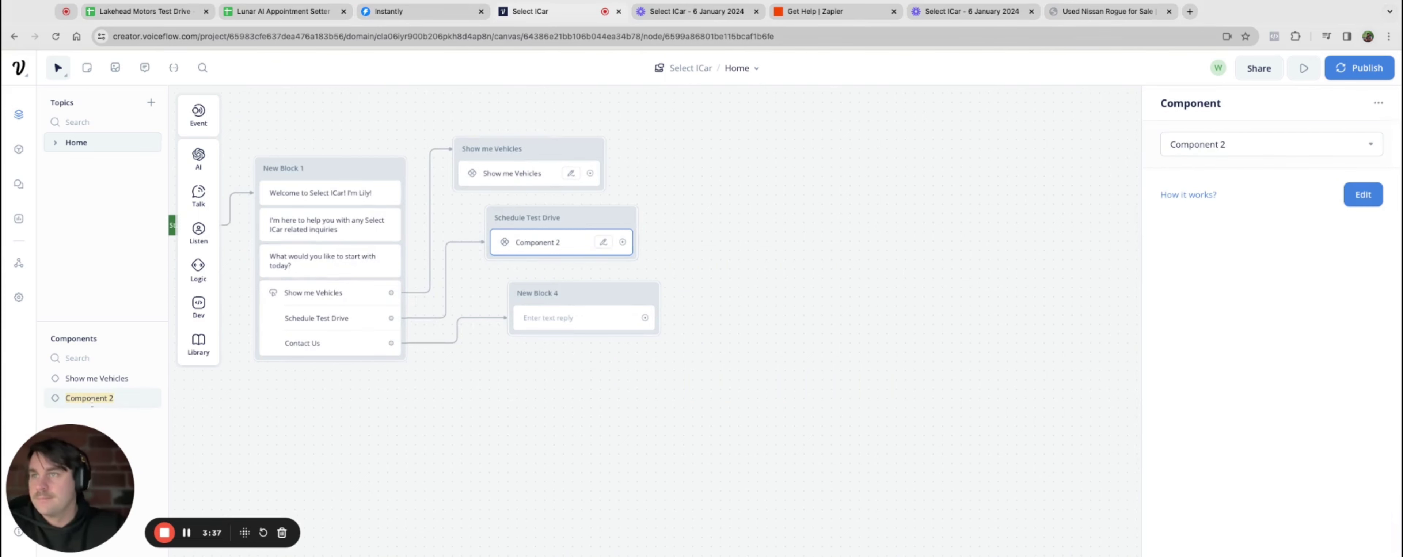
left_click(122, 397)
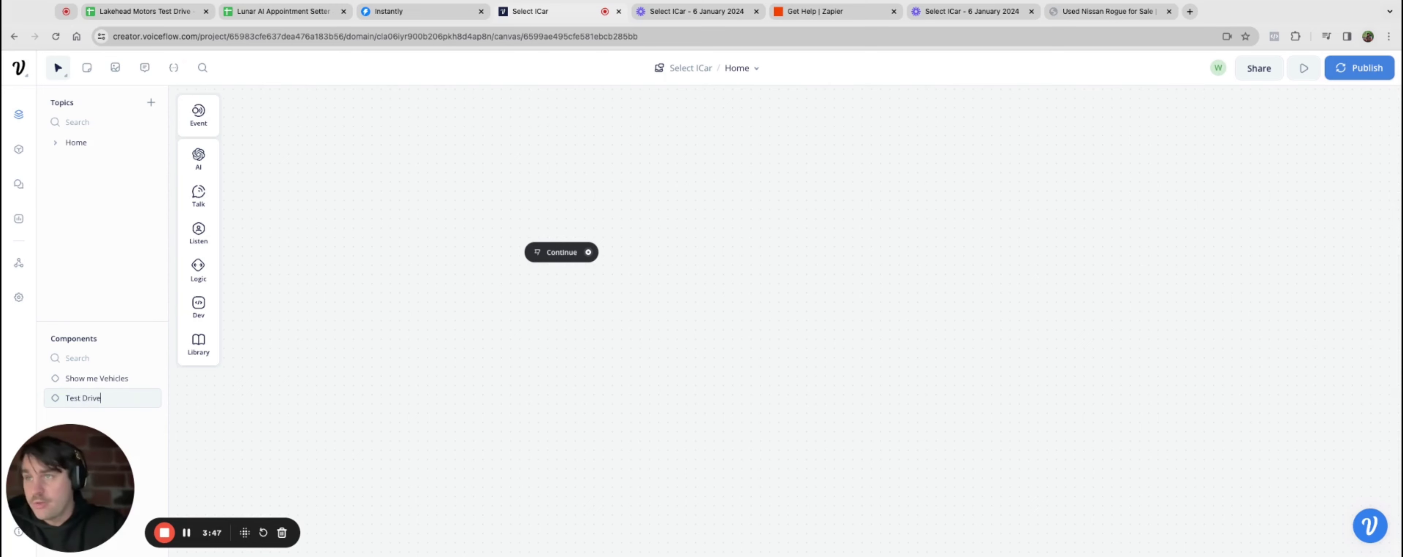
key("Return")
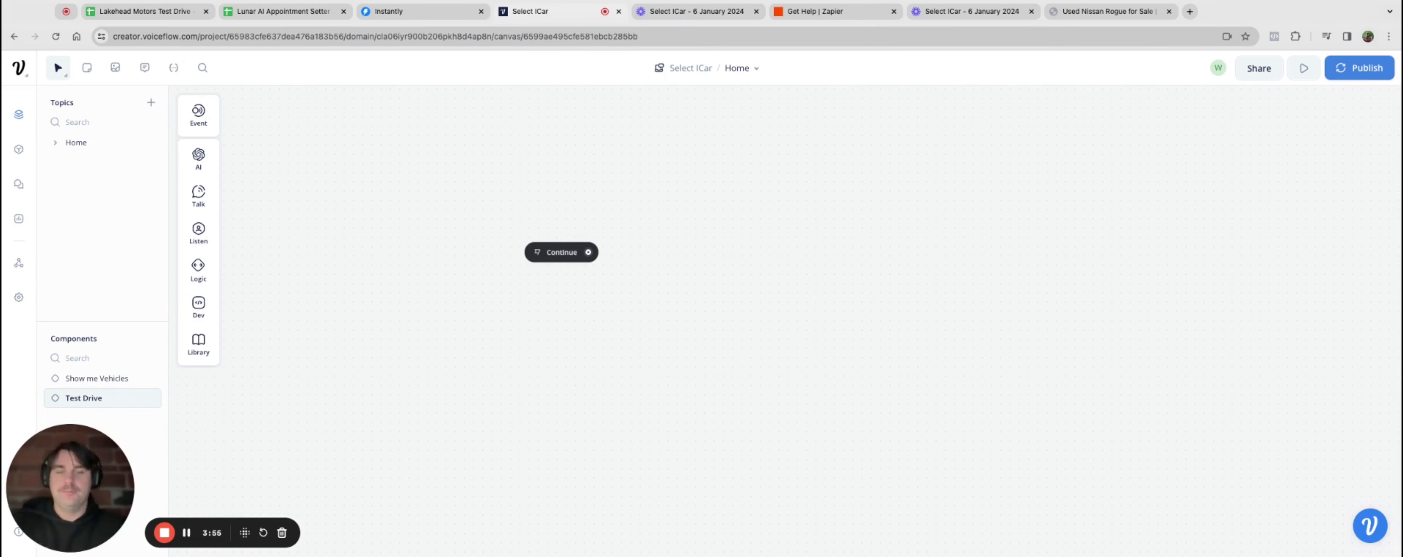
Connect a text block to the Test Drive component's Continue node, asking "Which vehicle would you like to test drive?"
left_click(589, 253)
left_click(591, 254)
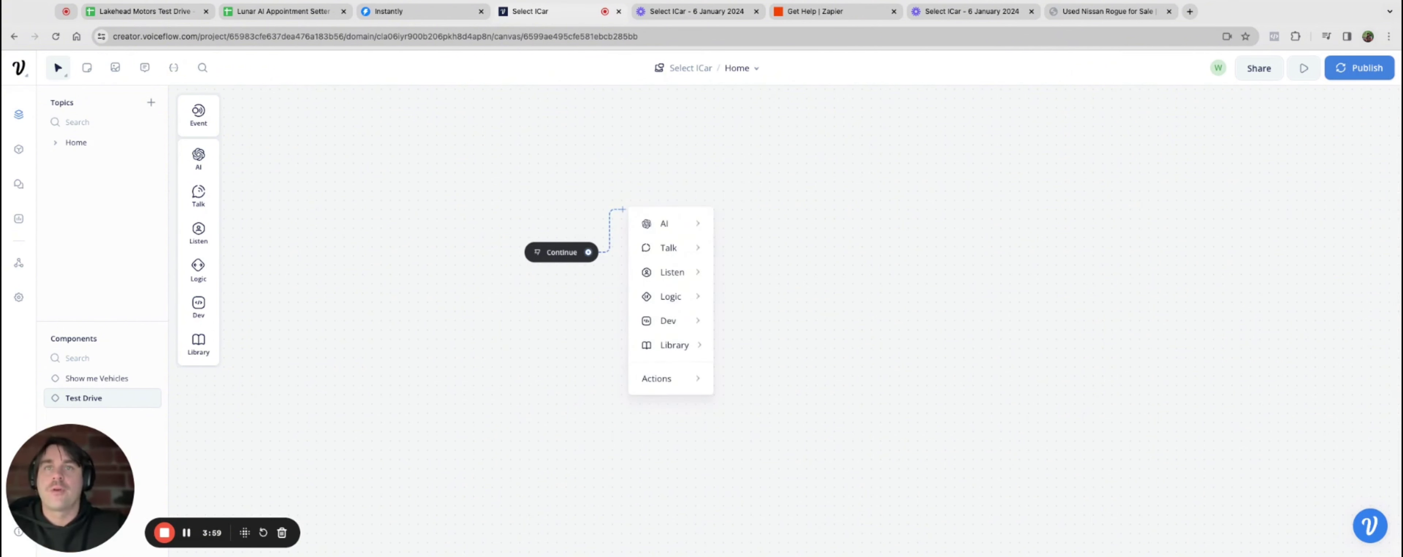
mouse_move(682, 256)
left_click(752, 253)
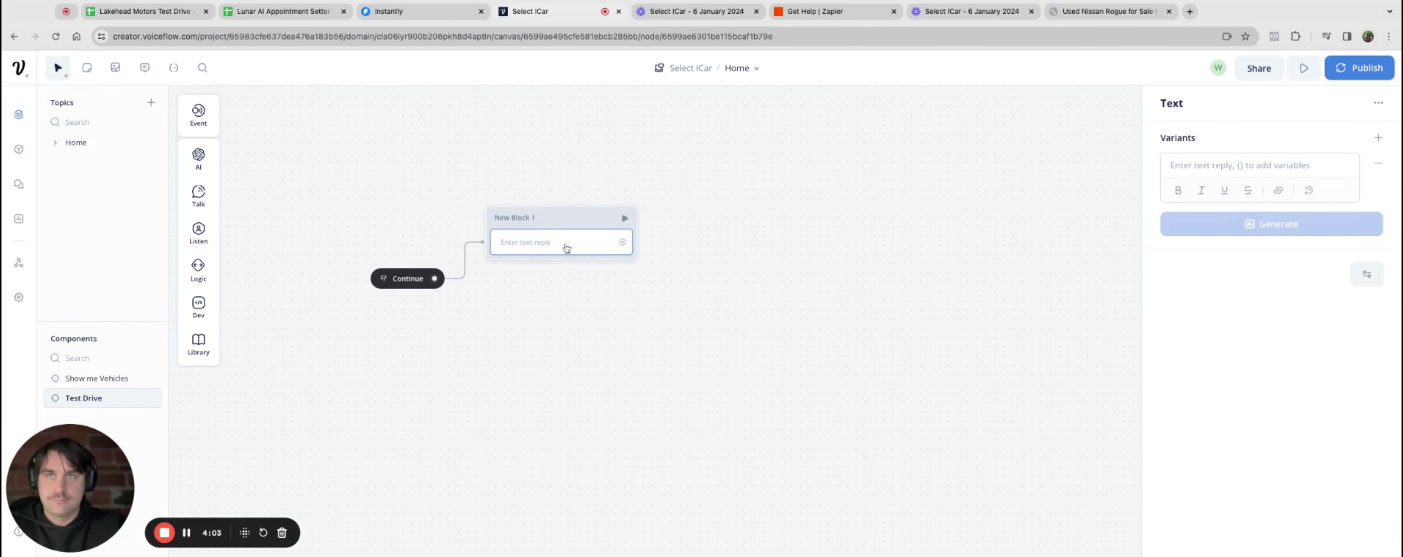
left_click(1212, 167)
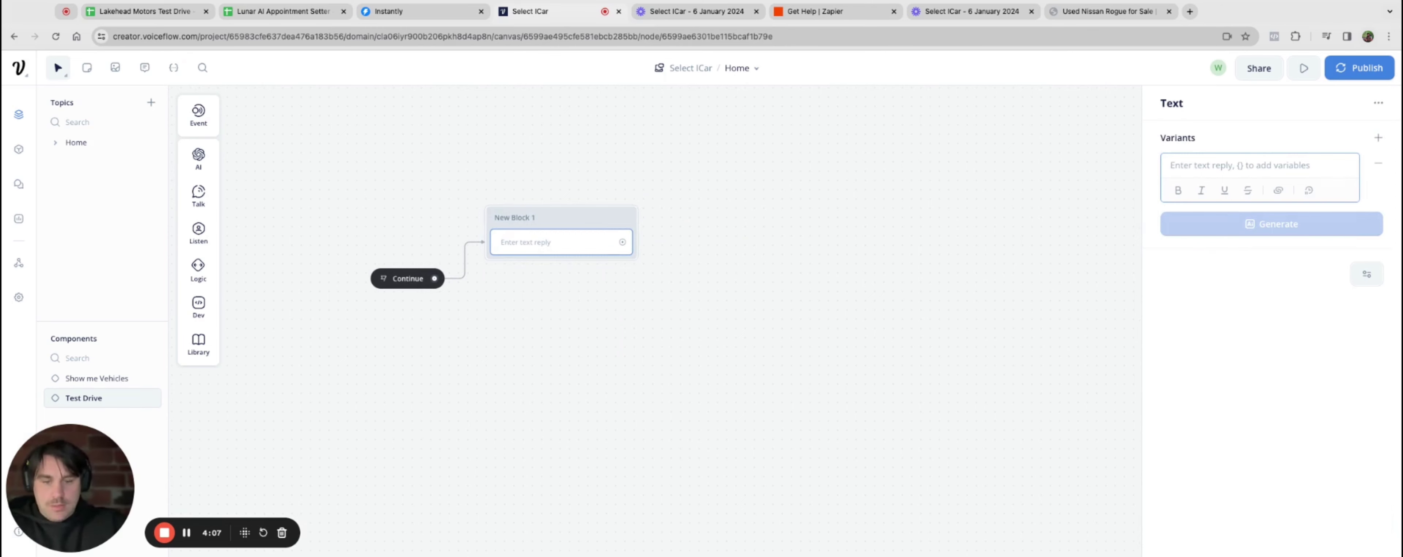
type("Which vehicle woul")
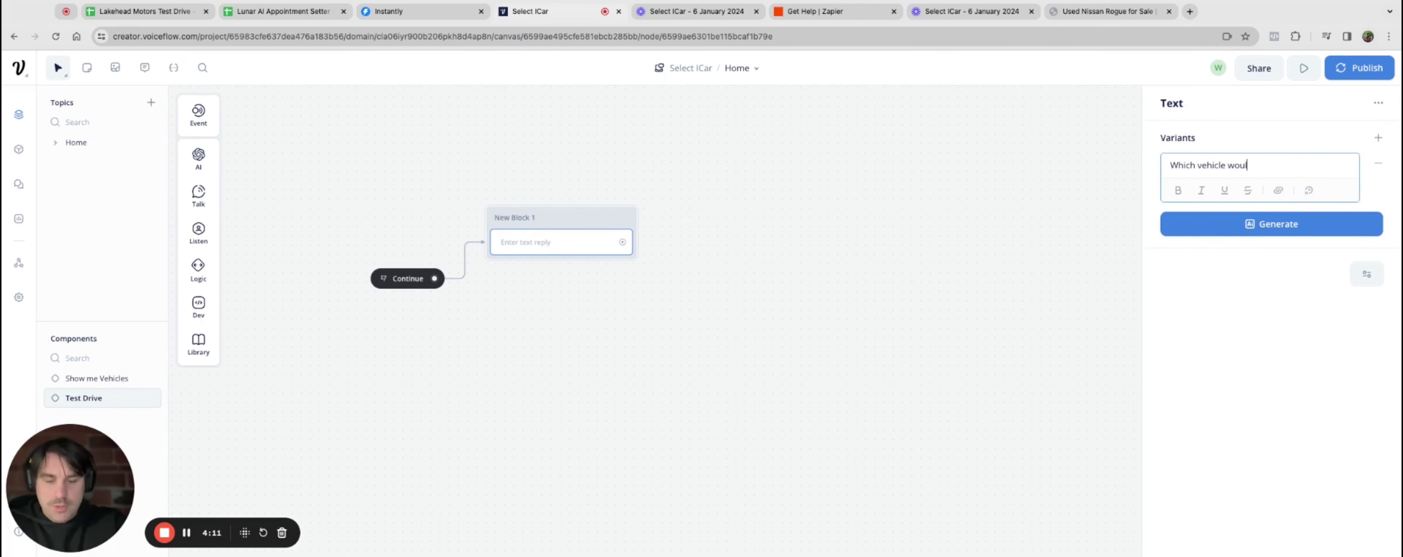
type("d you like to test drive?")
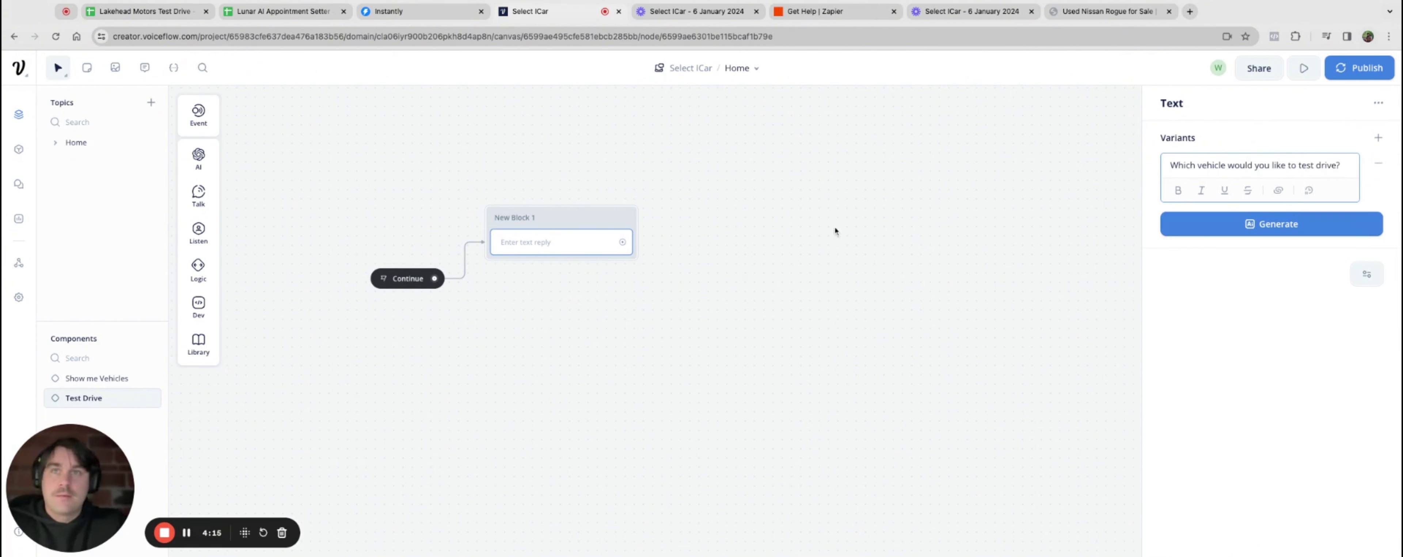
left_click(736, 293)
Connect a text block reading "Coukld I get your name please?" after the vehicle question and line it up with that block
left_click_drag(626, 246, 668, 209)
mouse_move(717, 227)
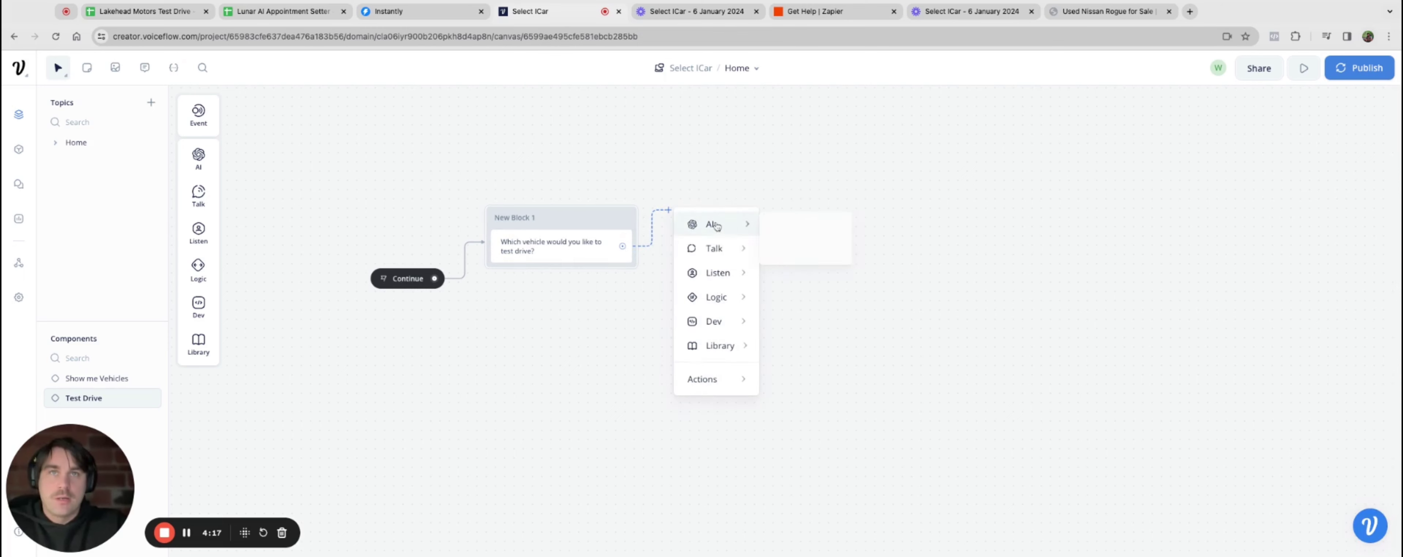
mouse_move(727, 254)
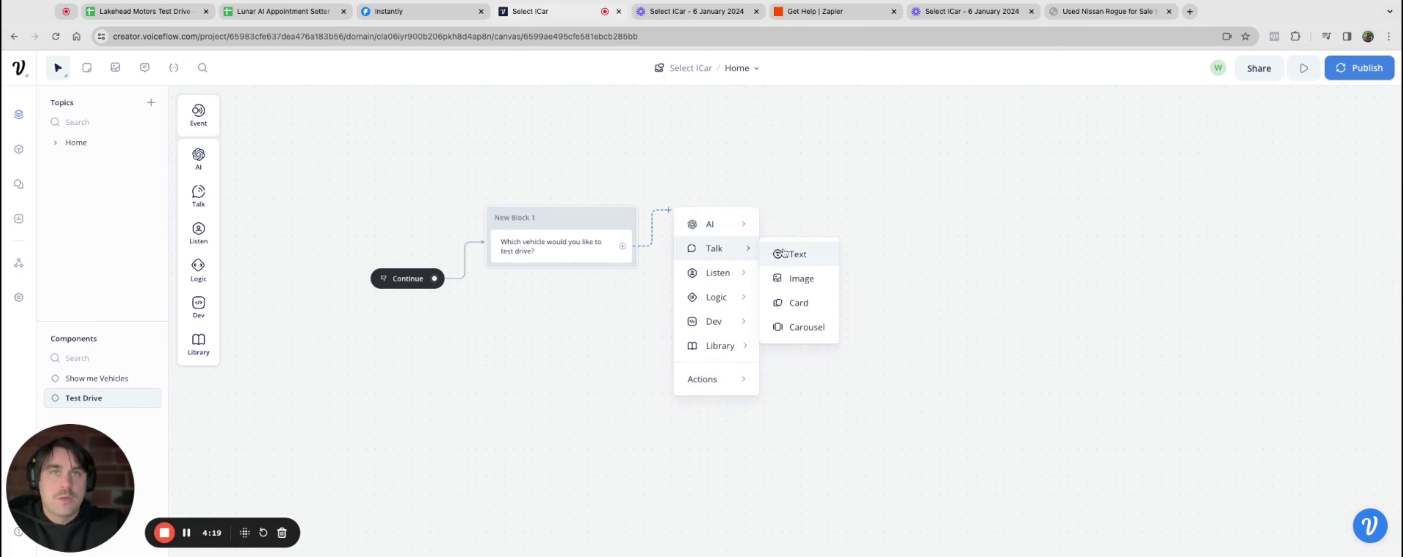
left_click(797, 254)
left_click(1181, 166)
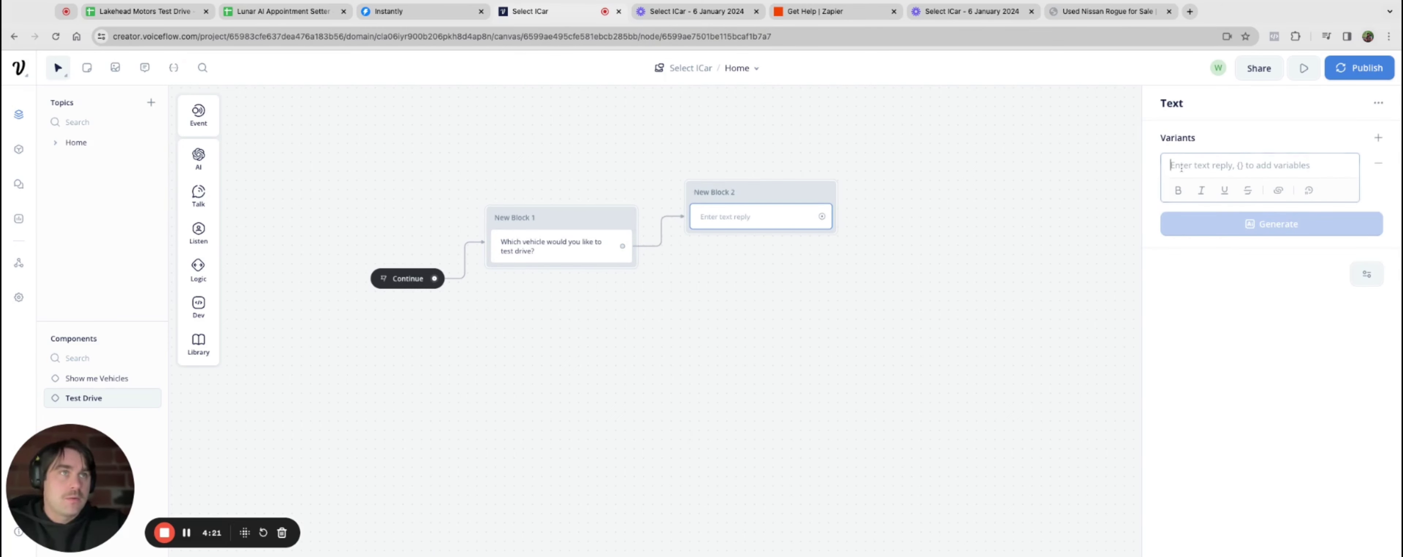
type("Coukld I get ")
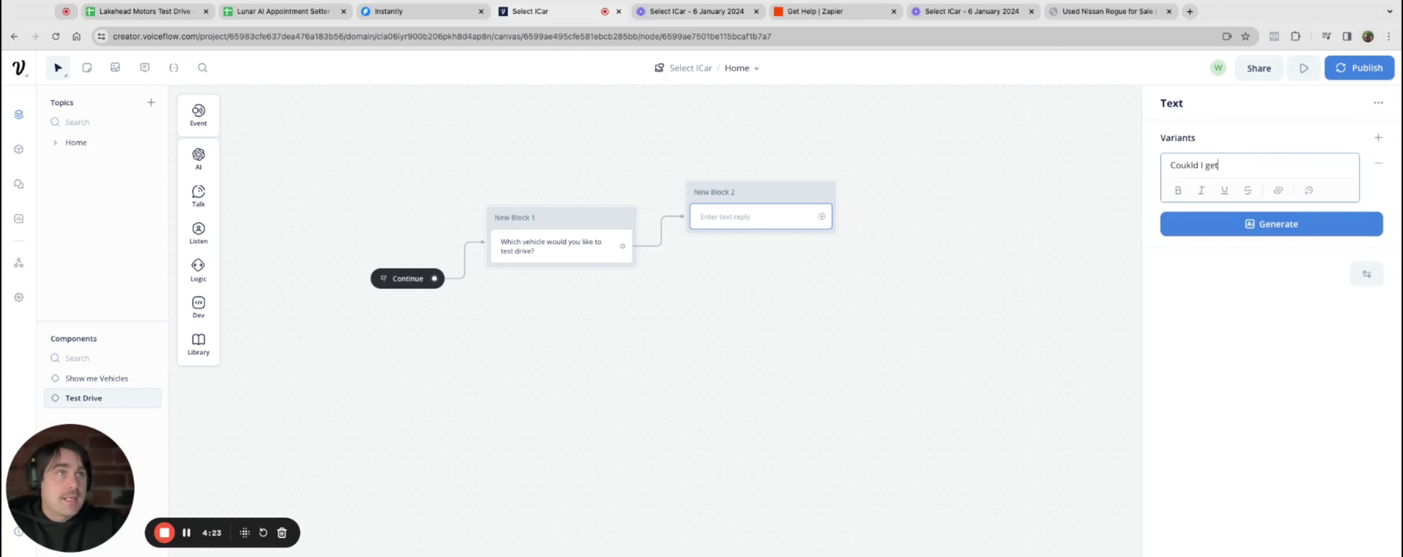
type("your name please?")
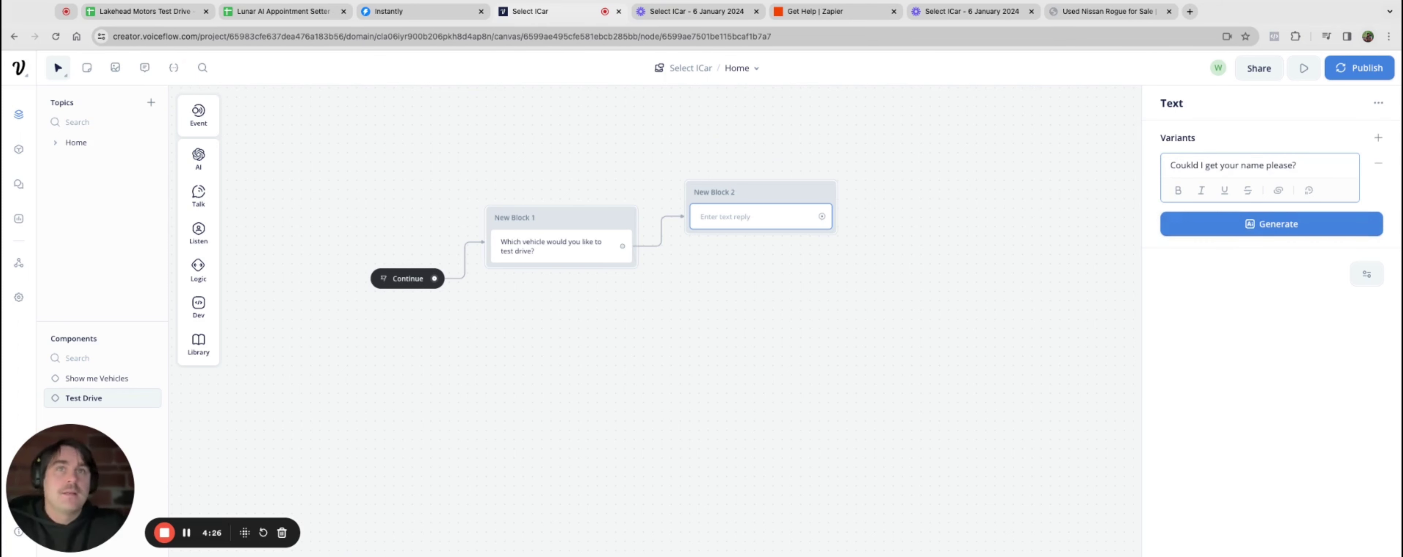
left_click(723, 319)
left_click(623, 246)
left_click(693, 195)
left_click_drag(803, 193, 790, 216)
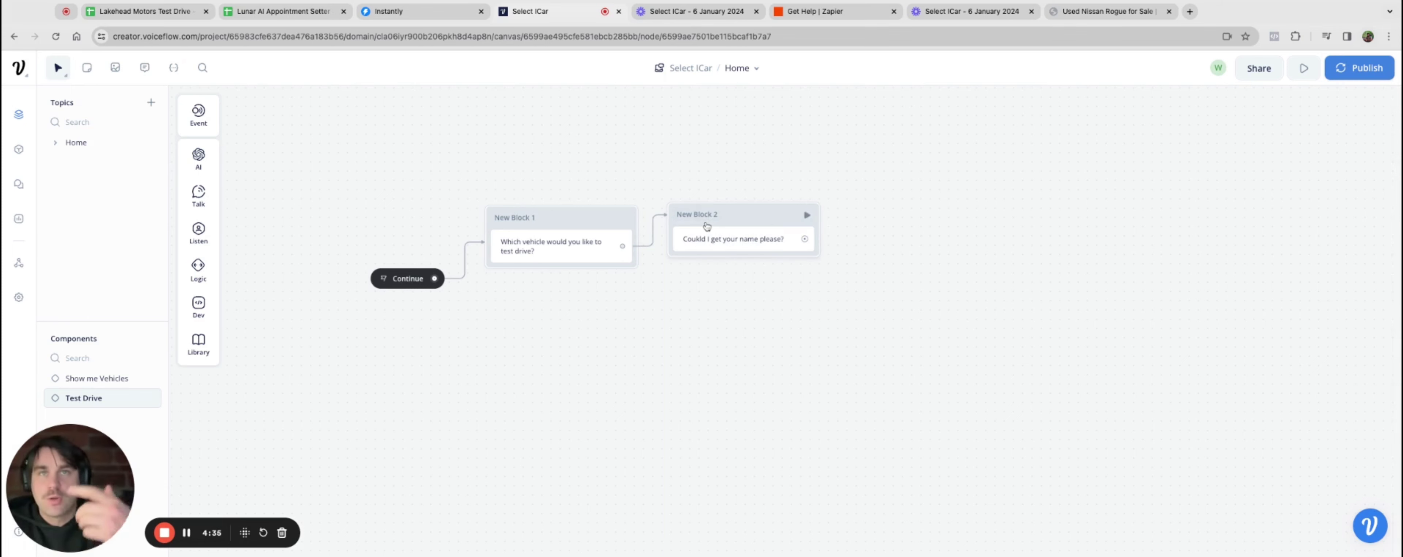
Correct the misspelled first word of the name question in New Block 2 to "Could"
left_click(706, 243)
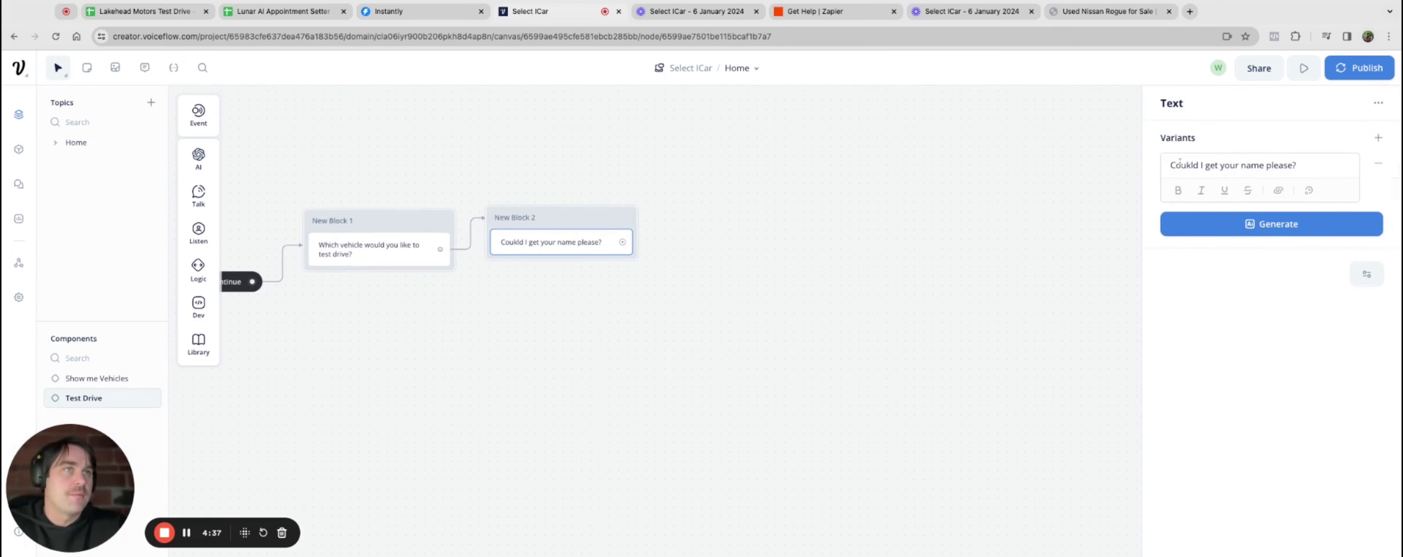
left_click(1191, 166)
key("BackSpace")
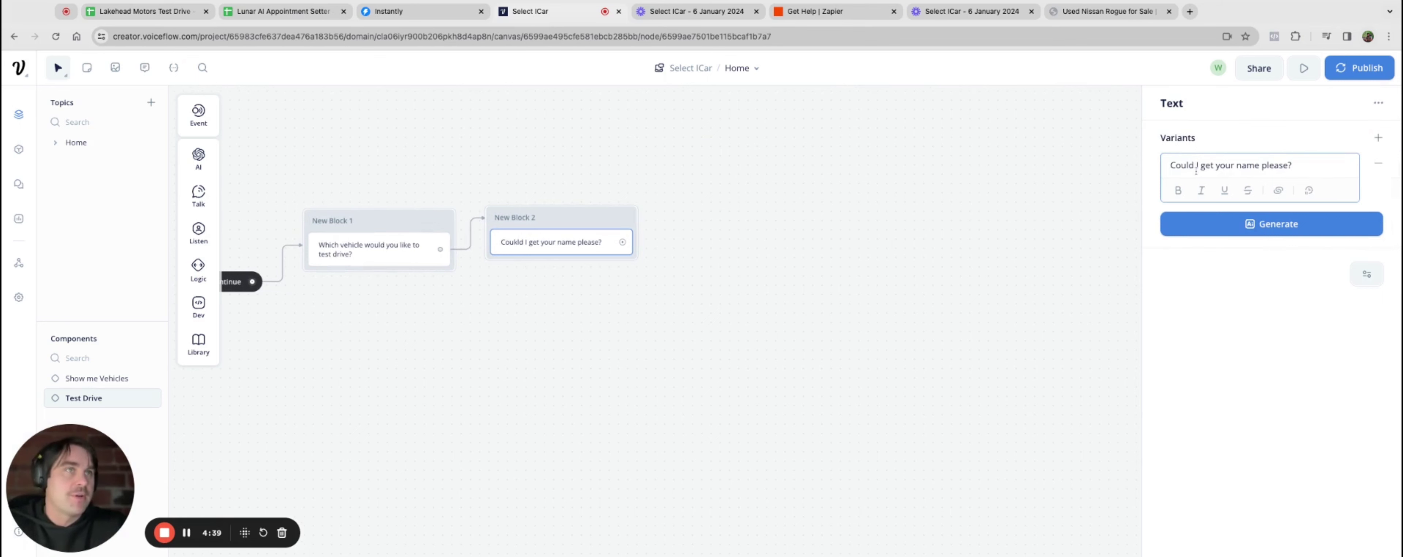
left_click(877, 367)
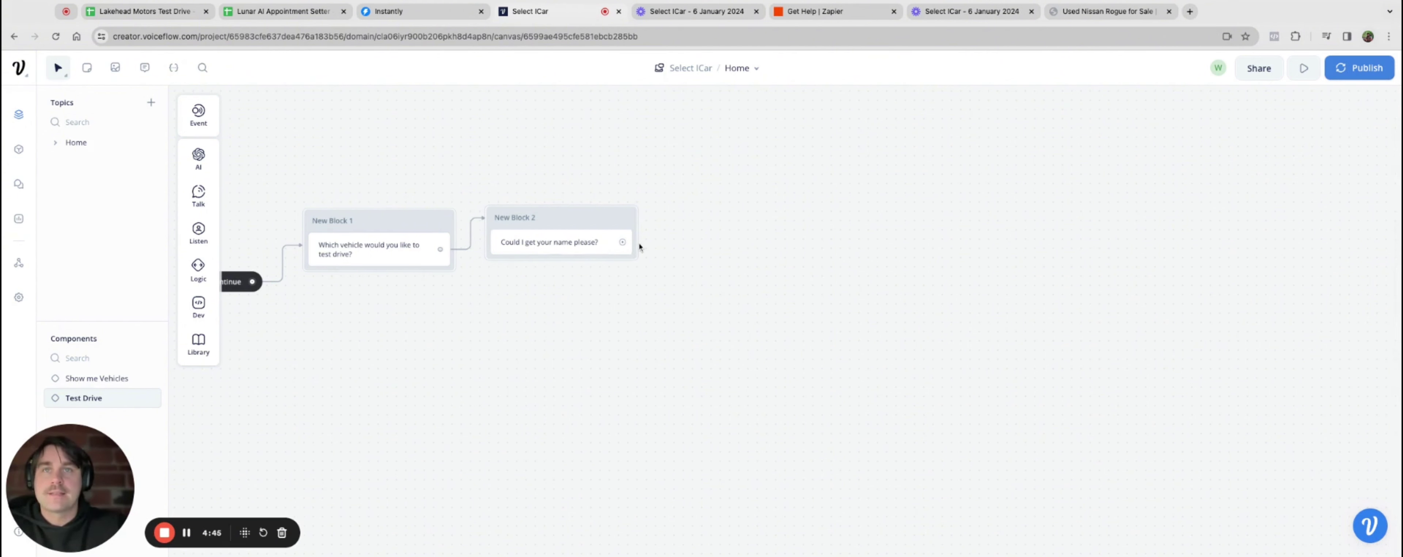
Connect a text block after the name question asking "What is the exact date you can come in?" and align it with New Block 2
left_click(627, 245)
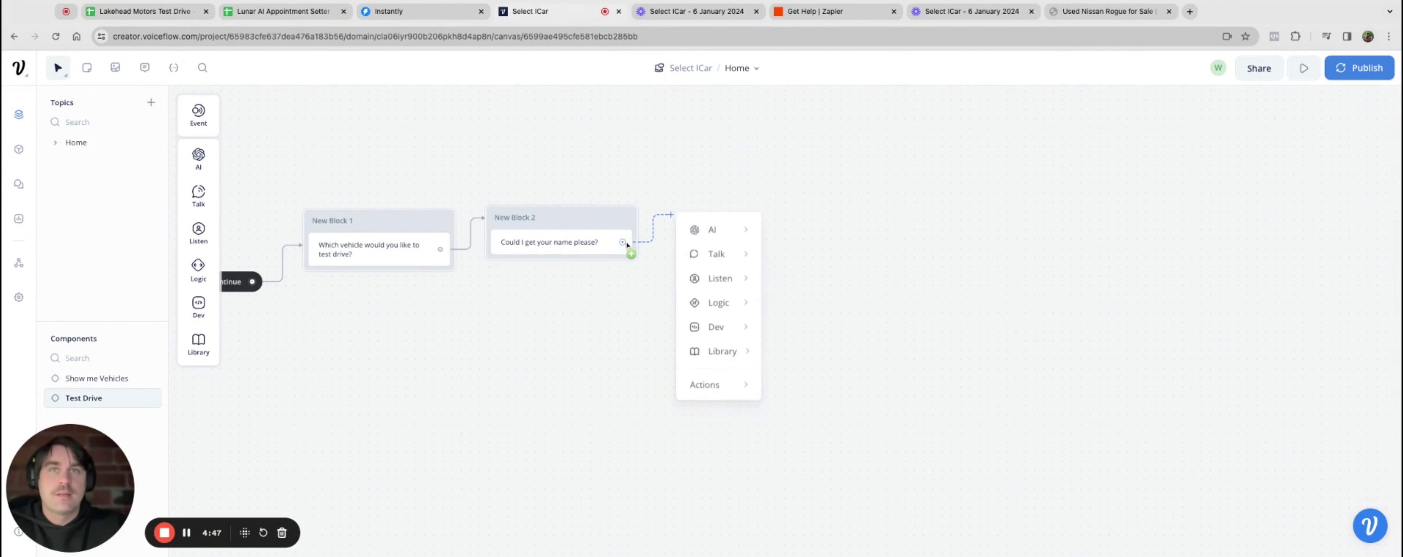
mouse_move(720, 252)
left_click(794, 261)
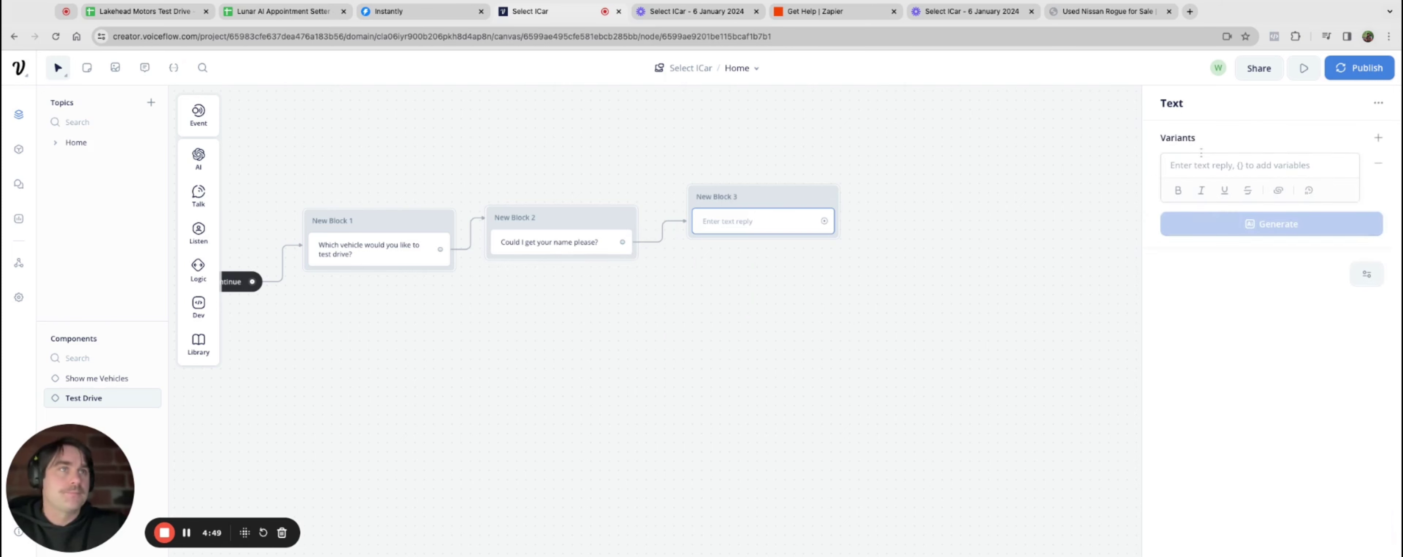
left_click(1205, 164)
type("What is th")
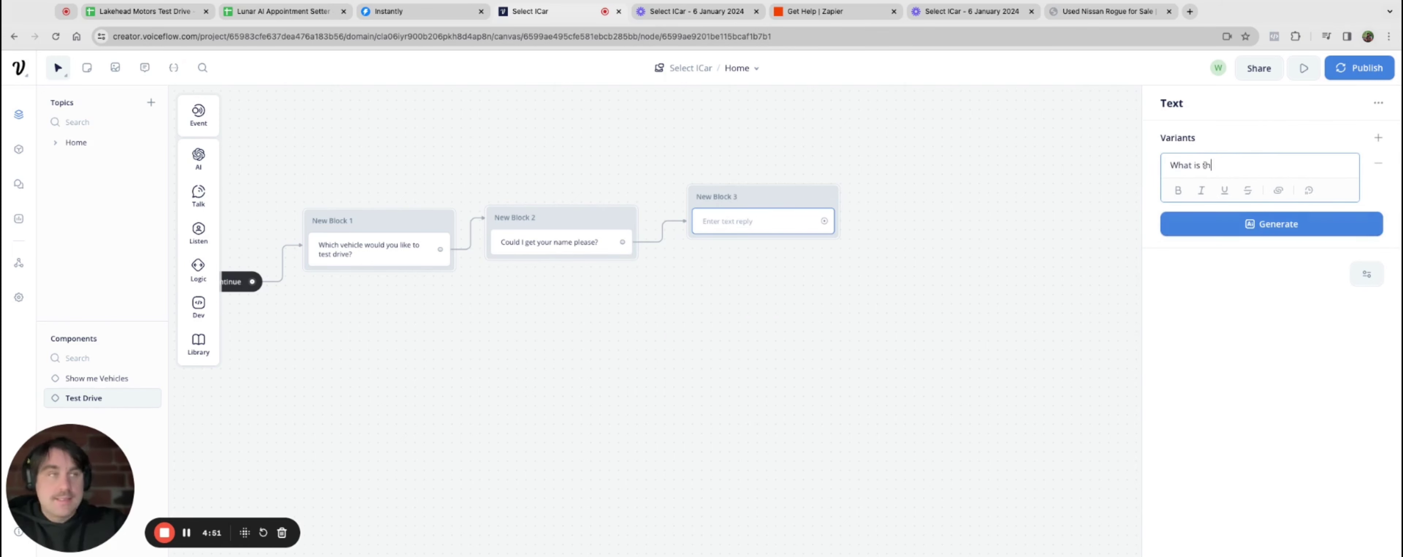
type("e exact ")
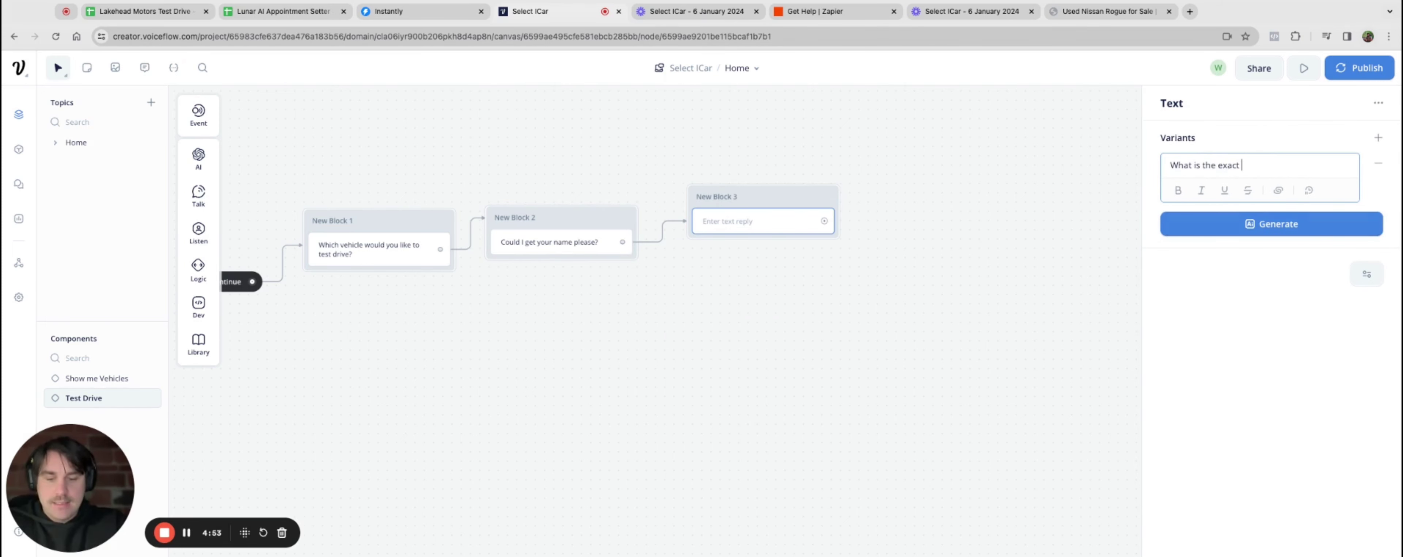
type("date you can come in?")
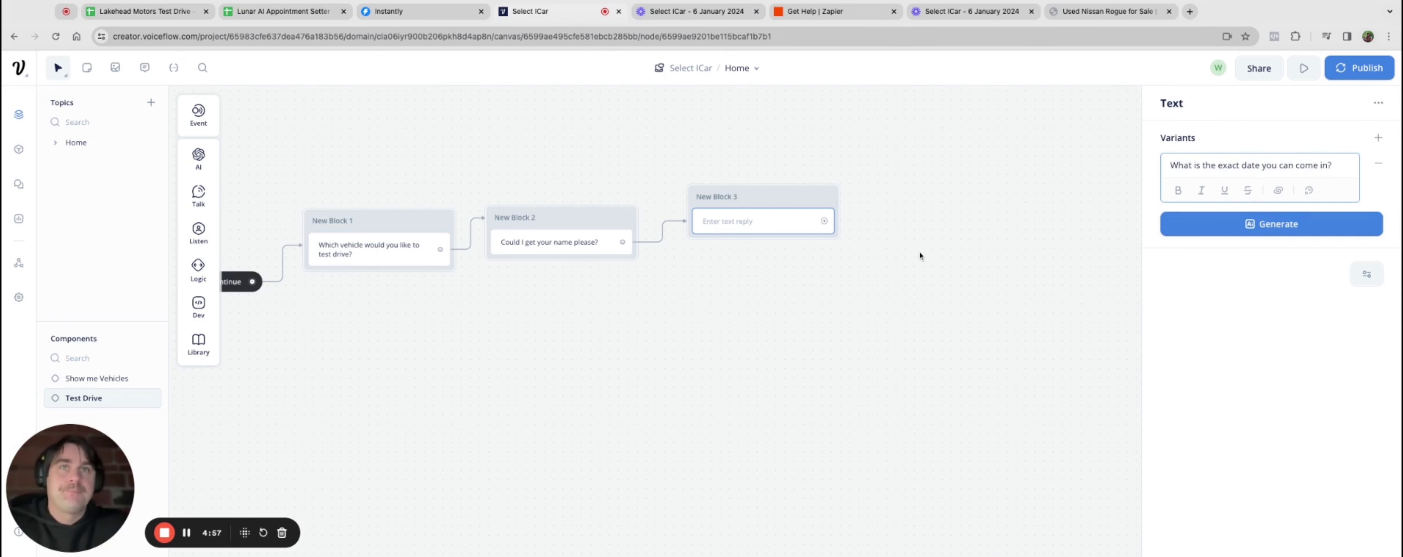
left_click(847, 333)
left_click_drag(787, 190, 787, 202)
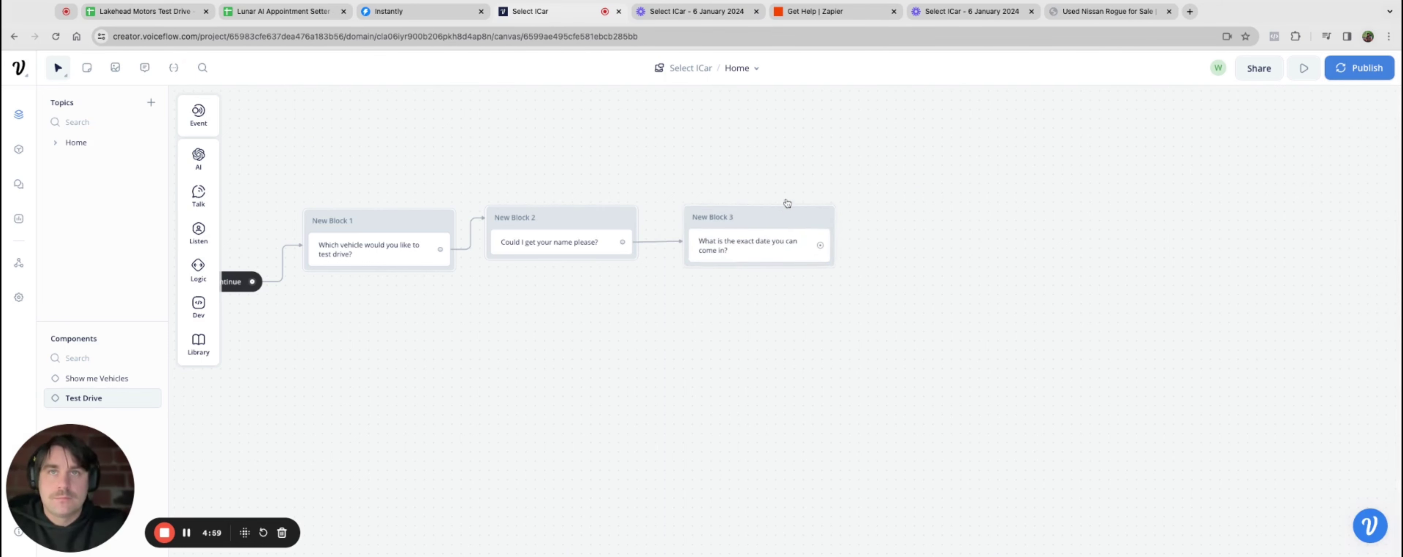
Nudge New Block 3 slightly up and closer to New Block 2
left_click_drag(622, 242, 767, 209)
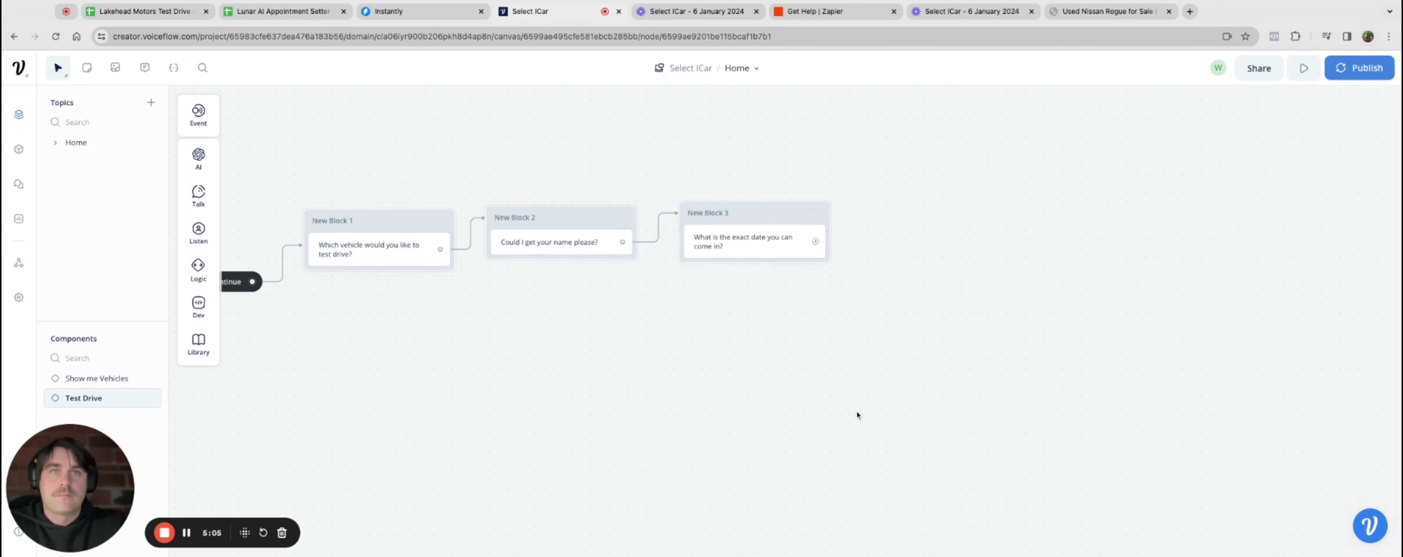
left_click_drag(816, 241, 870, 206)
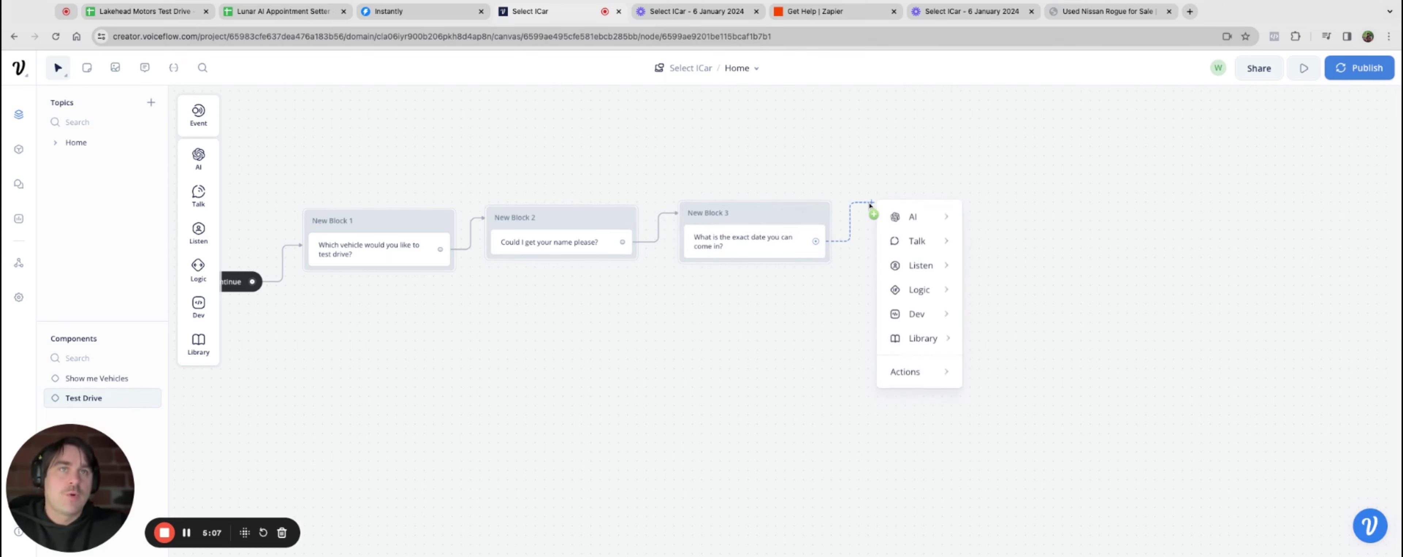
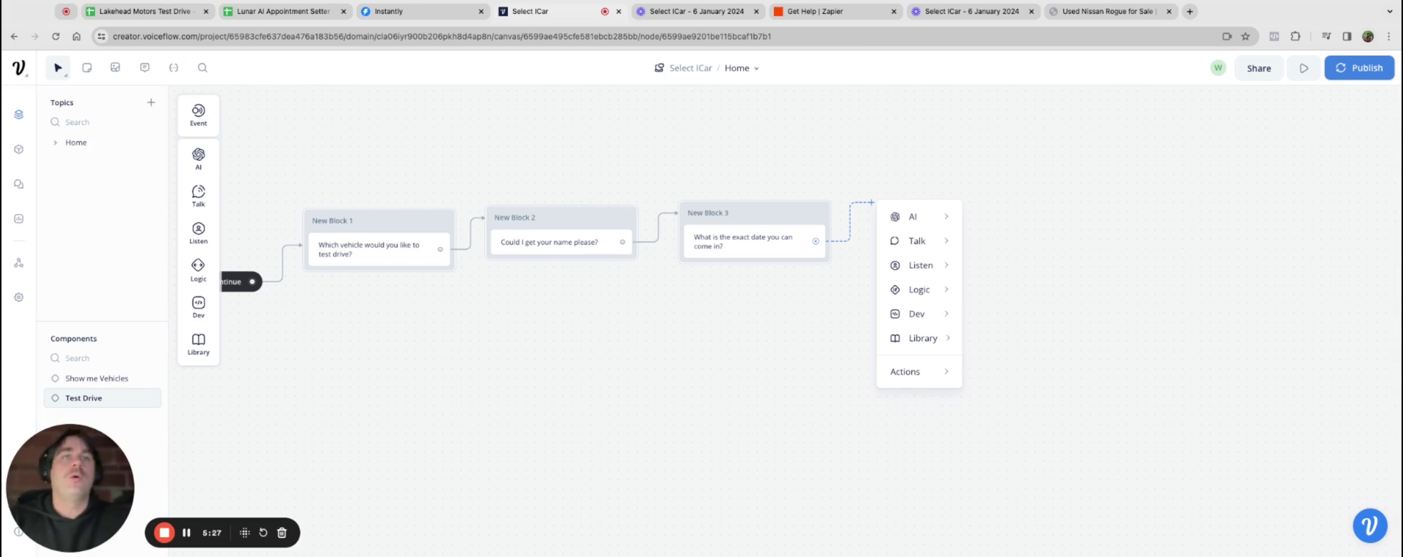
mouse_move(926, 314)
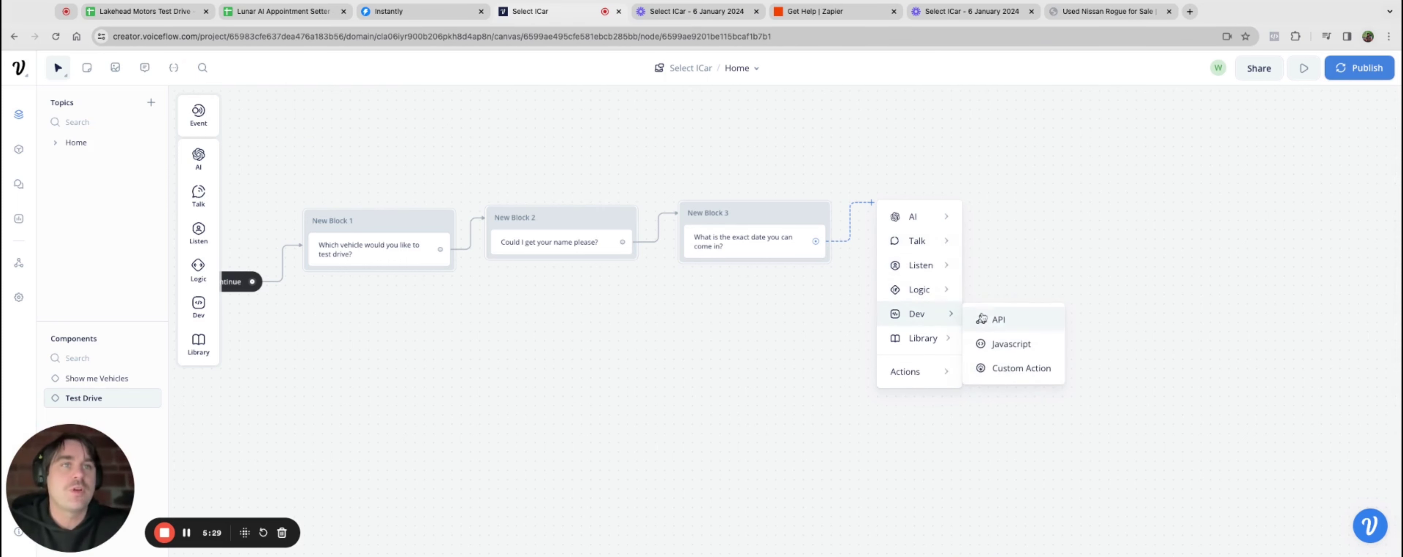
left_click(993, 319)
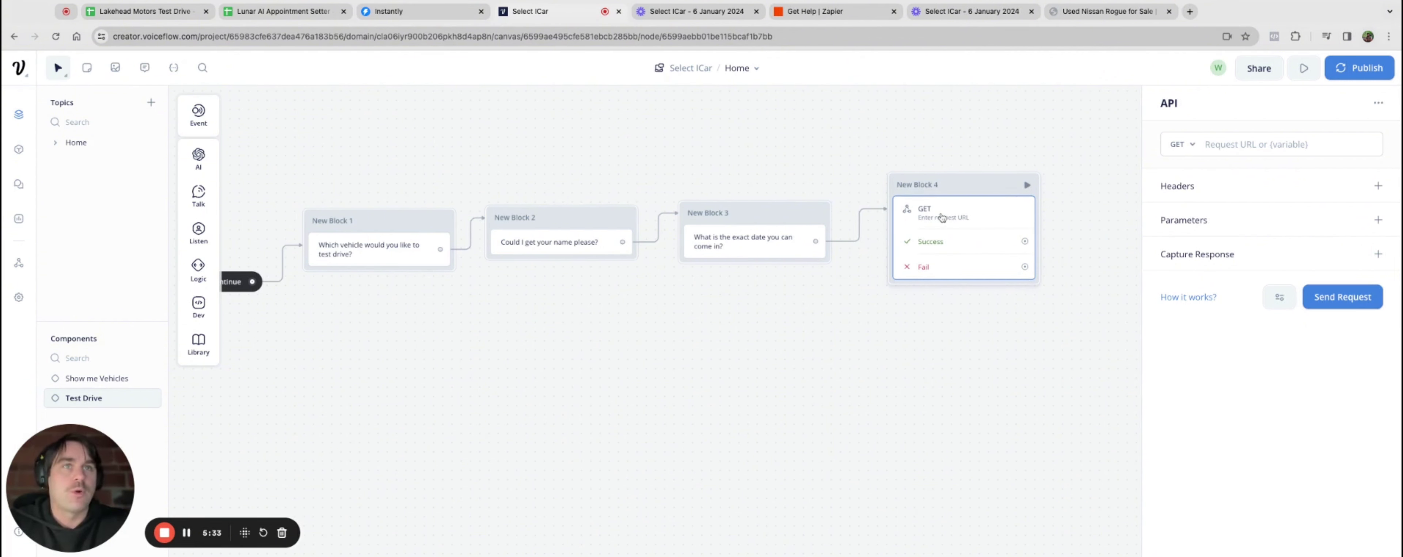
left_click(1191, 145)
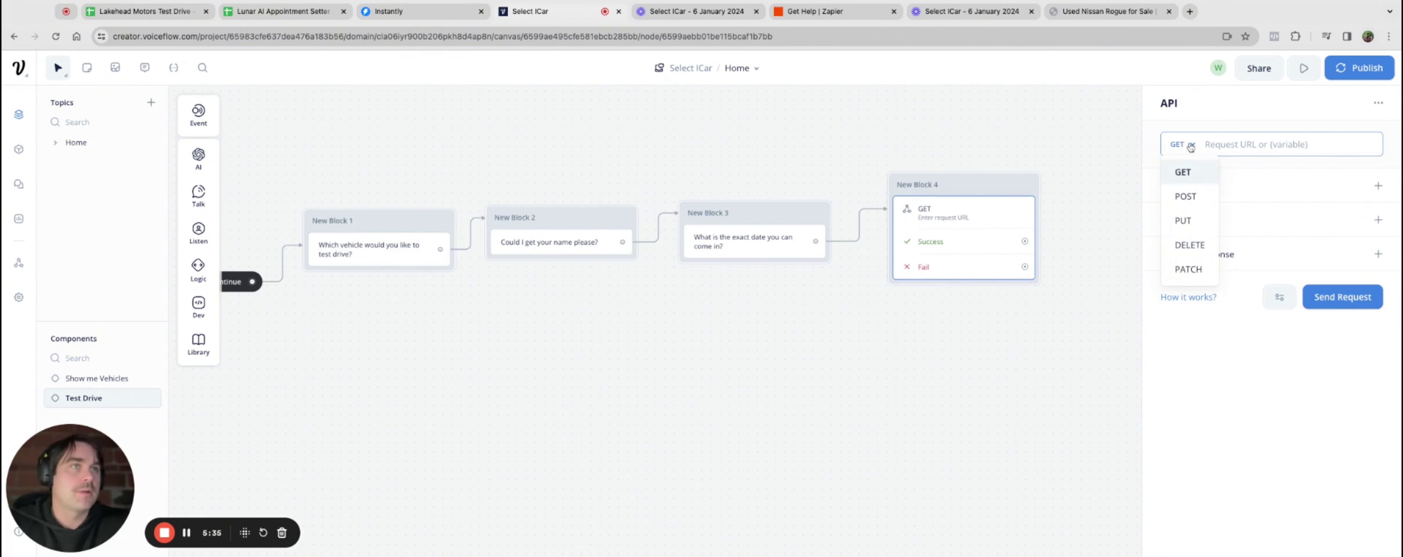
left_click(1194, 198)
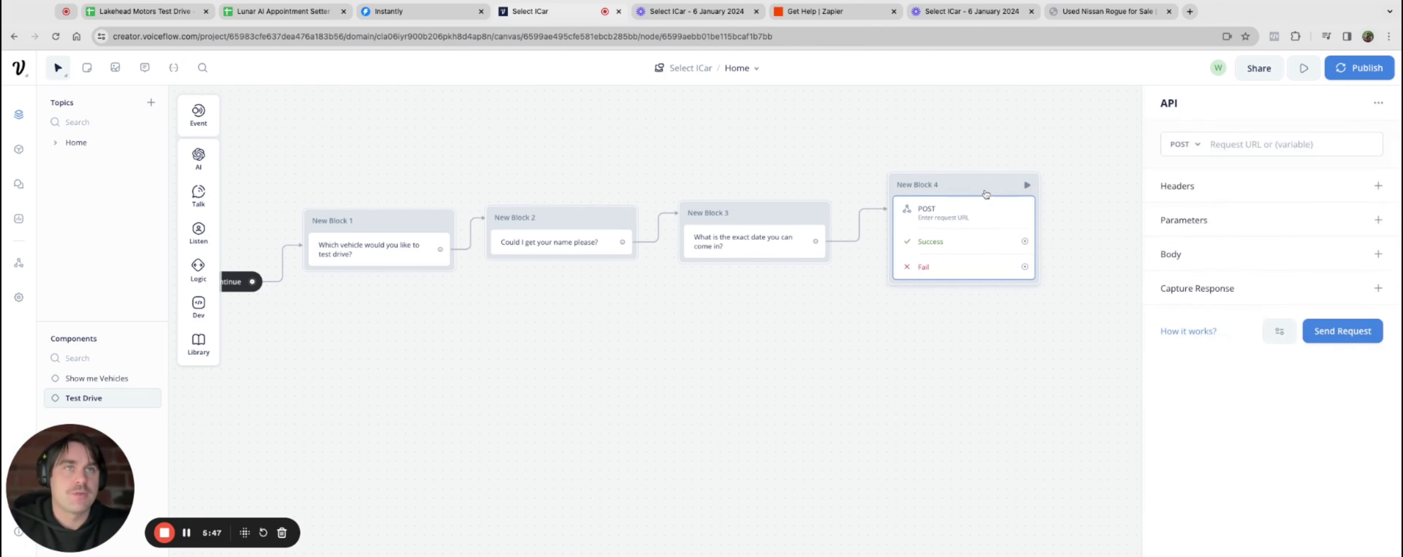
key("Delete")
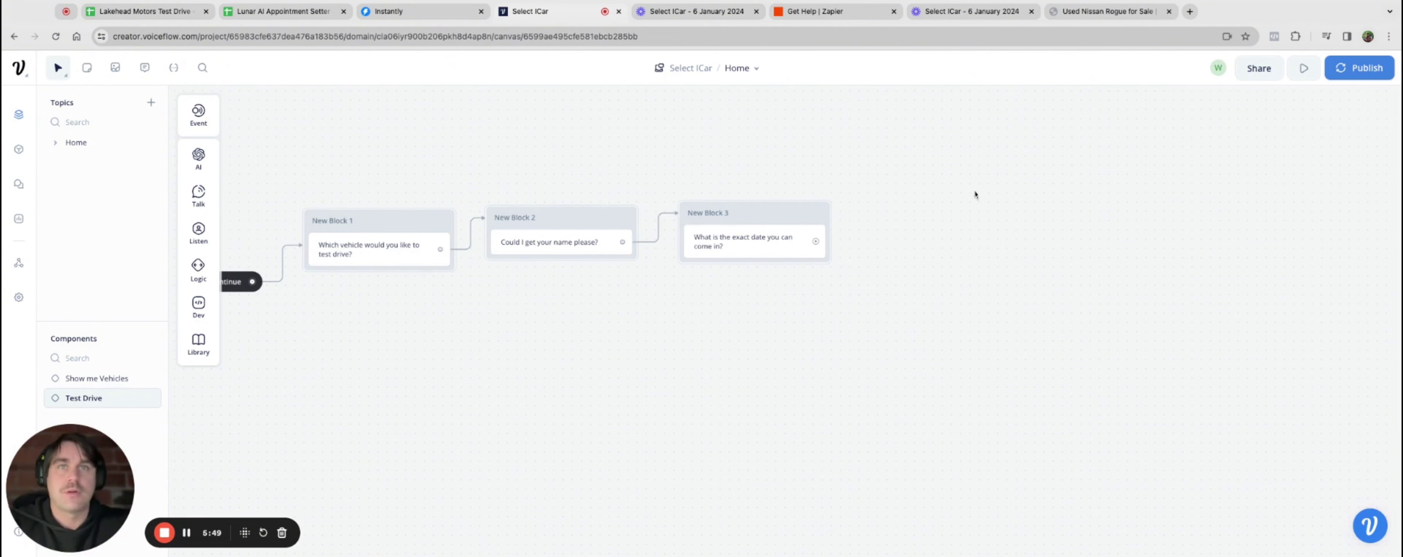
Add a Capture step beneath the question in each of New Block 1, New Block 2 and New Block 3
left_click(789, 219)
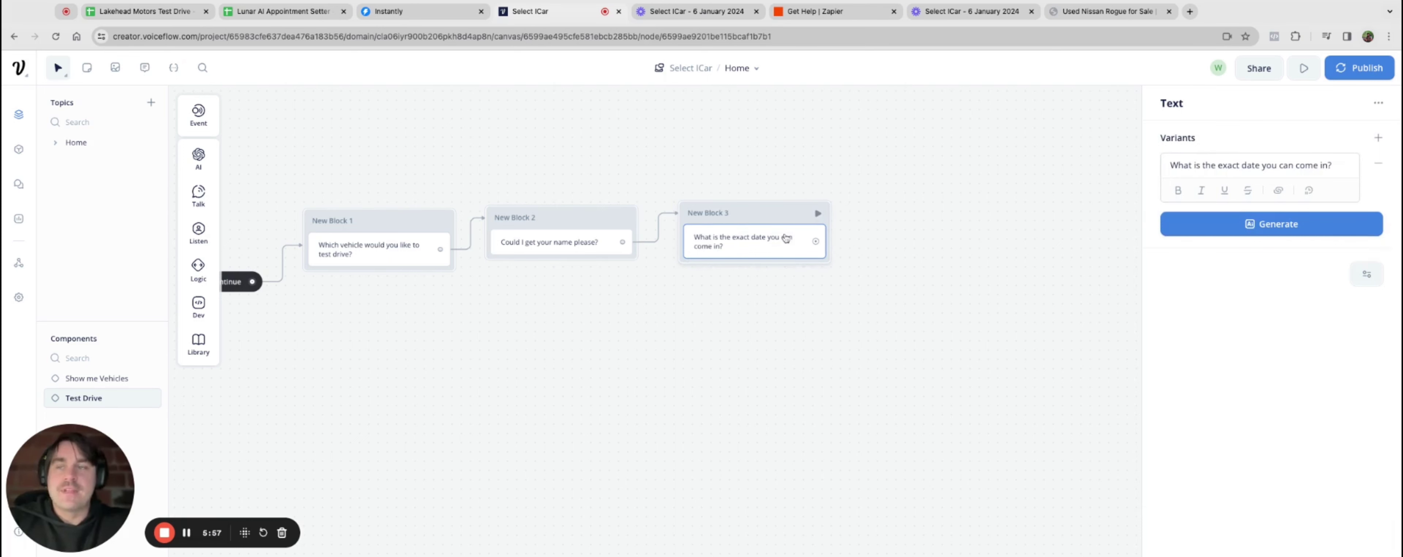
scroll(774, 270, "left", 3)
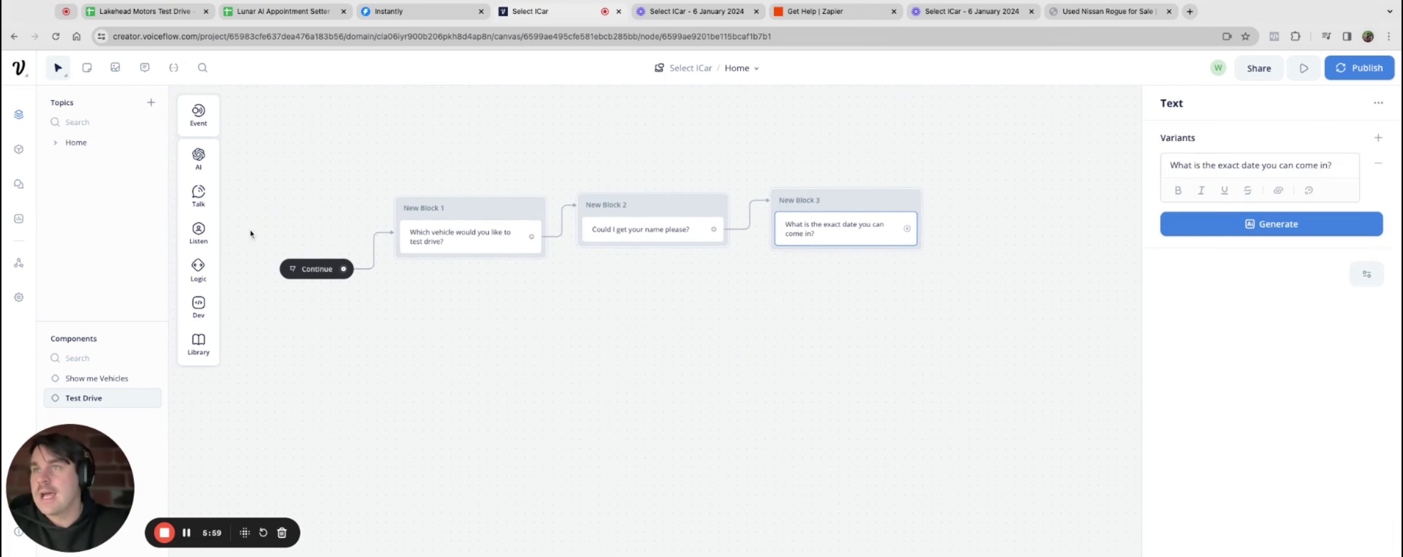
mouse_move(203, 282)
mouse_move(198, 233)
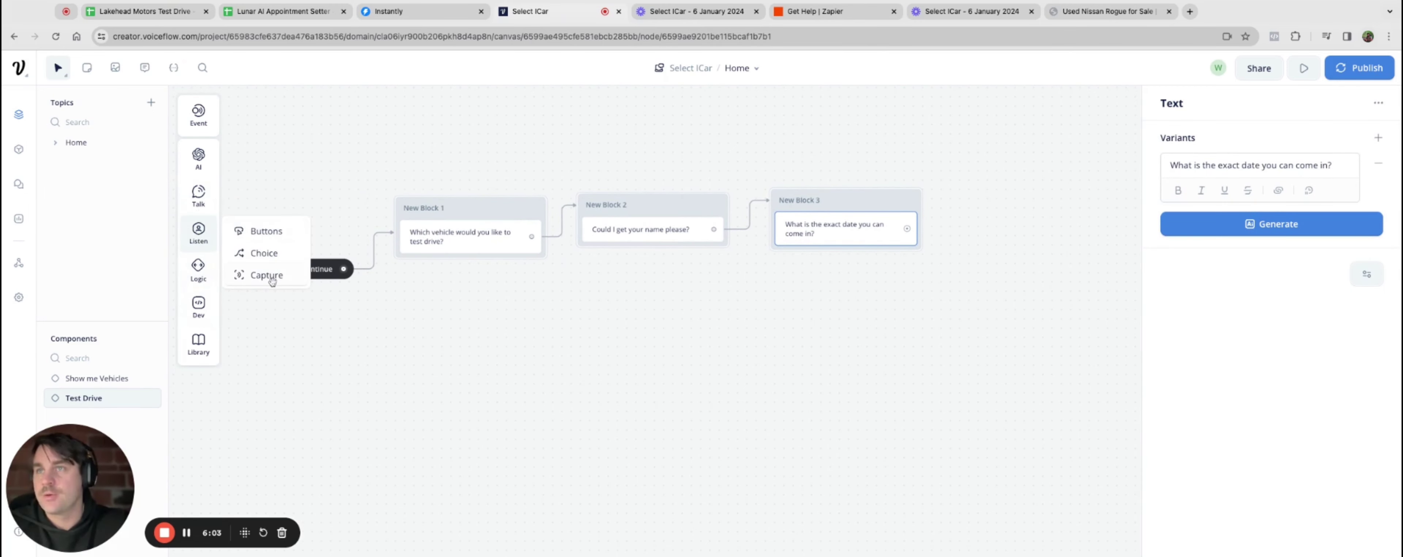
left_click_drag(272, 281, 463, 269)
mouse_move(198, 233)
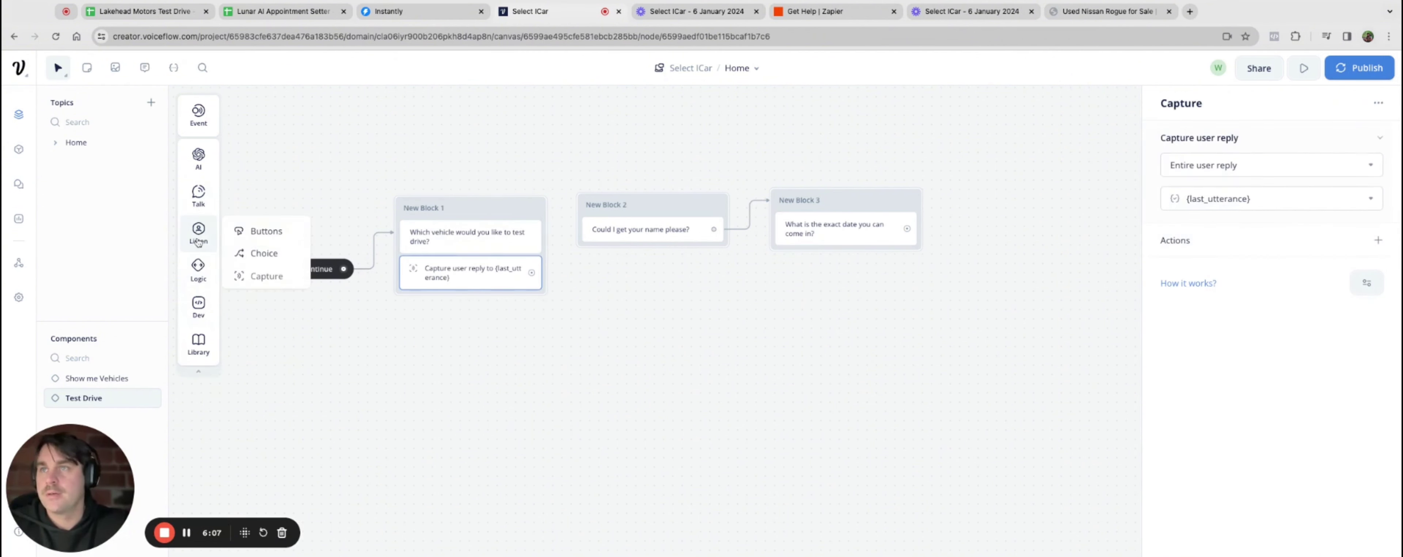
left_click_drag(280, 285, 648, 256)
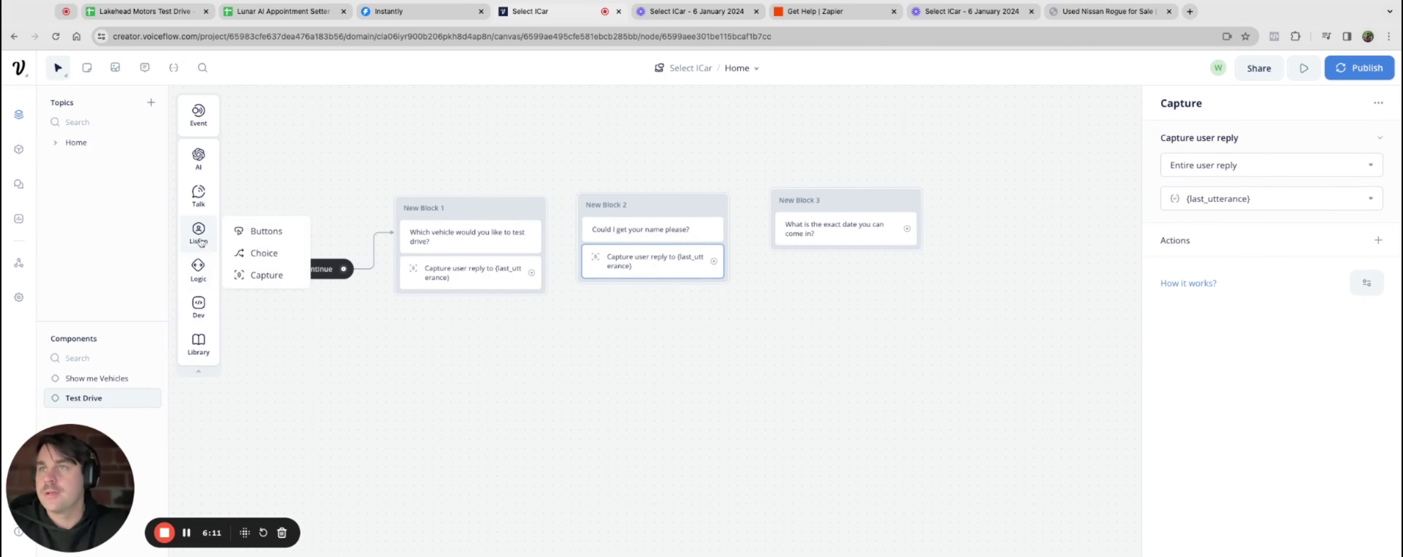
mouse_move(218, 248)
left_click_drag(275, 276, 845, 261)
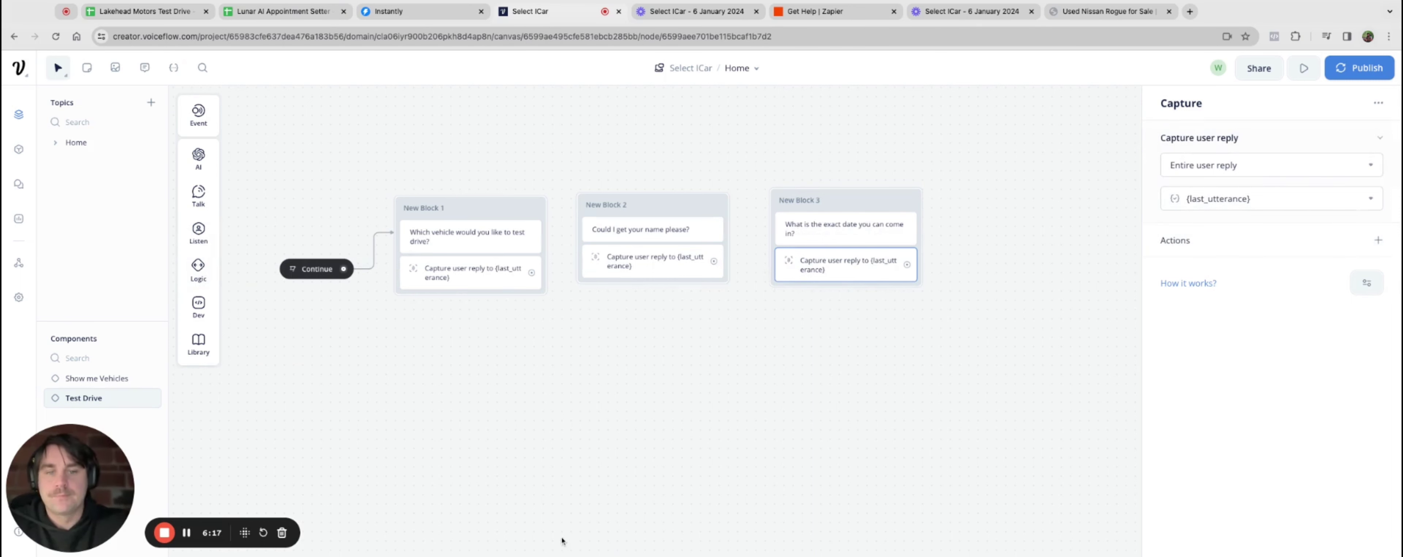
Store the captured reply in New Block 1 in a new variable named testdrive
left_click(481, 270)
left_click(1199, 198)
left_click_drag(1252, 199, 1186, 191)
key("BackSpace")
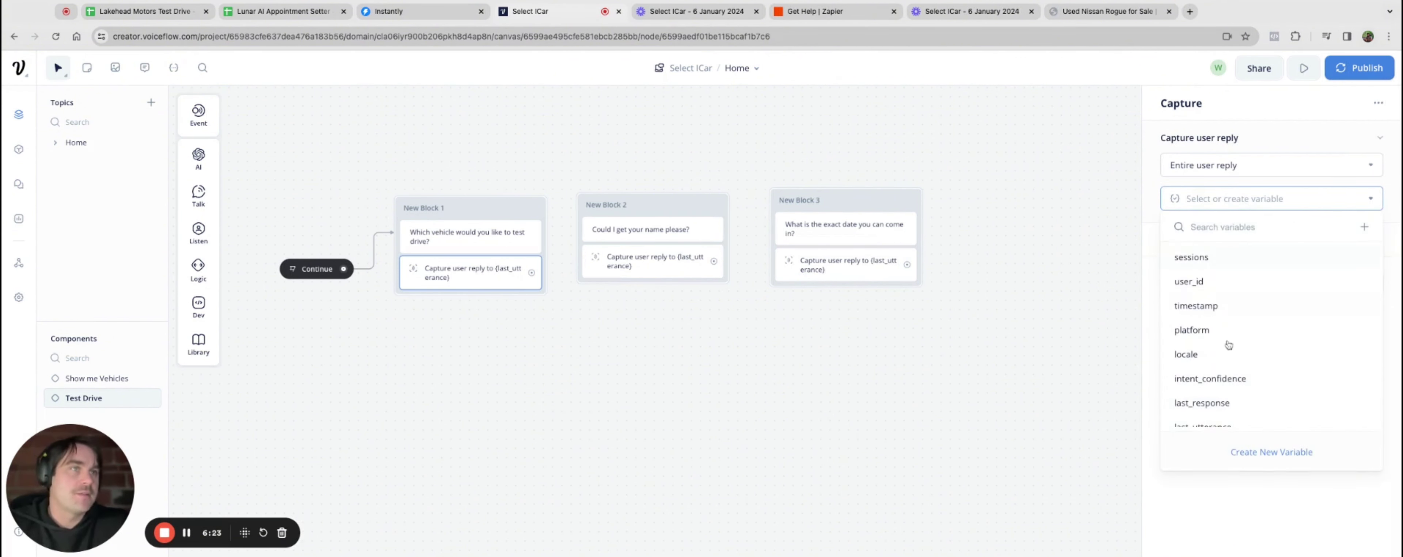
left_click(1242, 454)
type("t")
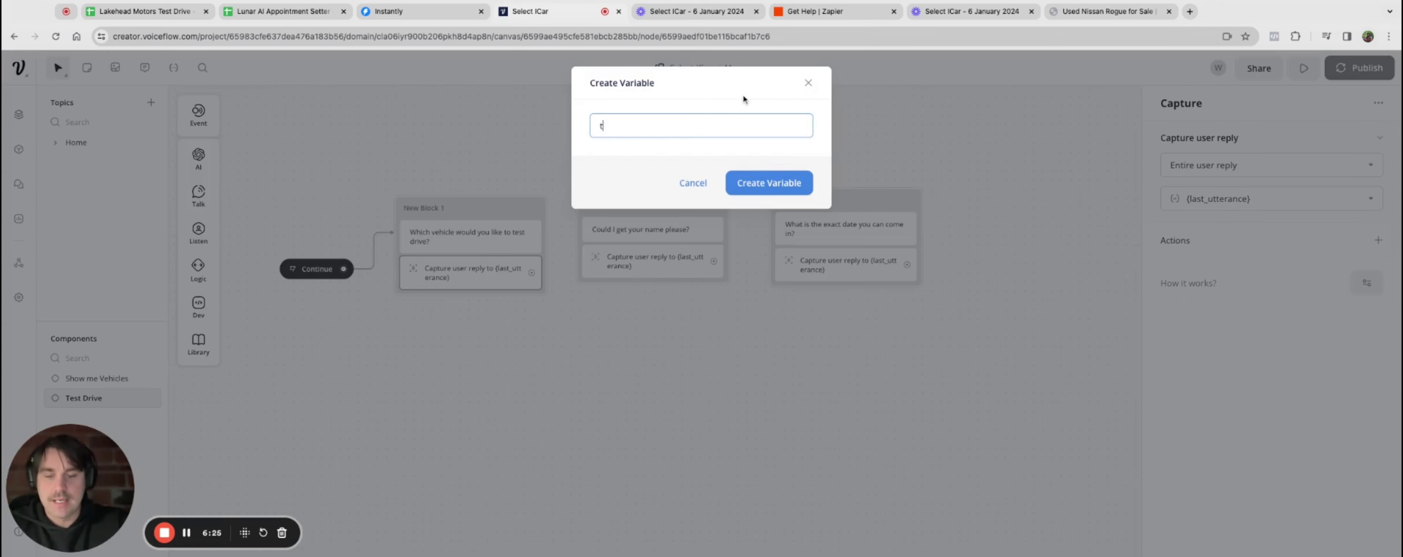
type("estdrive")
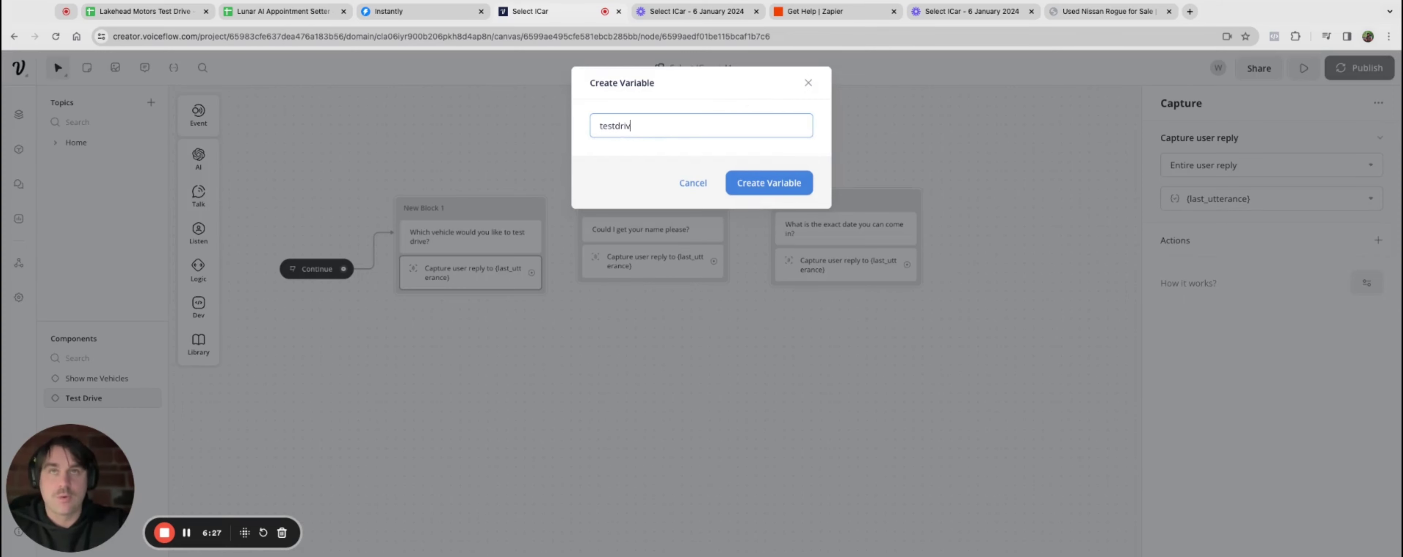
left_click(774, 181)
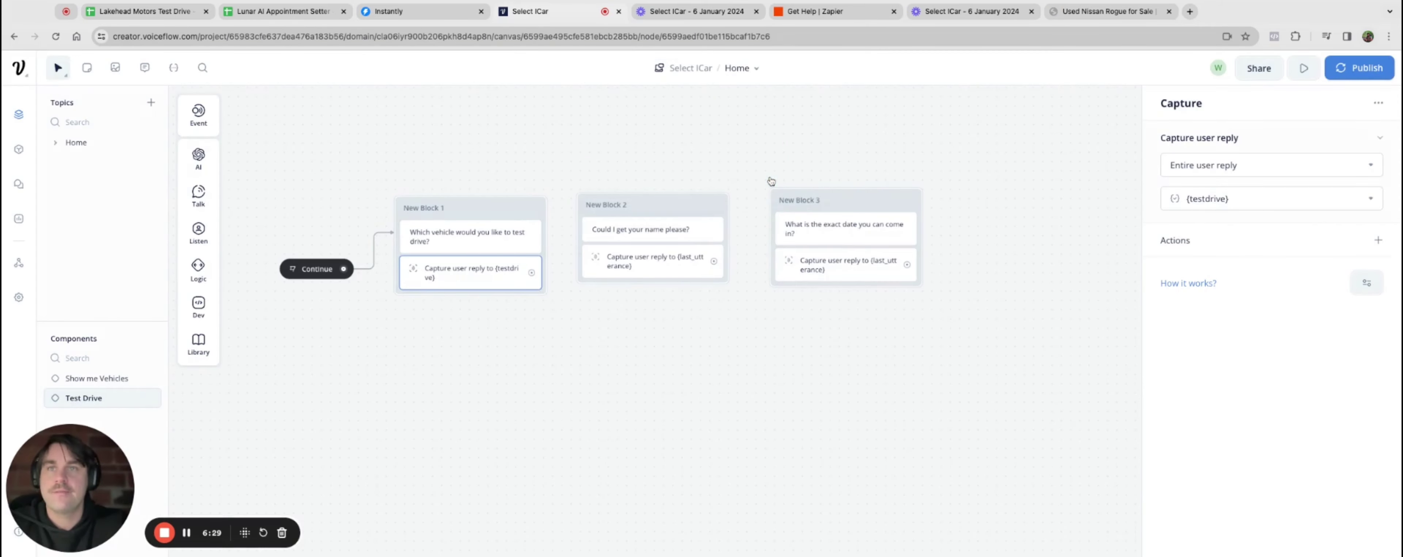
Store the captured reply in New Block 2 in a new variable named capturename
left_click(715, 264)
left_click(1254, 201)
left_click_drag(1253, 200, 1186, 200)
key("BackSpace")
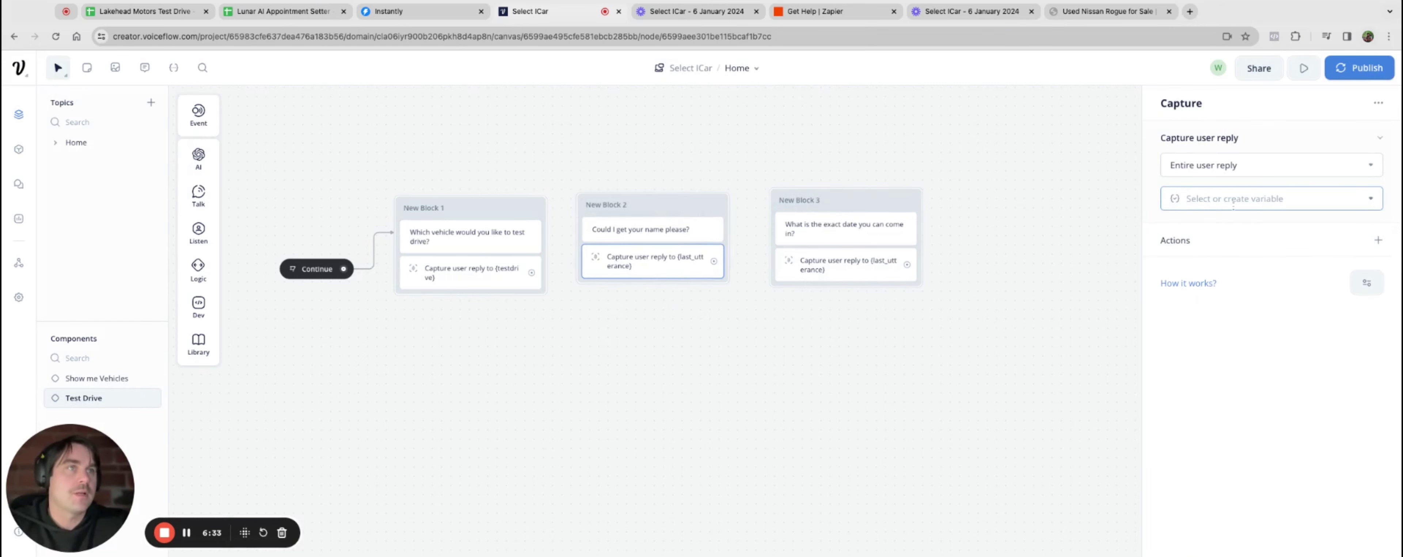
left_click(1239, 458)
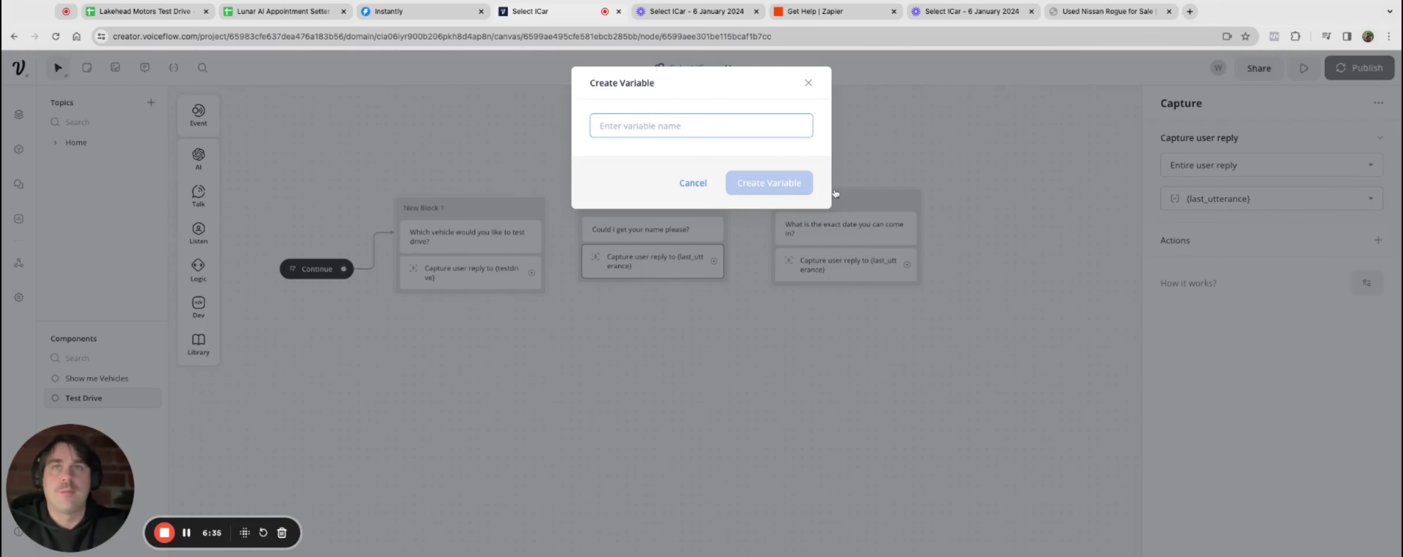
type("testdrive")
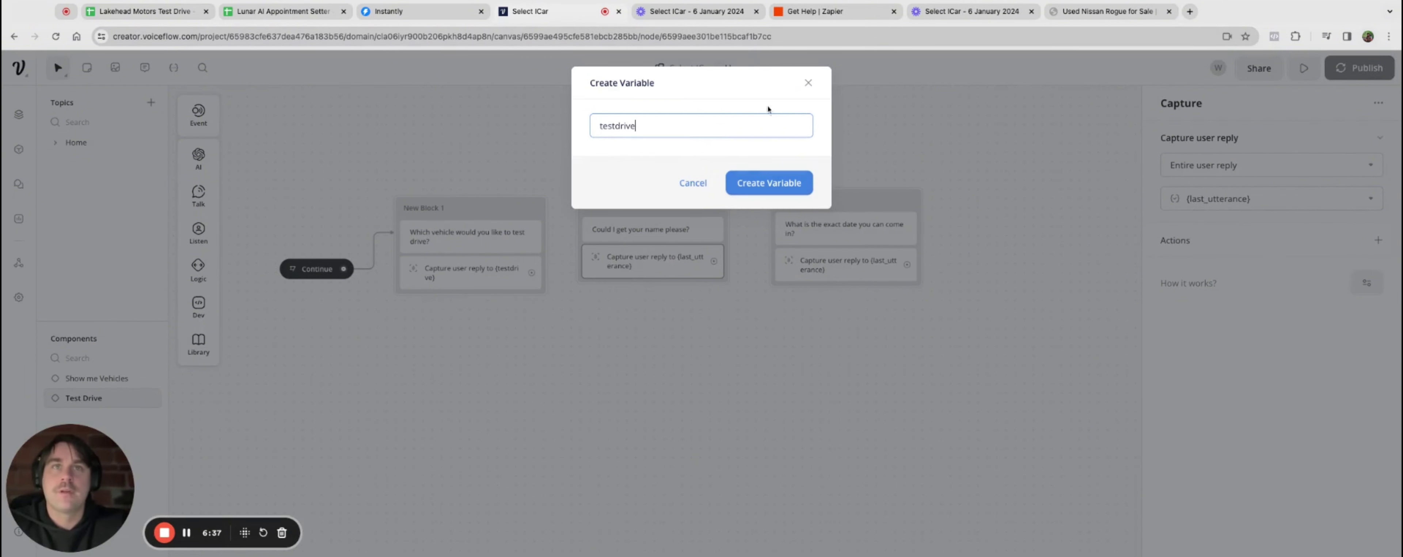
left_click(770, 183)
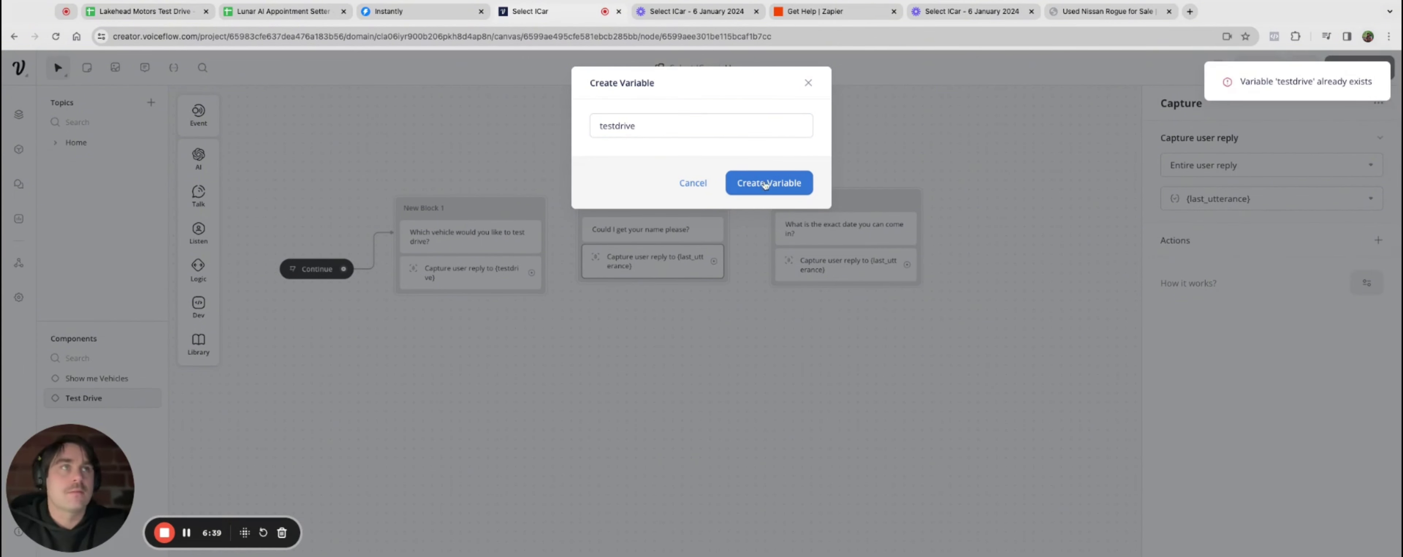
left_click(657, 124)
double_click(657, 125)
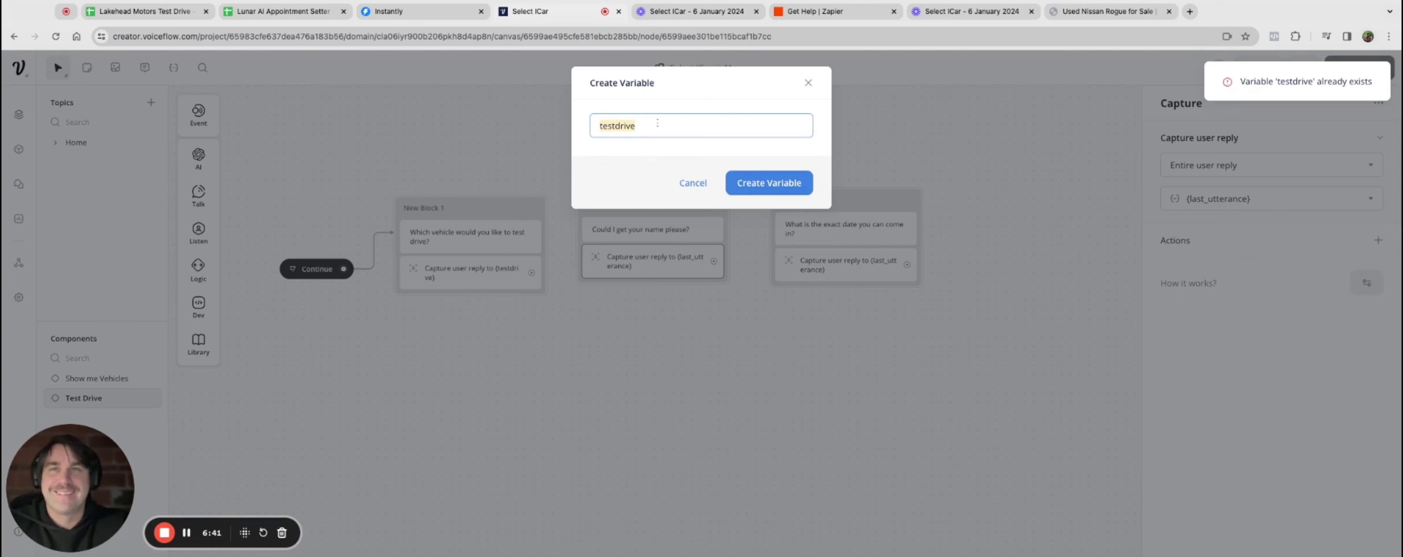
key("BackSpace")
type("capturename")
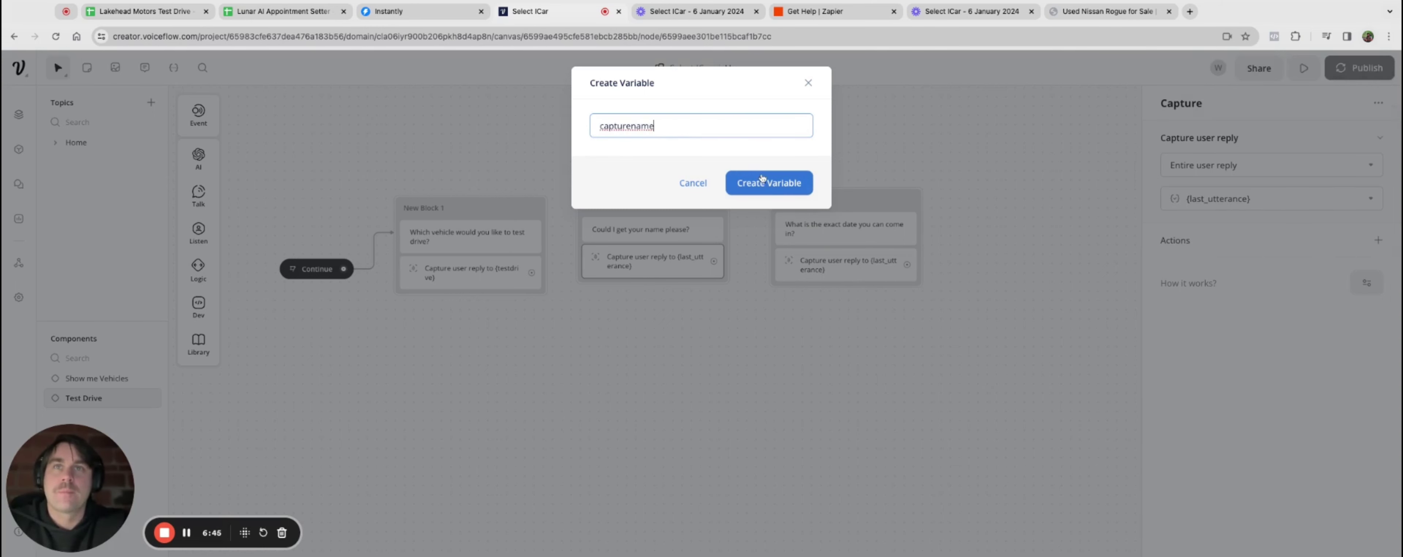
left_click(773, 189)
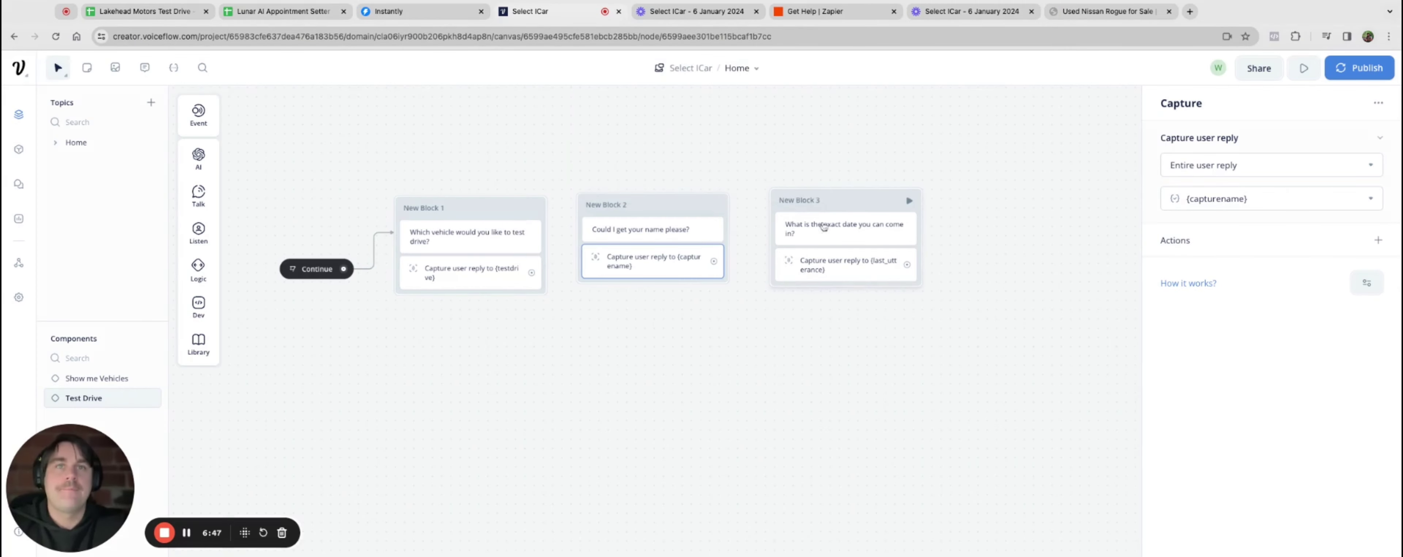
Clear the variable selection of the Capture step in New Block 3
left_click(859, 265)
left_click(1257, 199)
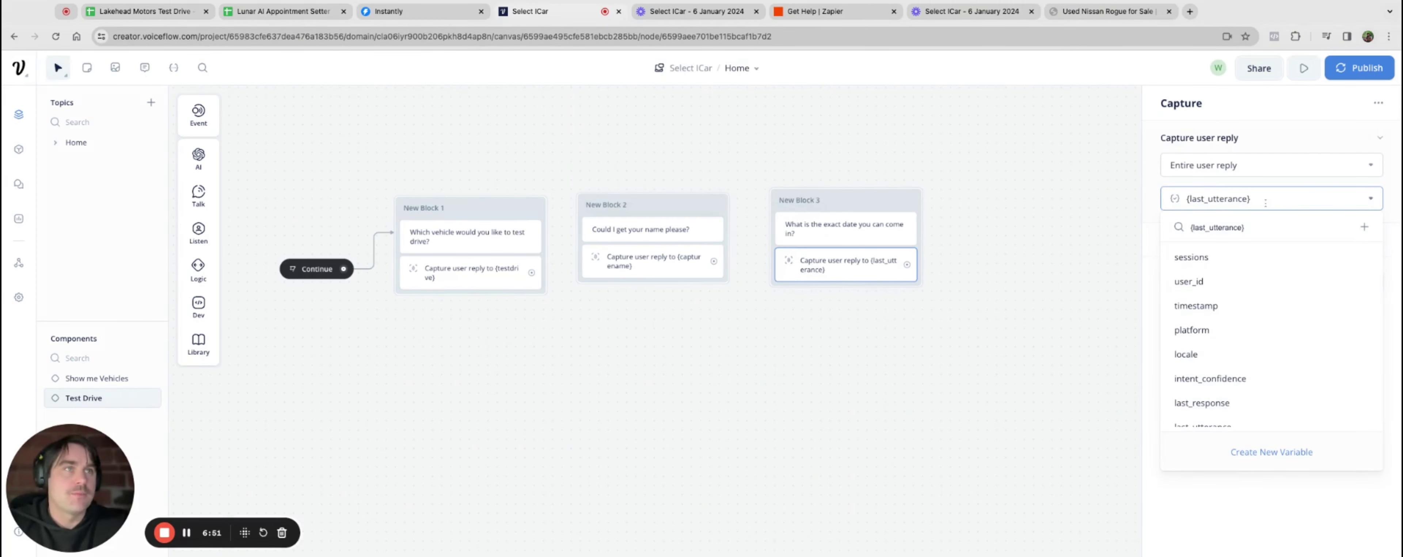
left_click_drag(1255, 198, 1186, 199)
key("BackSpace")
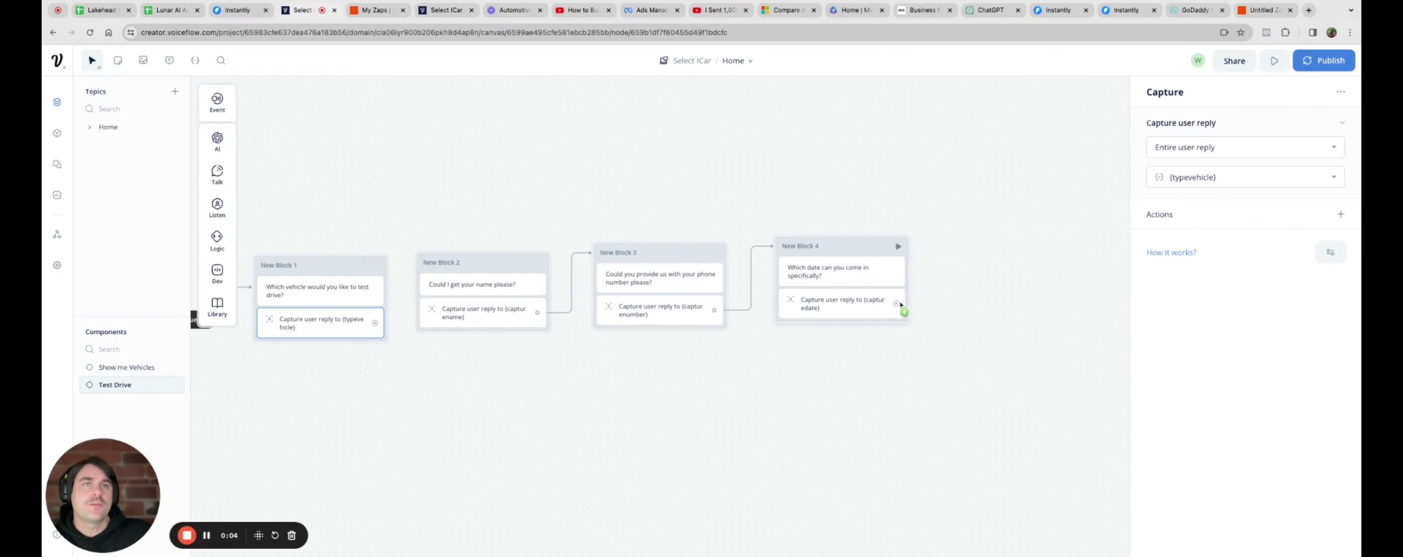
Connect an API block after New Block 4's date capture and set its request method to POST
scroll(900, 299, "down", 1)
left_click_drag(900, 300, 950, 231)
mouse_move(996, 328)
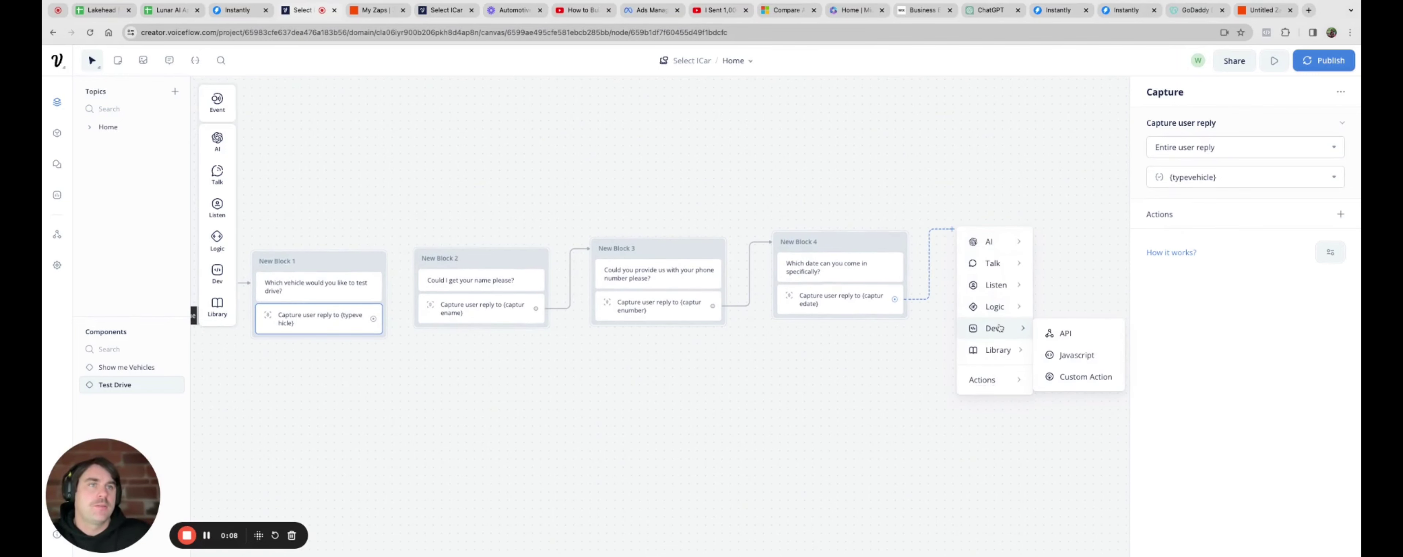
left_click(1066, 334)
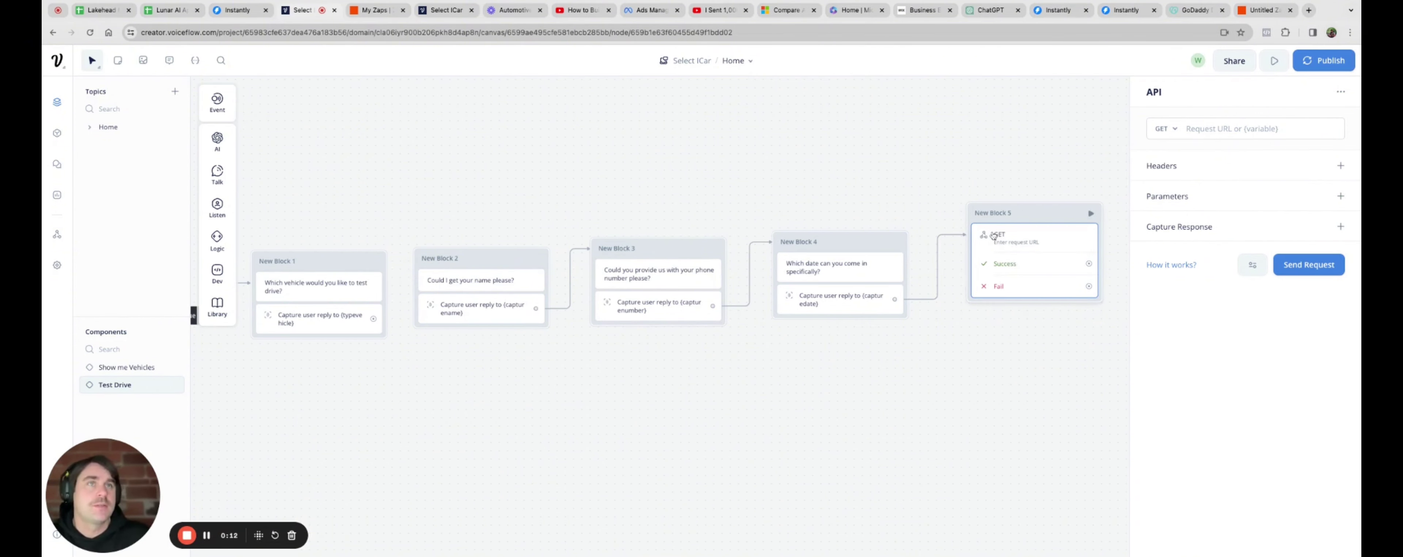
left_click(1168, 129)
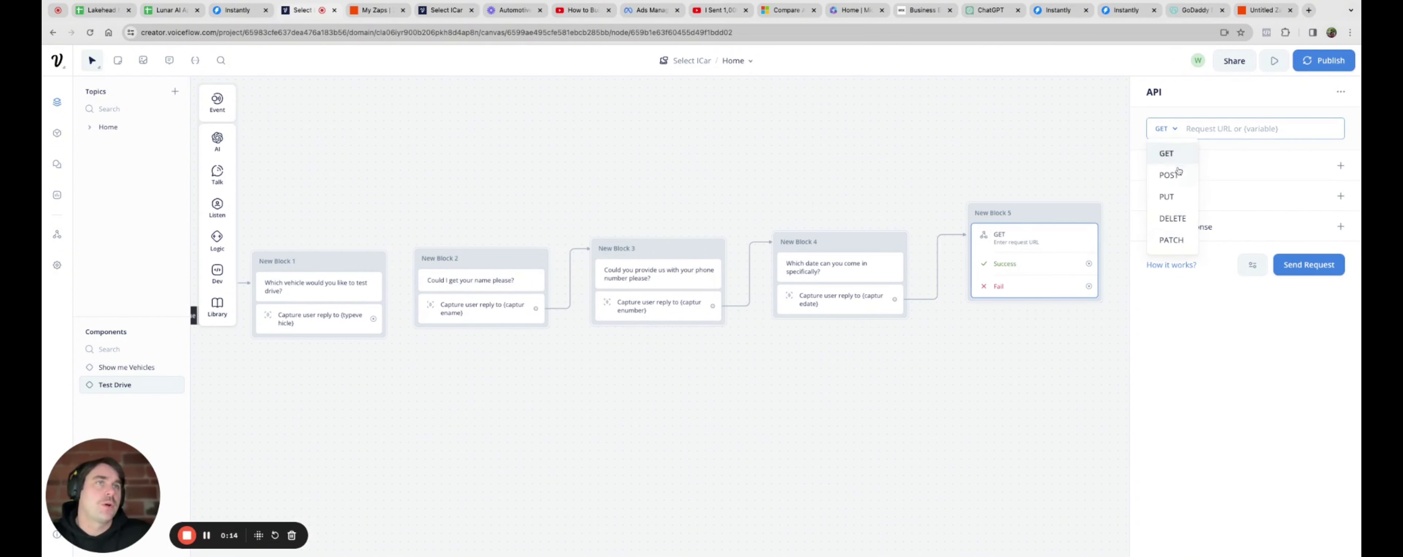
left_click(1177, 175)
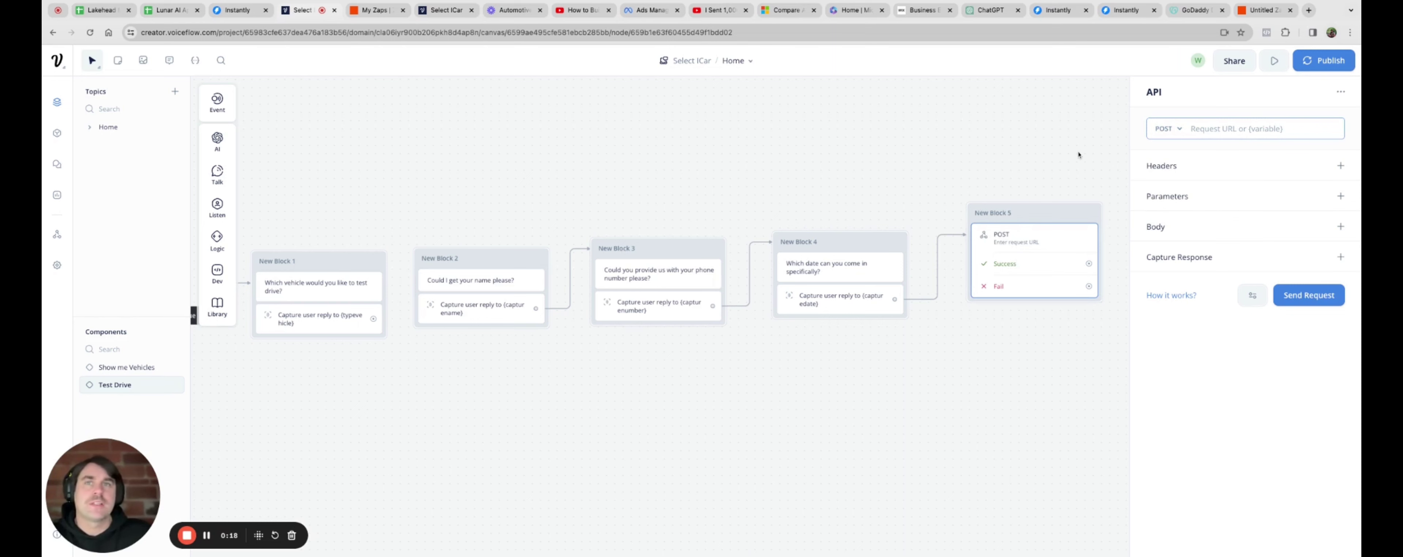
Add a header to the API request with key typevehicle and the {typevehicle} variable as its value
left_click(1340, 166)
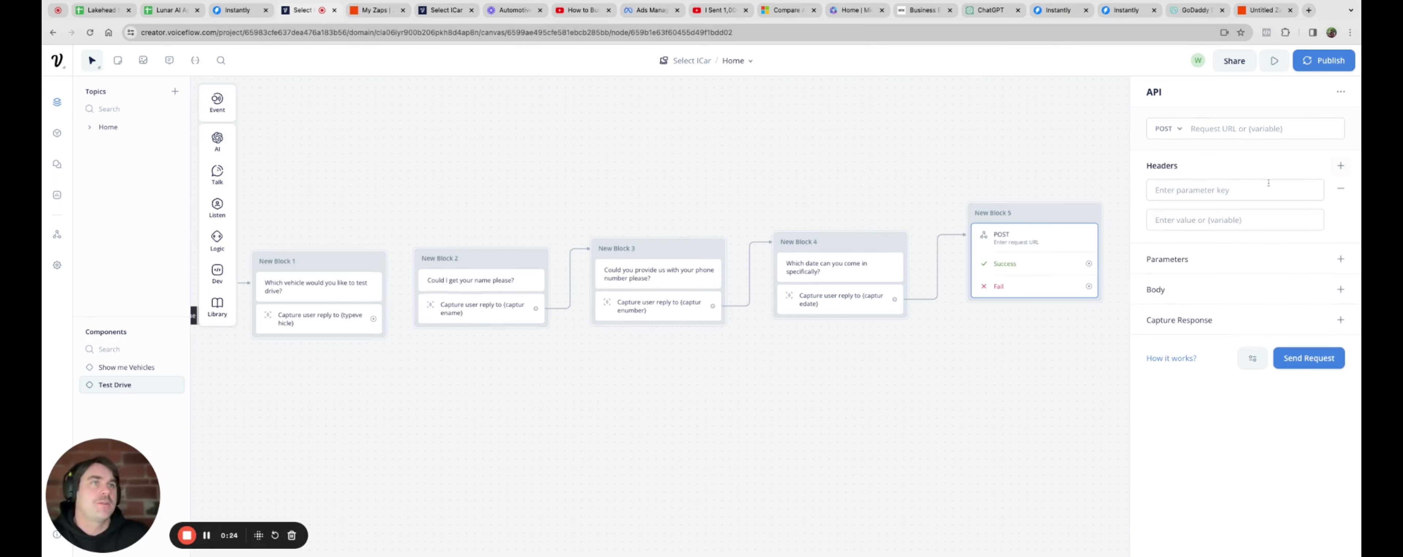
left_click(1207, 190)
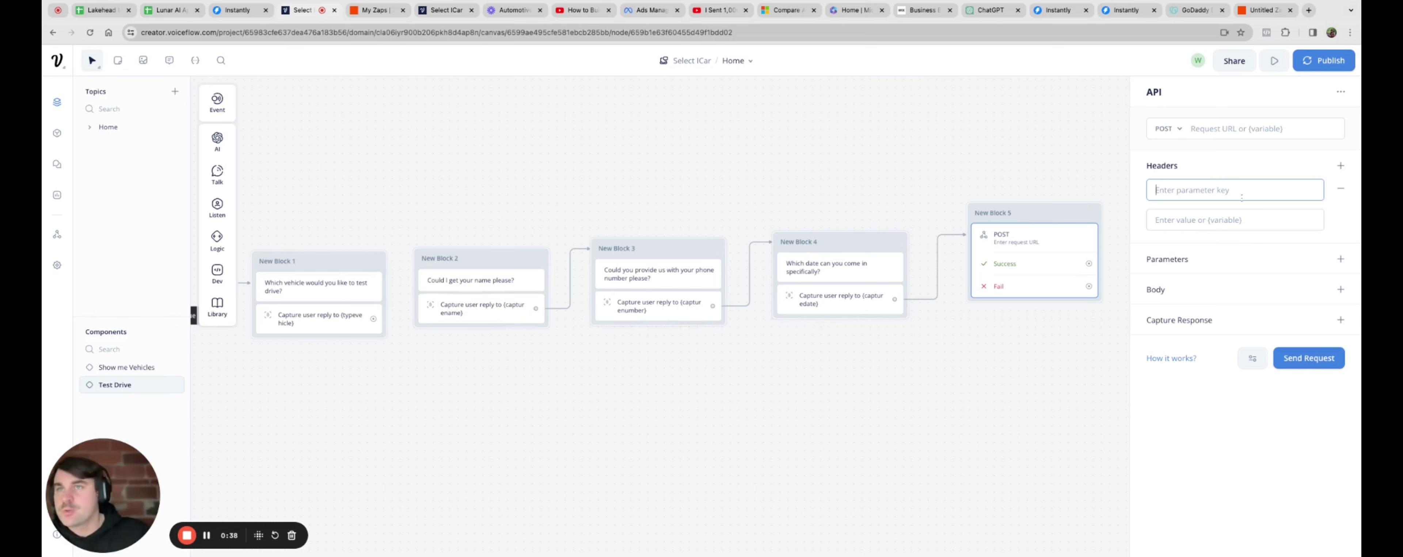
type("typevehicle")
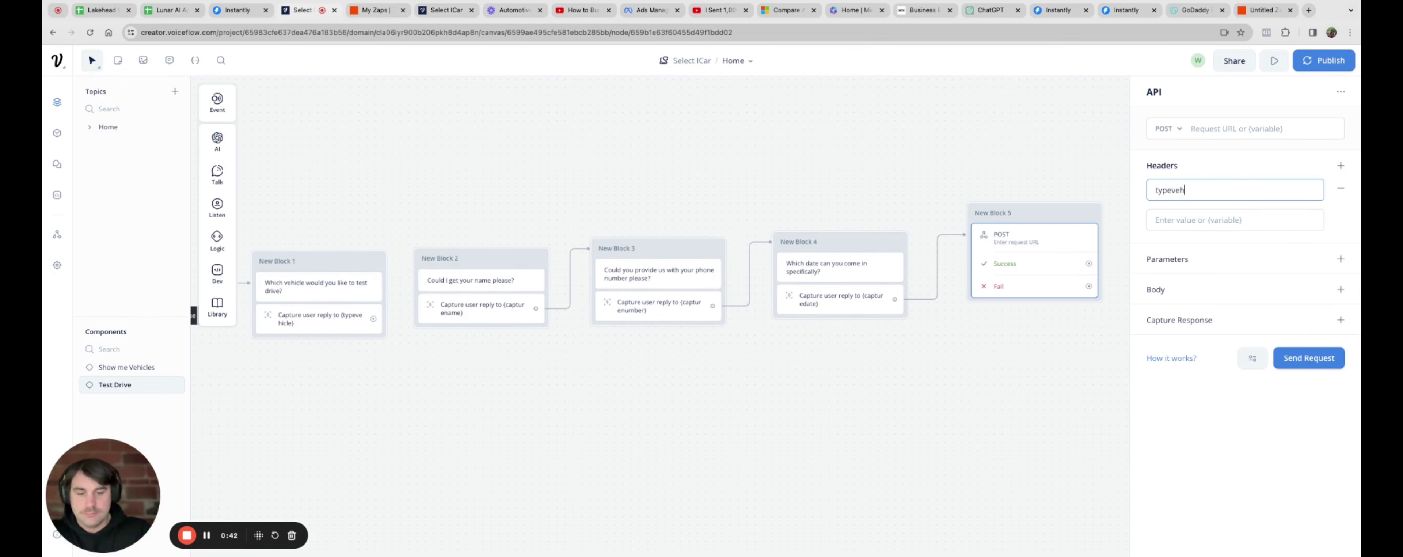
left_click(1222, 220)
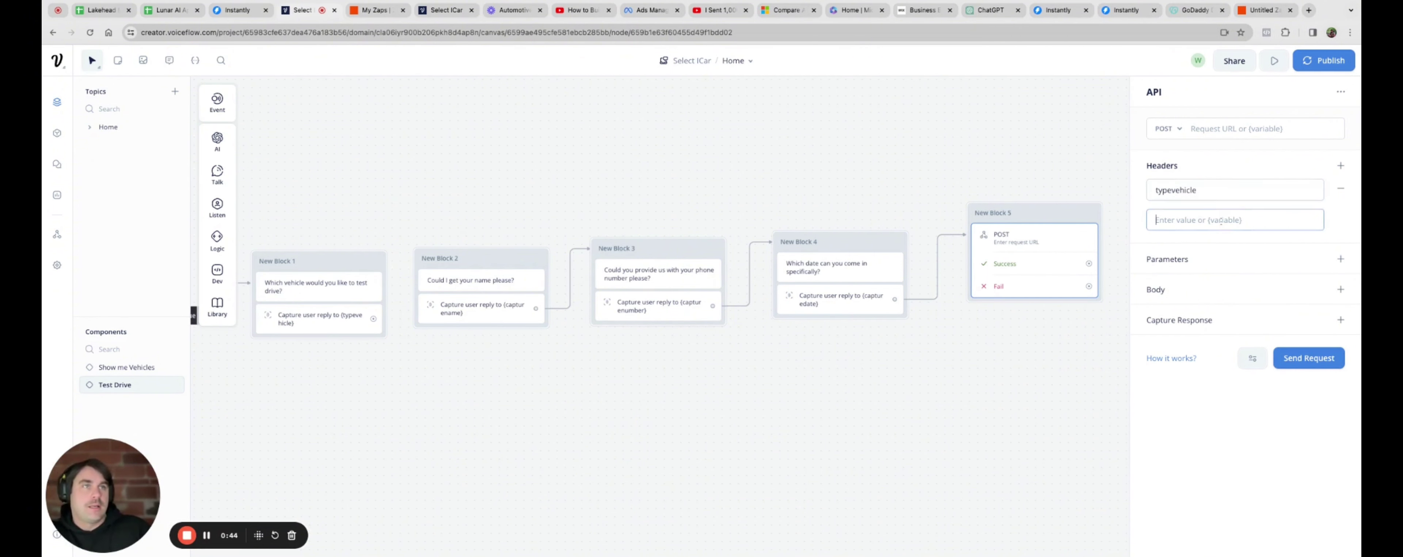
type("{")
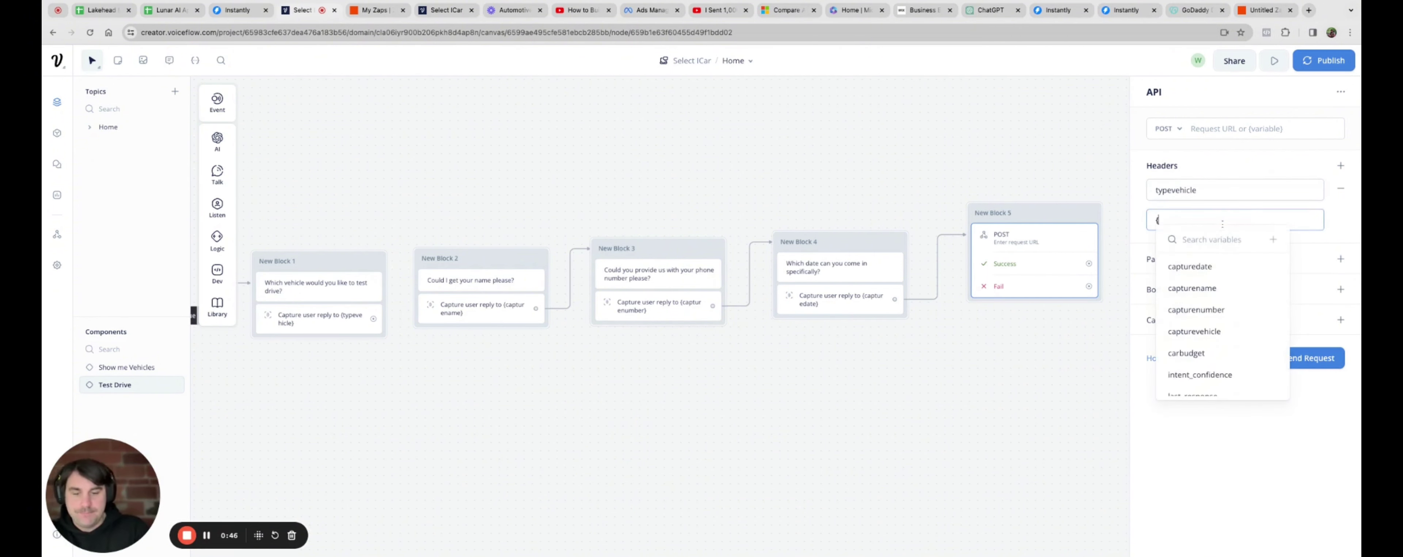
type("typevehicle")
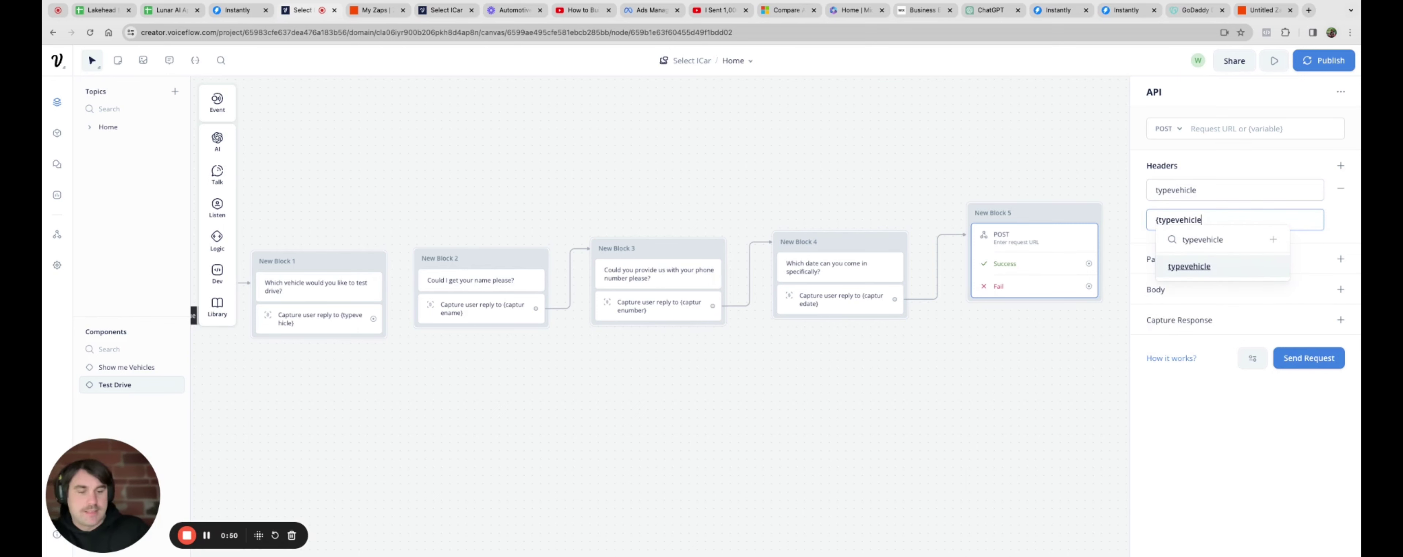
key("Return")
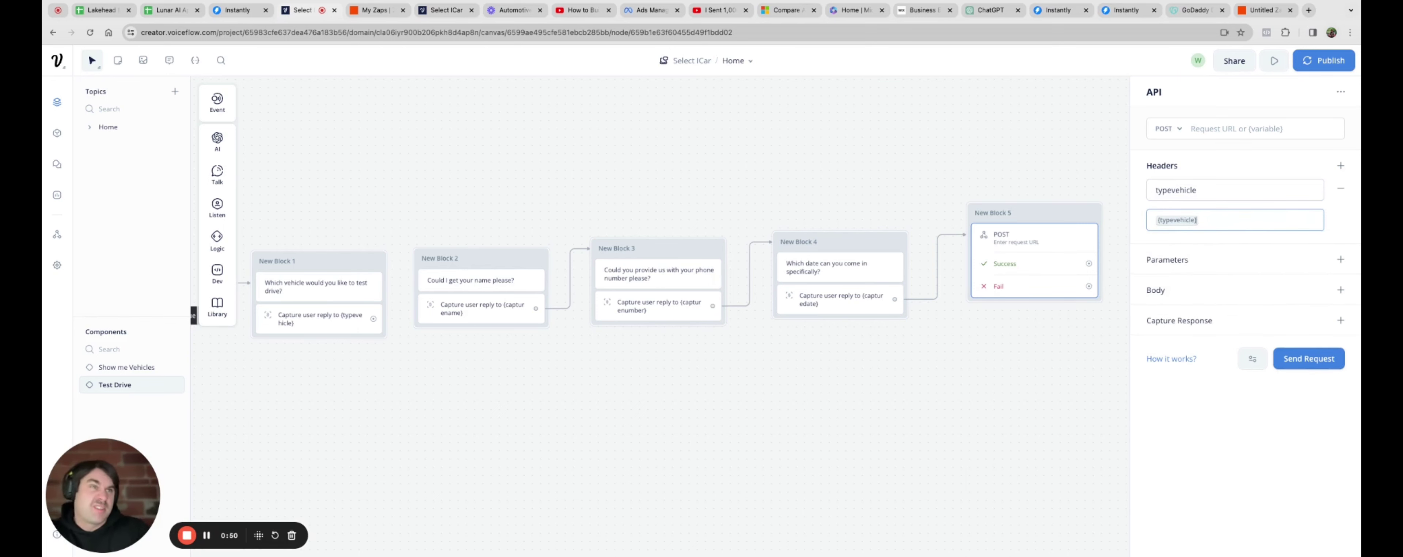
Add a second request header with key capturename and the {capturename} variable as its value
left_click(1341, 165)
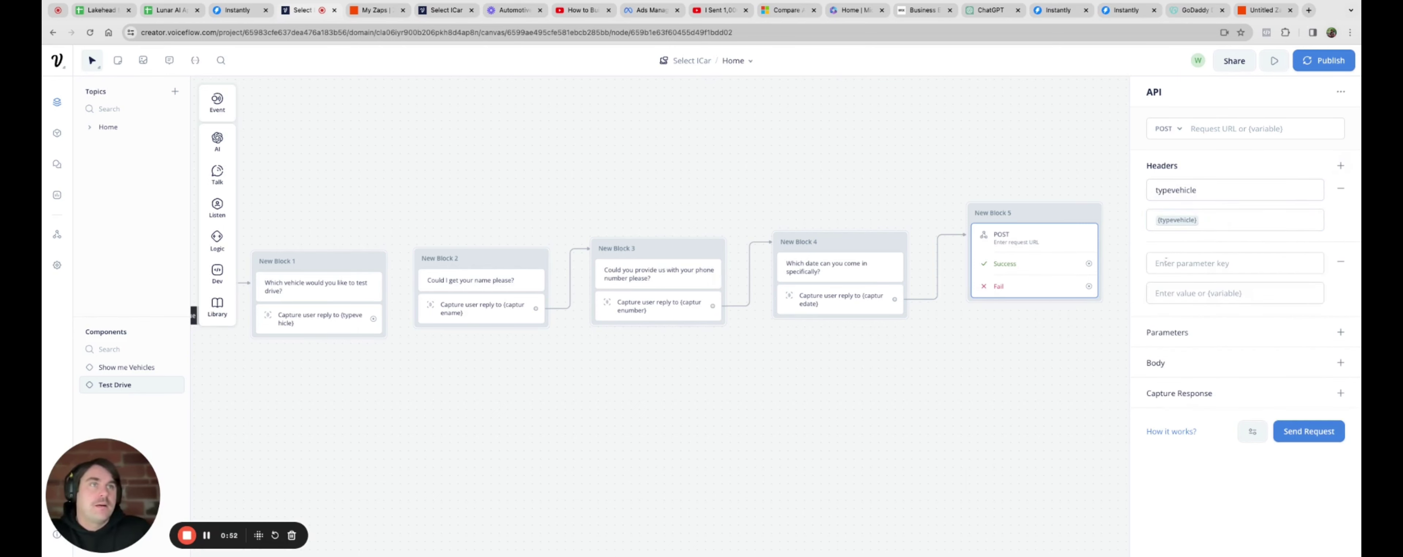
left_click(1155, 263)
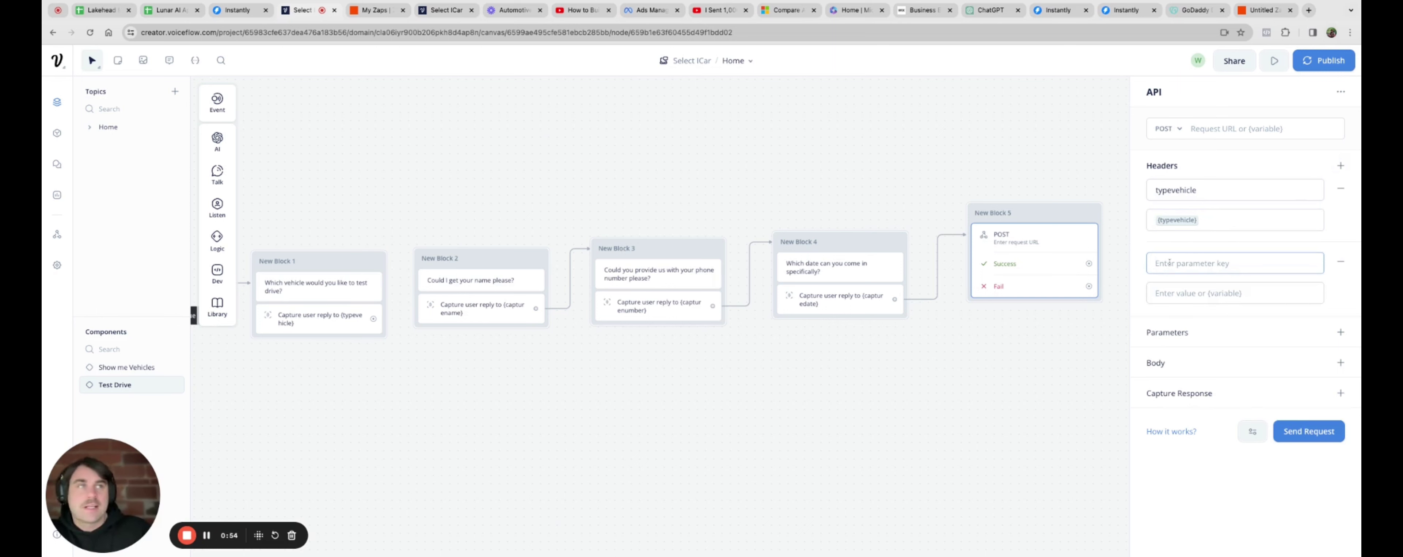
type("Cap")
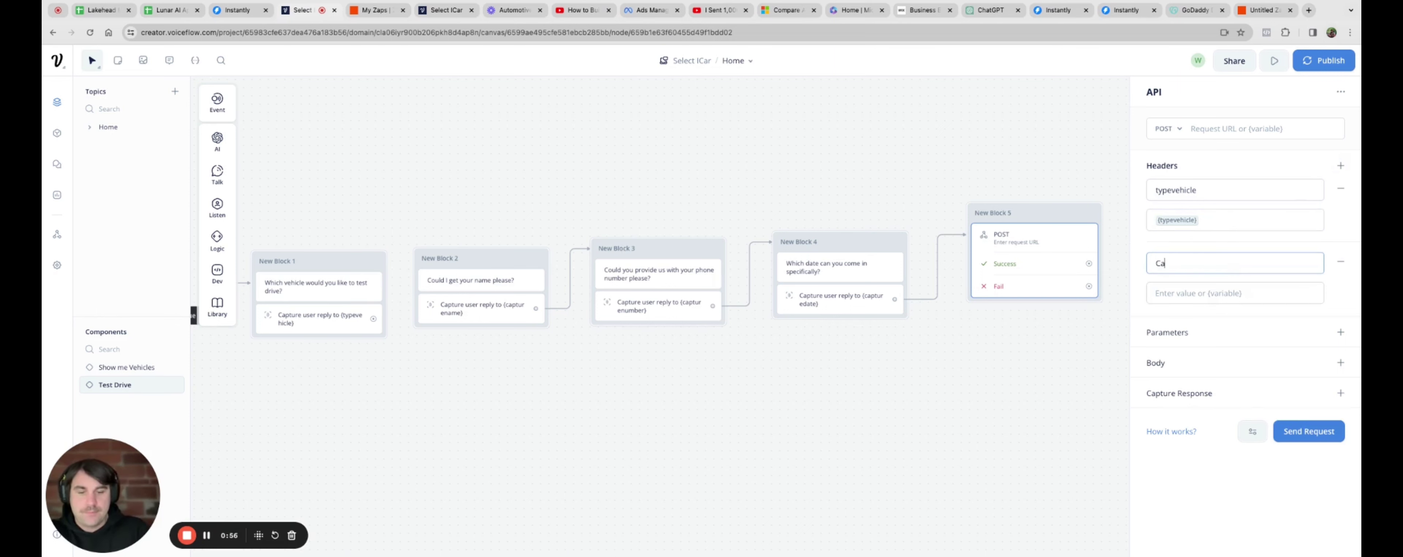
key("BackSpace")
key("BackSpace")
type("capturename")
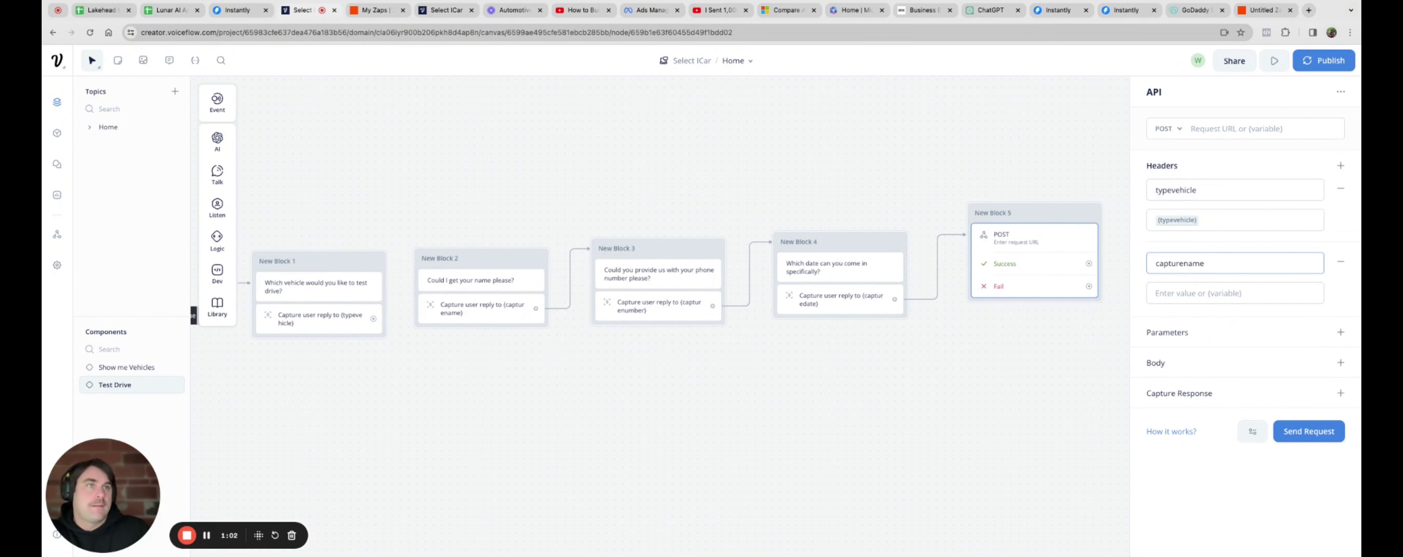
left_click(1194, 291)
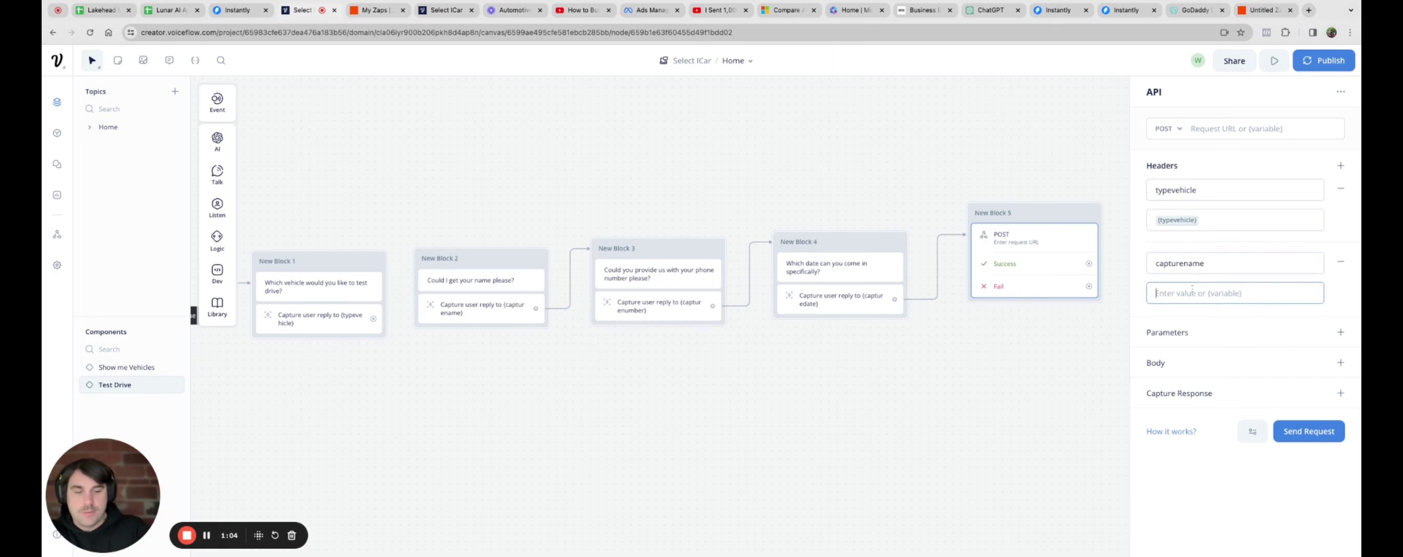
type("{capturename")
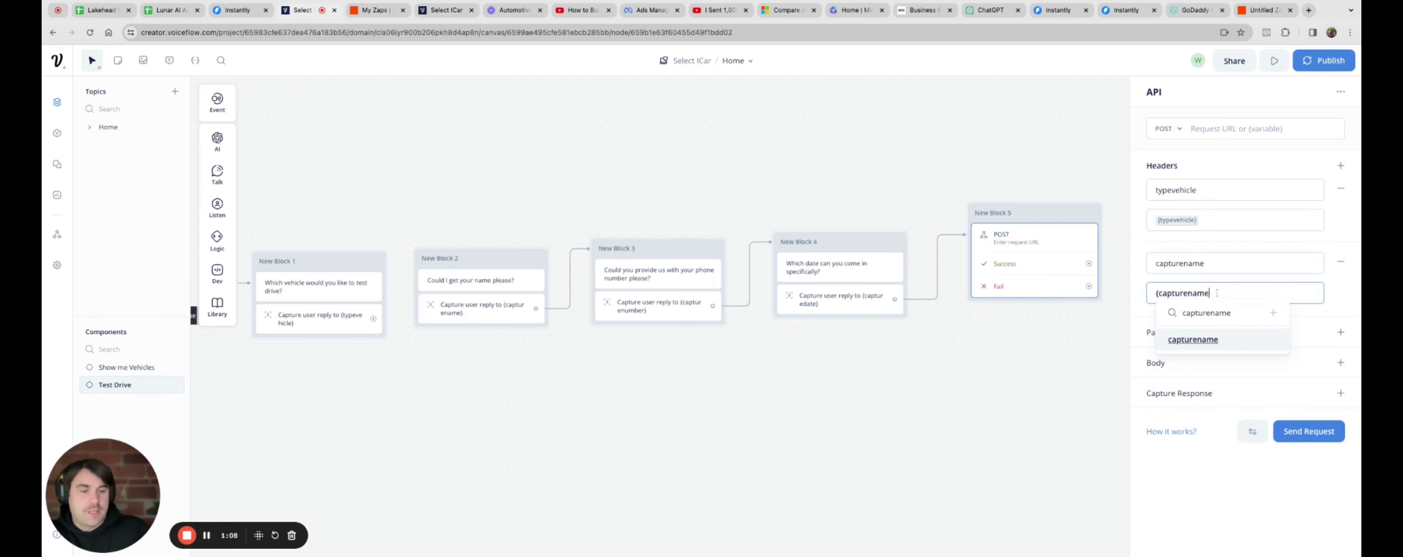
key("Return")
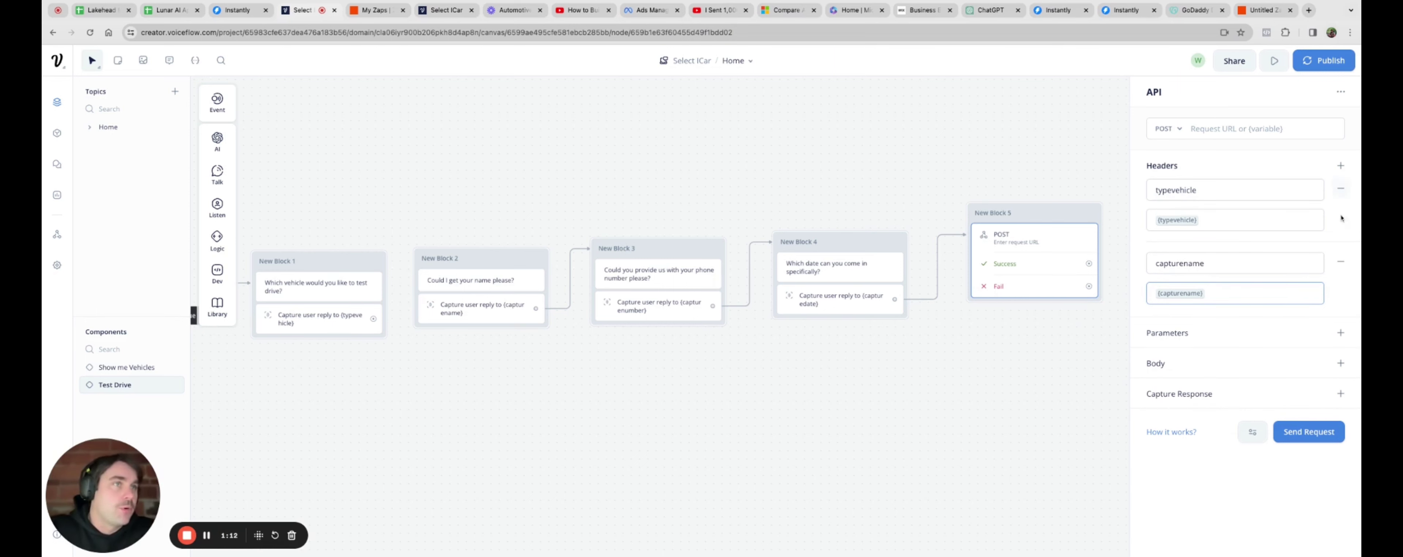
Add a third request header with key capturenumber and the text {capturenumner} as its value
left_click(1341, 166)
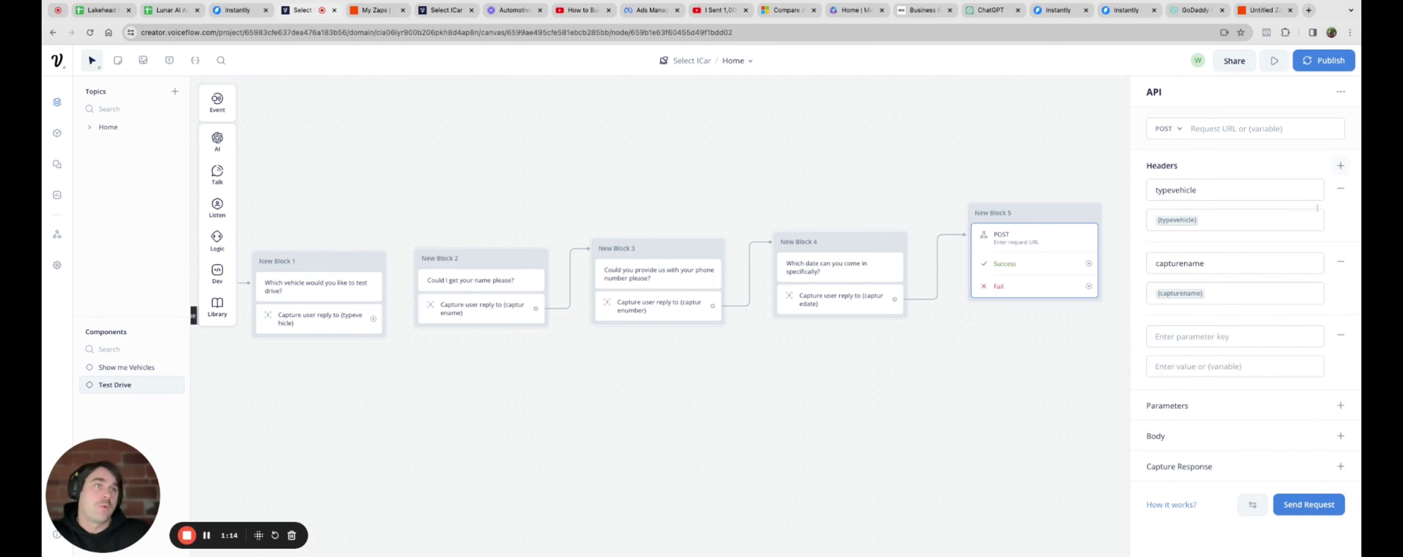
left_click(1188, 338)
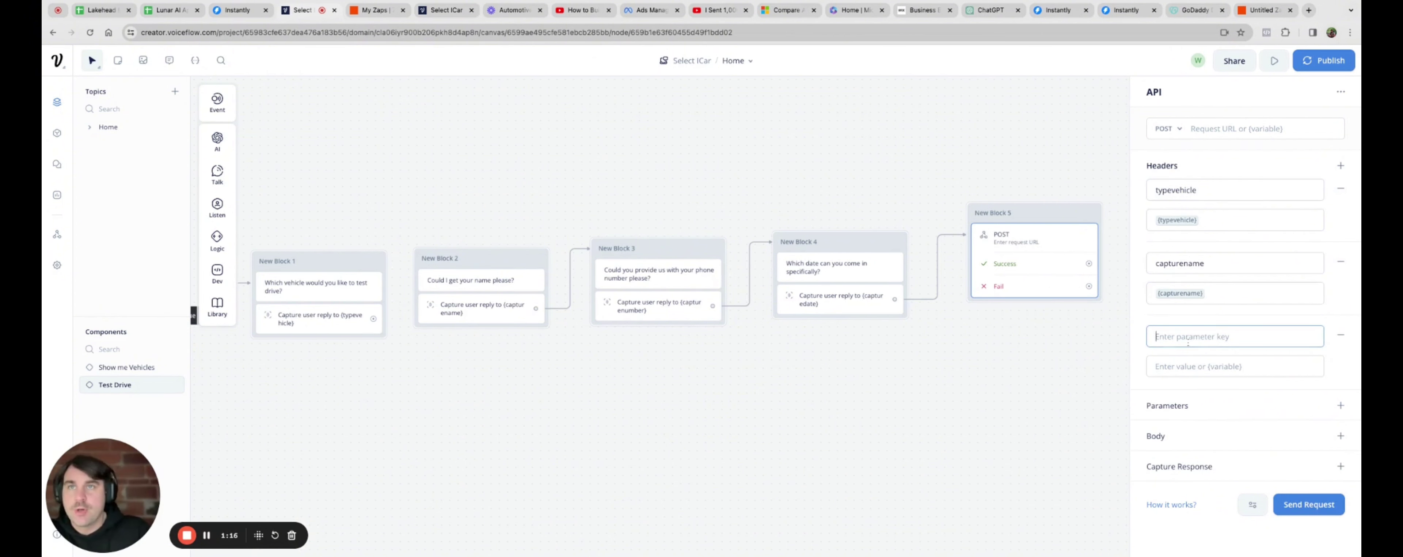
type("capt")
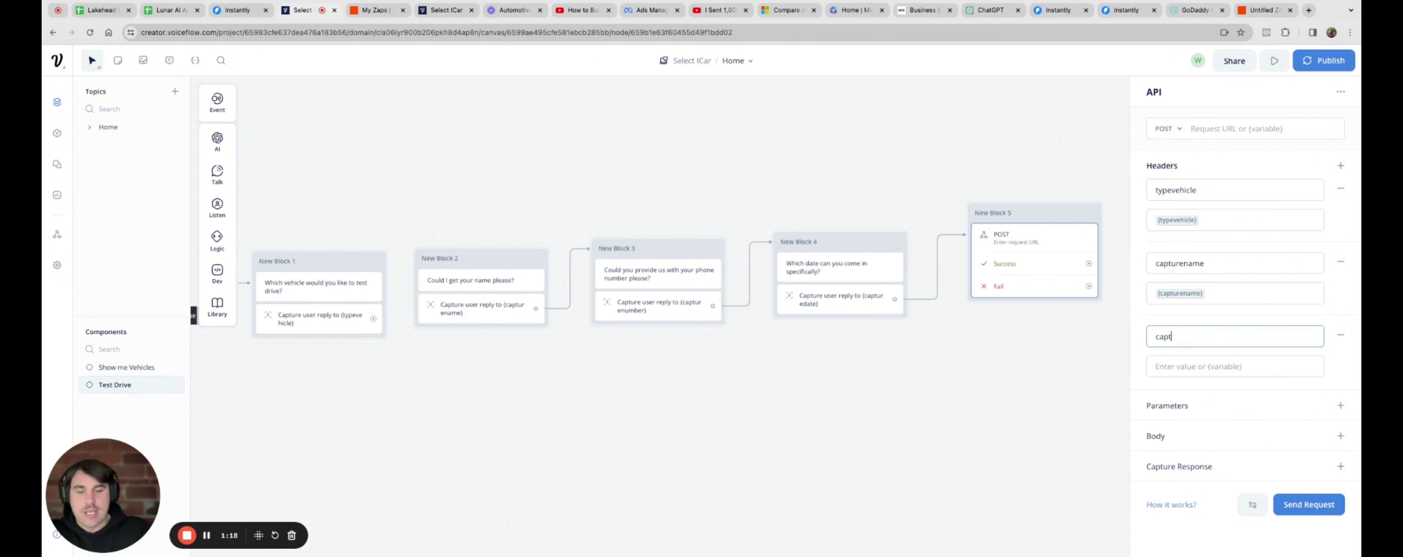
type("urenumnber")
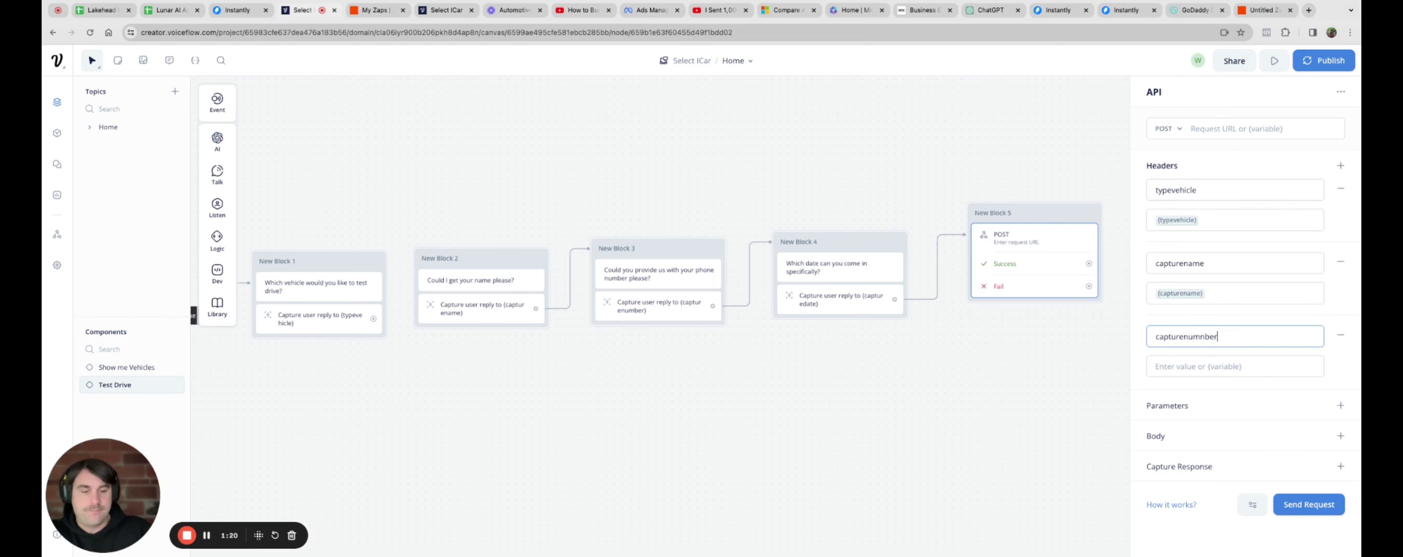
key("BackSpace")
key("BackSpace")
key("BackSpace")
key("BackSpace")
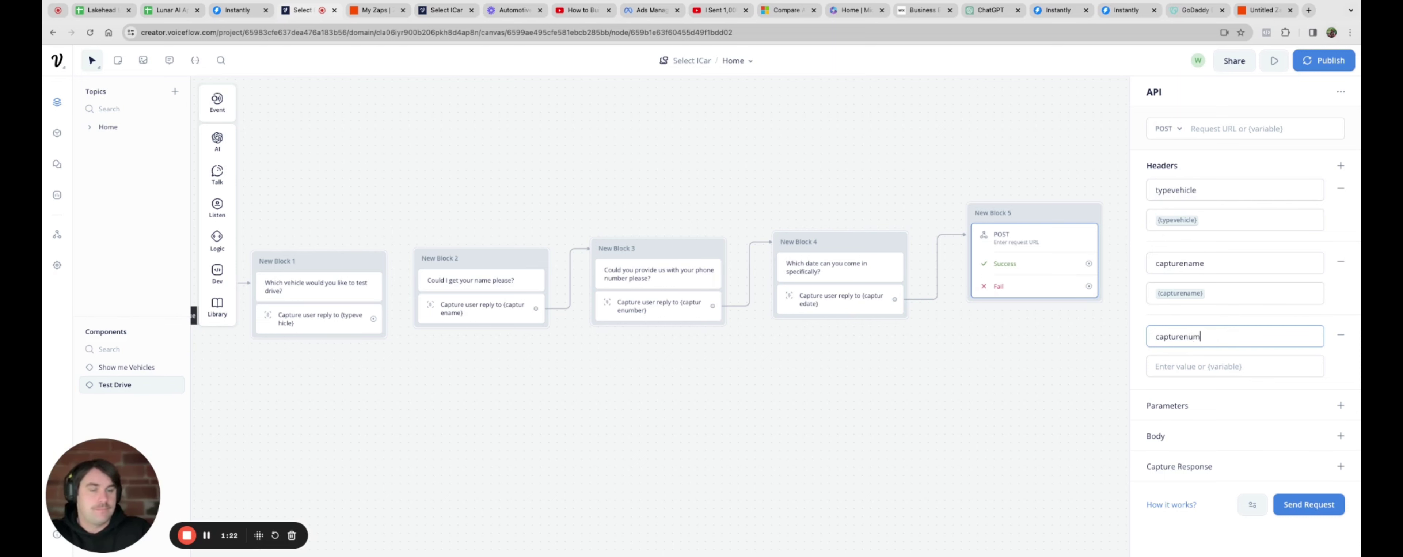
type("ber")
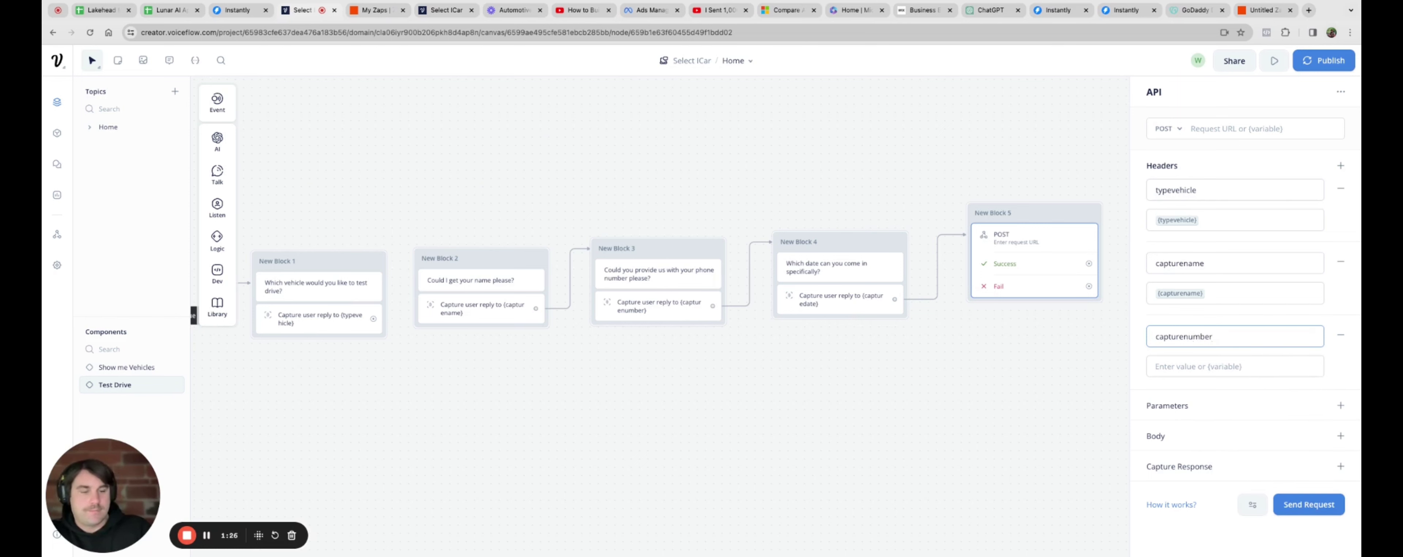
left_click(1197, 366)
type("{")
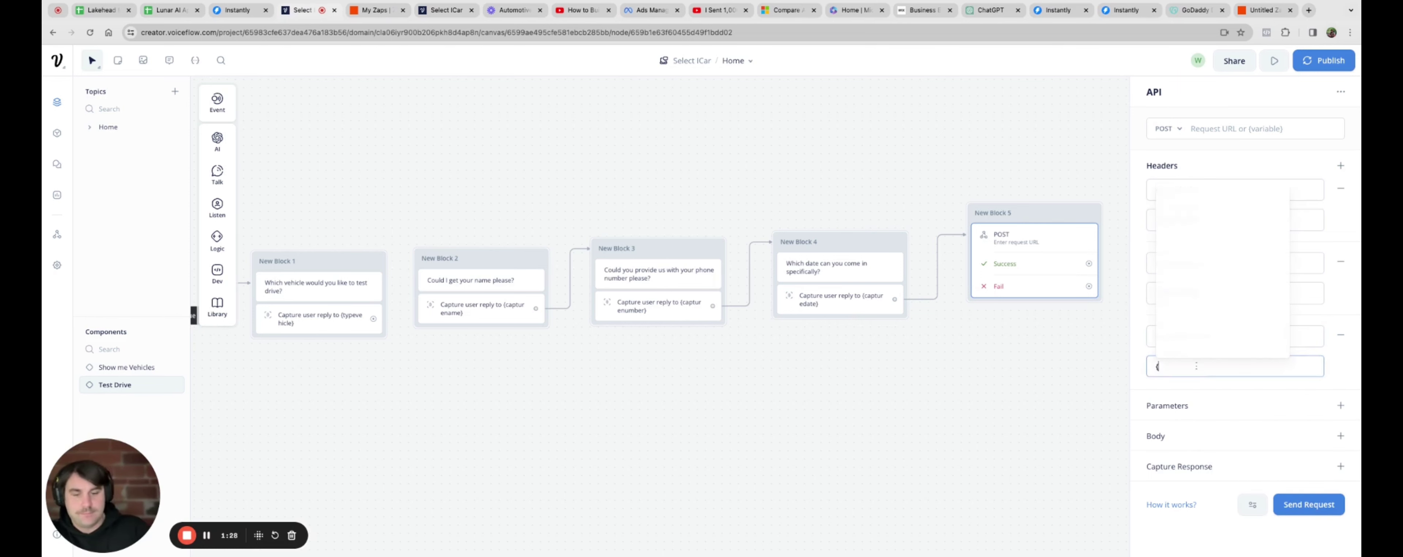
type("capture")
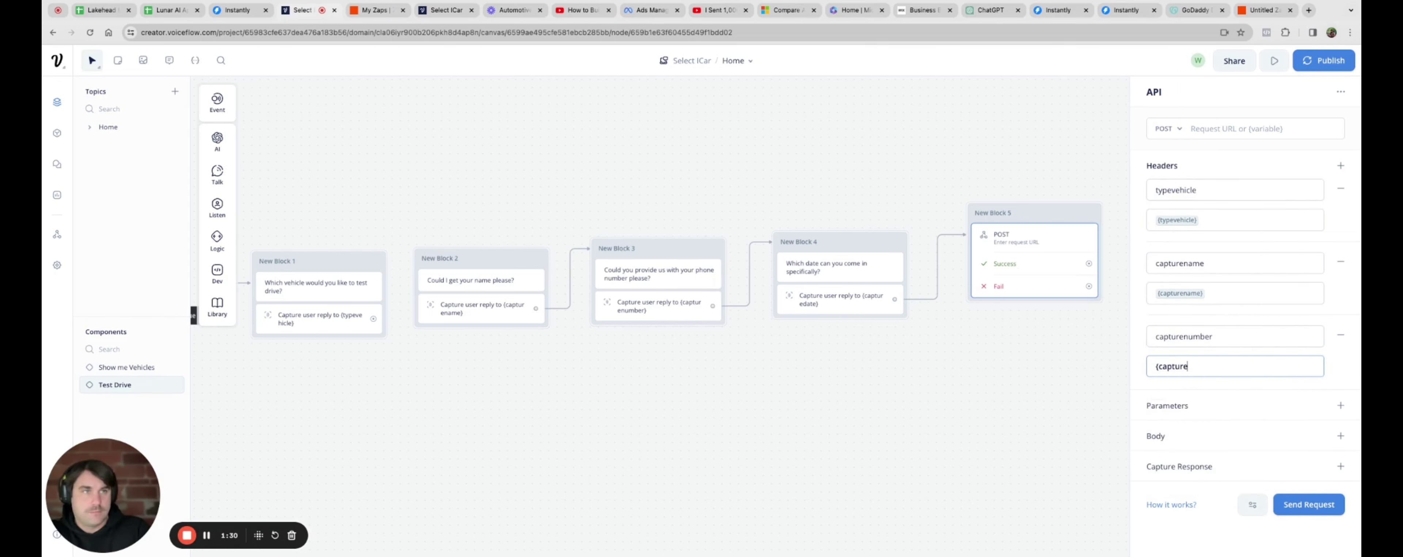
type("numner")
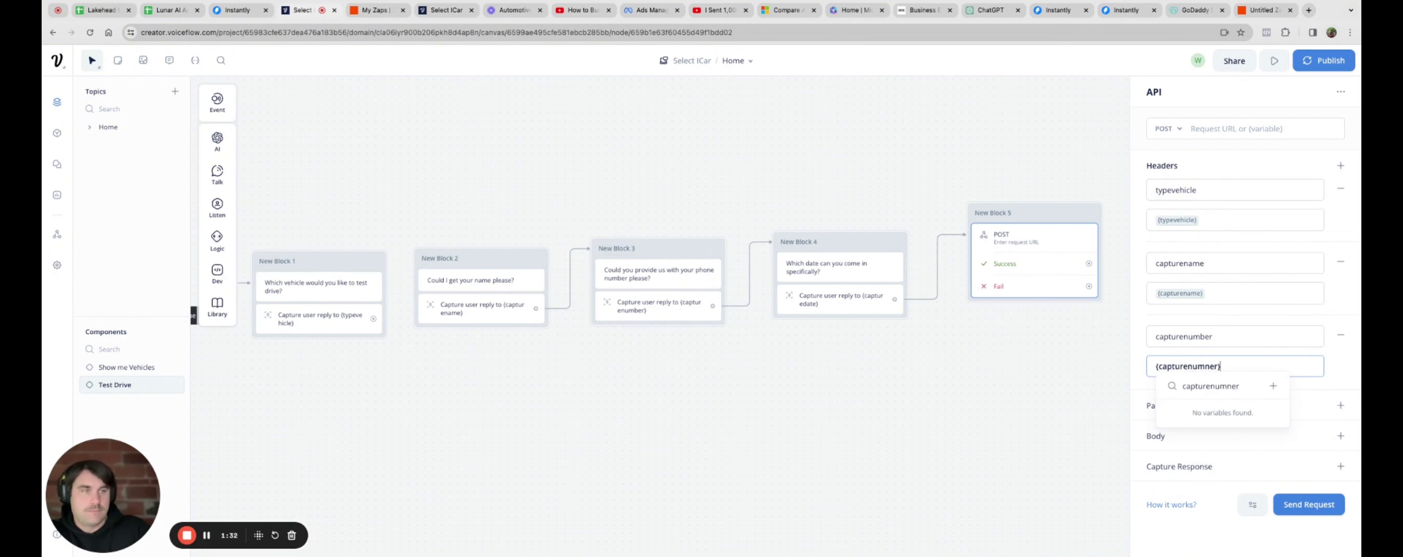
left_click(1355, 364)
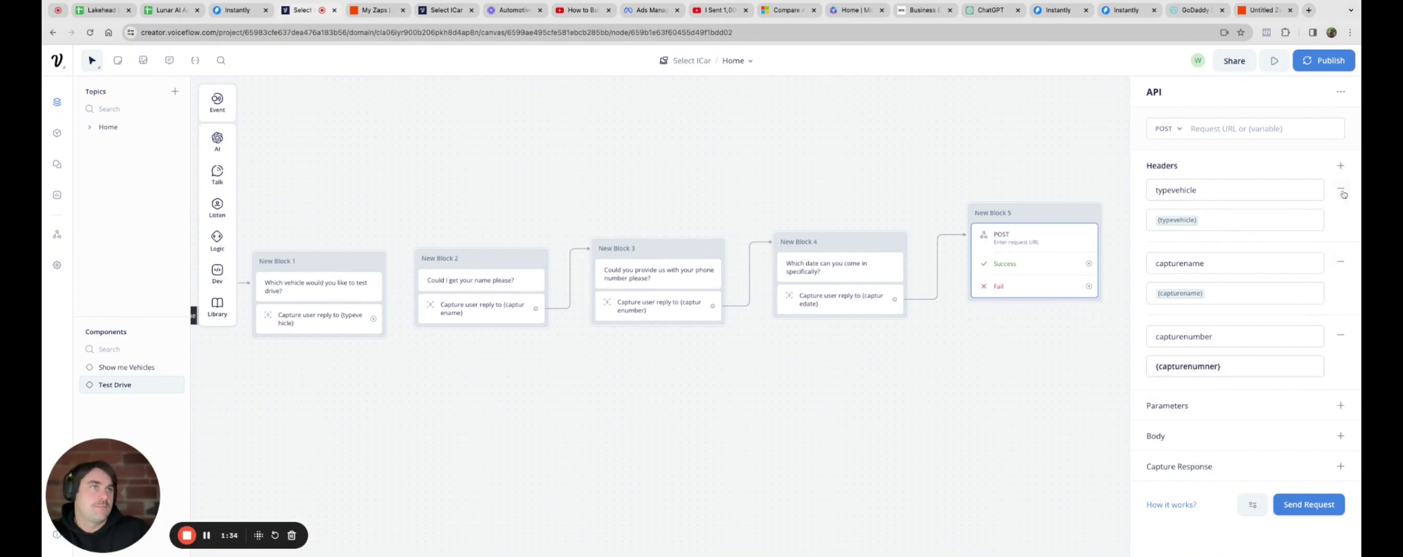
Add a fourth request header with key capturedate and the {capturedate} variable as its value
left_click(1342, 167)
left_click(1203, 407)
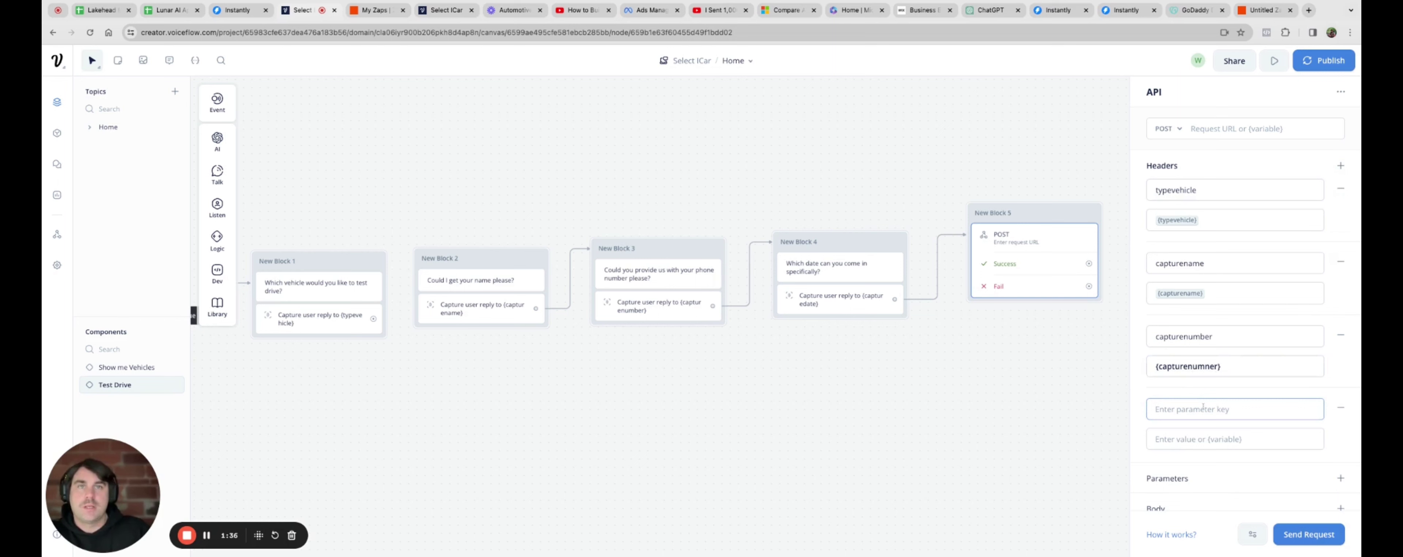
type("capturedate")
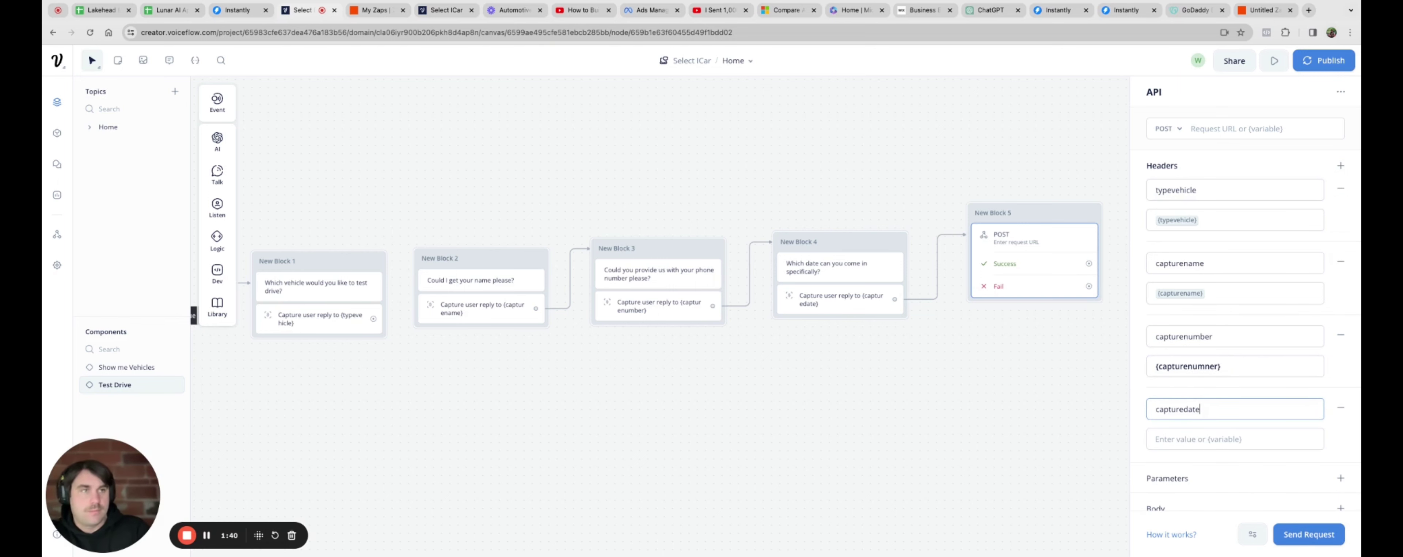
left_click(1200, 445)
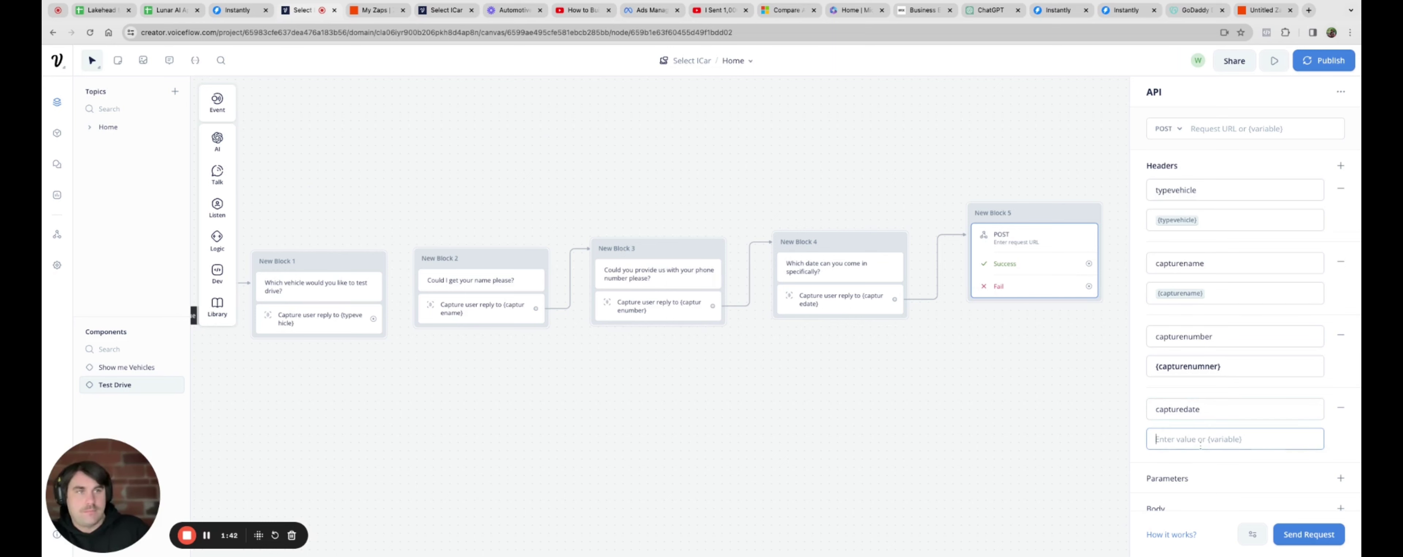
type("{capturedsa")
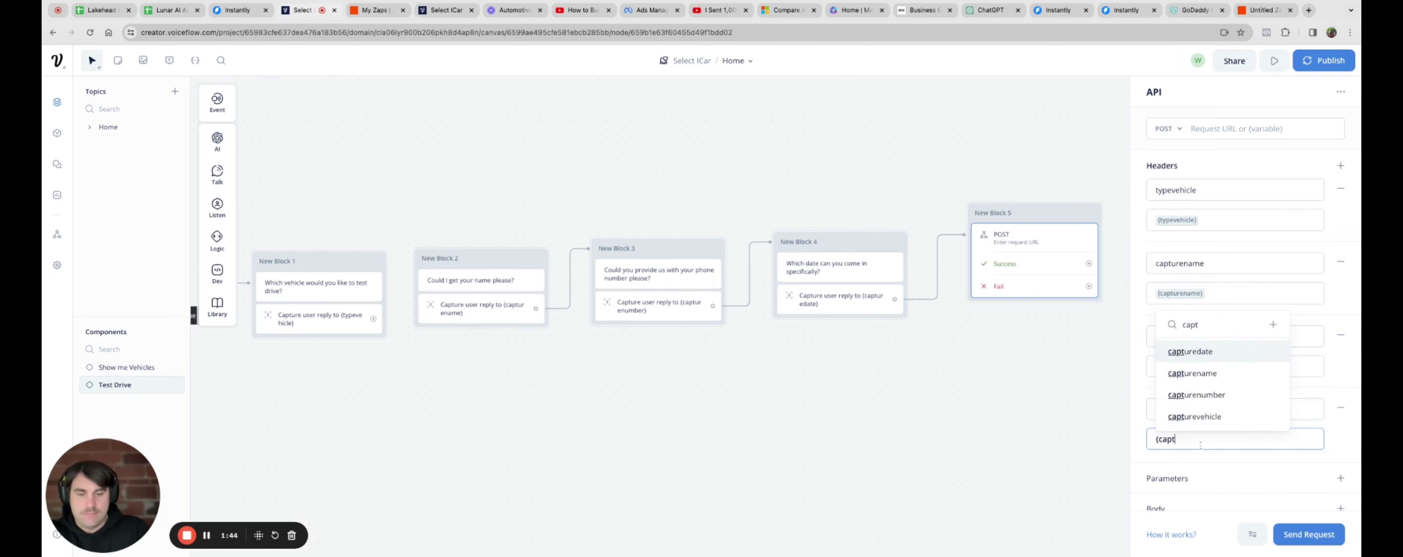
key("BackSpace")
key("BackSpace")
type("ate")
key("Return")
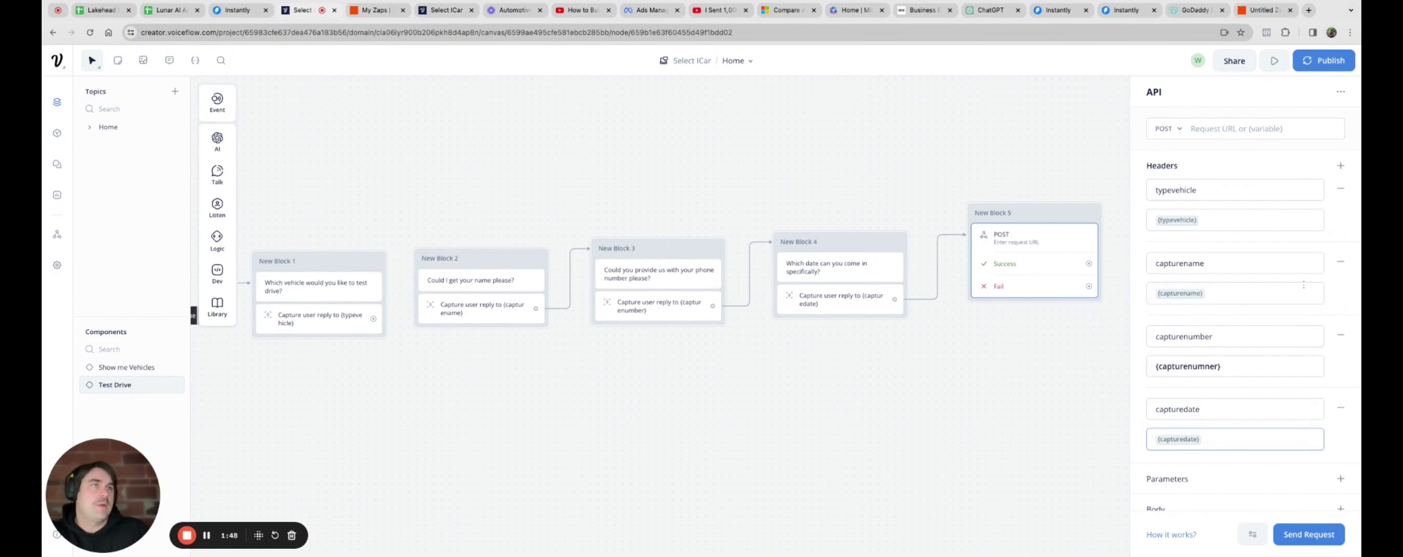
Add a request parameter to the API step with key typevehicle and the {typevehicle} variable as its value
scroll(1251, 221, "down", 1)
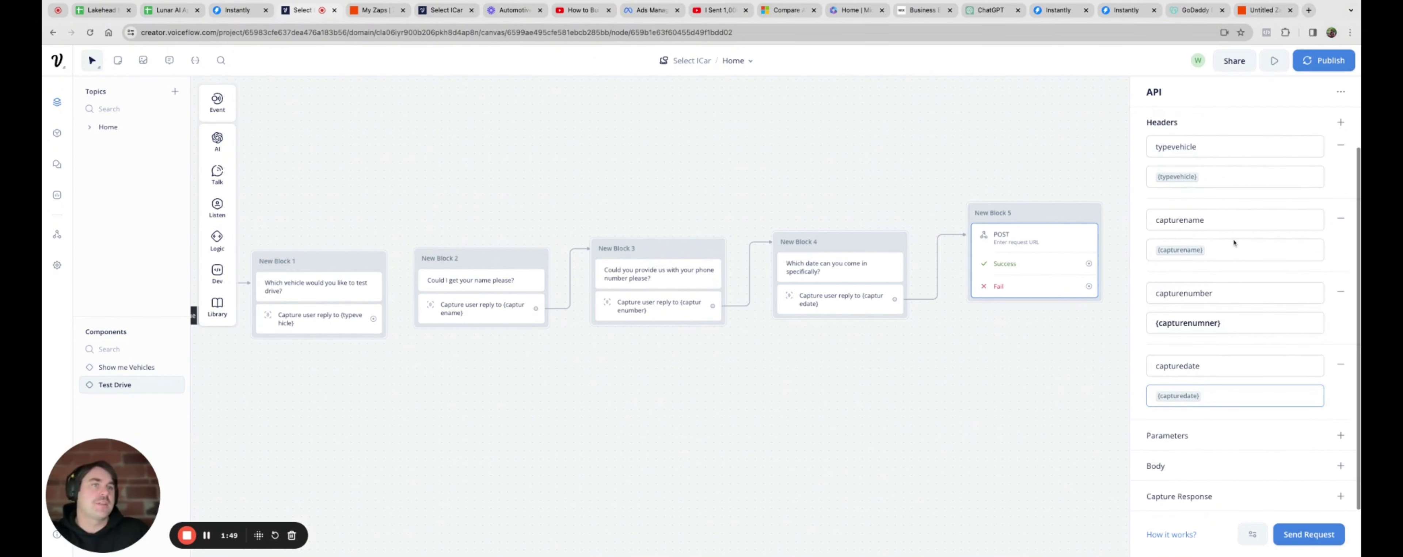
left_click(1341, 435)
scroll(1281, 425, "down", 1)
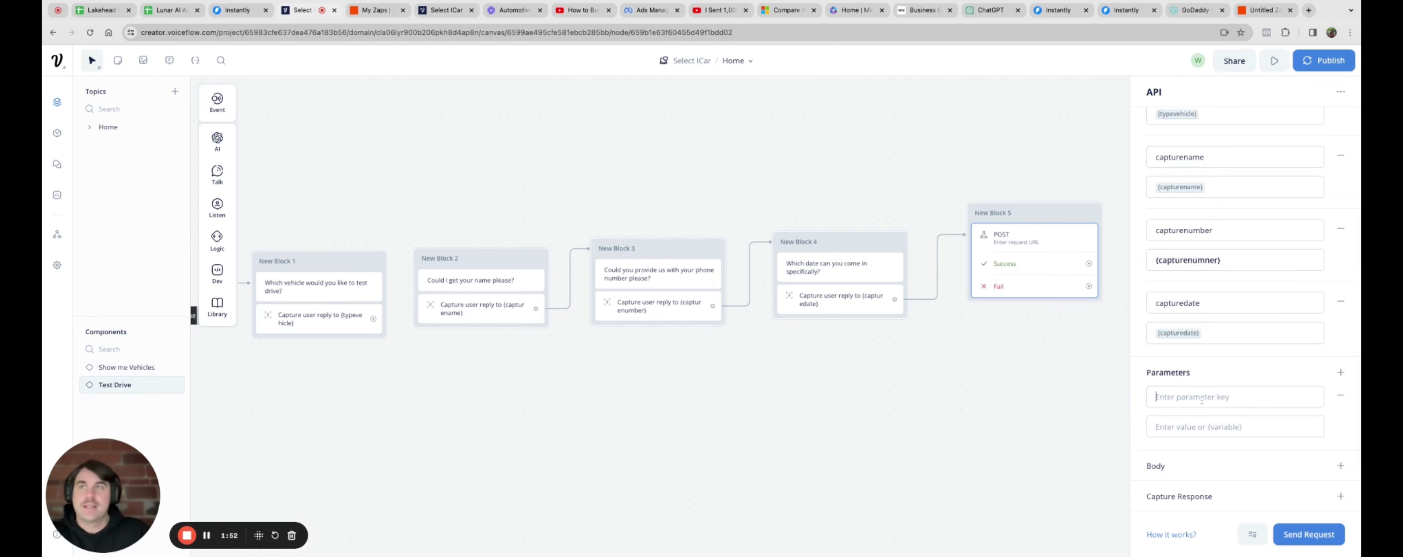
left_click(1201, 398)
type("typevehicle")
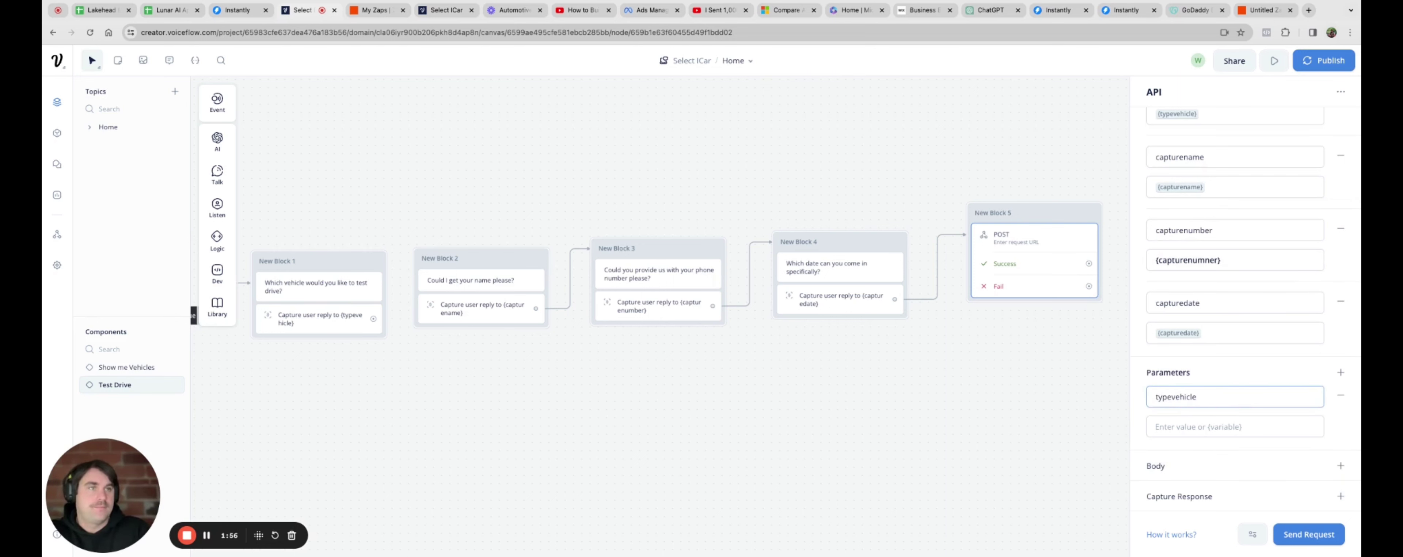
left_click(1200, 427)
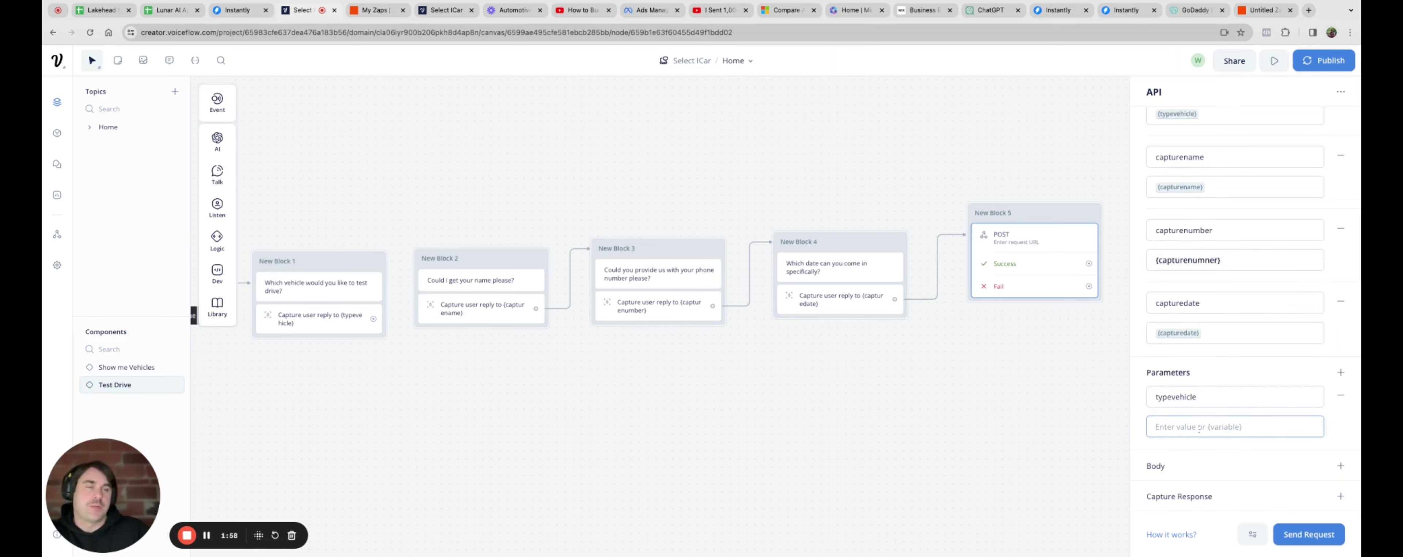
type("{")
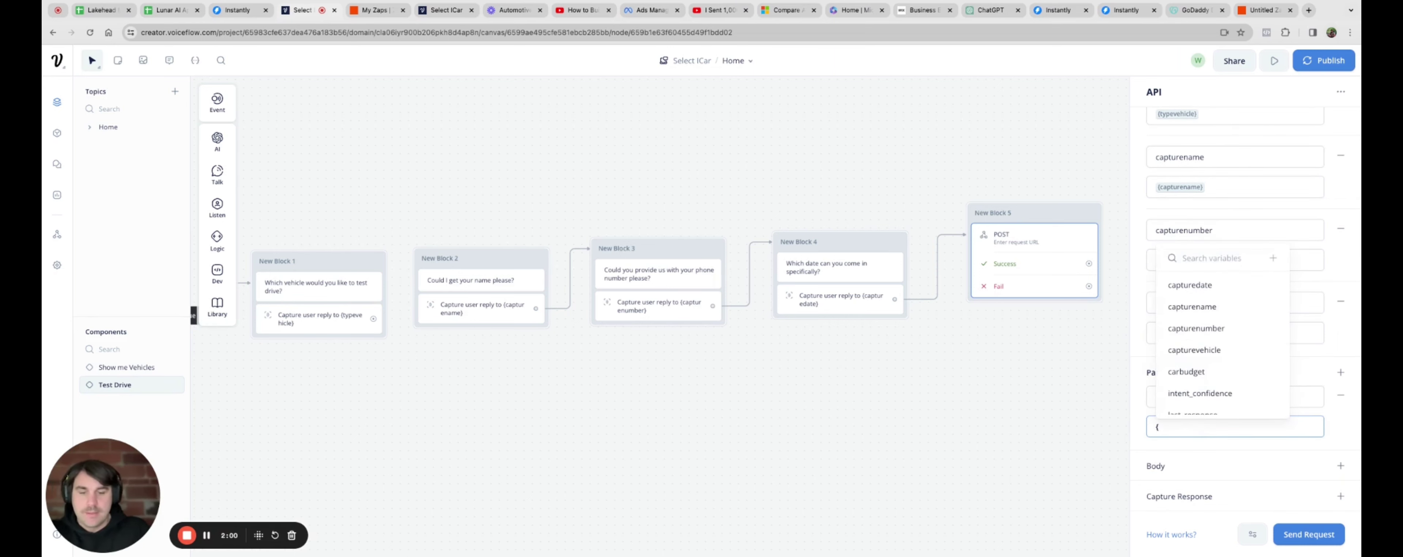
type("typevehicle")
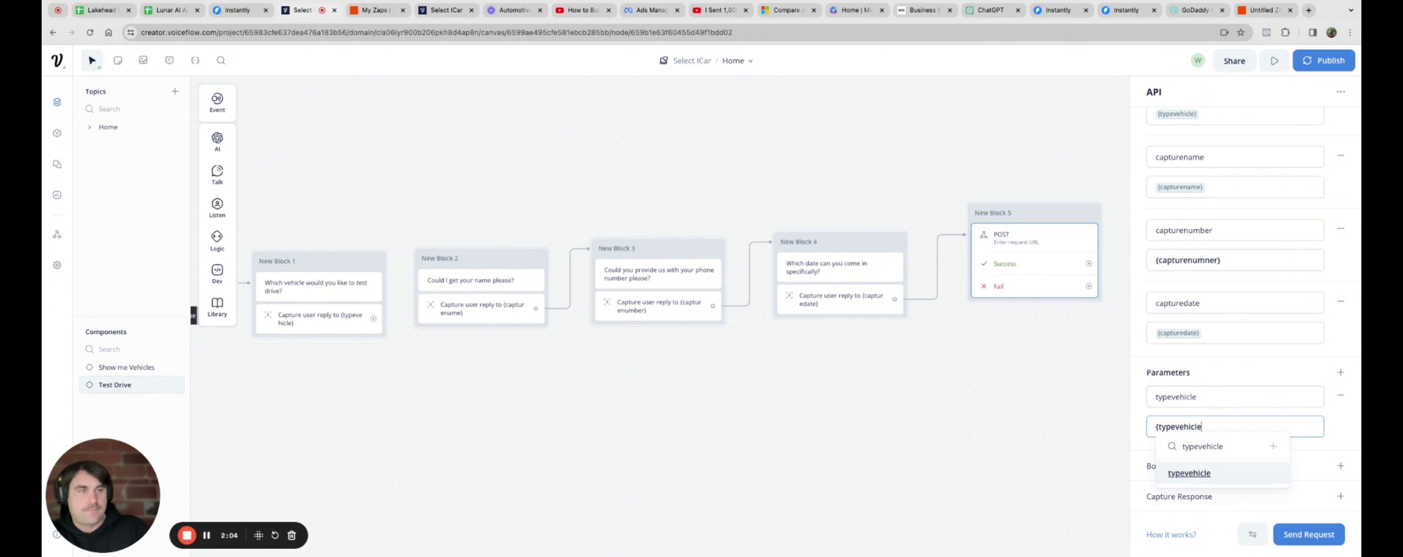
key("Return")
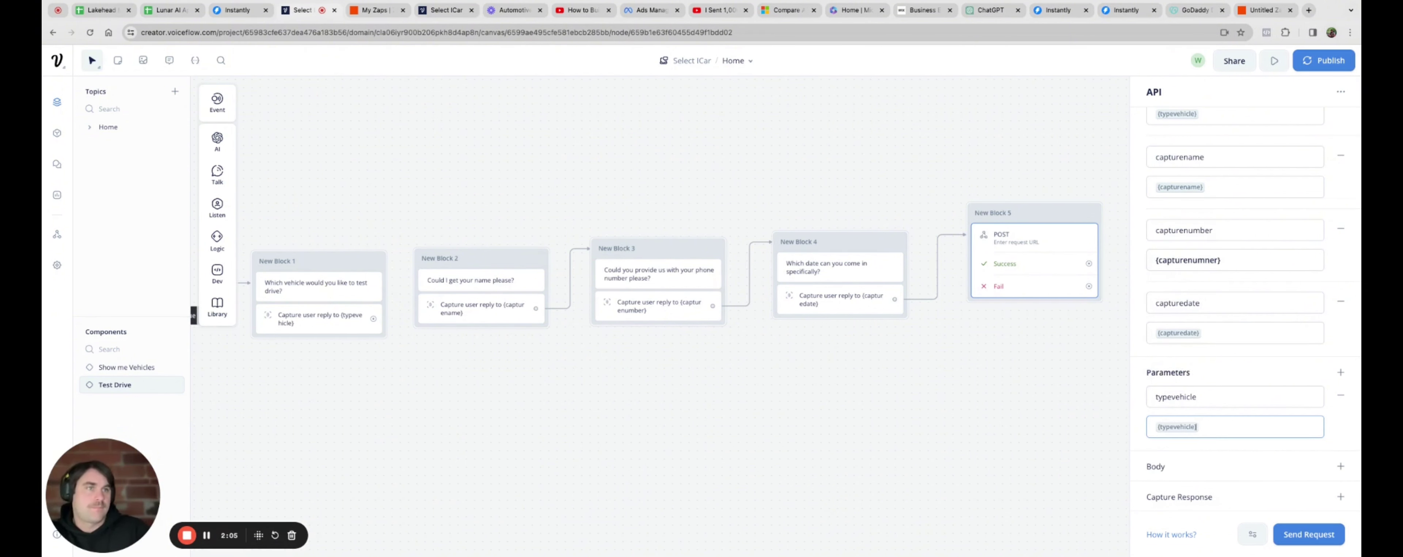
Add a second request parameter with key capturename and the {capturename} variable as its value
left_click(1341, 372)
scroll(1212, 411, "down", 2)
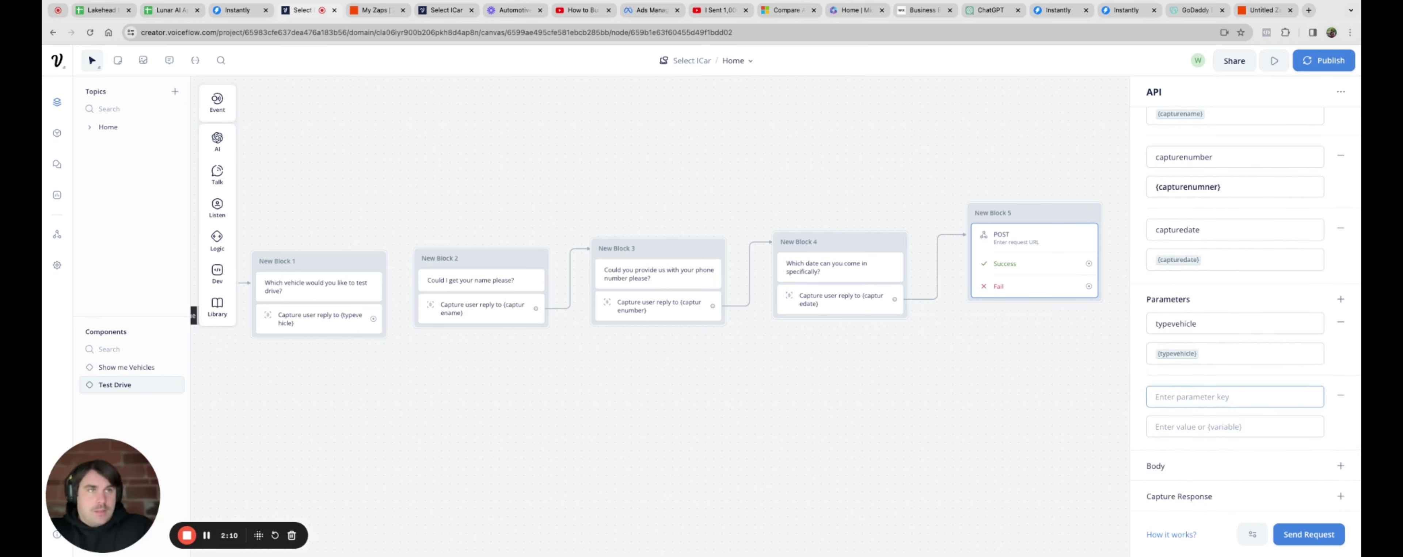
type("capturename")
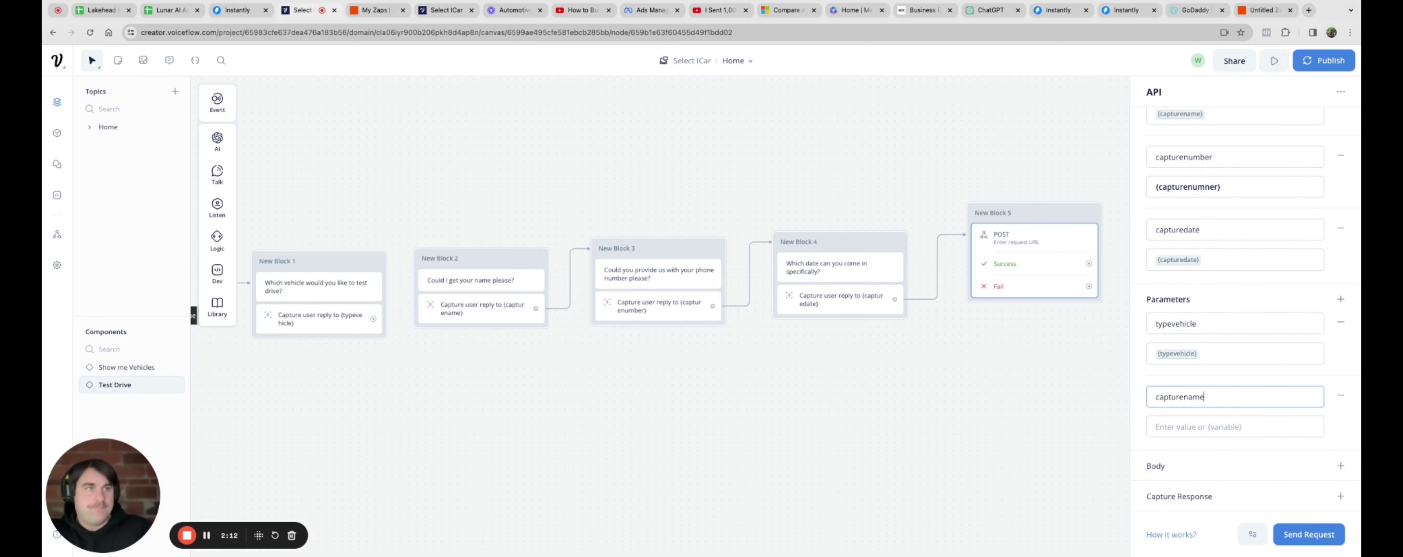
left_click(1235, 426)
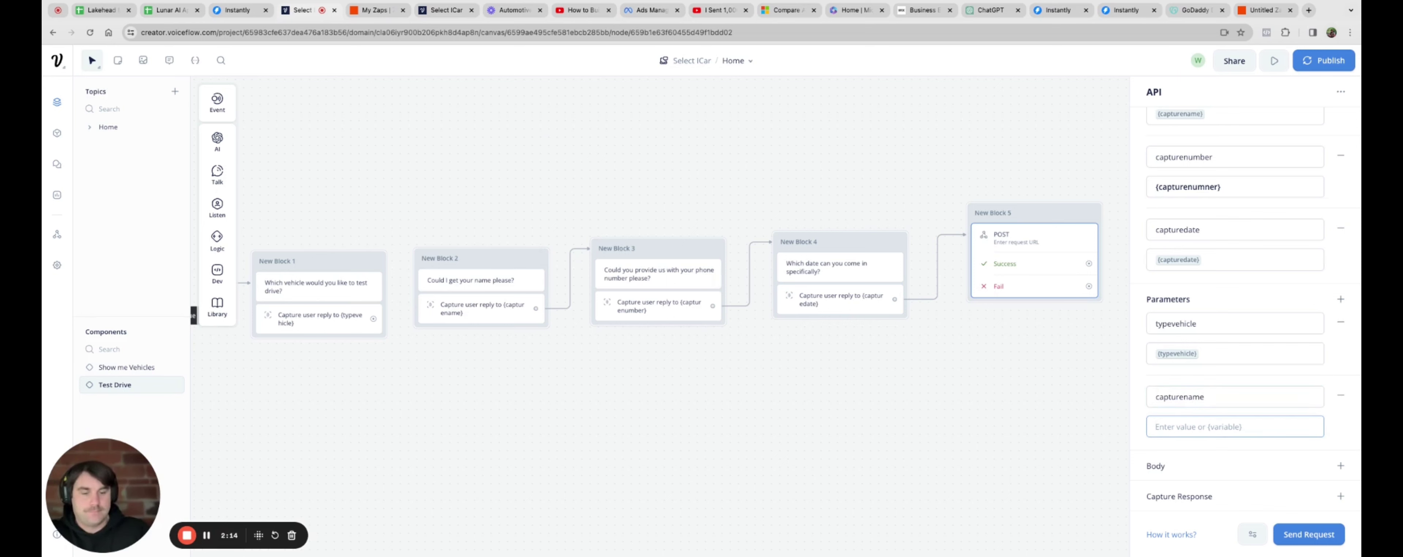
type("{capturename")
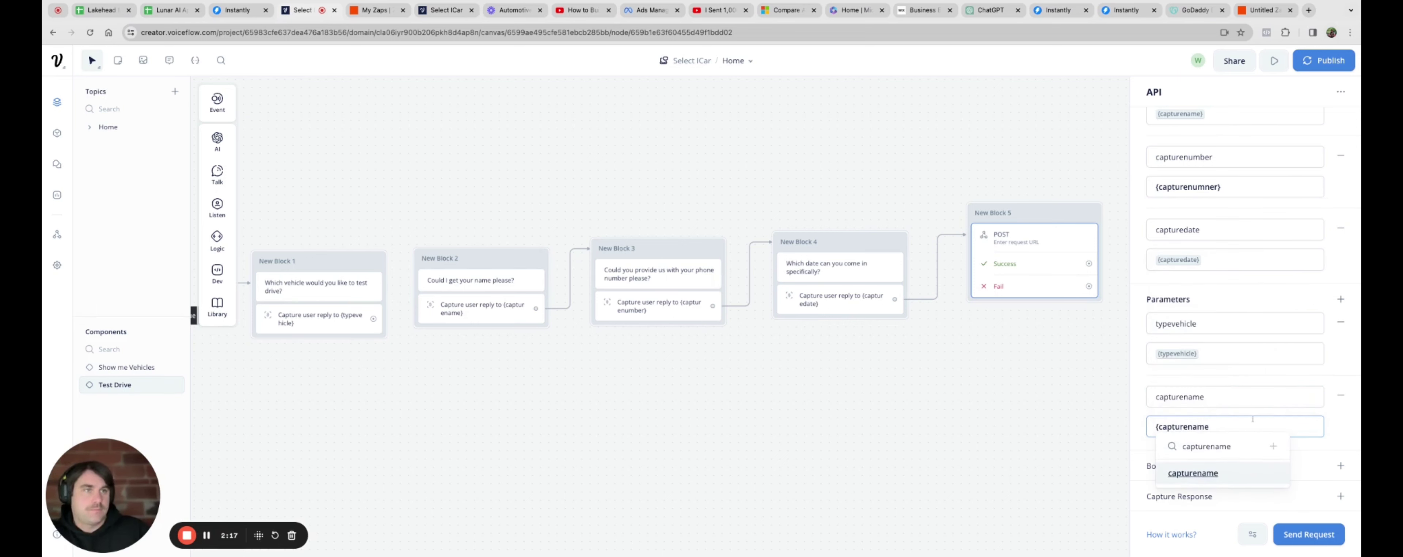
left_click(1193, 473)
Add a third request parameter with key capturenumber and the {capturenumber} variable as its value
left_click(1342, 300)
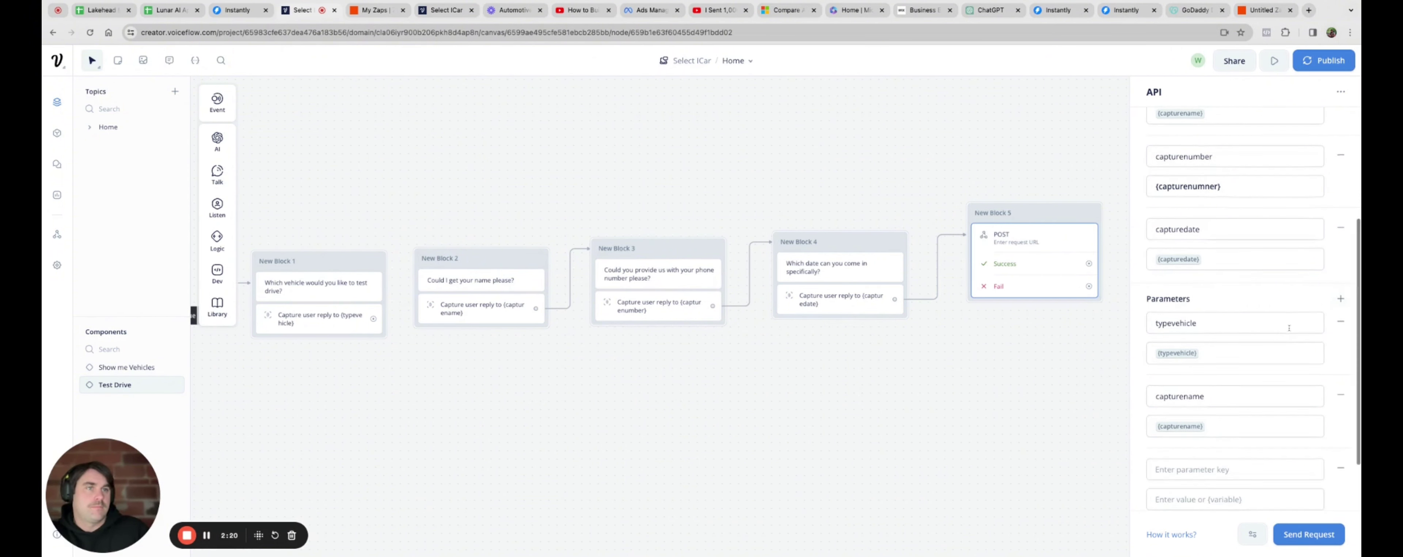
scroll(1184, 400, "down", 1)
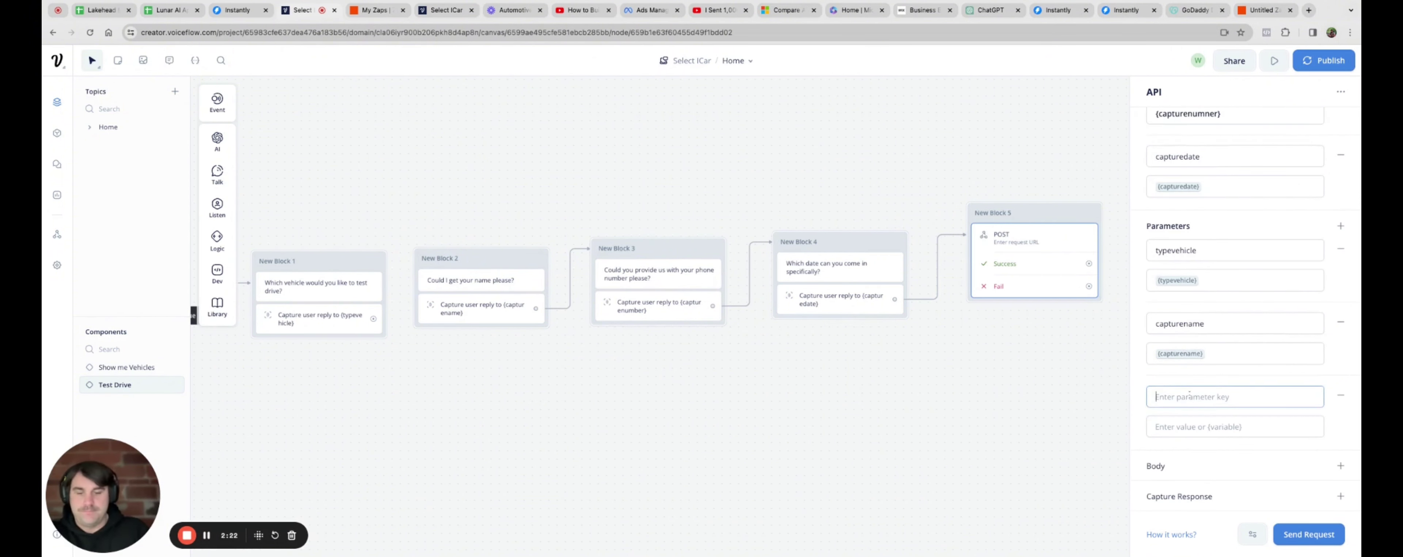
type("capturenumber")
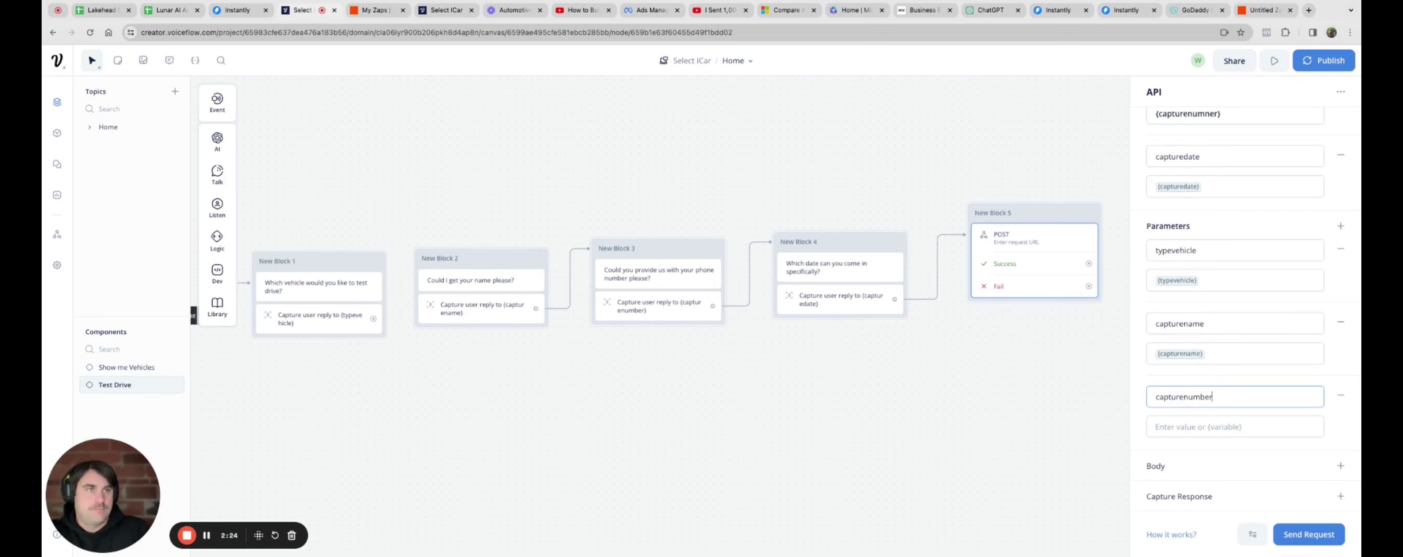
left_click(1199, 426)
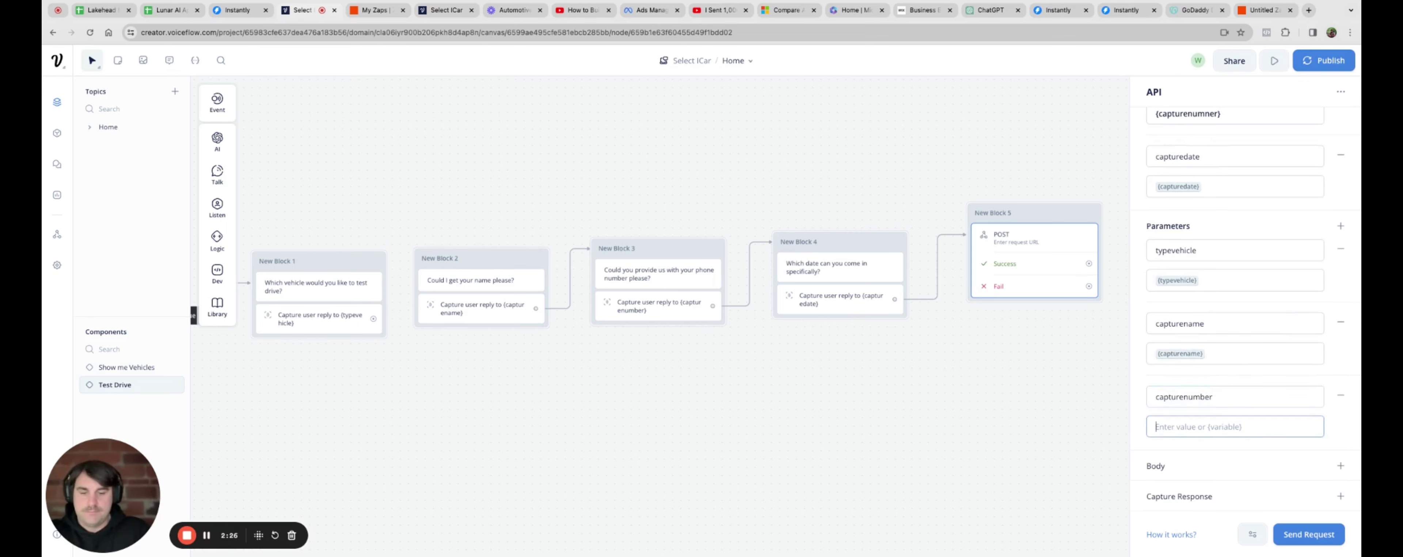
type("{capt")
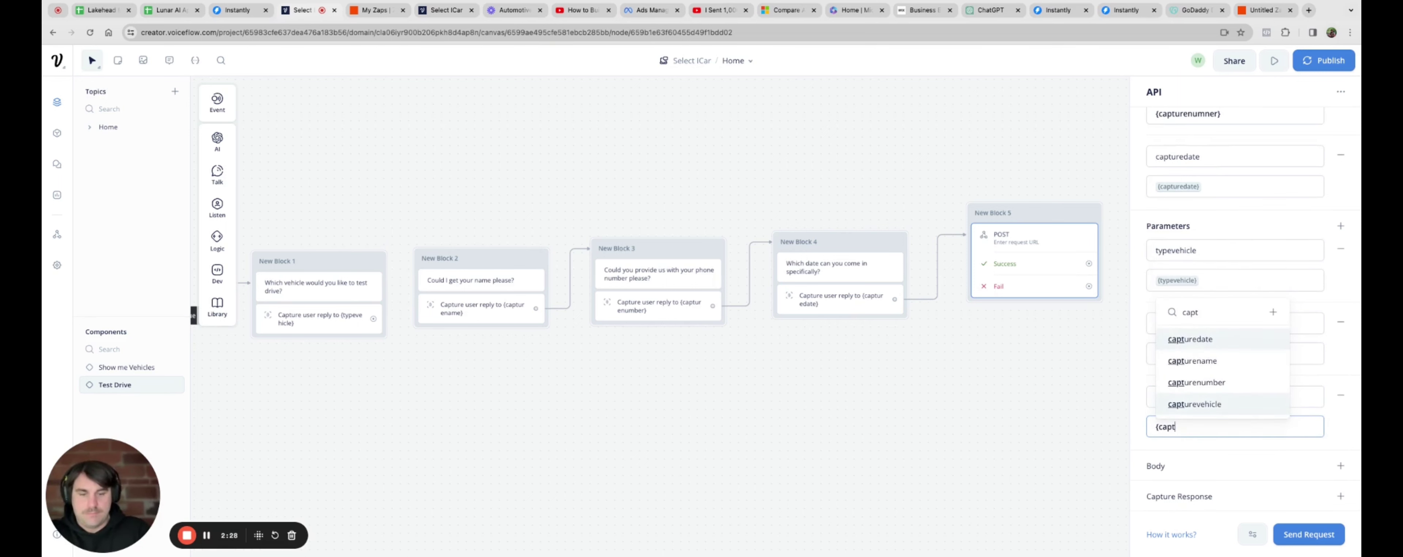
type("urenumber")
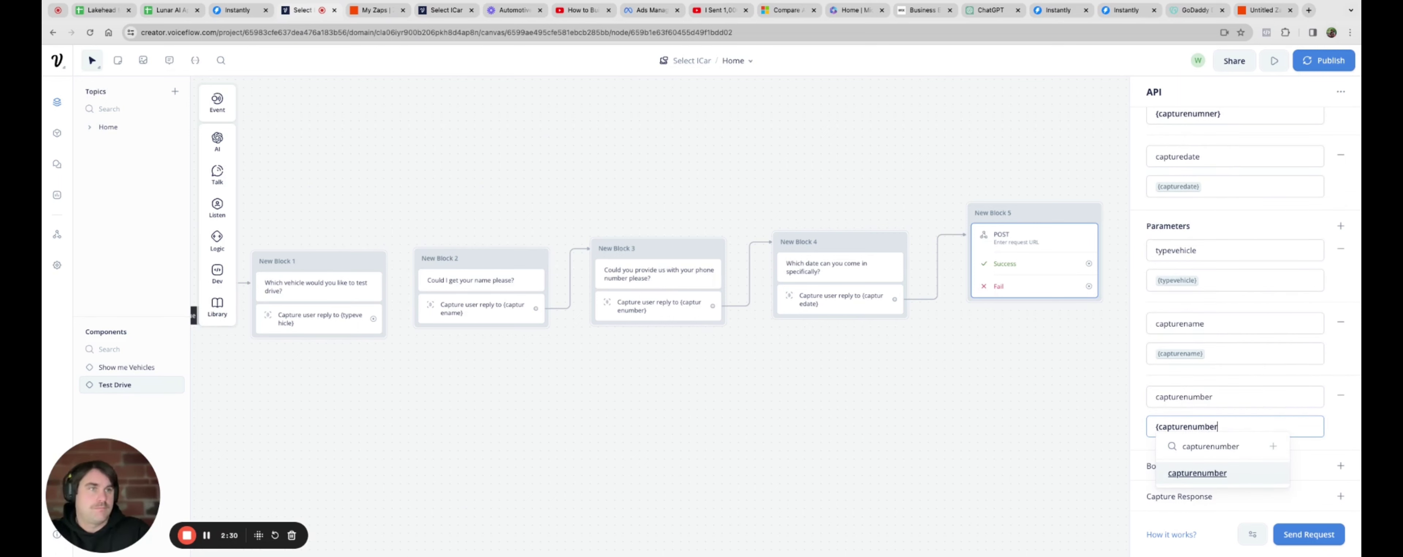
key("Return")
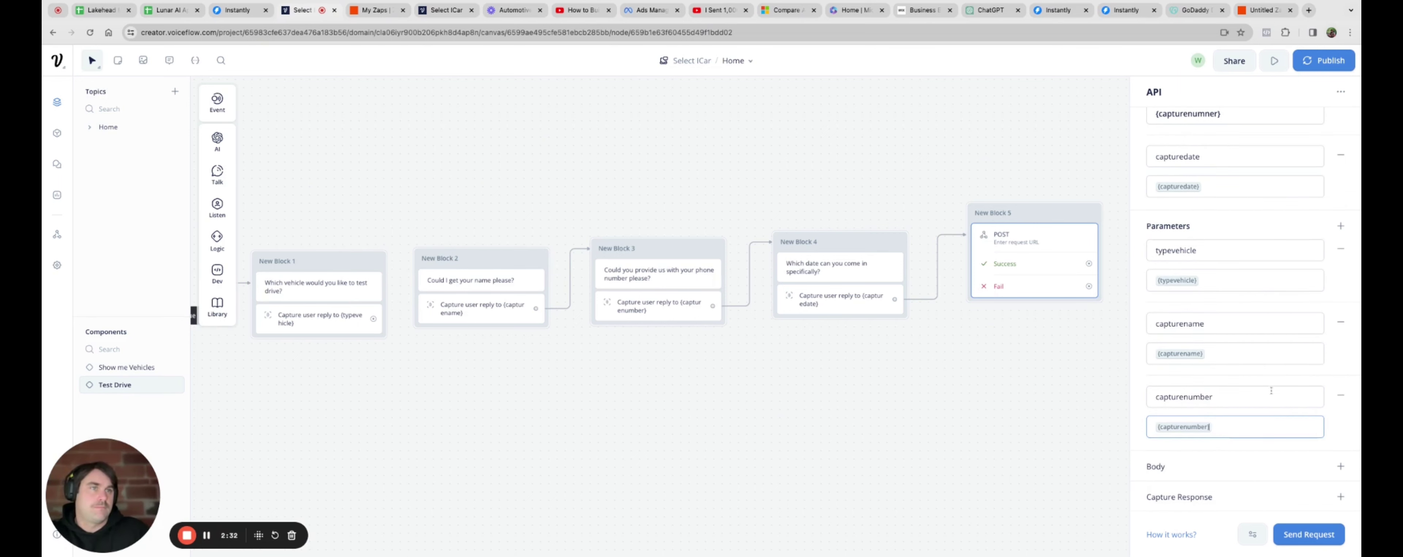
Add a fourth request parameter with key capturedate and the {capturedate} variable as its value, and close the API settings
left_click(1341, 225)
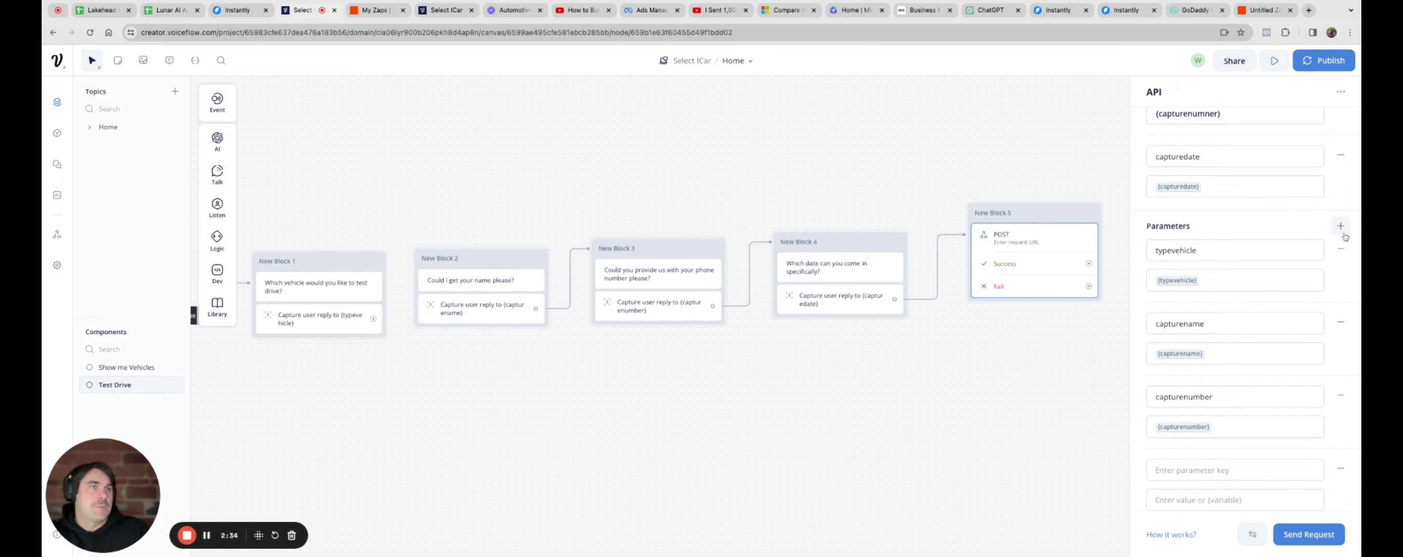
type("ca")
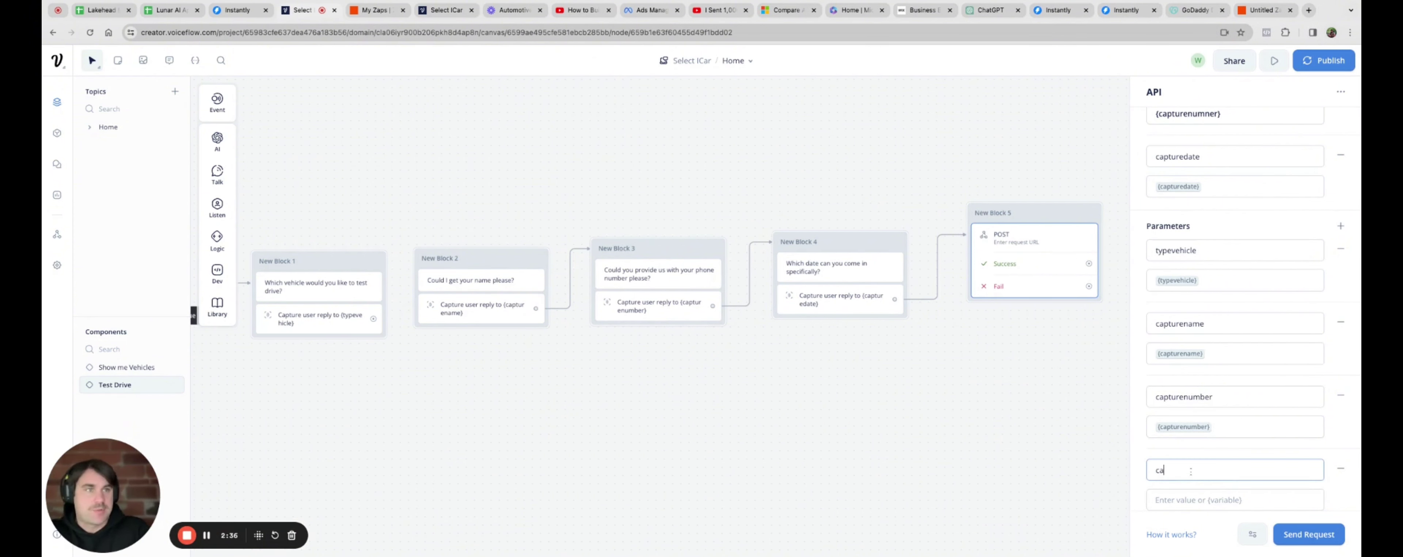
type("pture")
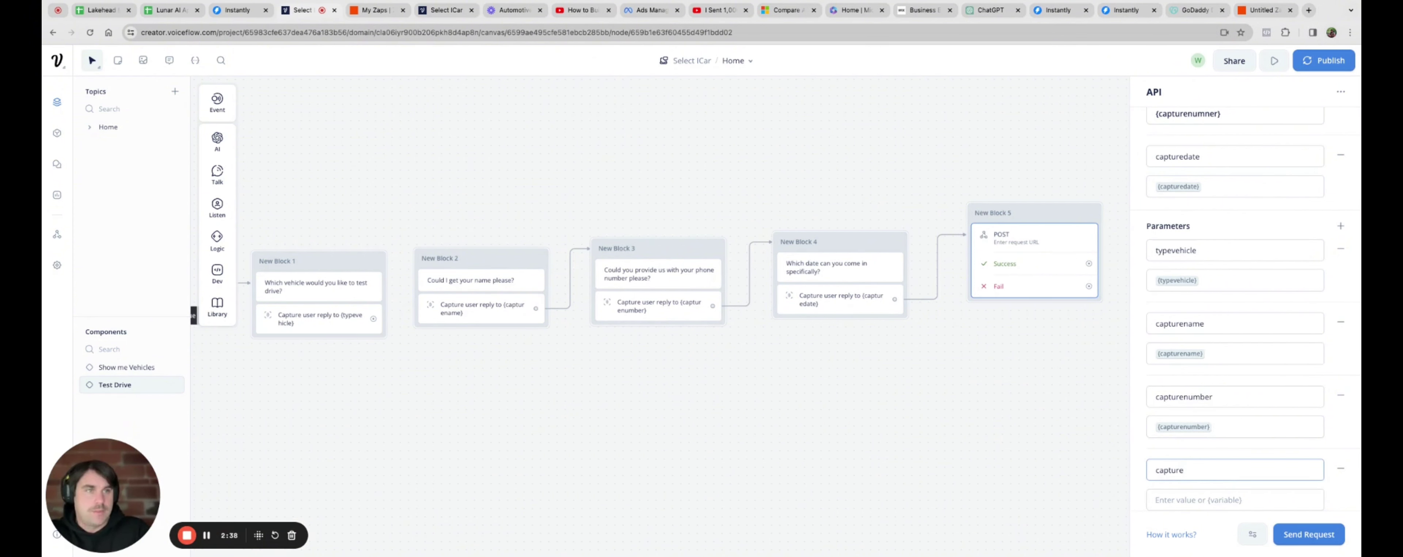
type("date")
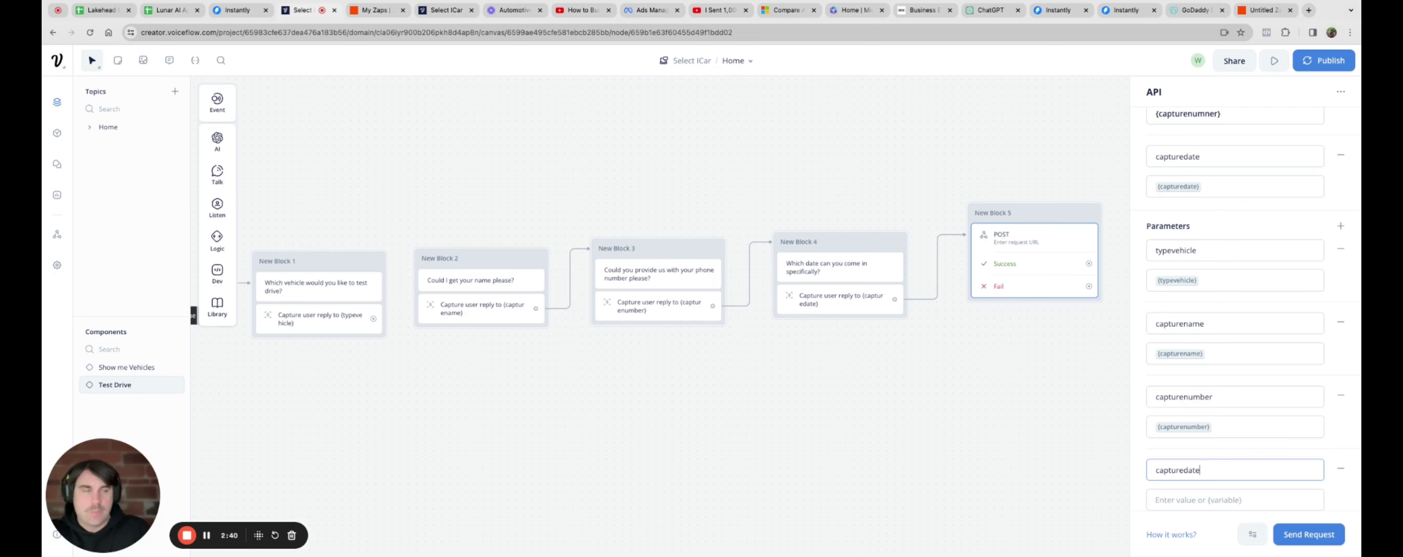
key("Tab")
type("{capt")
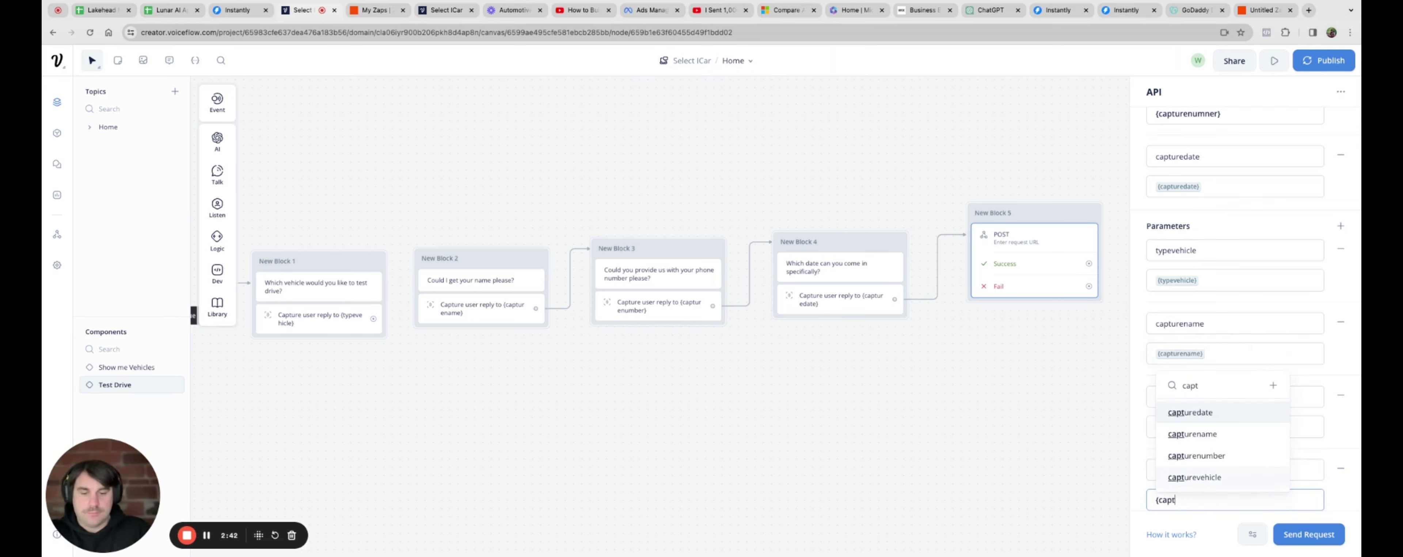
type("uredate")
key("Return")
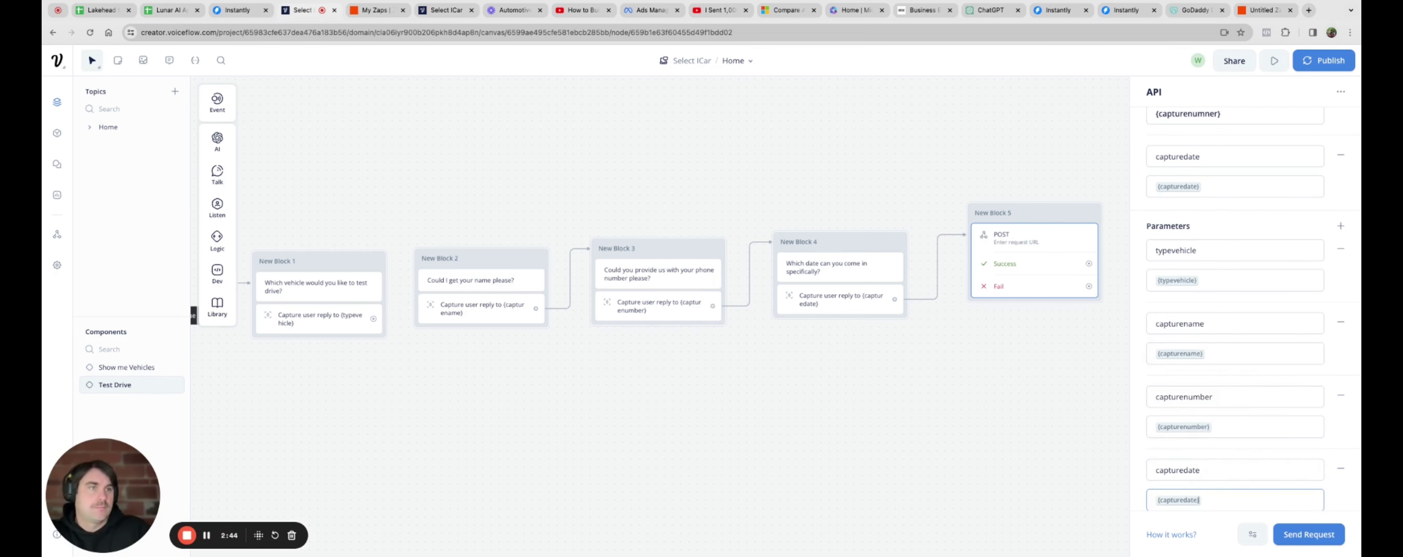
left_click(1014, 383)
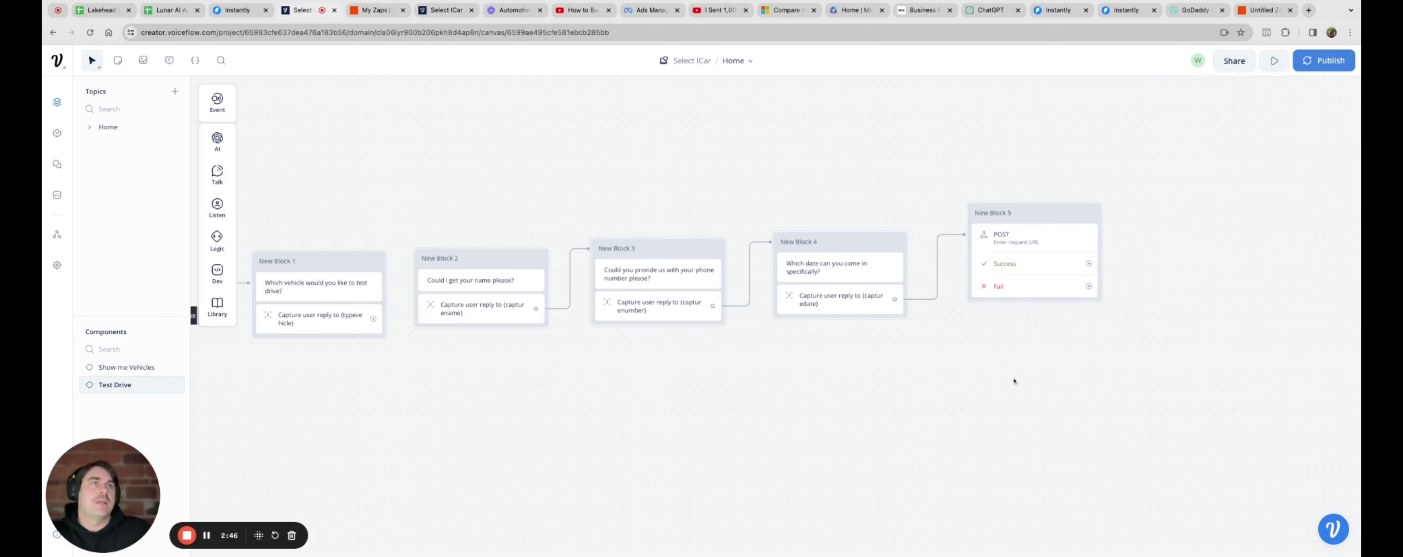
Connect the Success path of the POST request to a new Text block
scroll(1074, 248, "right", 2)
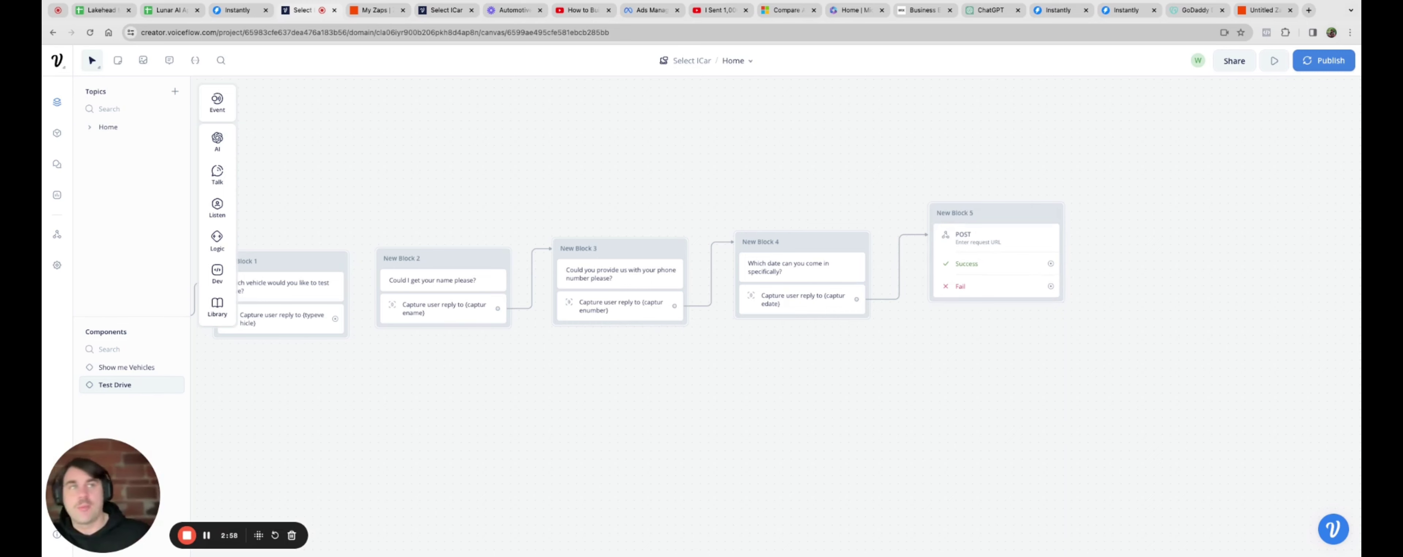
scroll(954, 273, "down", 1)
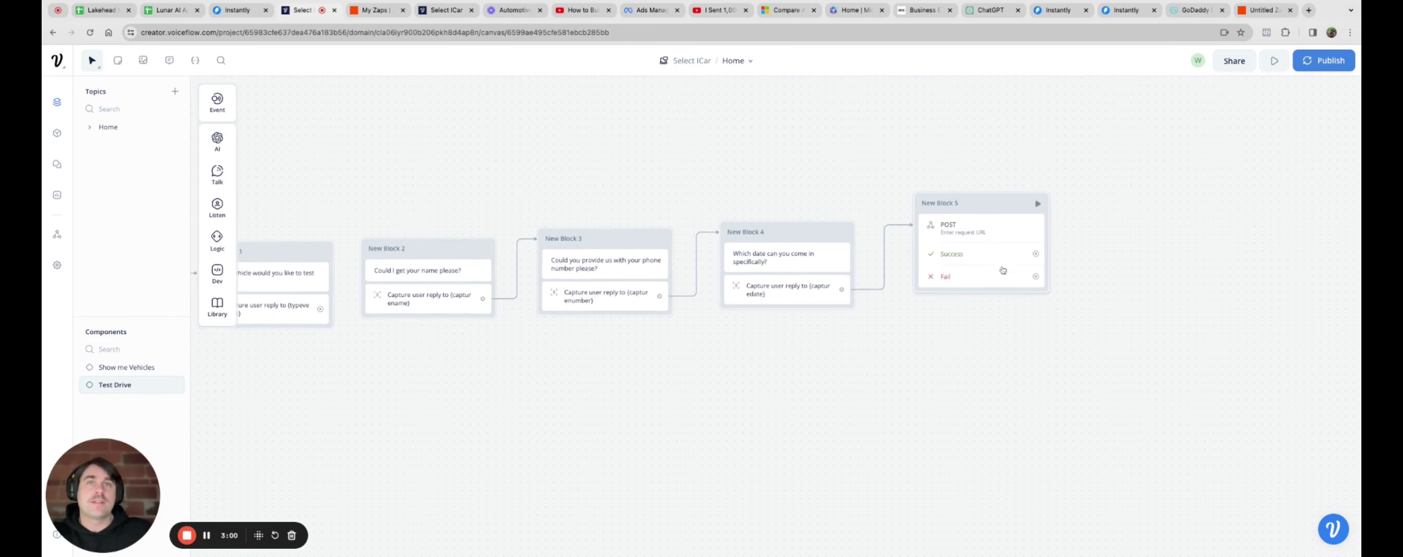
scroll(841, 290, "right", 1)
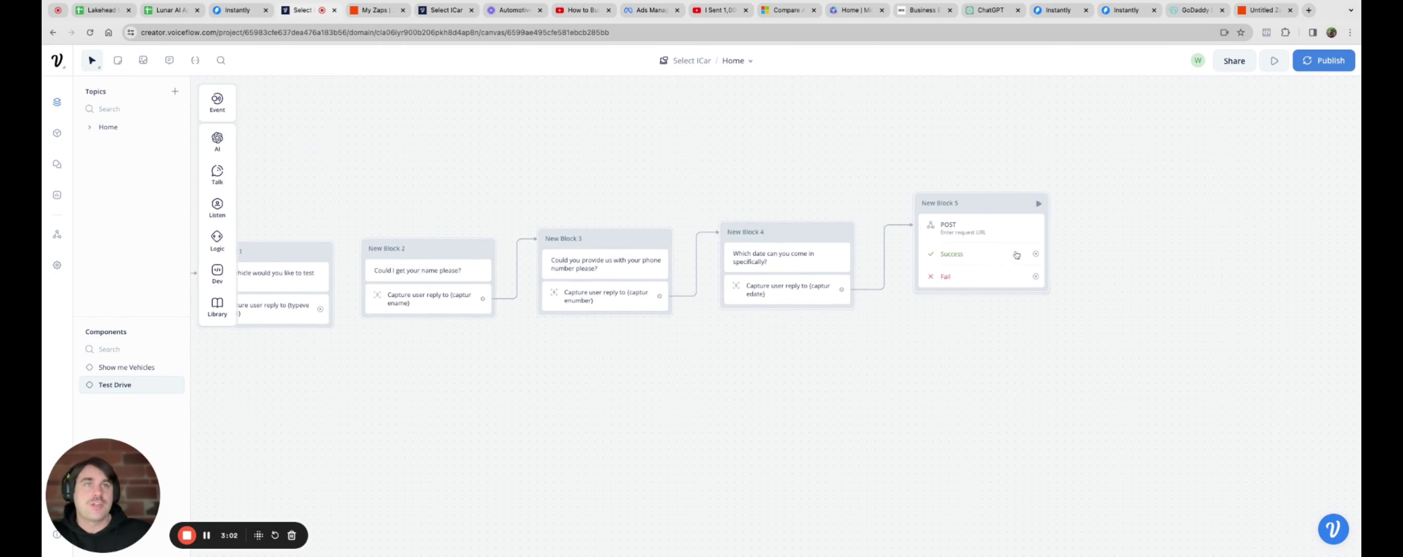
left_click_drag(1036, 254, 1095, 200)
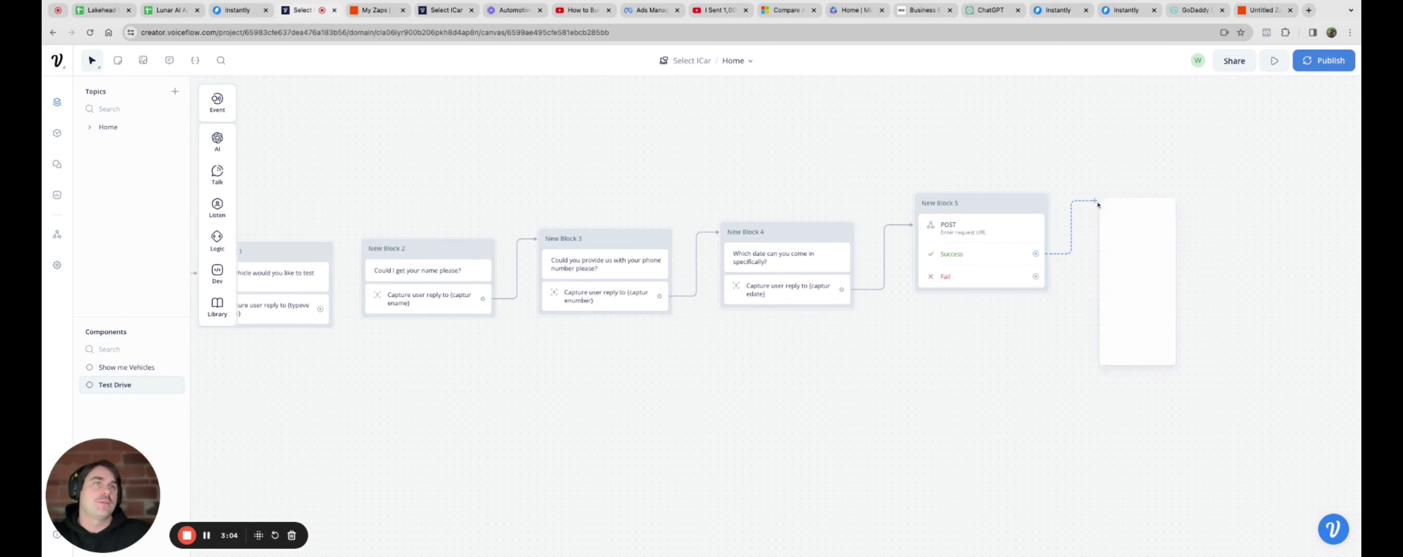
mouse_move(1153, 236)
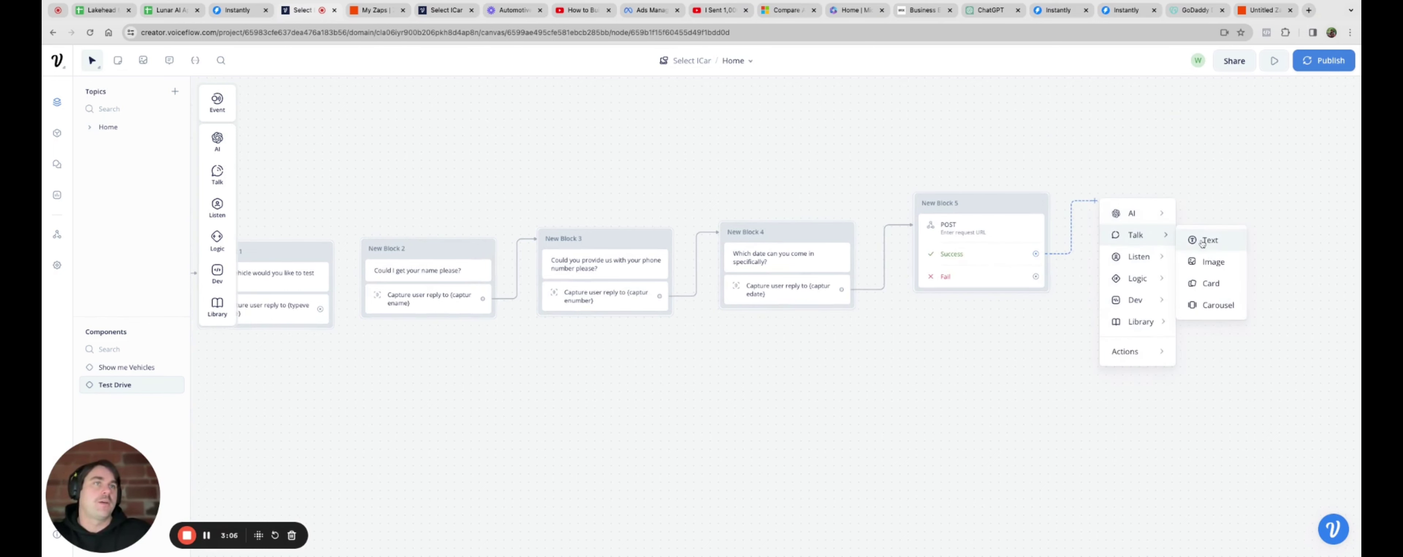
left_click(1203, 241)
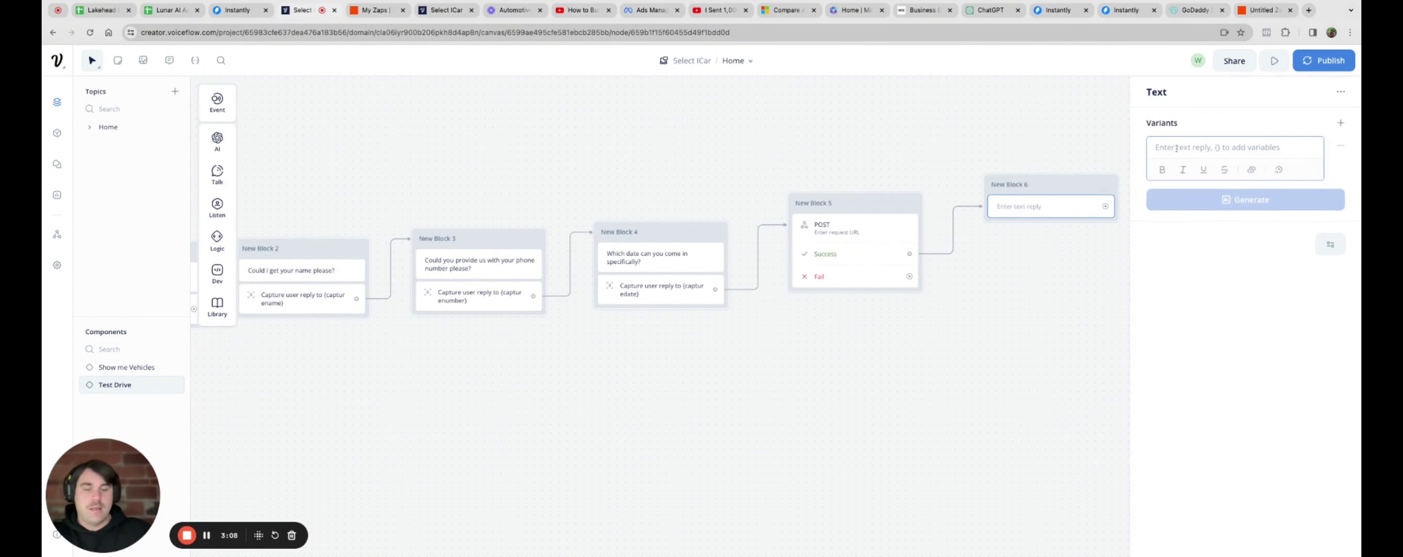
Set the new Text block's reply to "Thank you very much, a representative will reach out to you shortly."
type("Thank")
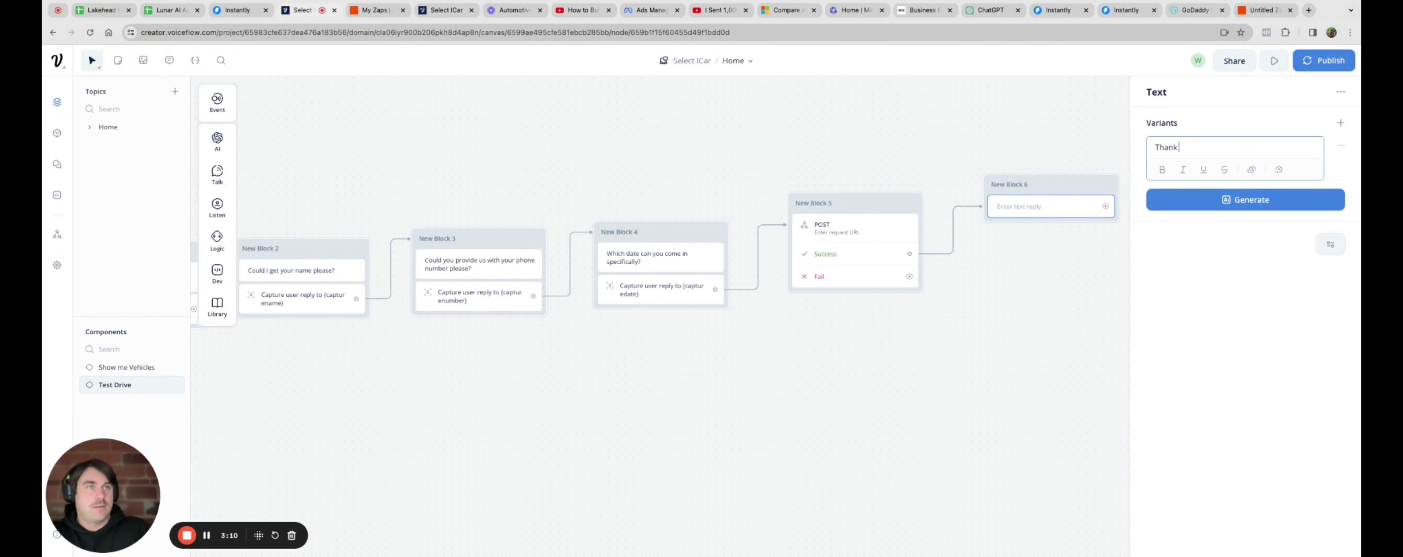
type(" you very much")
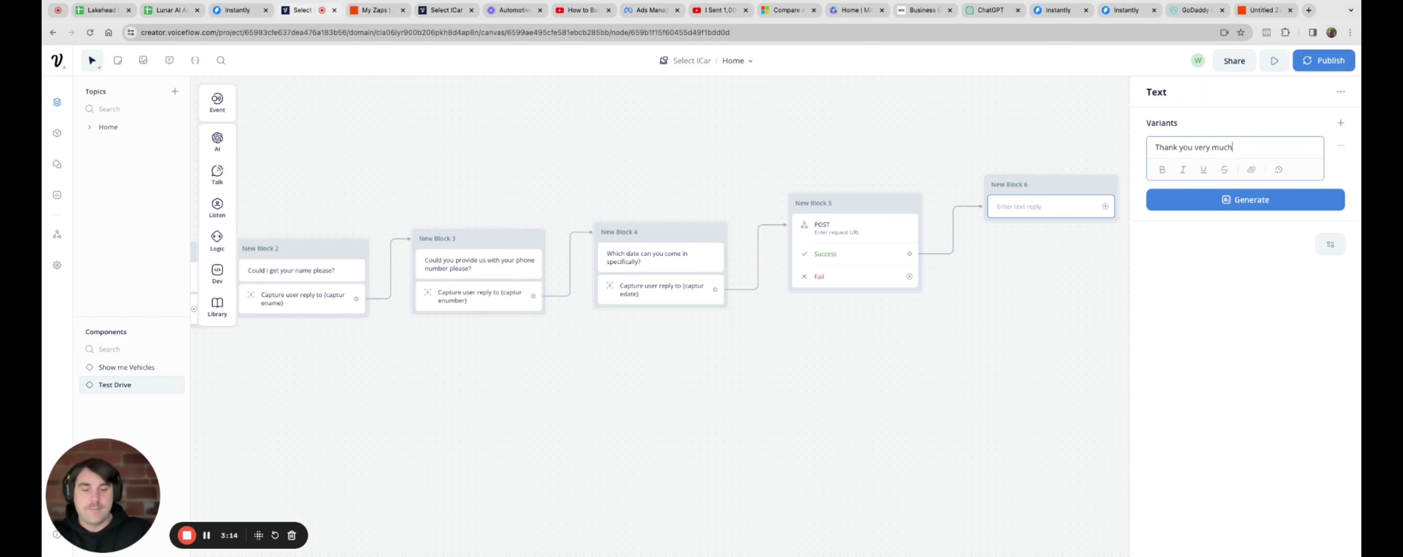
type(", a repres")
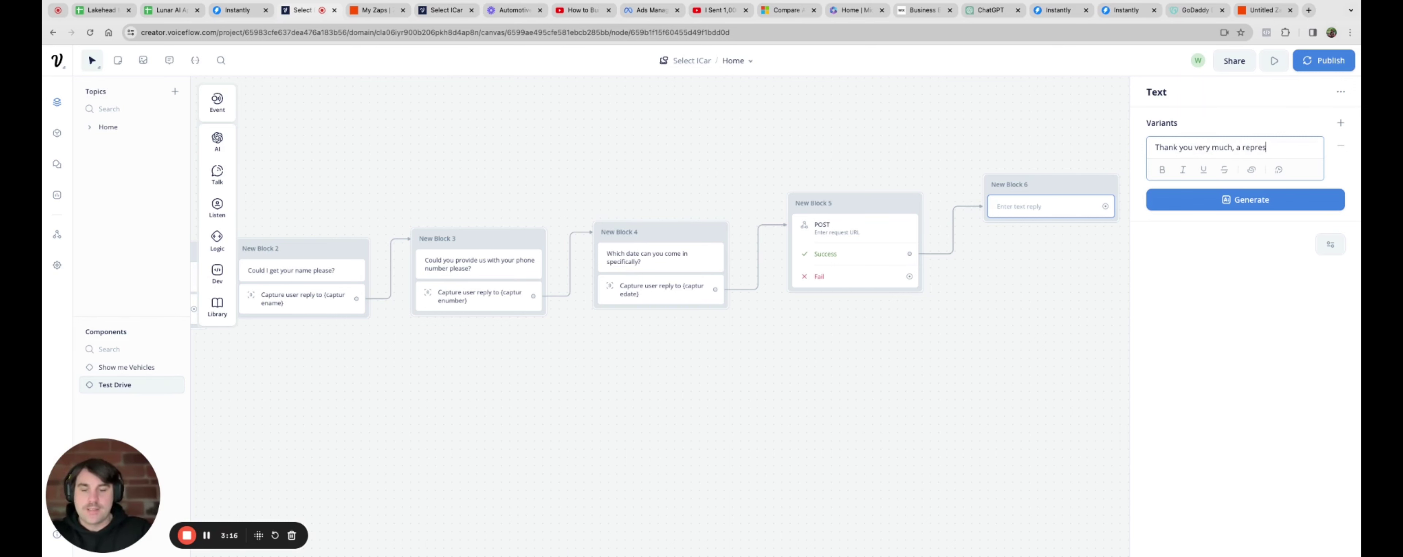
type("entati")
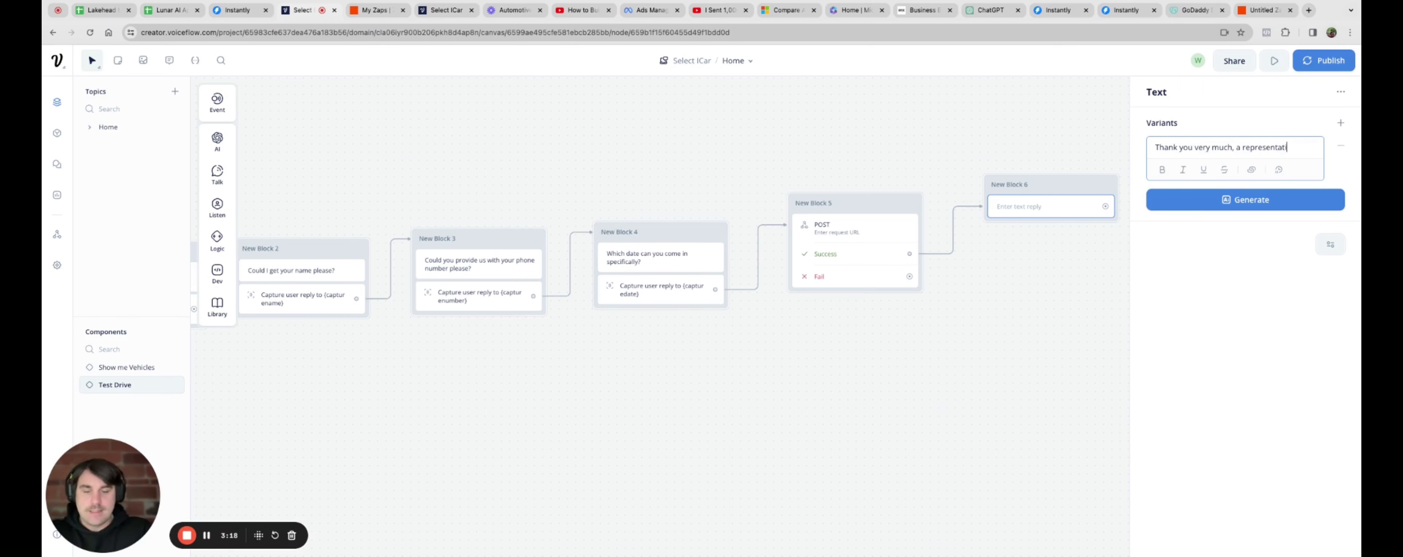
type("ve will reach ")
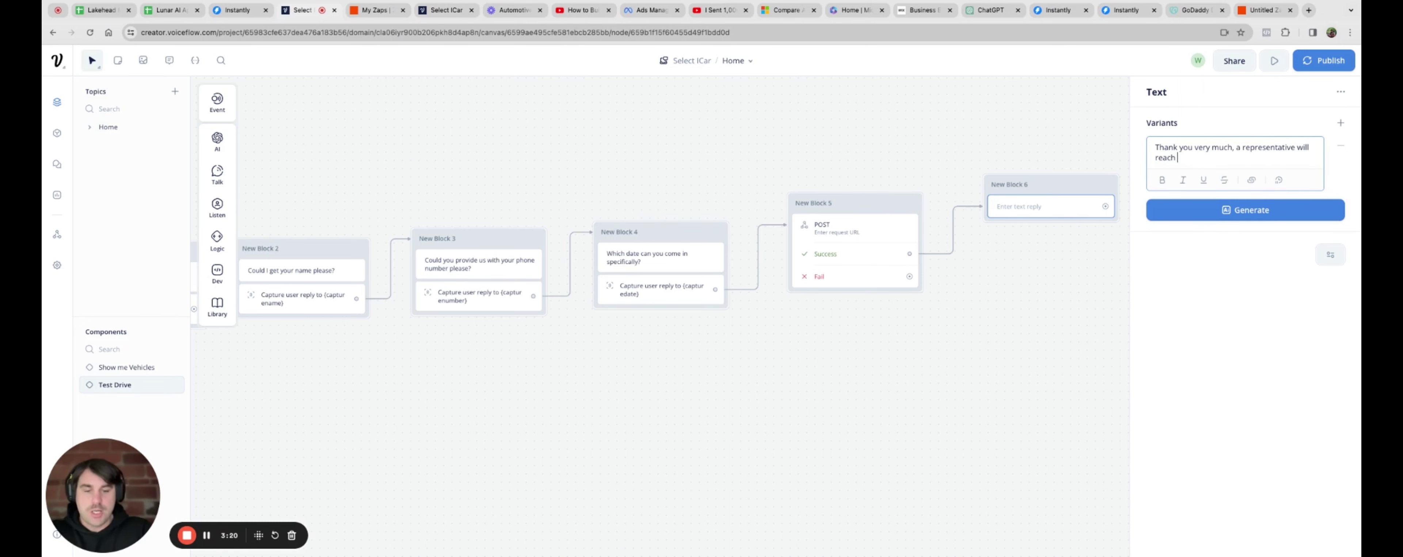
type("out to you shortly.")
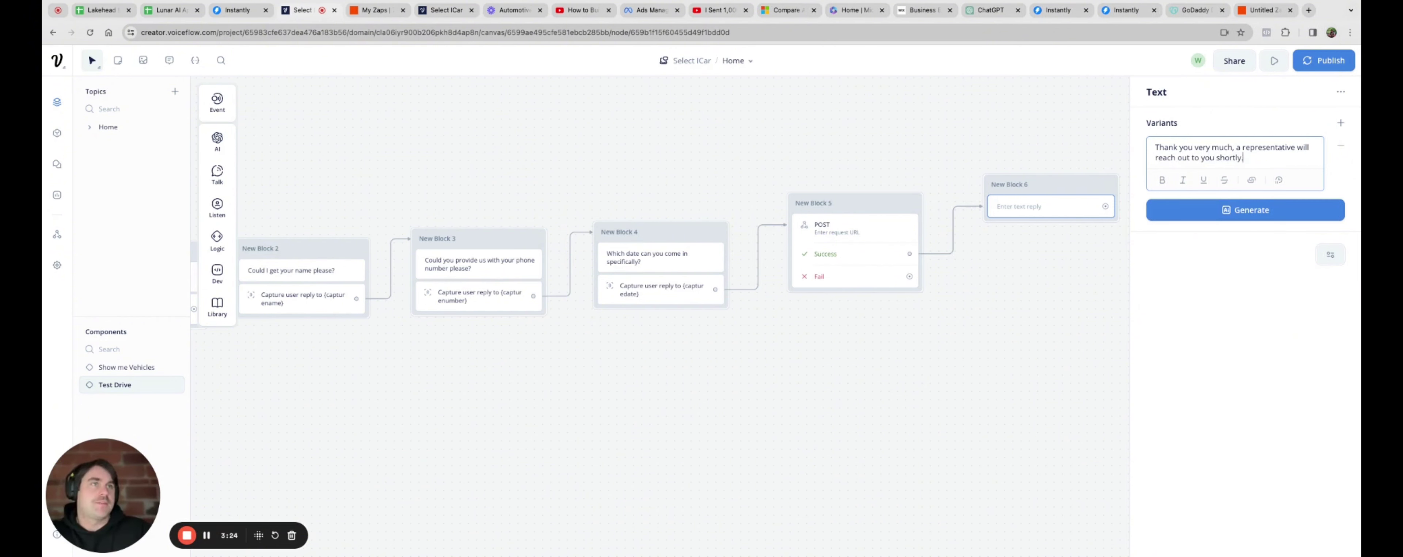
left_click(1052, 346)
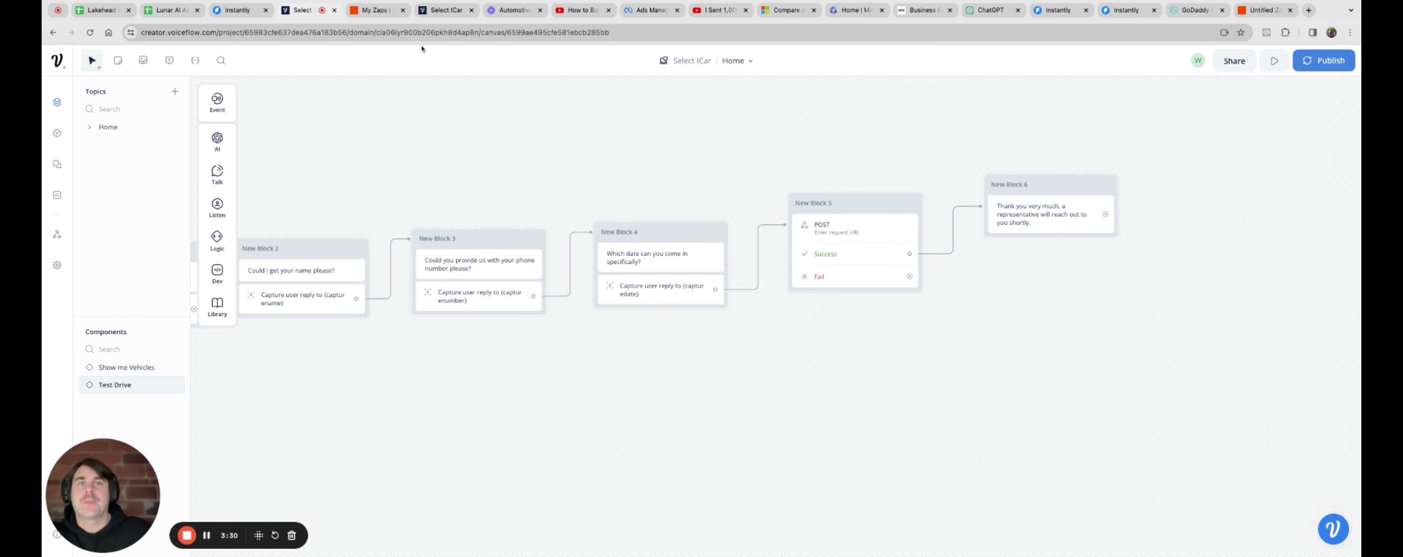
Switch to Zapier and create a new Zap with Webhooks by Zapier as the trigger and Catch Hook as its event
left_click(375, 10)
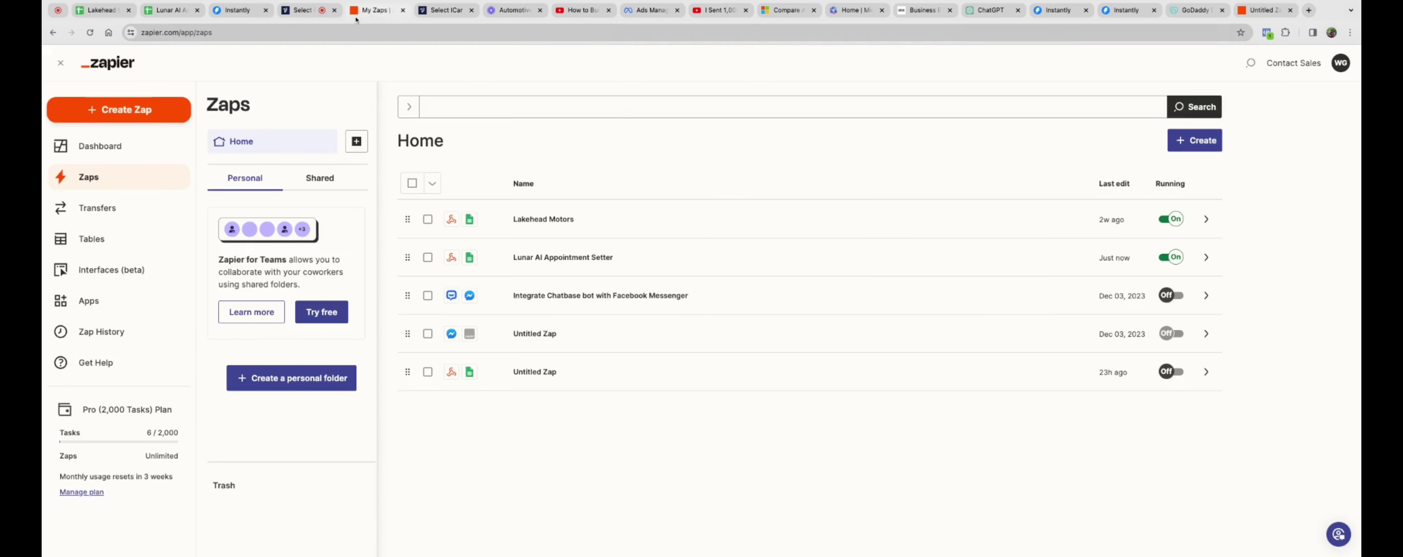
left_click(149, 112)
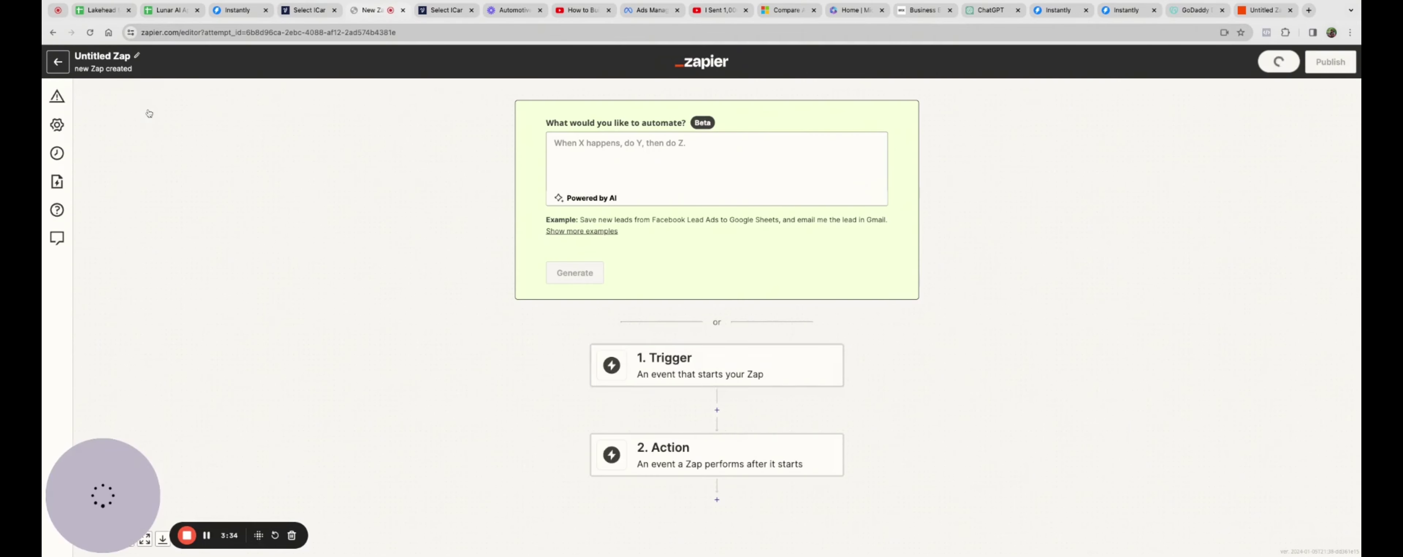
left_click(685, 365)
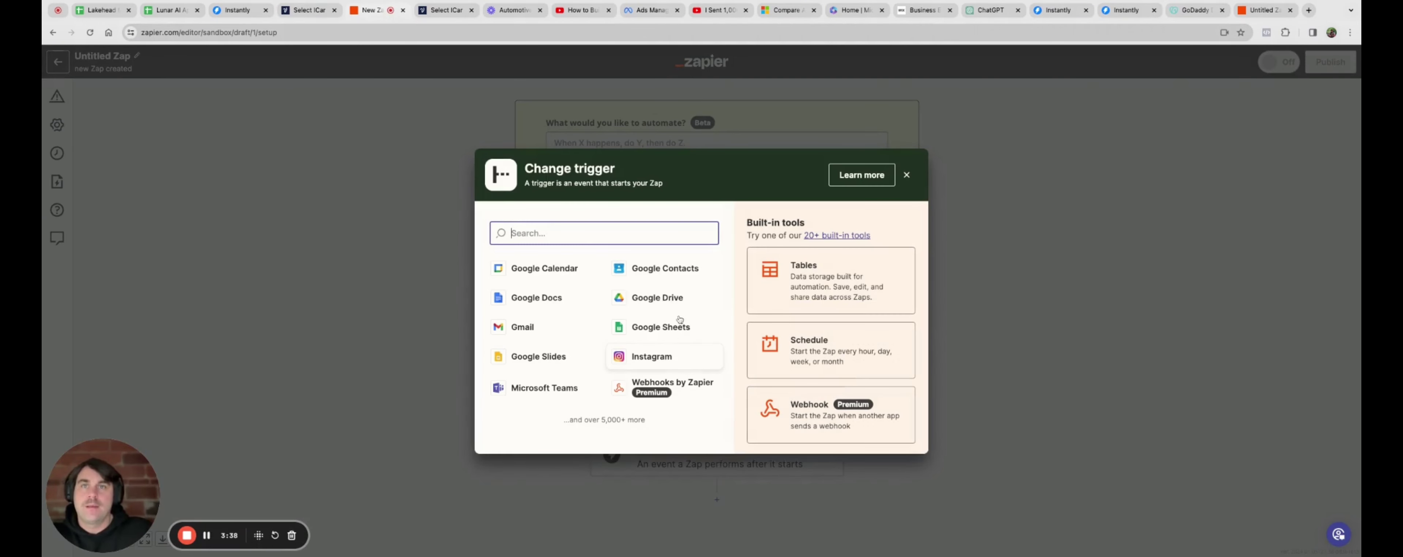
left_click(668, 389)
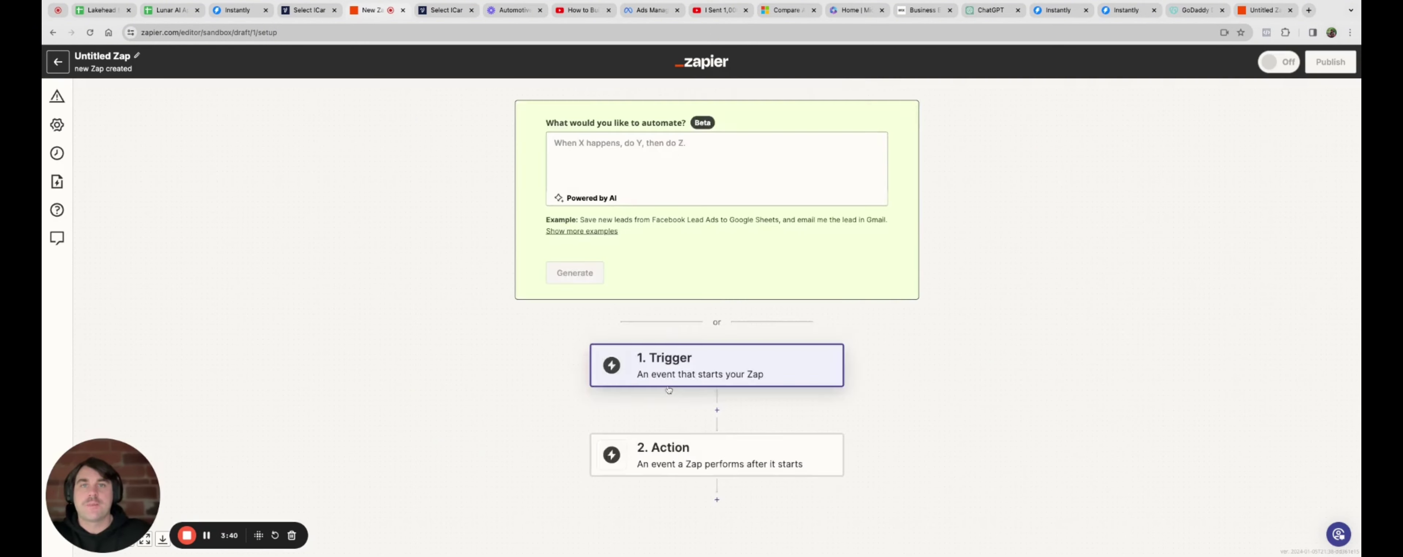
left_click(1215, 217)
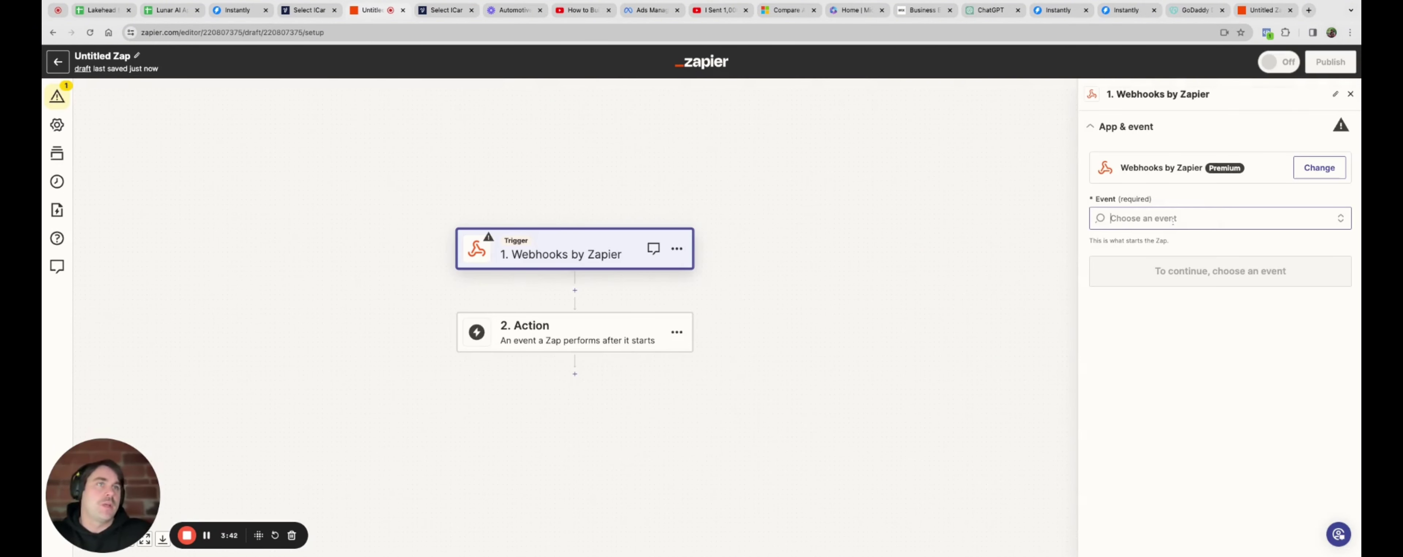
left_click(1158, 260)
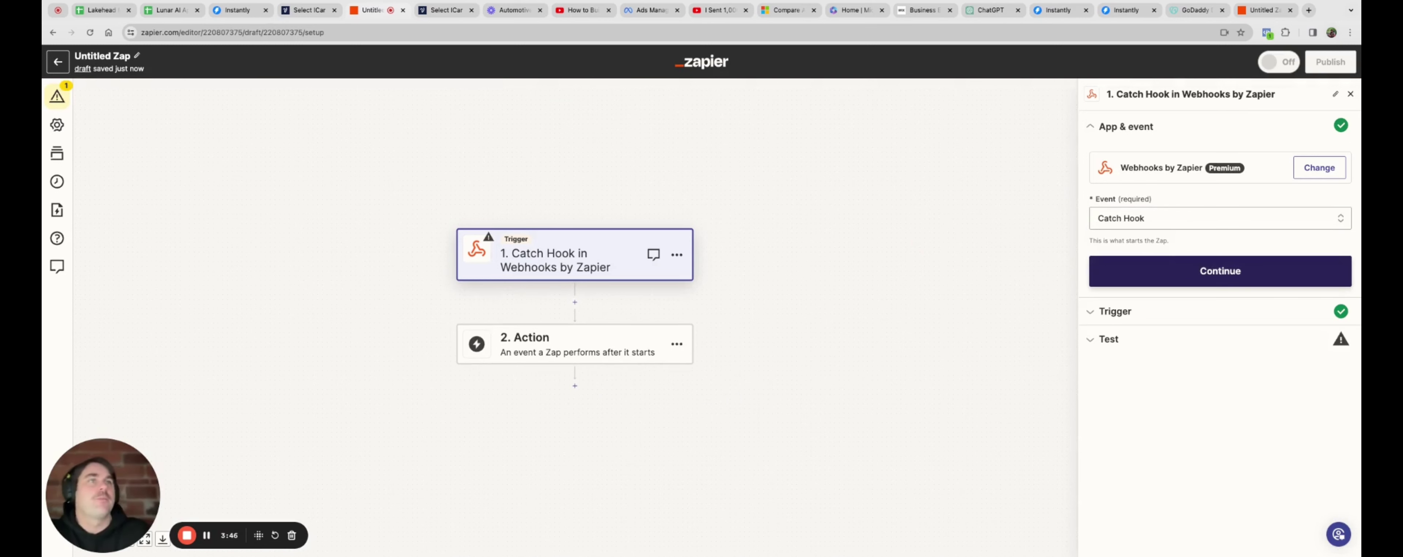
Complete the Catch Hook trigger setup without a child key and copy its webhook URL
left_click(1170, 271)
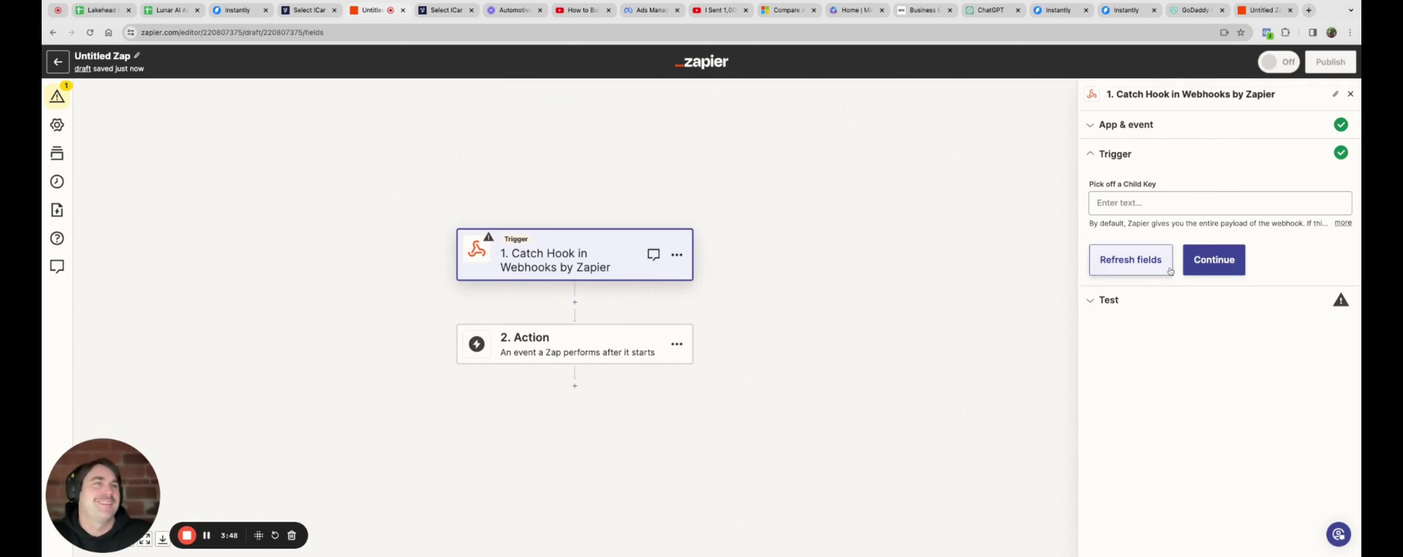
left_click(1215, 262)
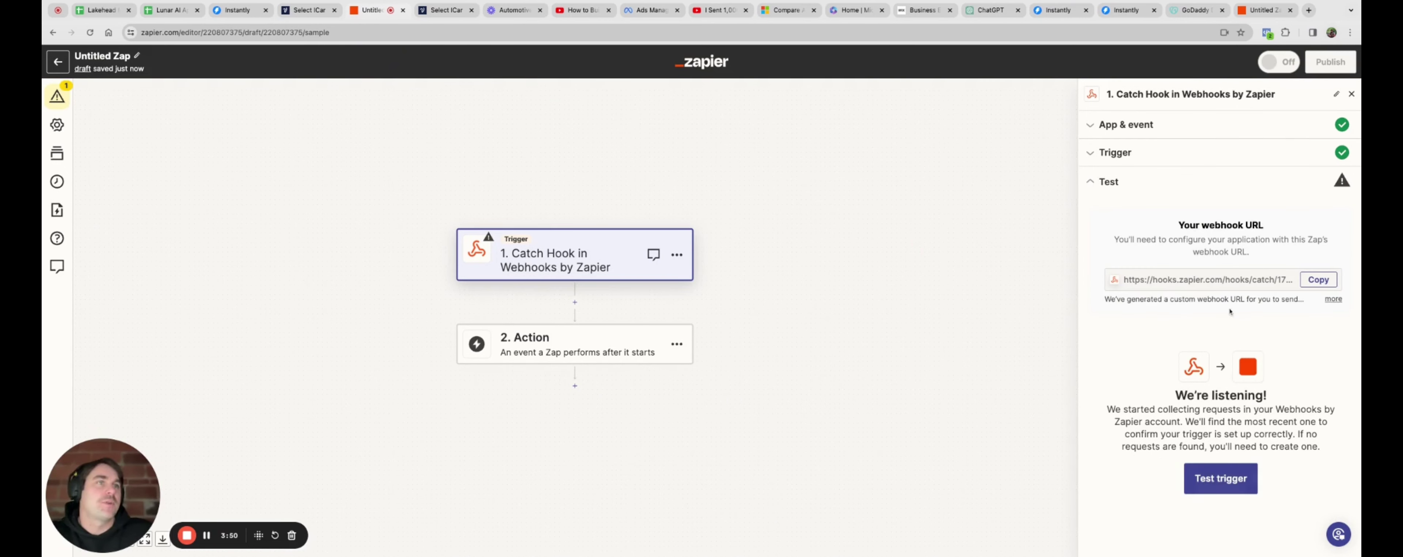
left_click(1318, 278)
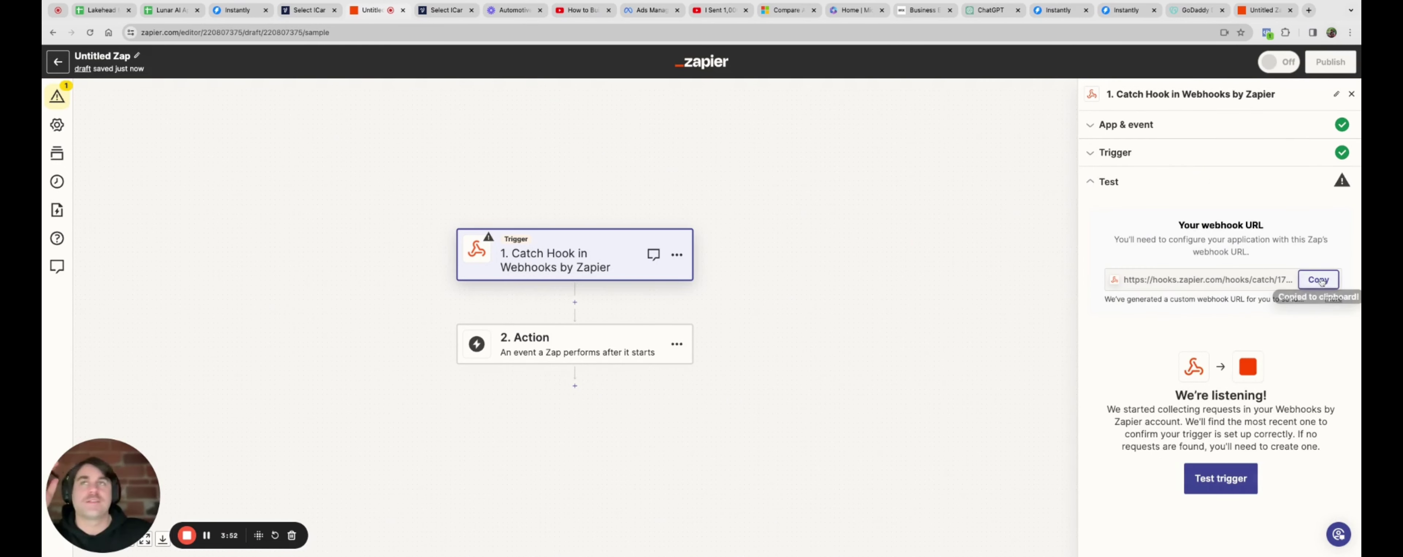
Return to Voiceflow and paste the copied Zapier webhook URL as the POST block's request URL
left_click(310, 10)
left_click(847, 239)
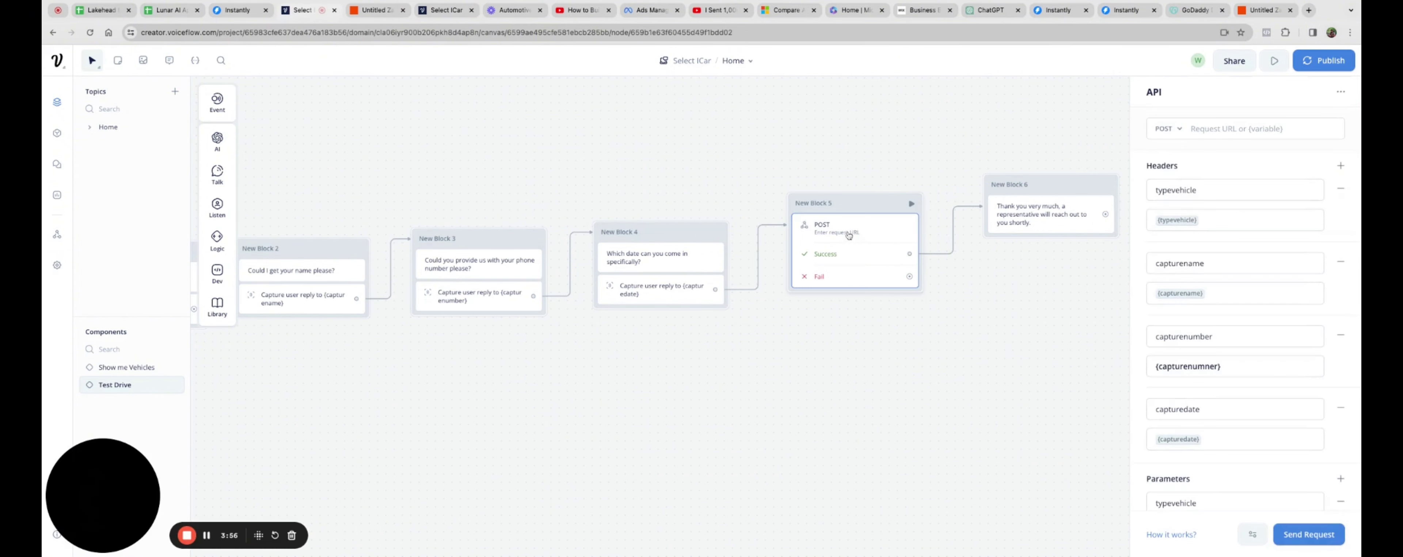
left_click(1211, 130)
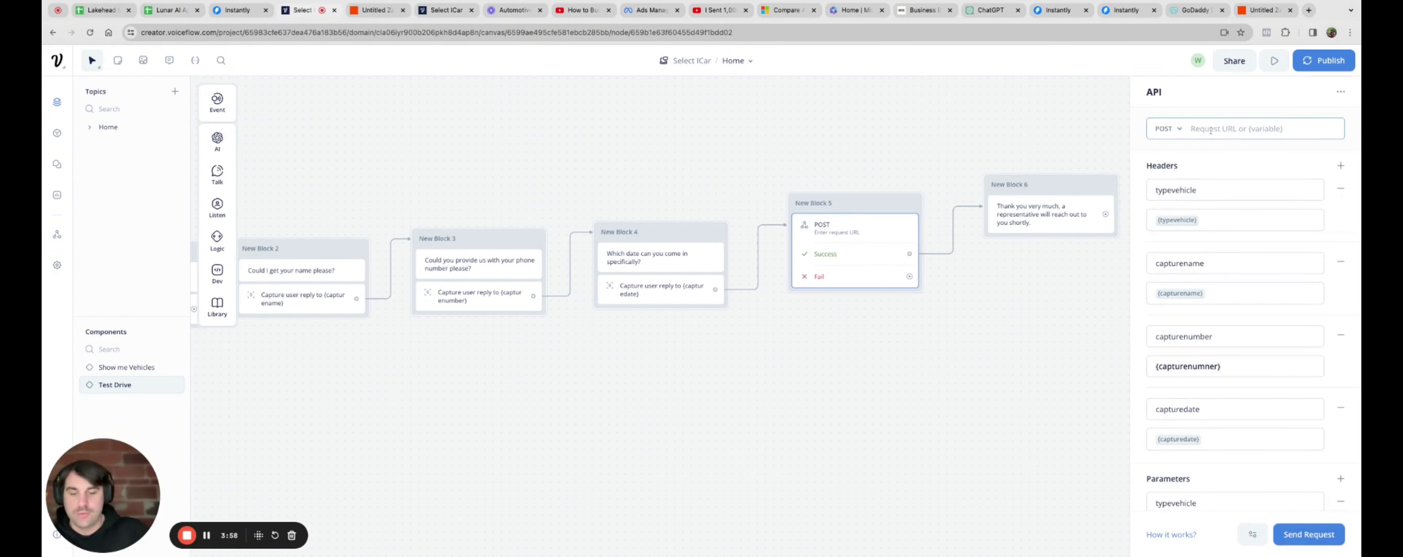
key("ctrl+v")
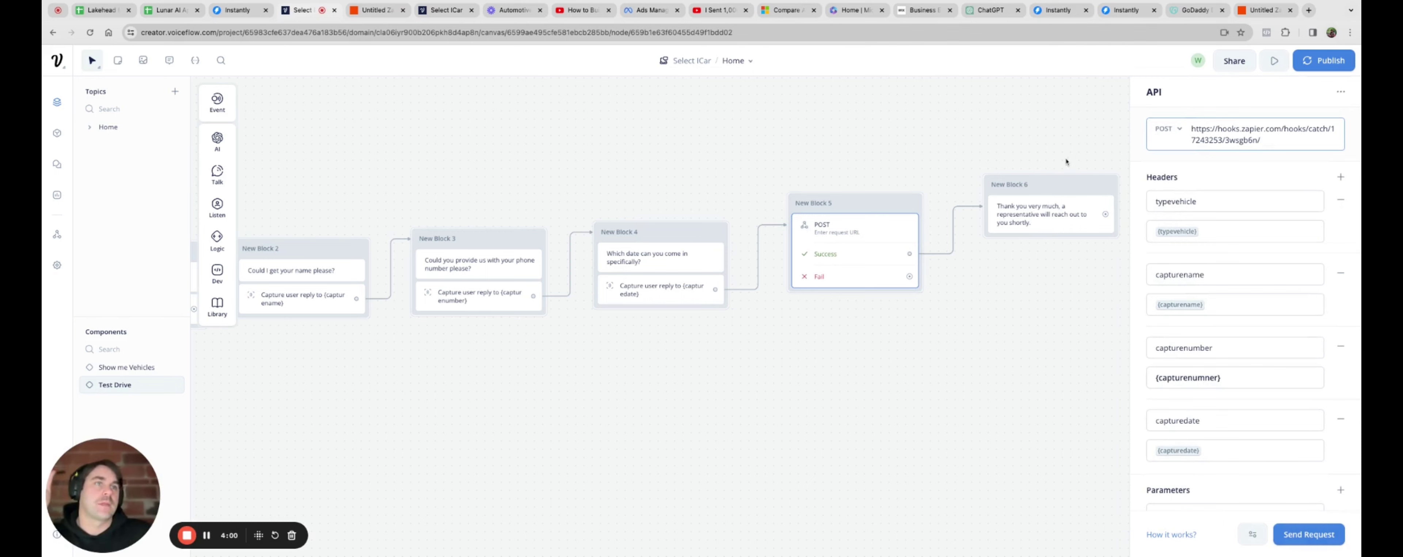
left_click(1050, 152)
Test the Test Drive component from its first block and answer the vehicle question with malibu
scroll(530, 221, "left", 5)
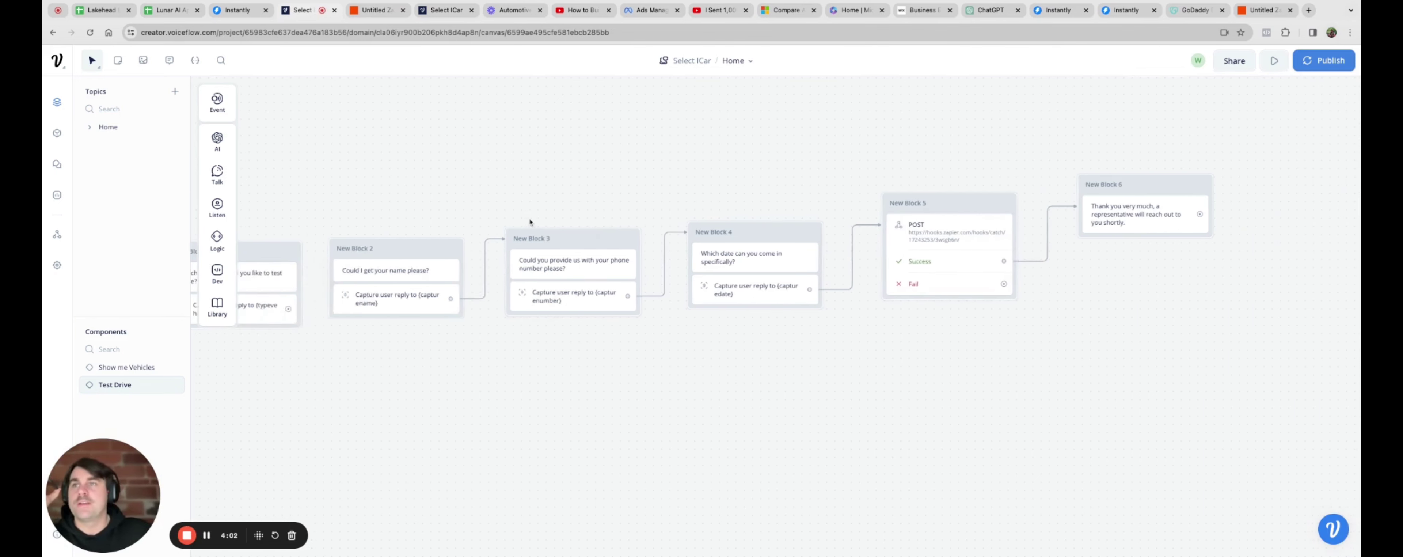
left_click(518, 251)
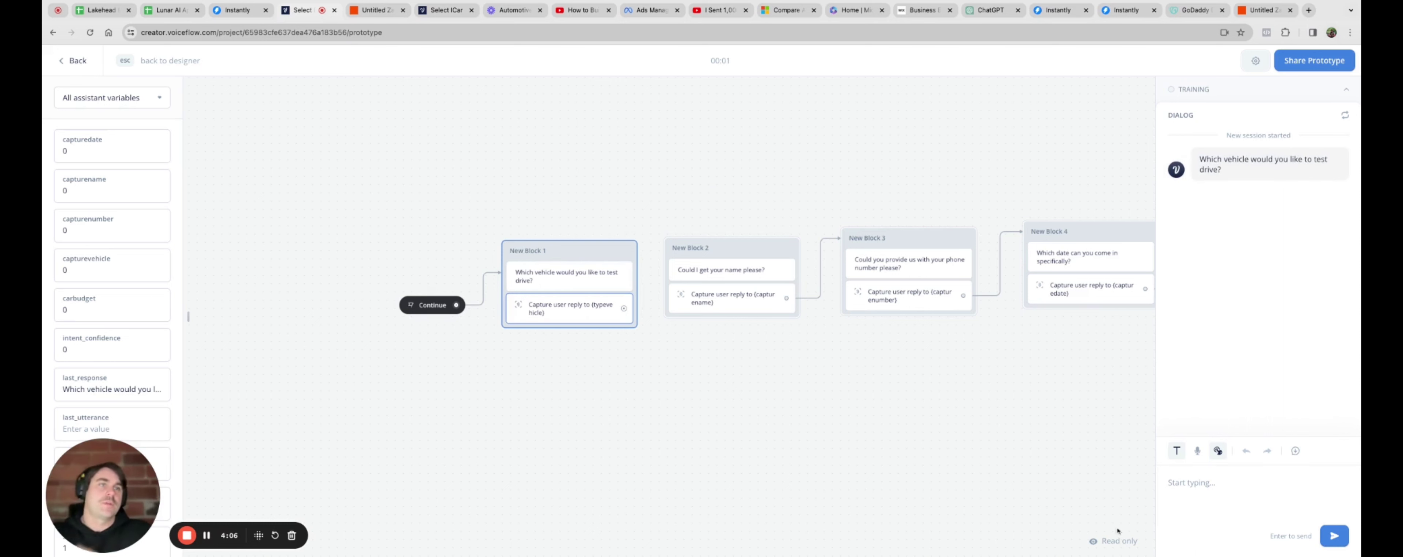
type("malibu")
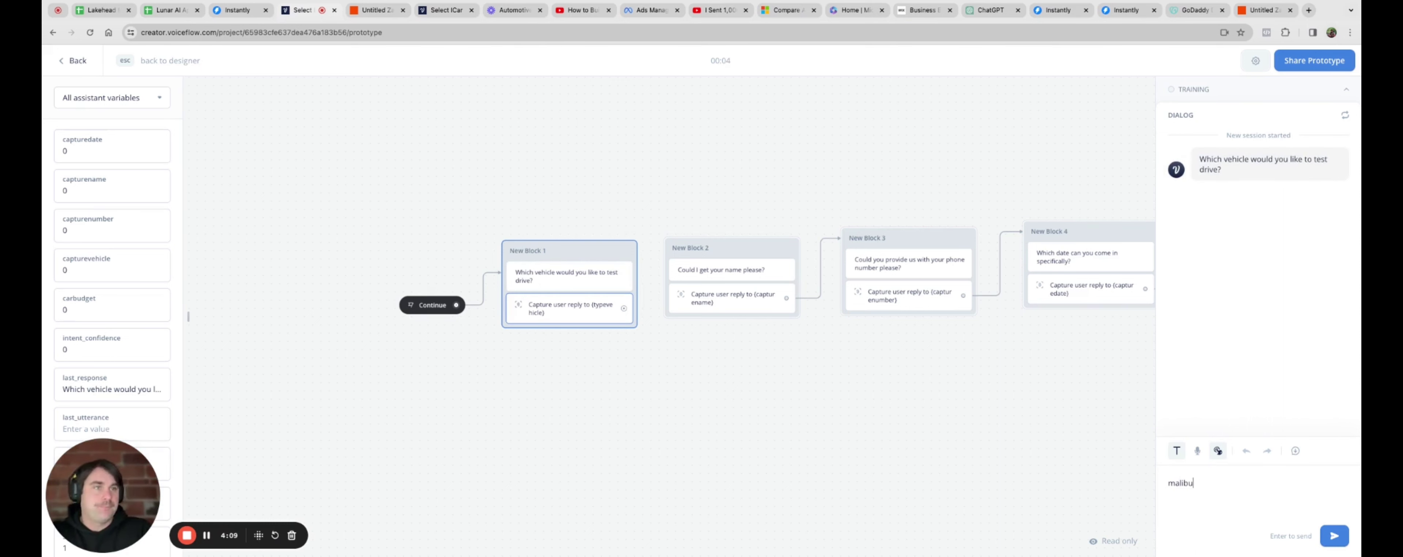
key("Return")
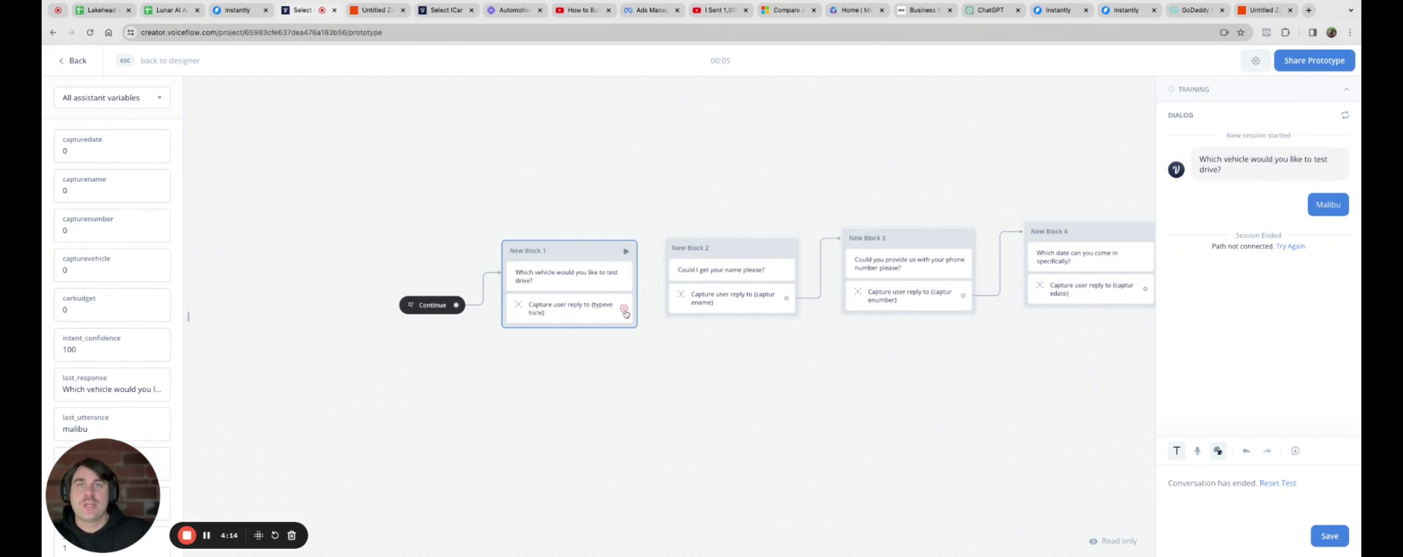
Leave the test and connect the vehicle capture step of the first block to the block asking for the name
key("Escape")
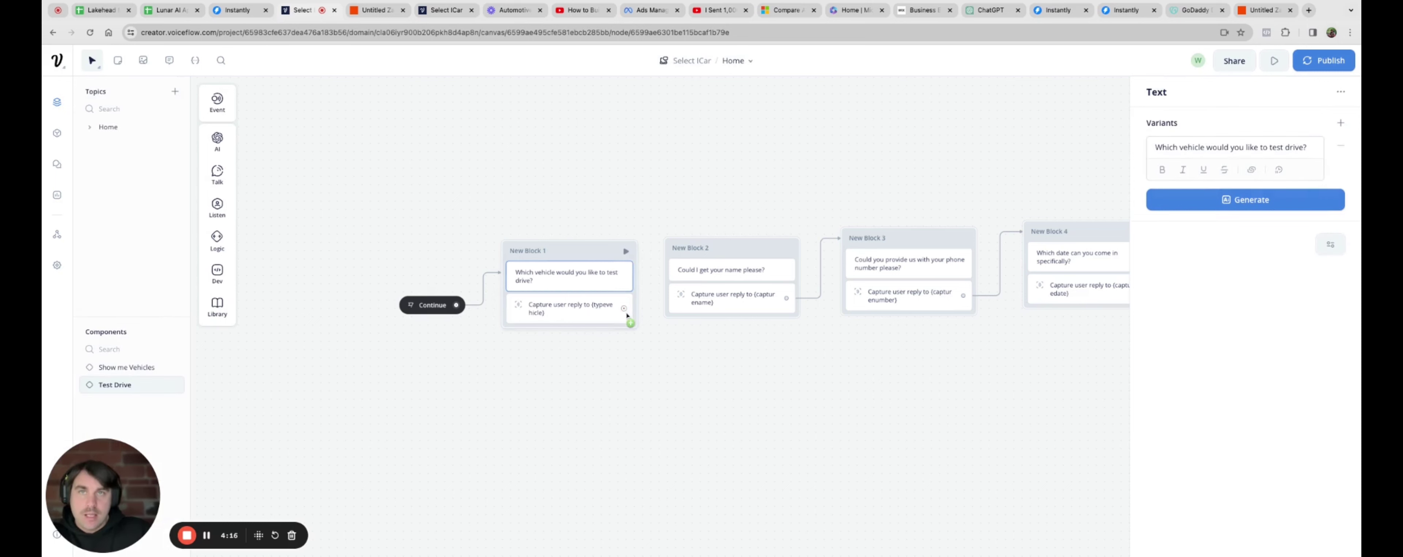
left_click_drag(624, 309, 647, 275)
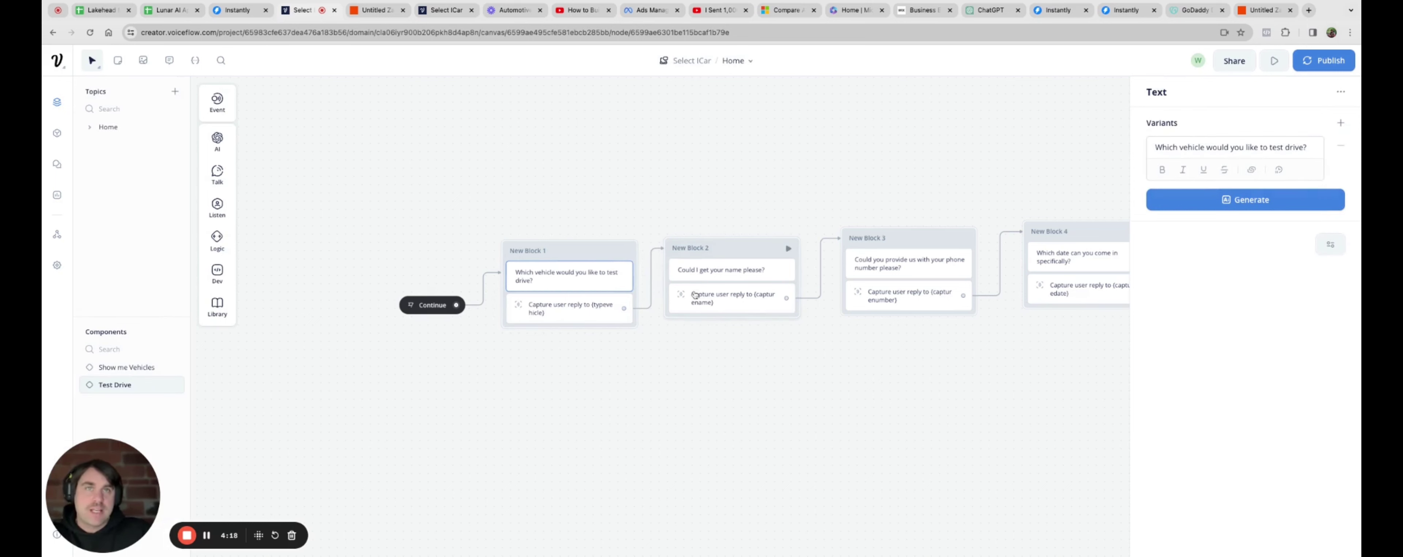
Start a fresh test from the first block and send malibu as the vehicle to test drive
scroll(643, 278, "right", 2)
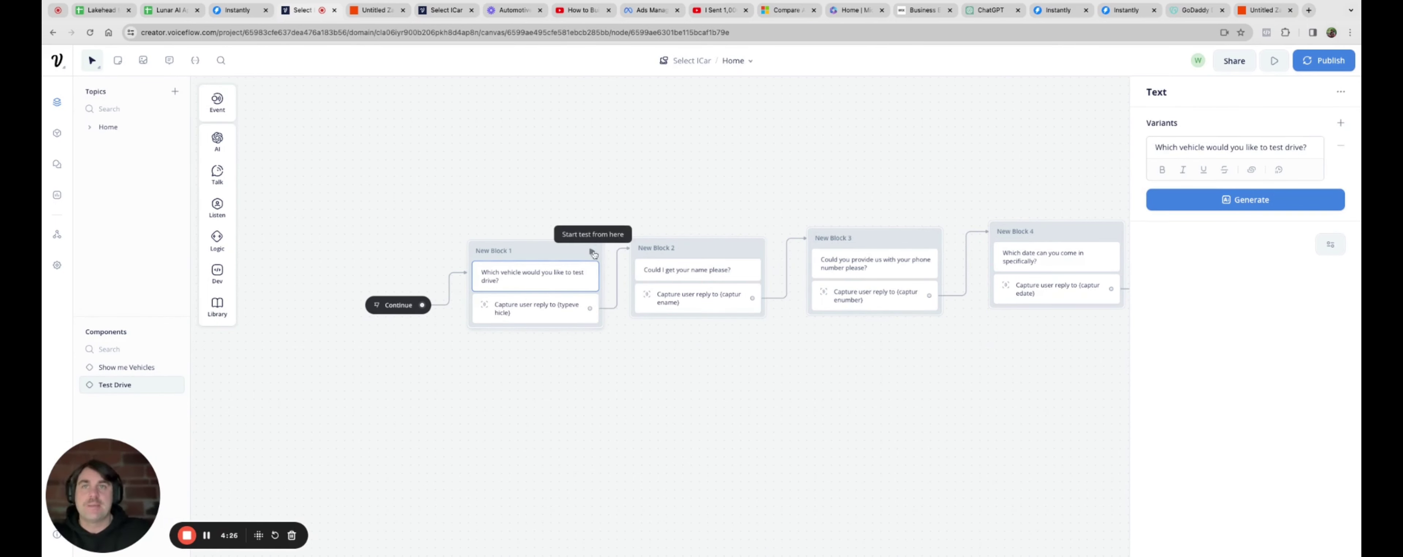
left_click(592, 251)
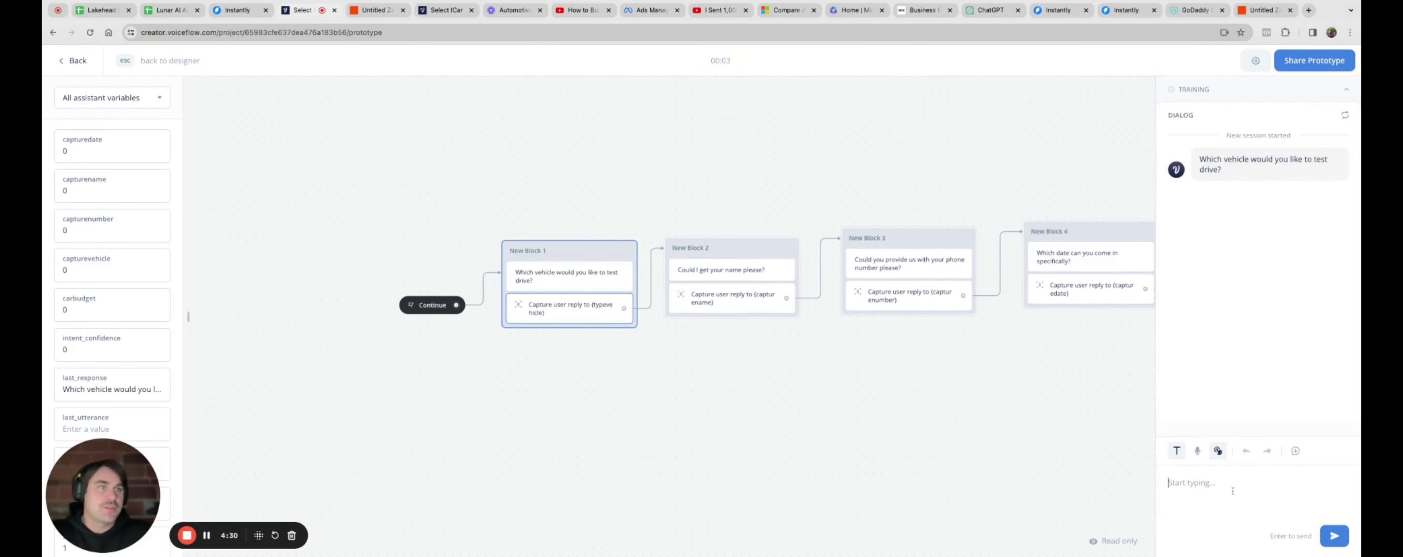
type("malbu")
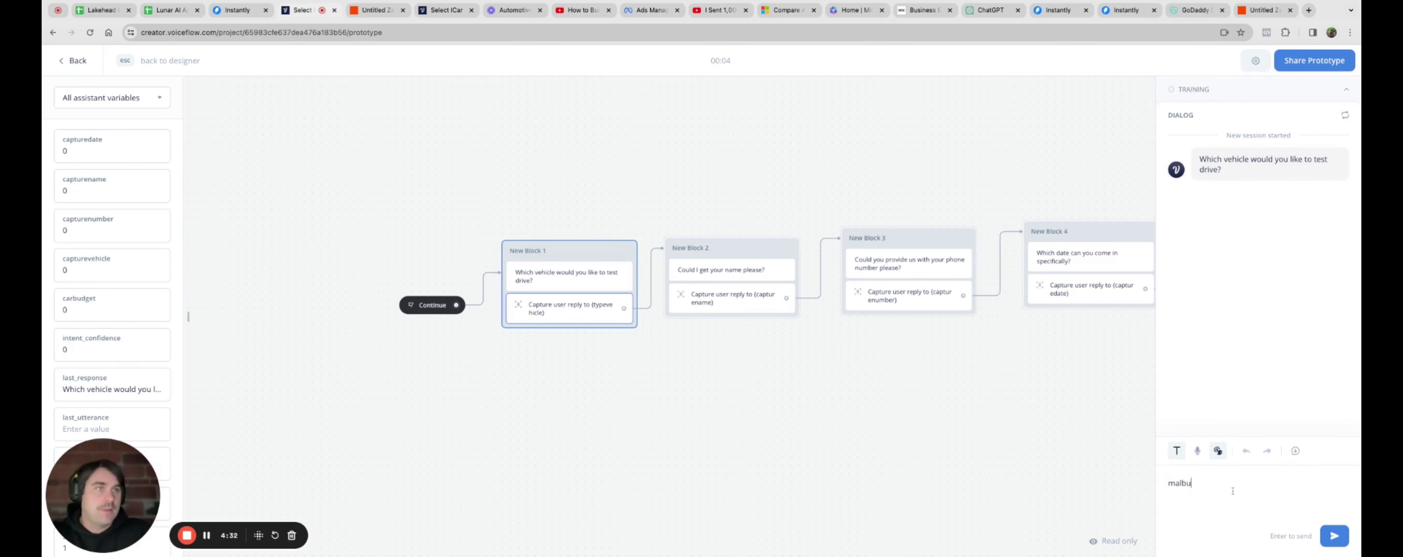
key("BackSpace")
key("BackSpace")
type("ibu")
key("Return")
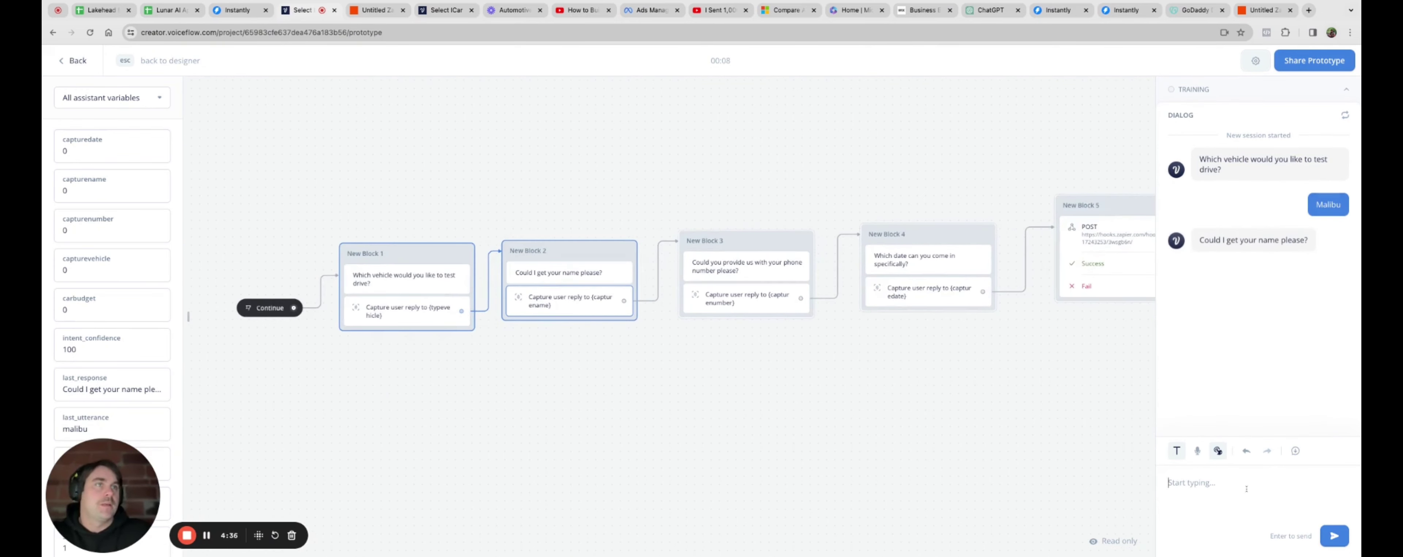
Answer the name and phone number questions in the test chat with the customer's first name and a sample phone number
type("William")
key("Return")
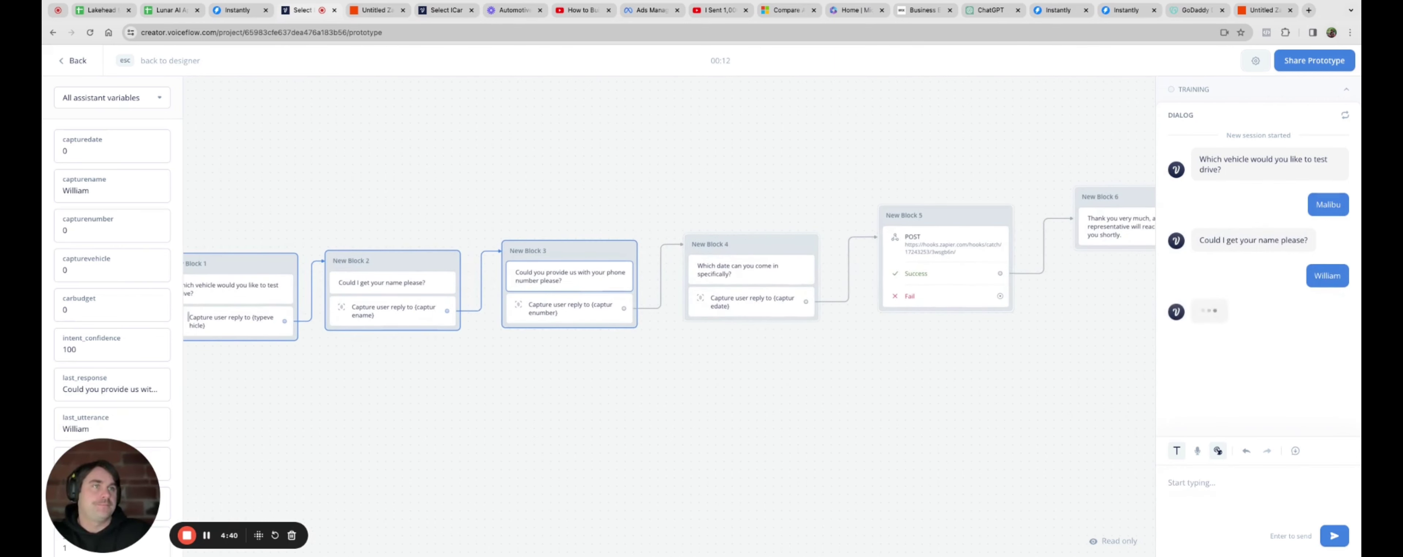
type("888-")
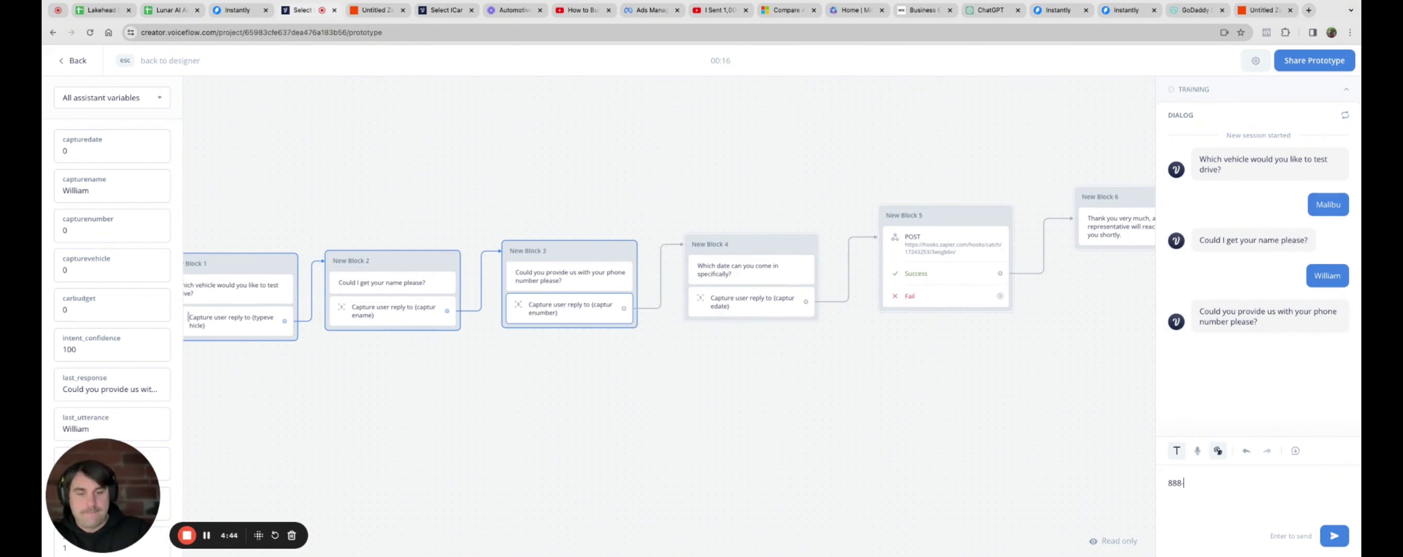
type("888-8888")
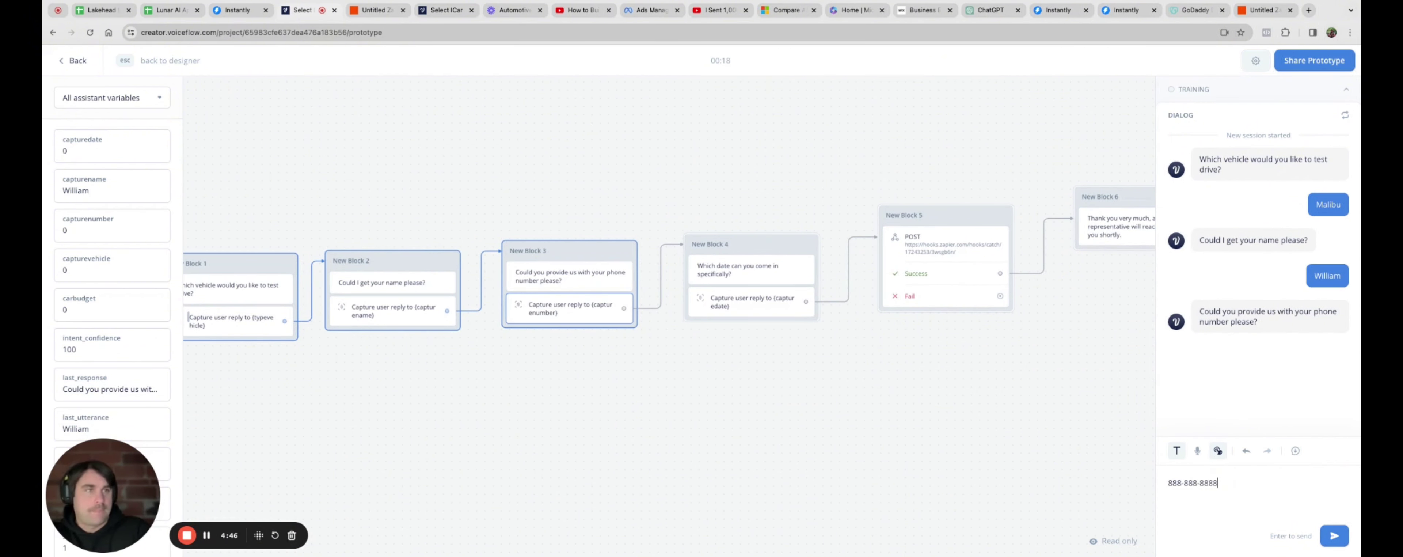
key("Return")
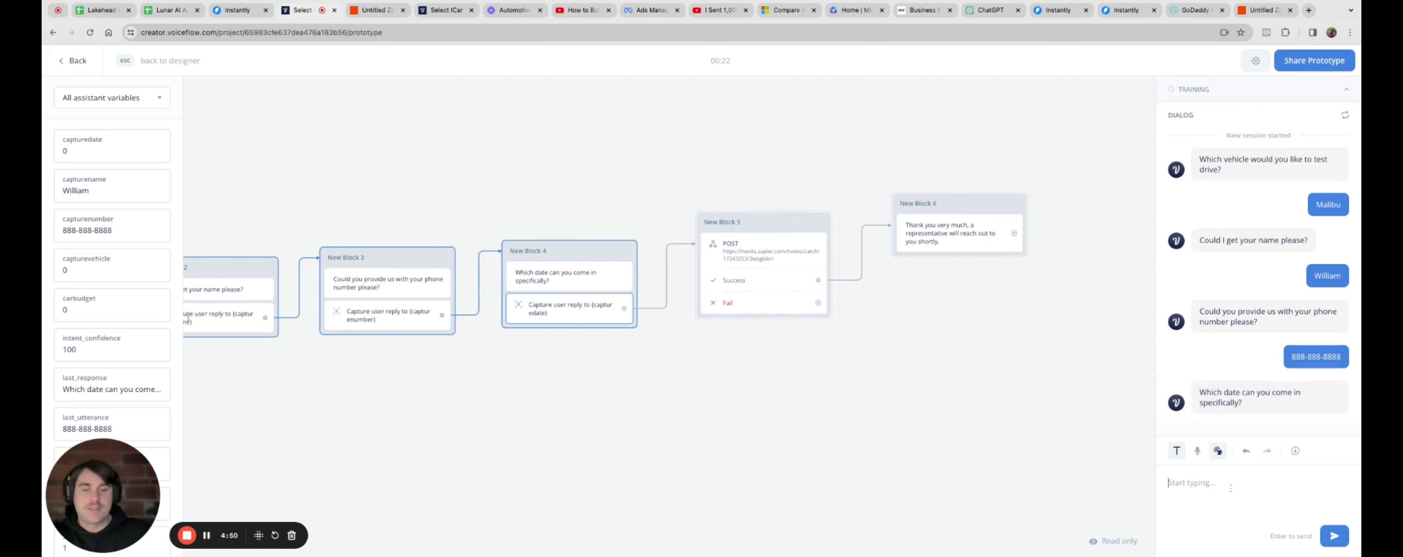
Answer the date question in the test chat with January 23rd
type("January")
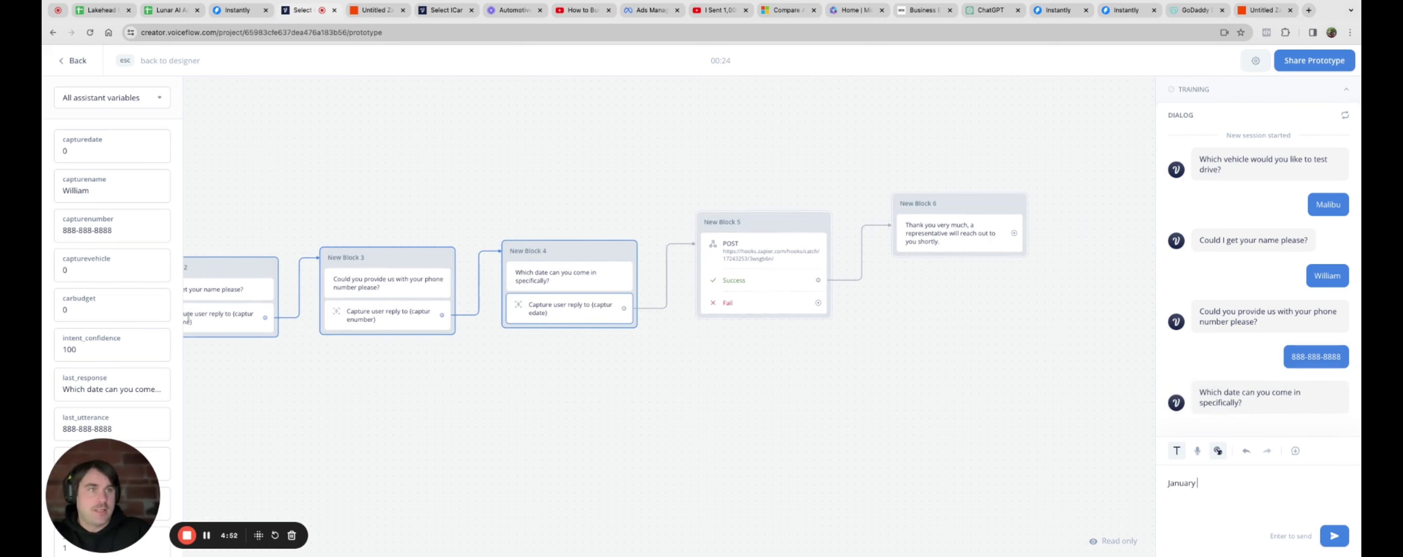
type(" 23rd")
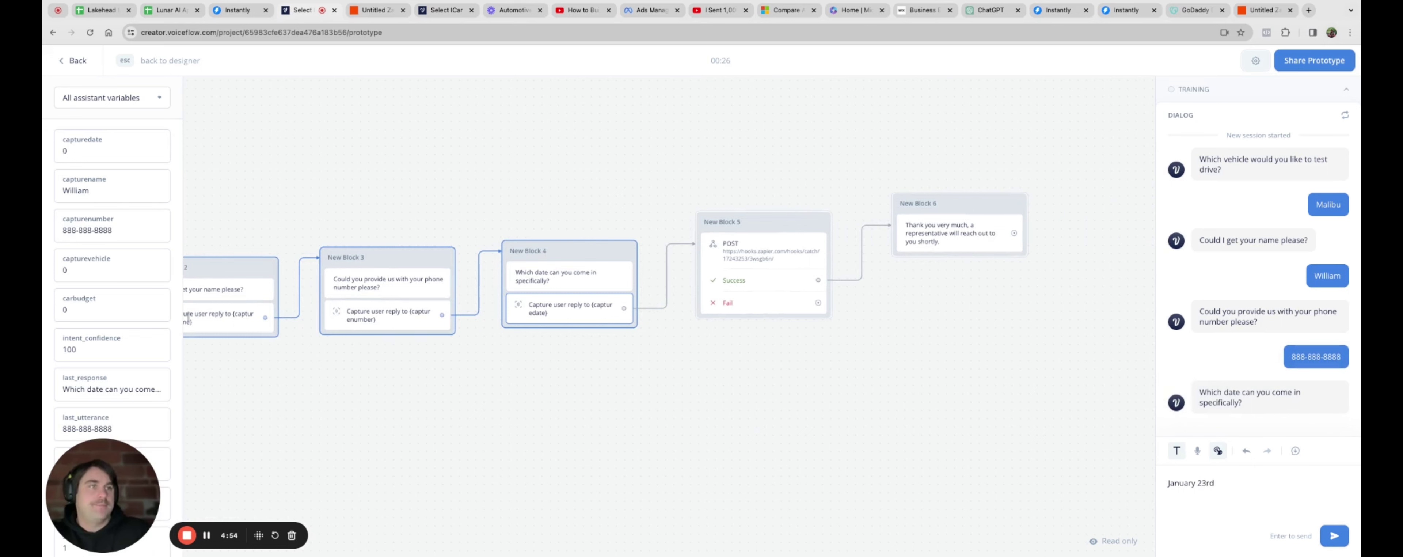
left_click(1335, 536)
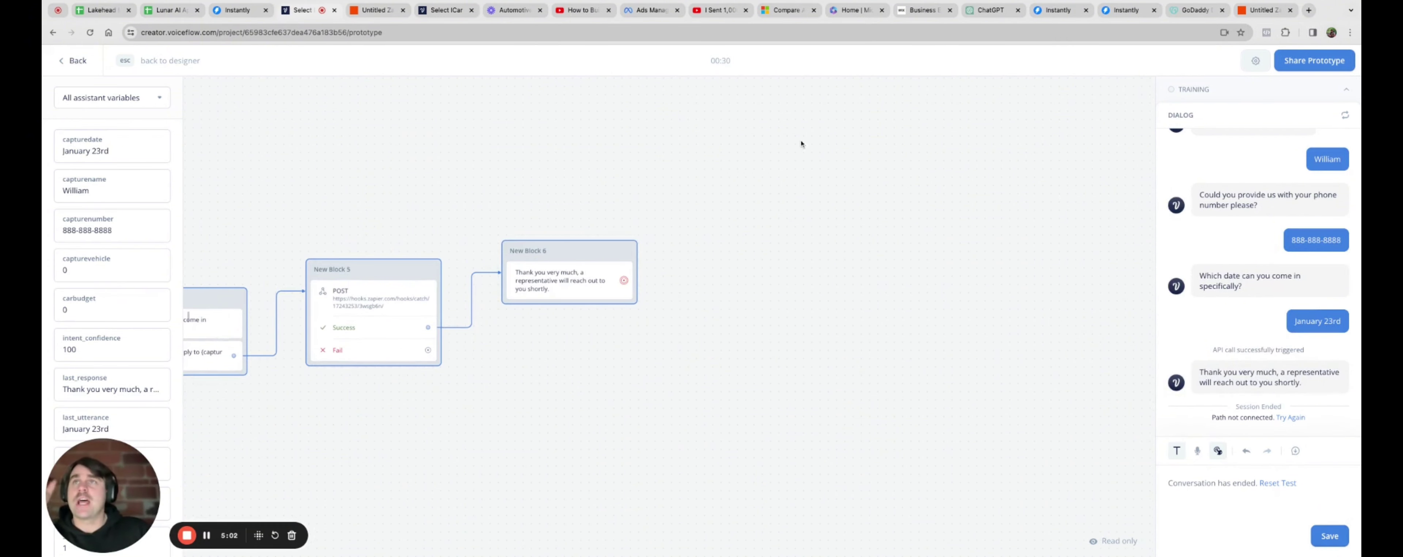
Switch to Zapier, test the Catch Hook trigger and continue with the request A record
left_click(378, 10)
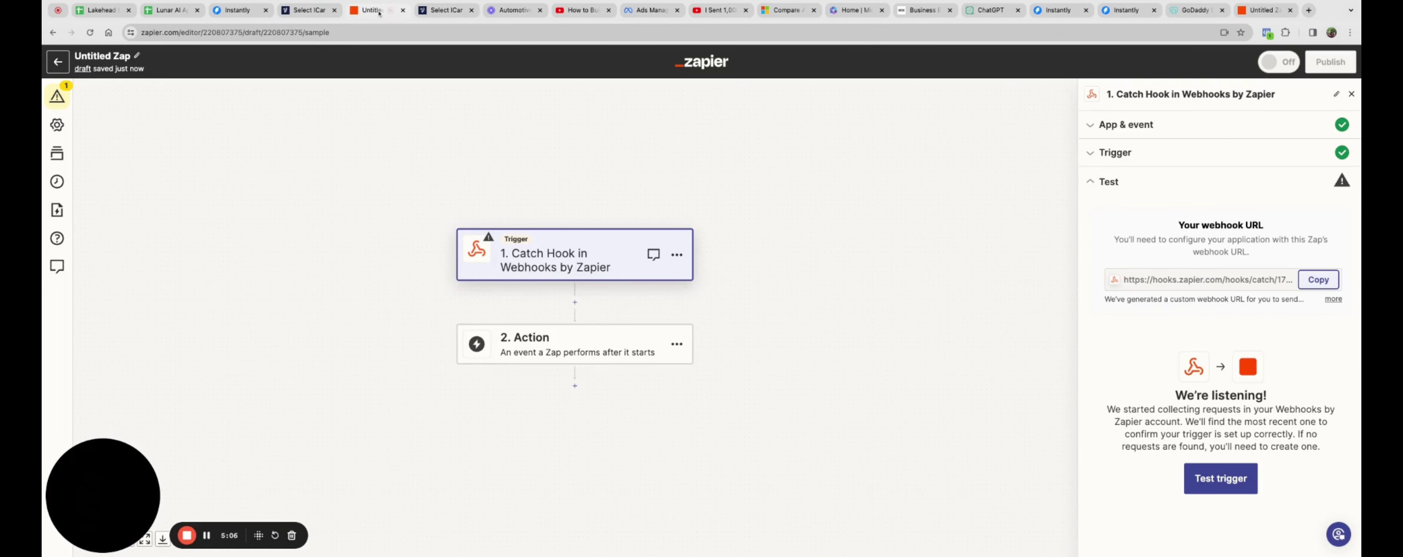
left_click(1222, 480)
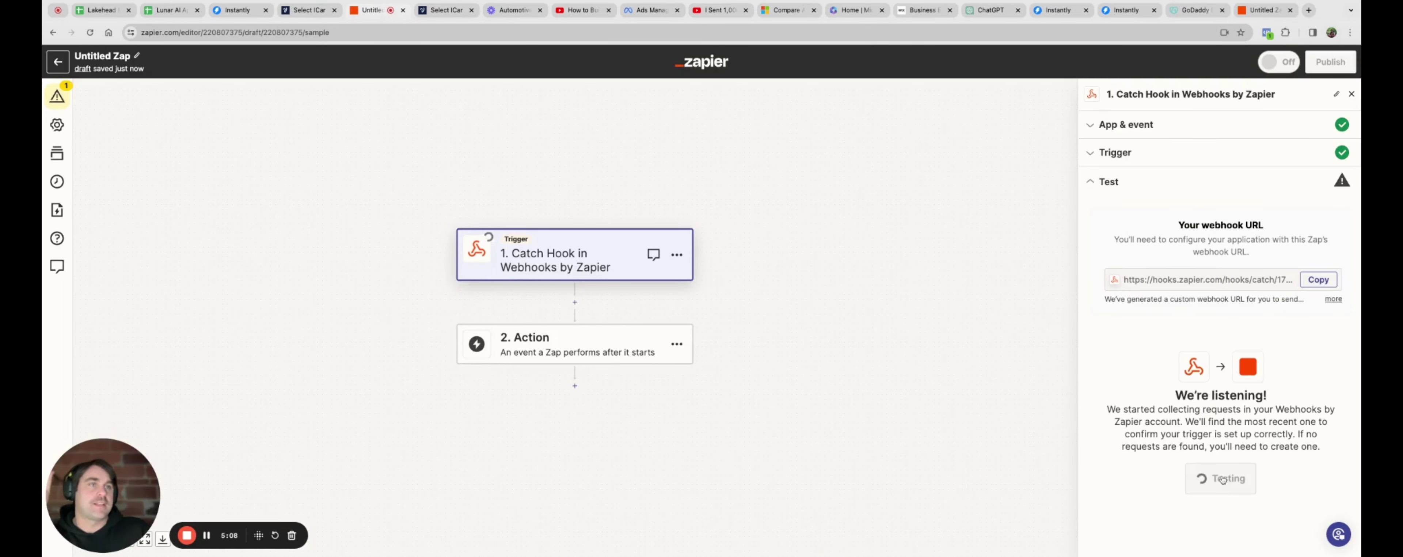
scroll(1206, 378, "down", 3)
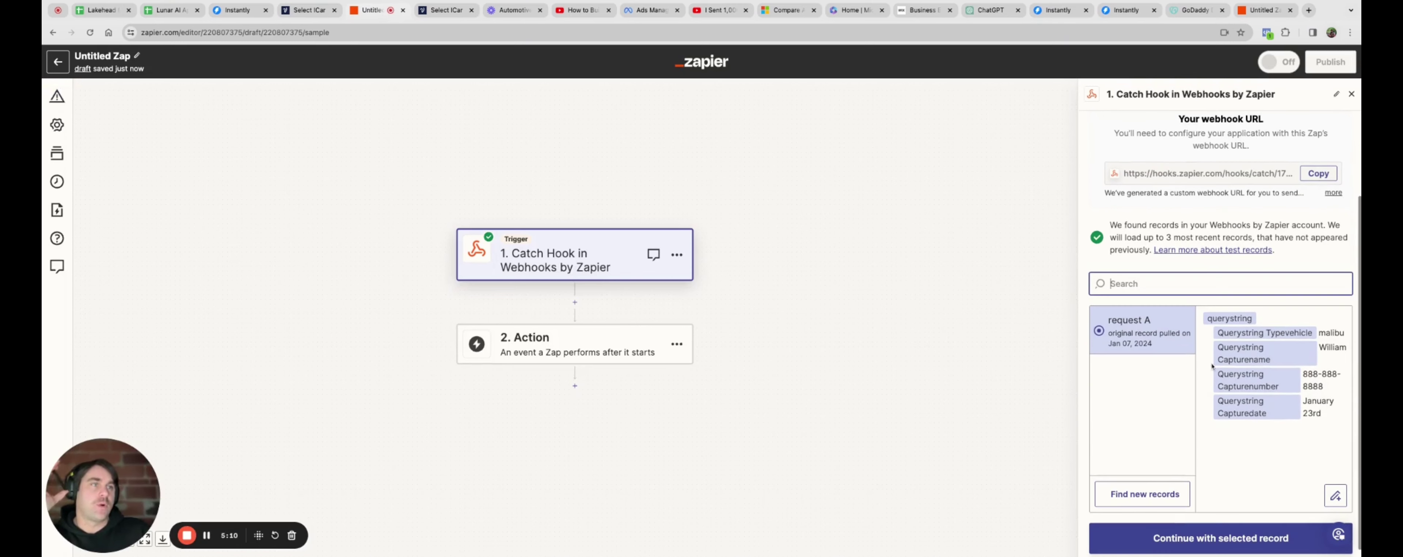
scroll(1248, 371, "up", 1)
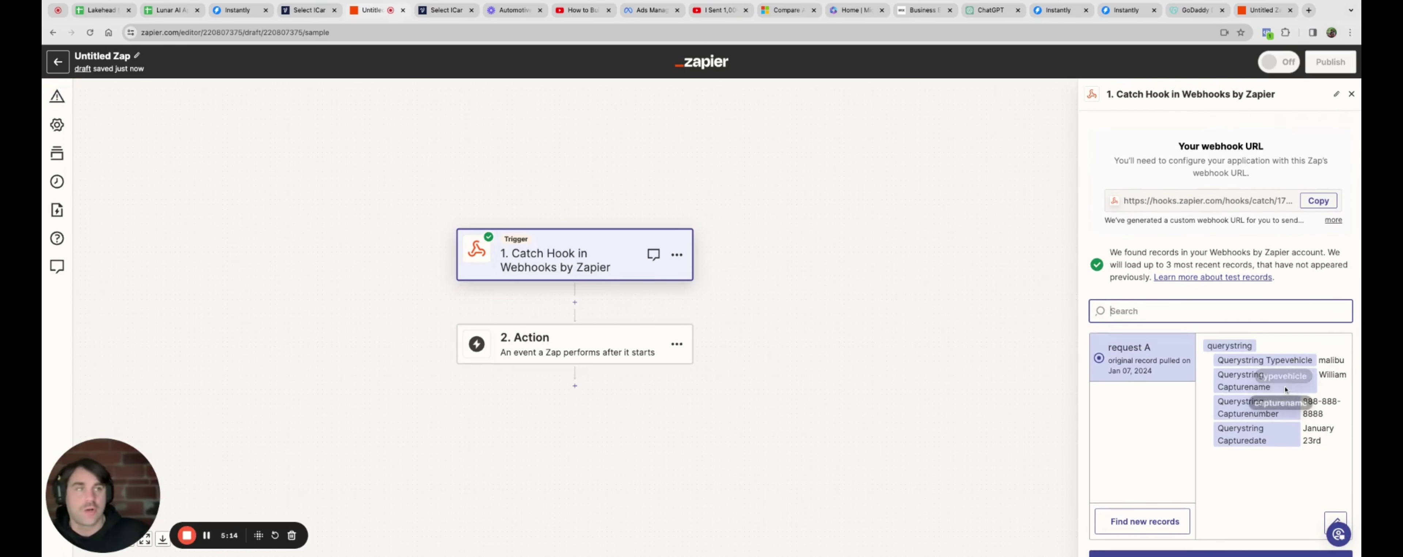
scroll(1253, 414, "down", 1)
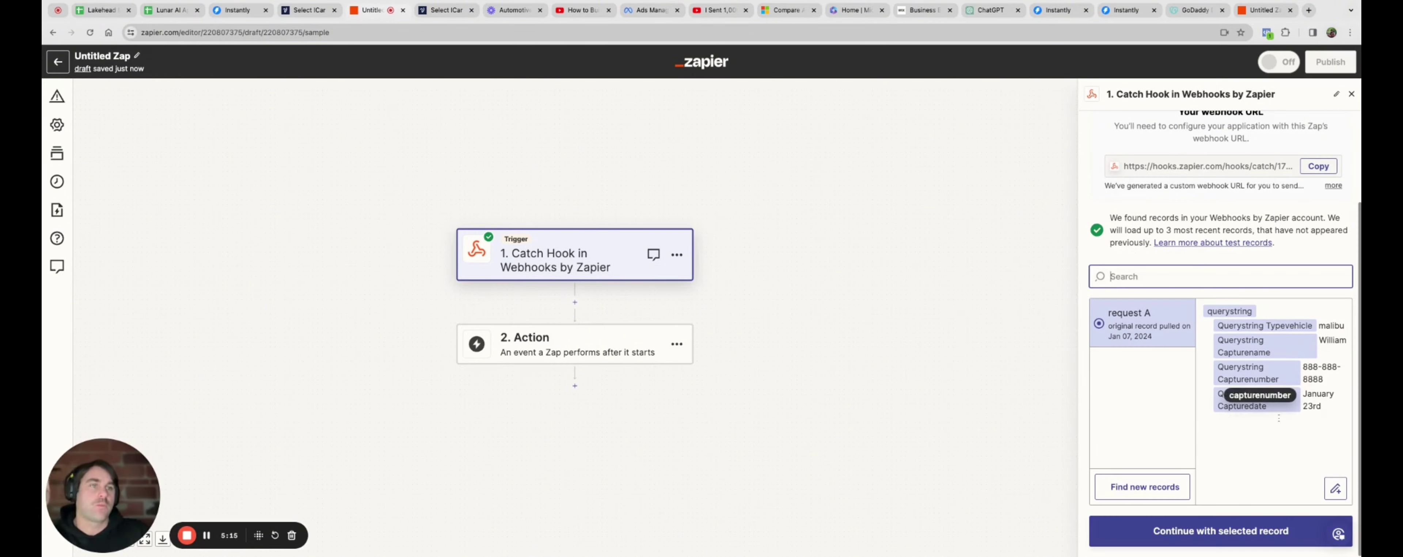
left_click(1226, 529)
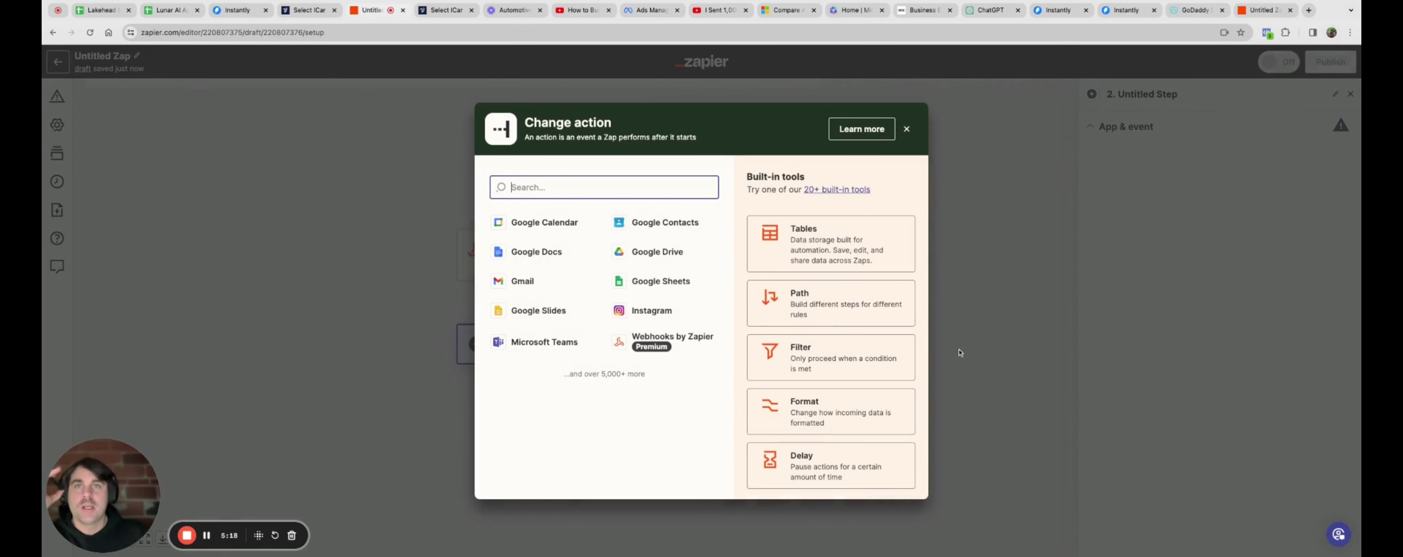
Make the action step Google Sheets with the Create Spreadsheet Row event and accept the connected account
left_click(656, 281)
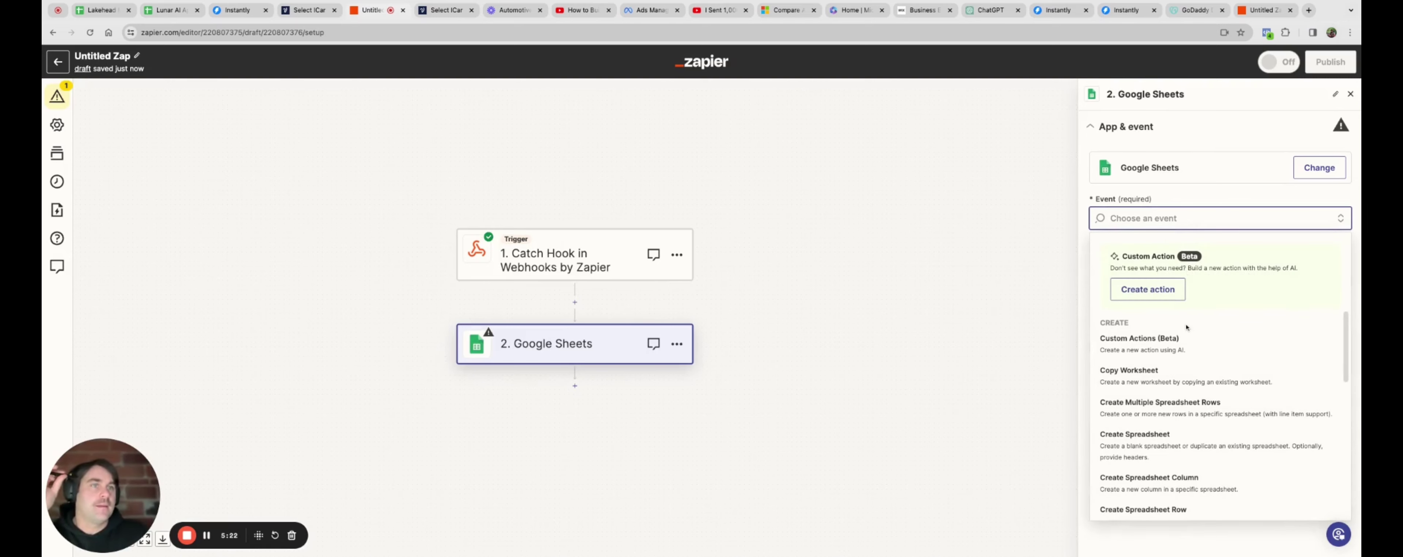
scroll(1187, 327, "down", 3)
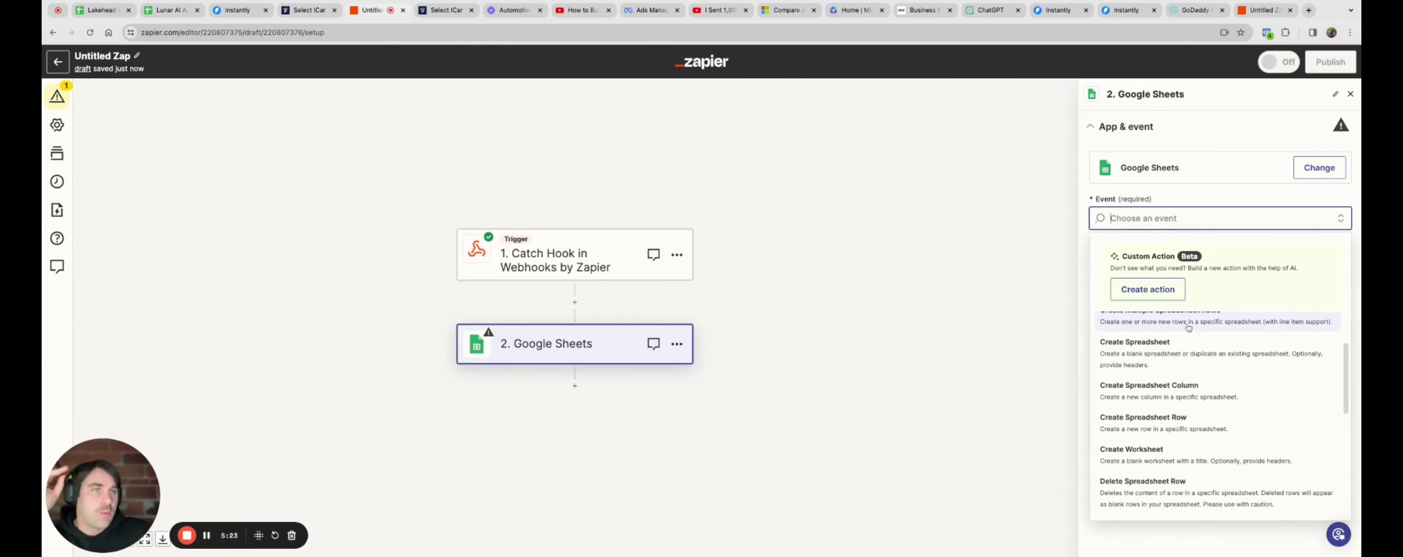
left_click(1174, 417)
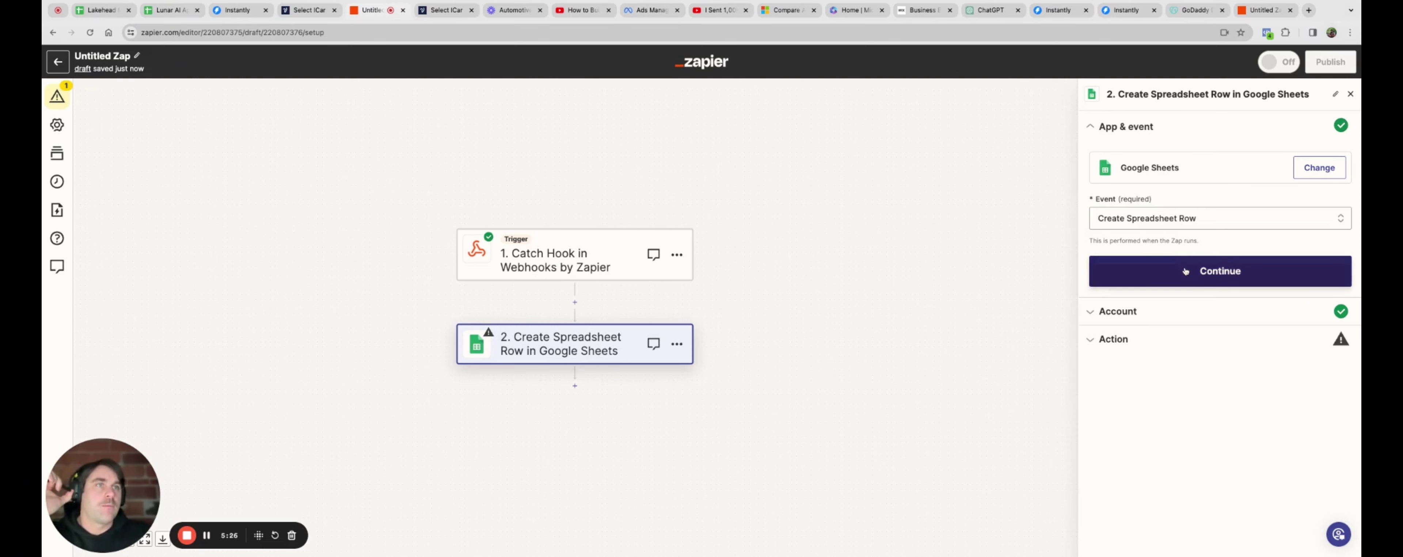
left_click(1184, 274)
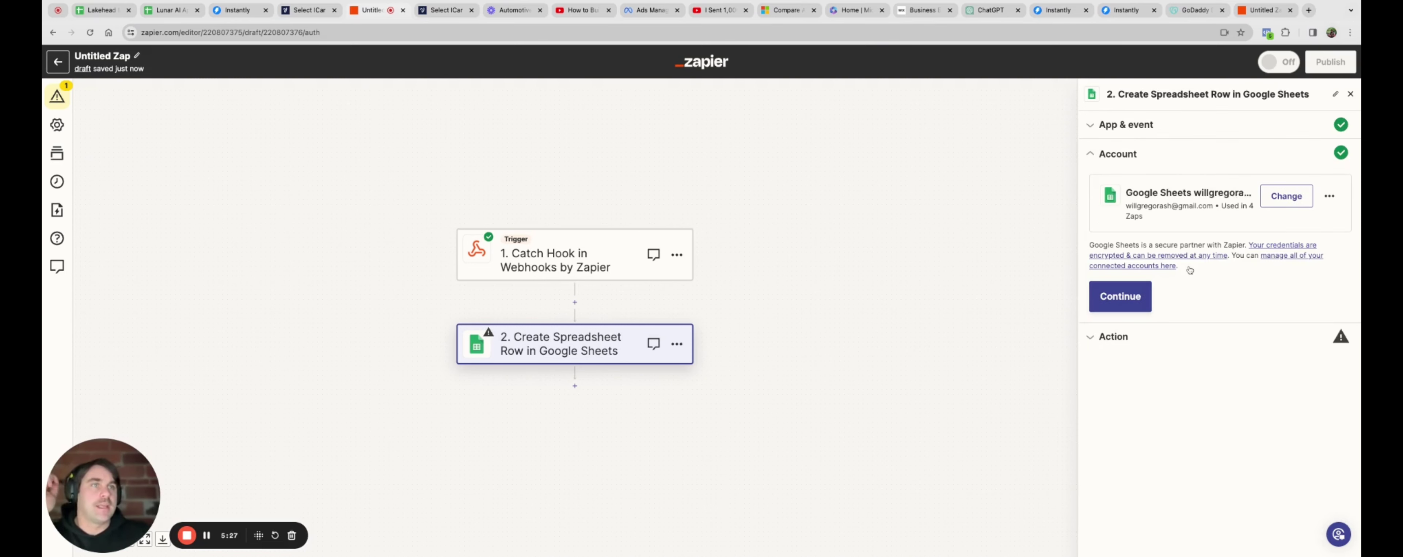
left_click(1138, 295)
Choose My Google Drive, the Select ICar. spreadsheet and its Sheet1 worksheet as the destination for the new row
left_click(1190, 234)
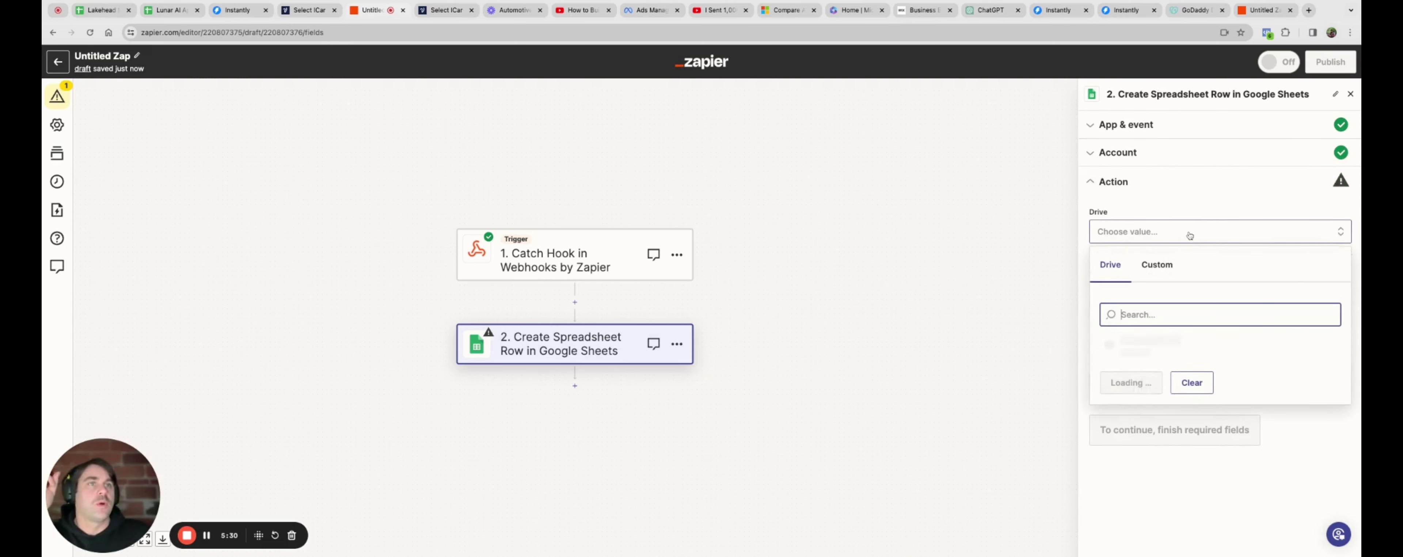
left_click(1110, 345)
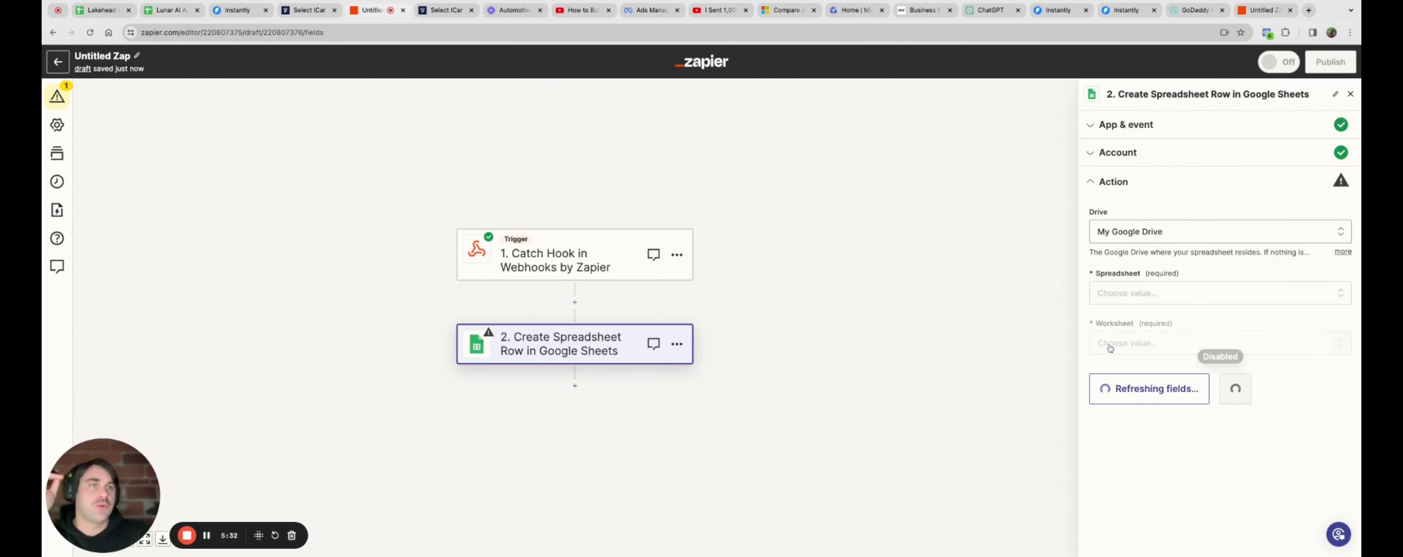
left_click(1146, 295)
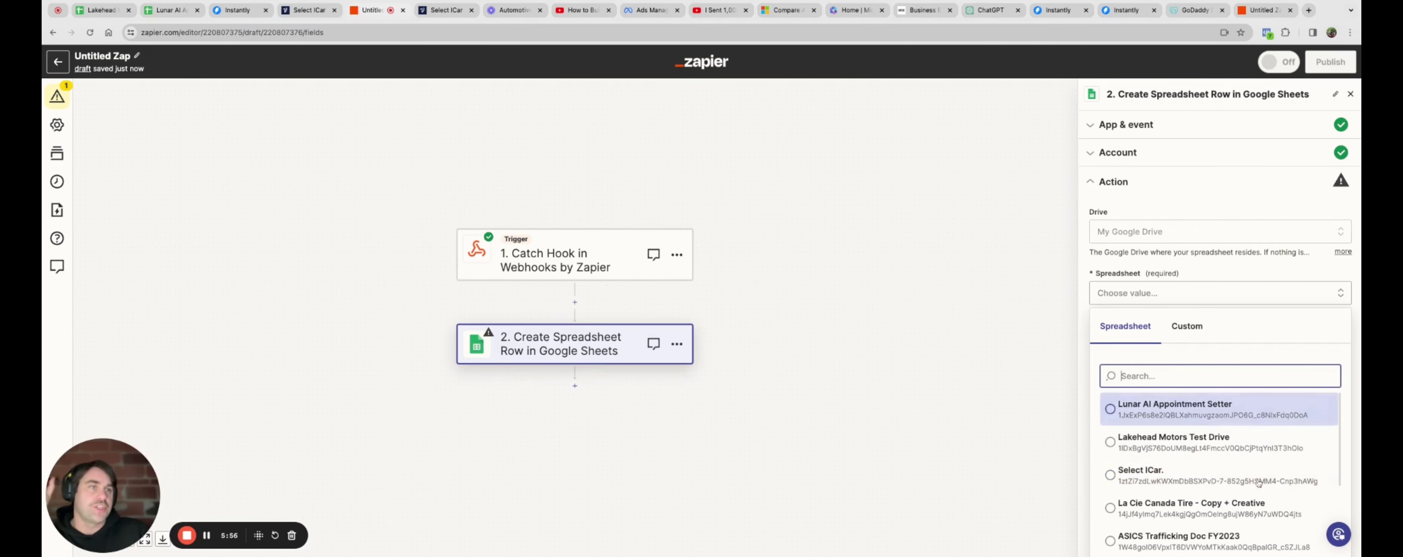
left_click(1166, 475)
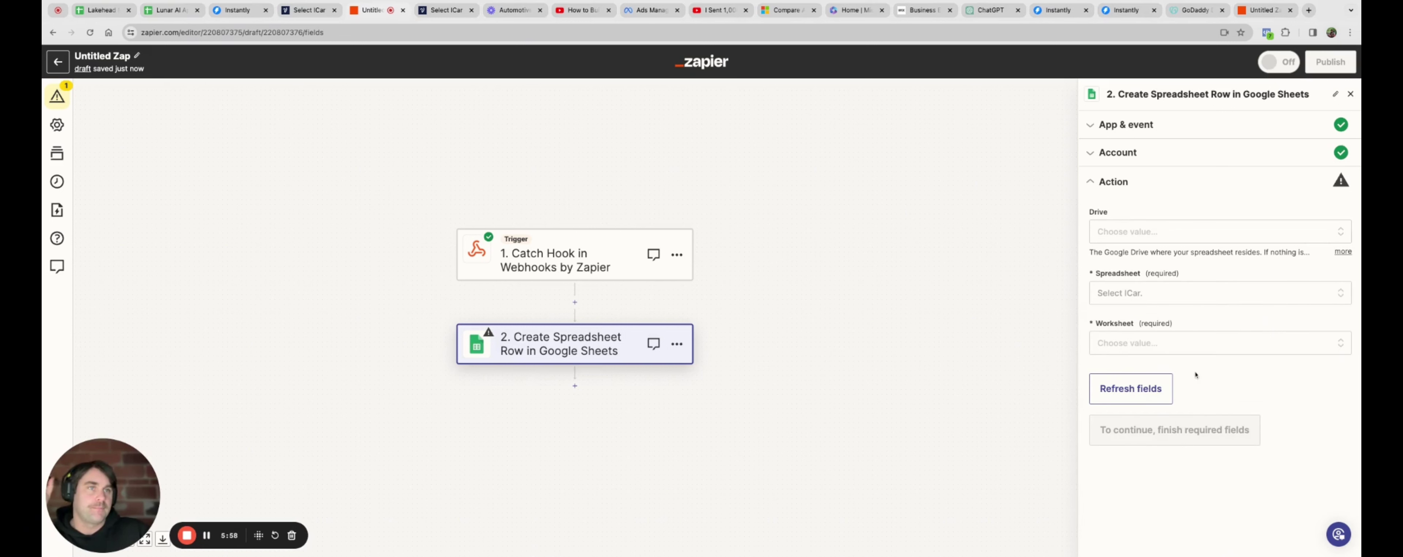
left_click(1162, 347)
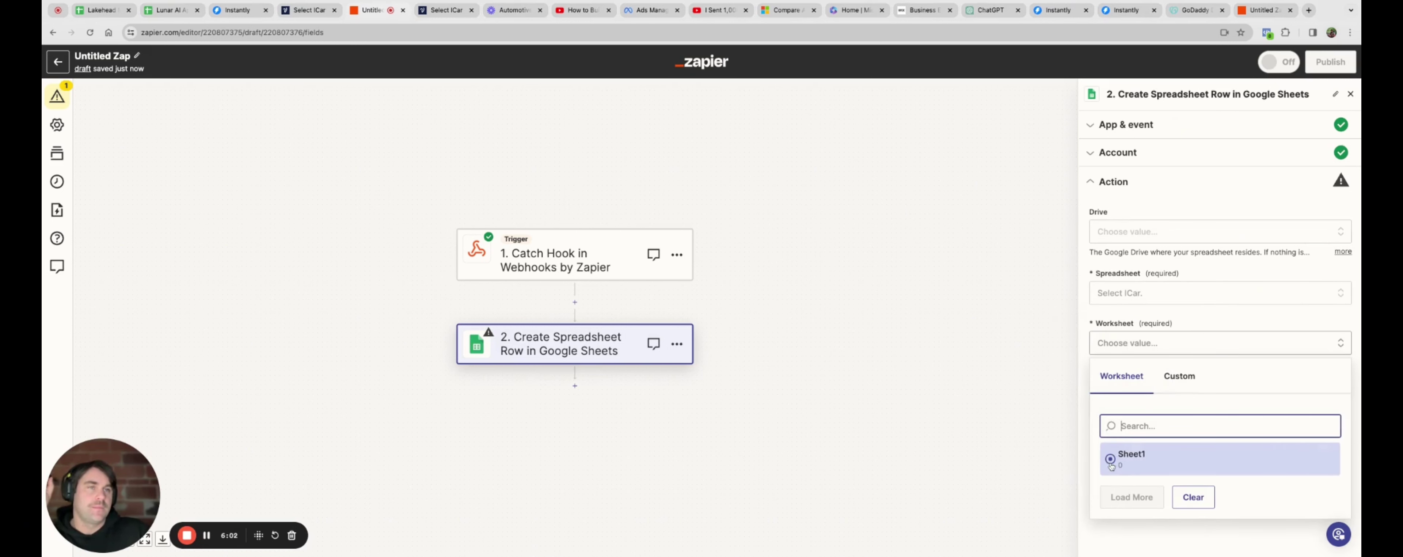
left_click(1122, 457)
scroll(1177, 348, "down", 3)
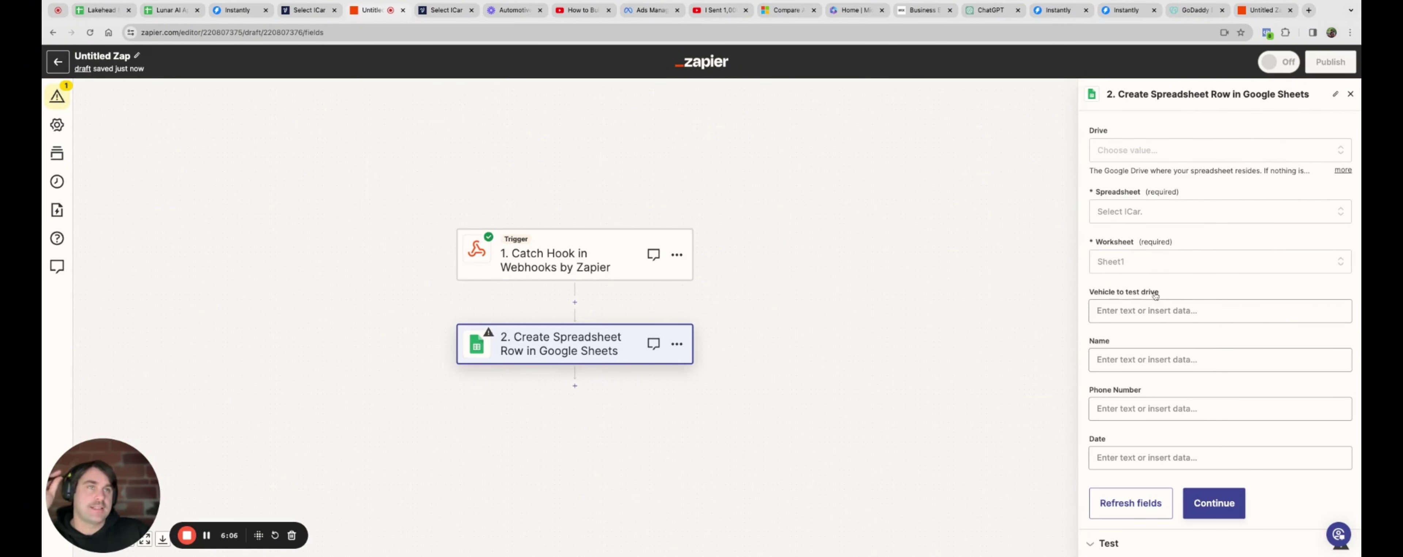
Map Vehicle to test drive to Querystring Typevehicle and Name to Querystring Capturename
left_click(1118, 310)
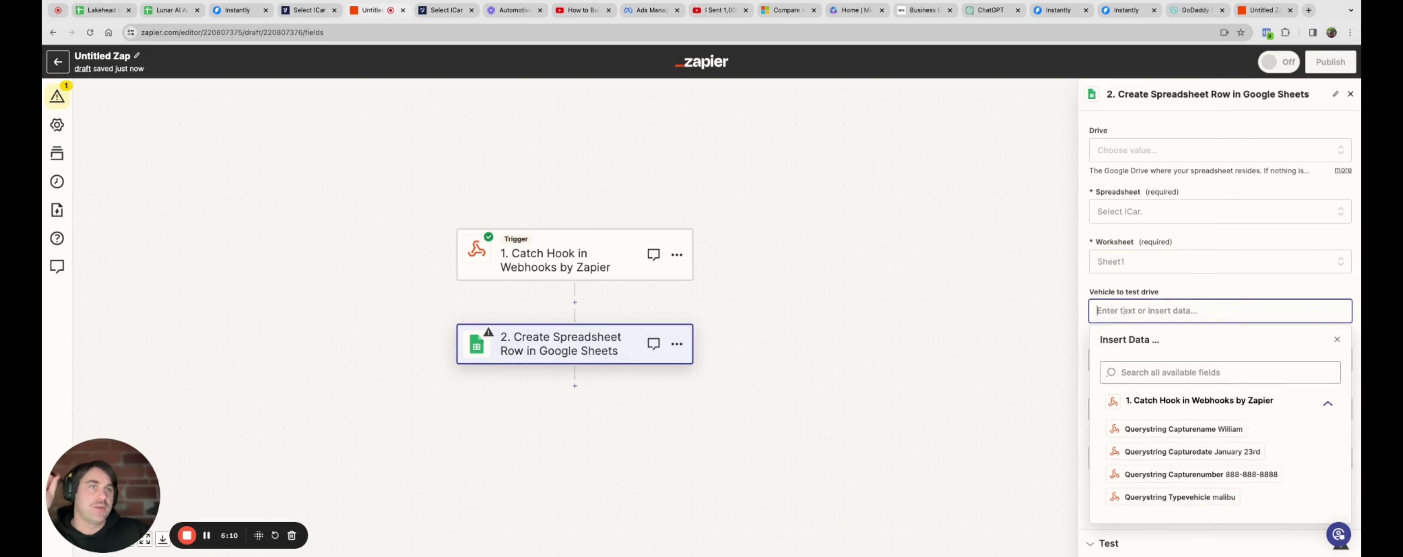
left_click(1207, 497)
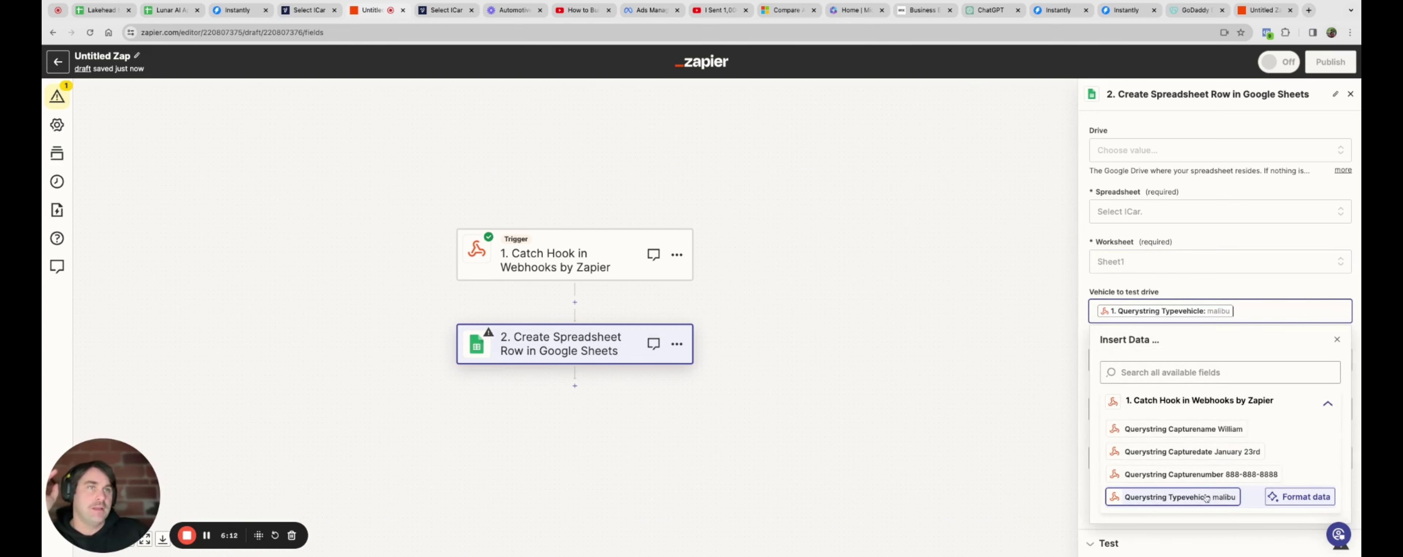
left_click(1085, 326)
left_click(1144, 359)
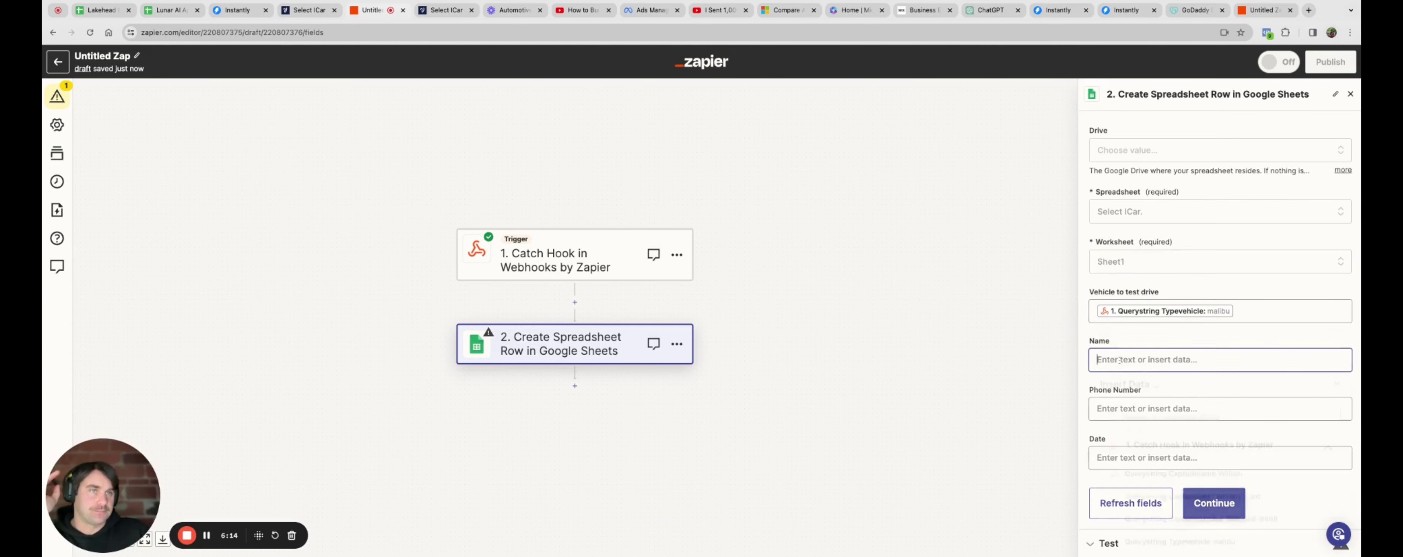
left_click(1210, 479)
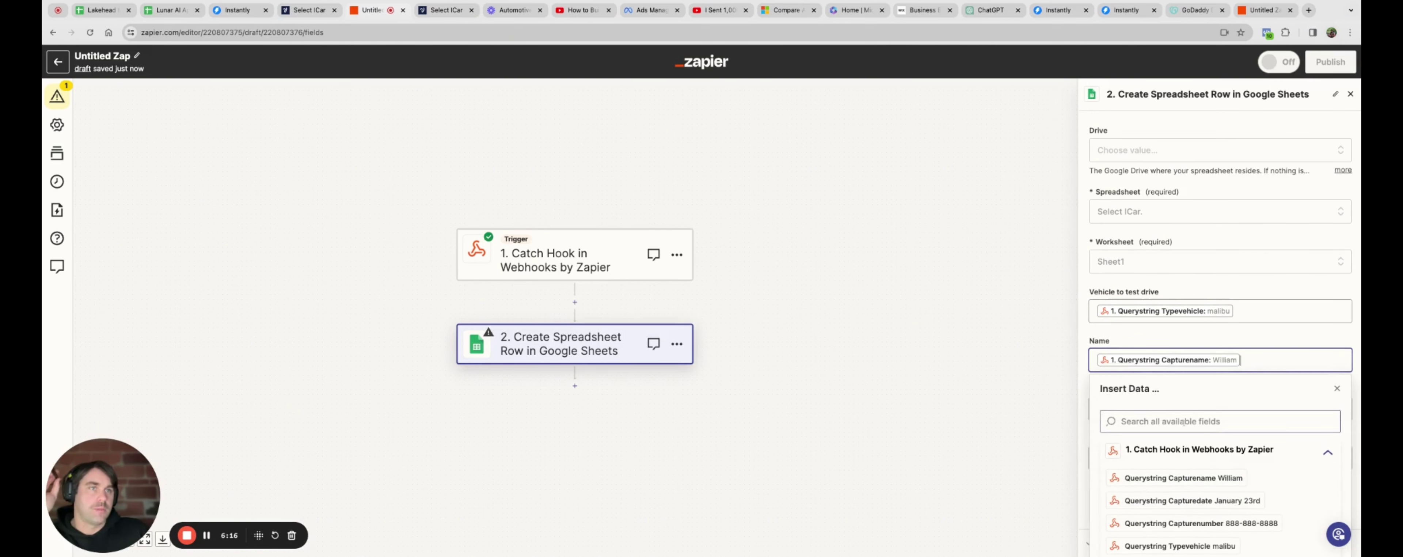
left_click(1058, 366)
Map Phone Number to Querystring Capturenumber and Date to Querystring Capturedate
left_click(1131, 408)
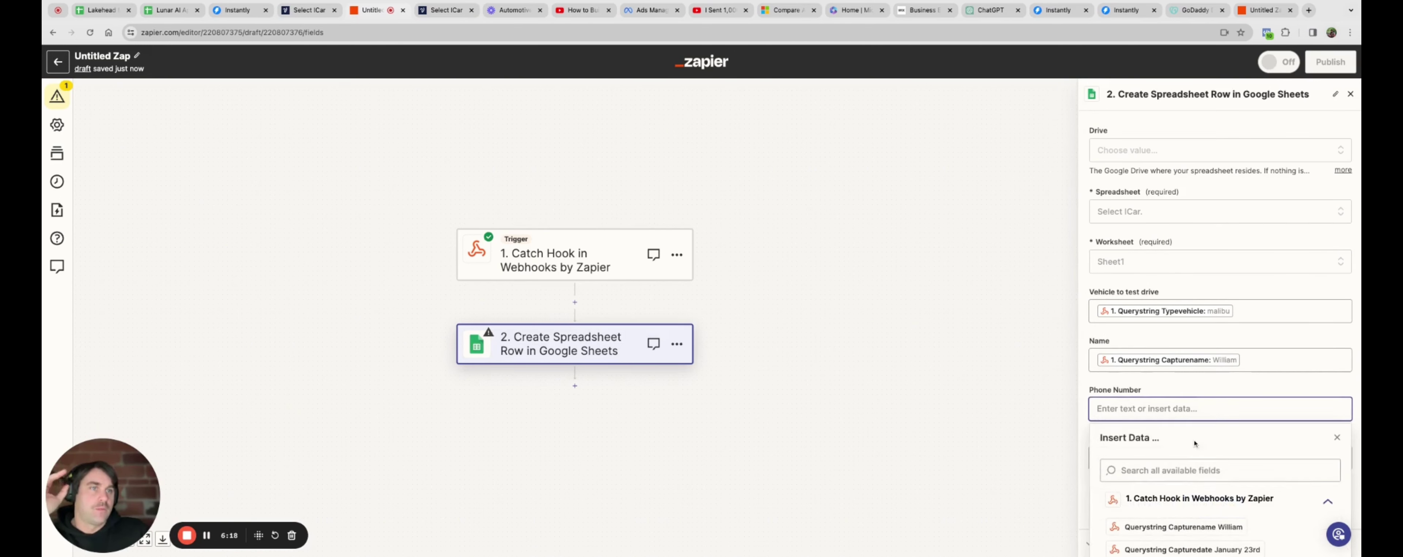
scroll(1199, 463, "down", 2)
left_click(1193, 506)
left_click(1063, 384)
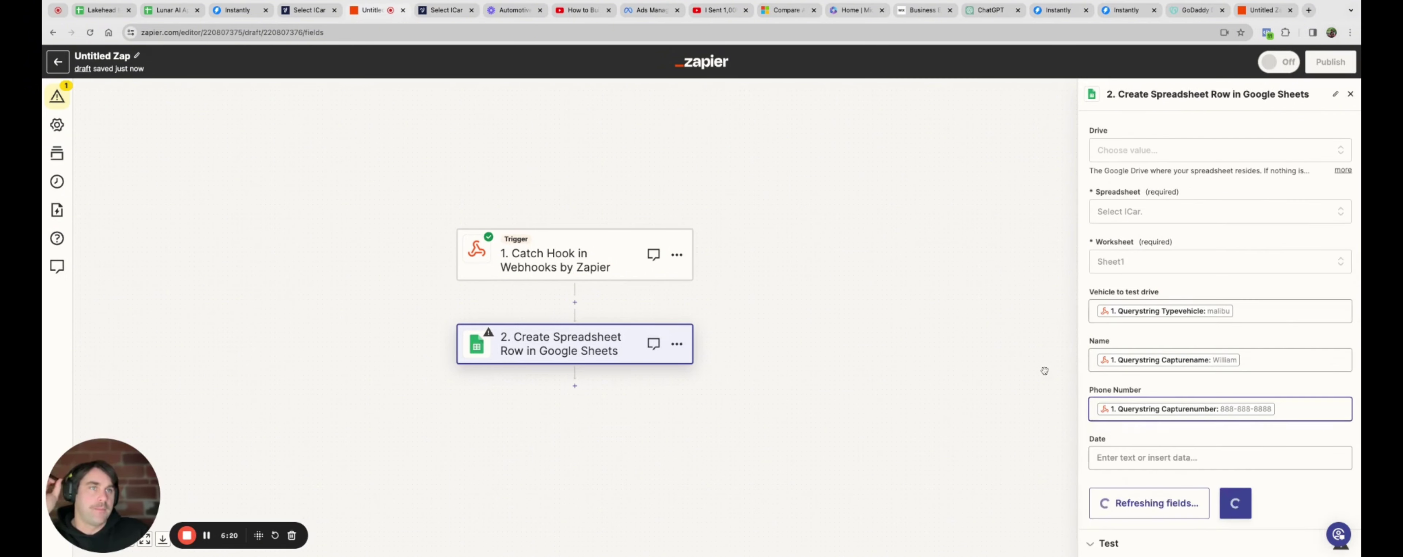
left_click(1139, 456)
scroll(1171, 464, "down", 2)
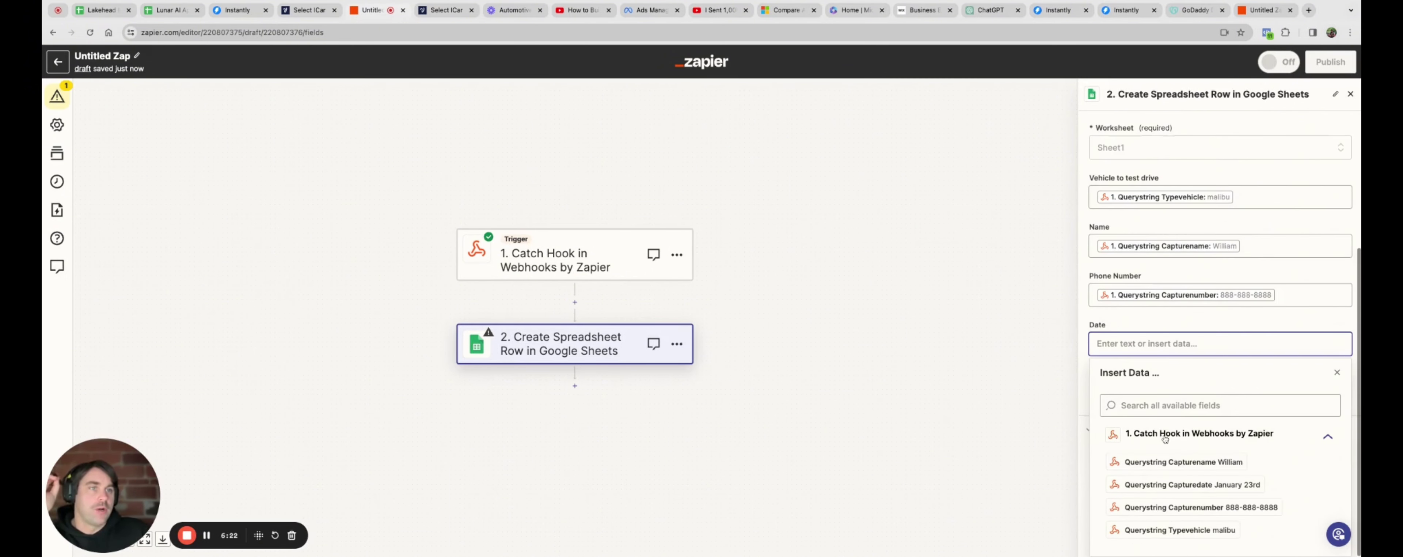
left_click(1172, 484)
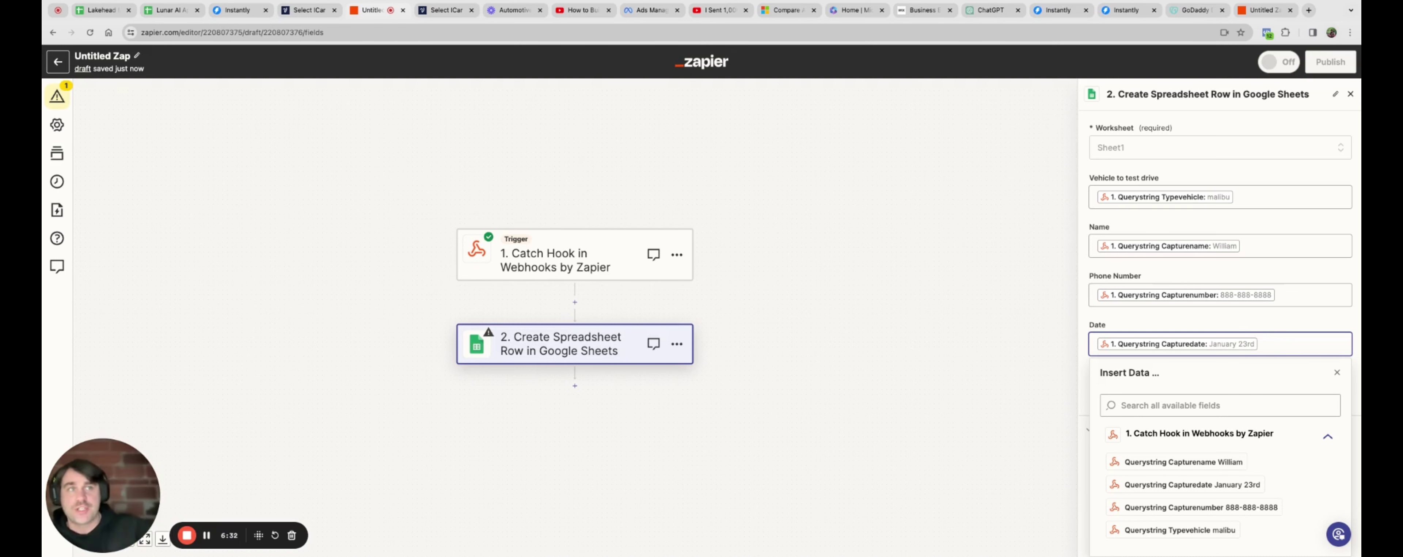
left_click(1025, 322)
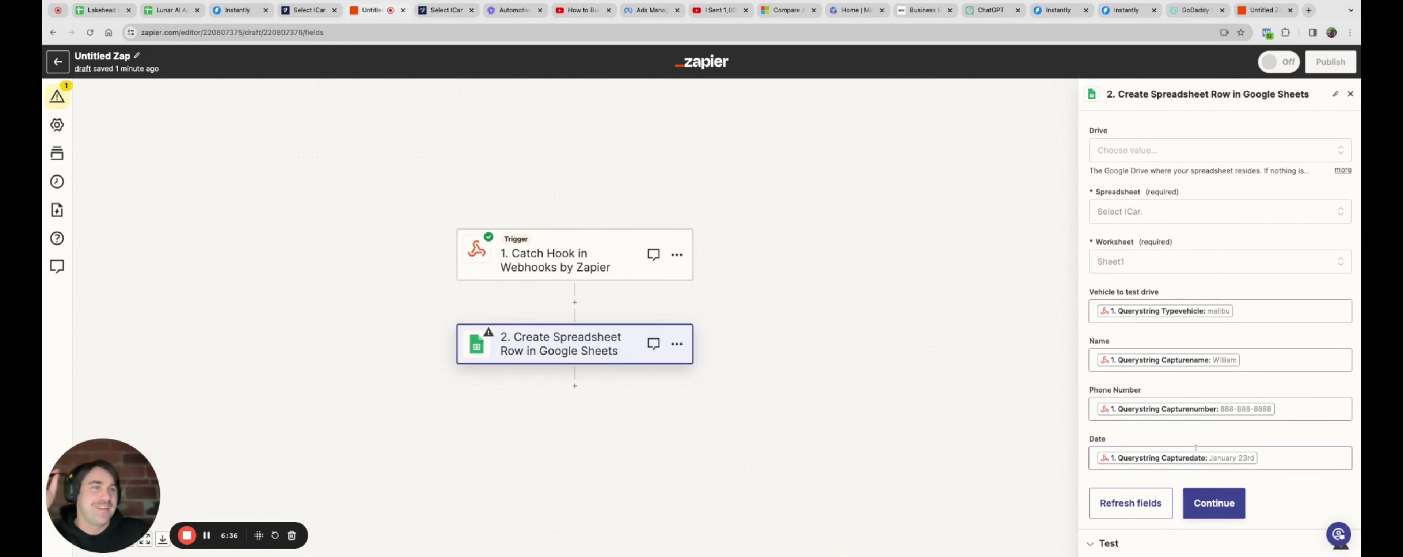
Run the test of the Create Spreadsheet Row step and check the new row in the Select ICar. sheet
left_click(1221, 505)
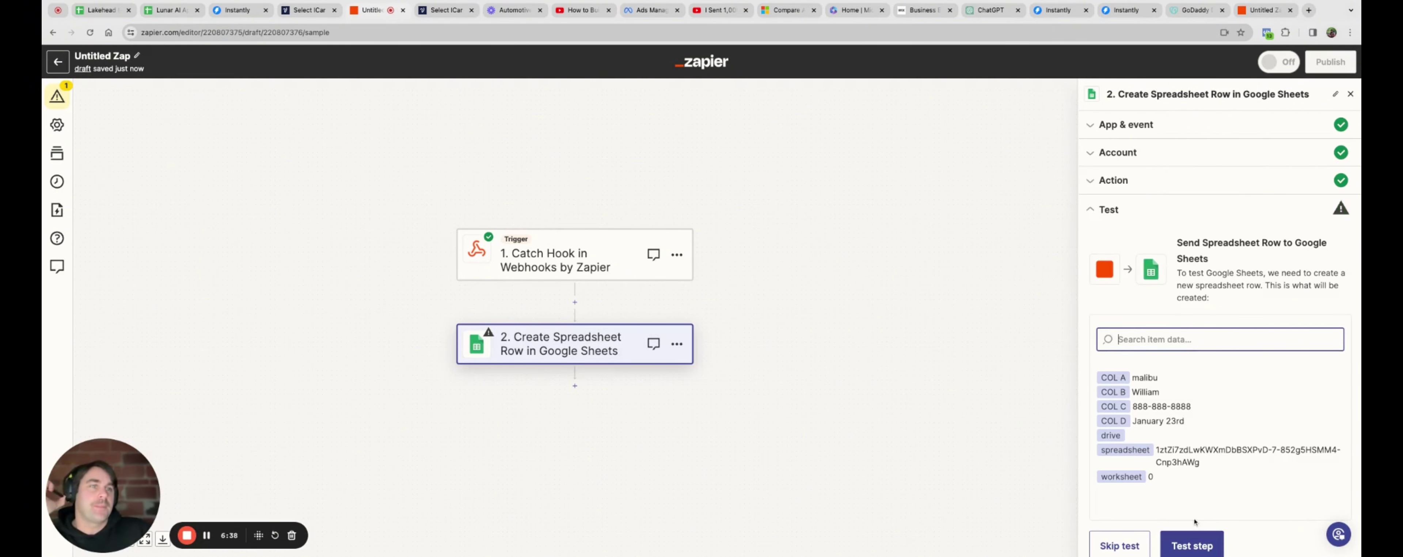
left_click(1192, 547)
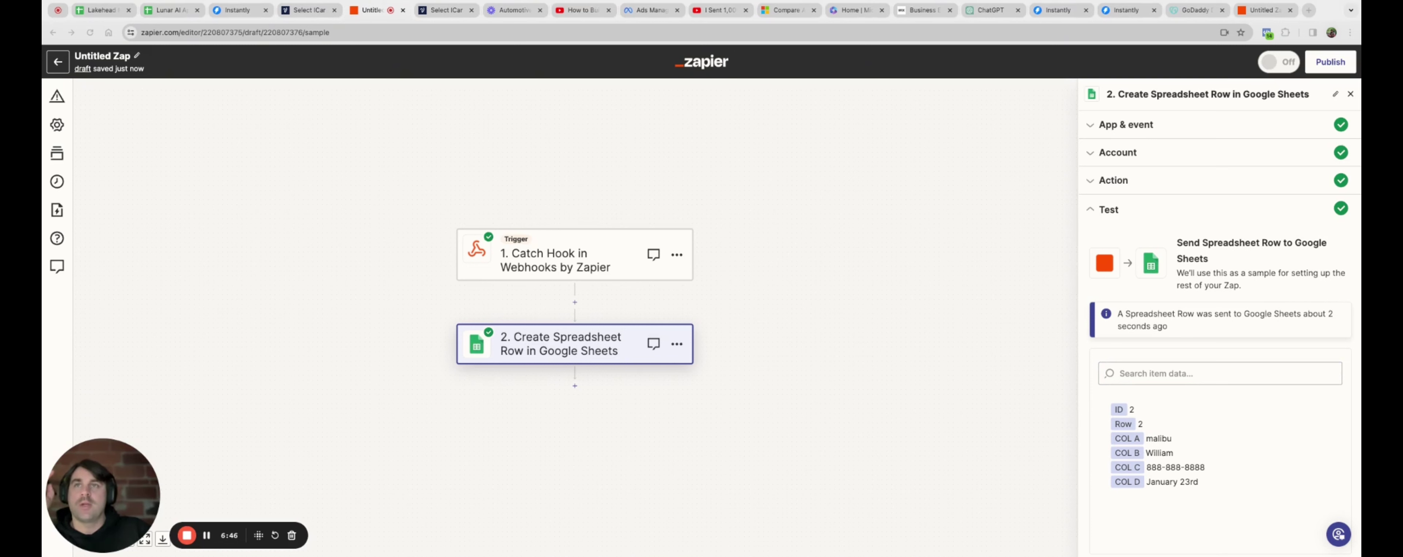
key("super+Tab")
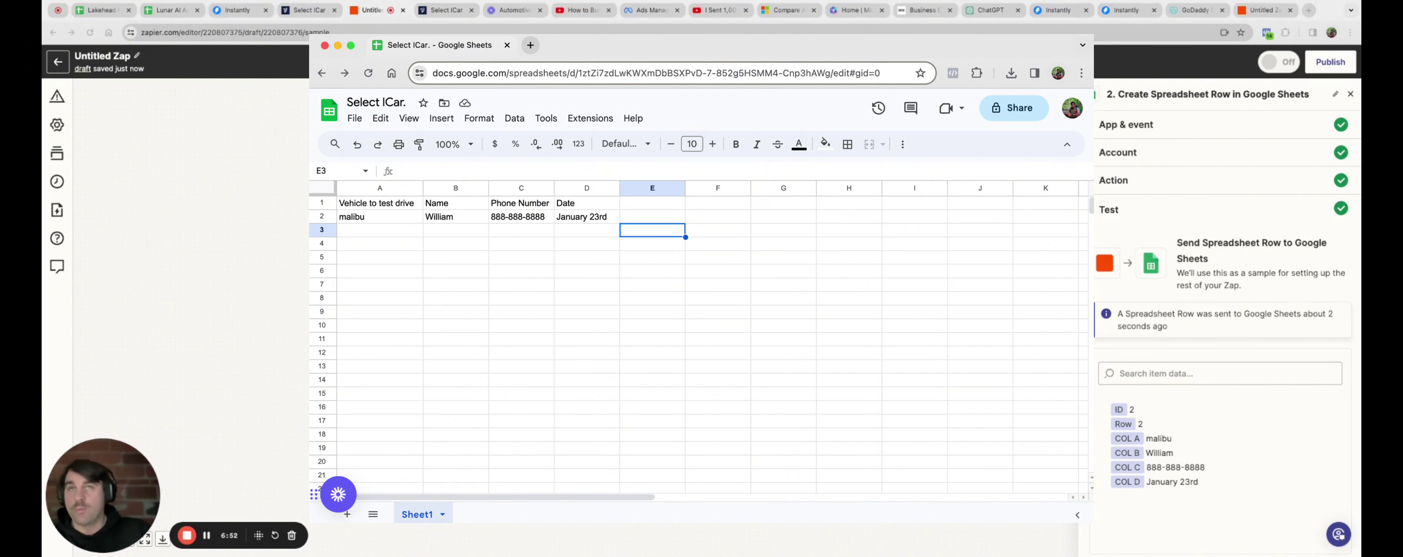
Switch back to Voiceflow, leave the test and open the Show me Vehicles component
left_click(300, 10)
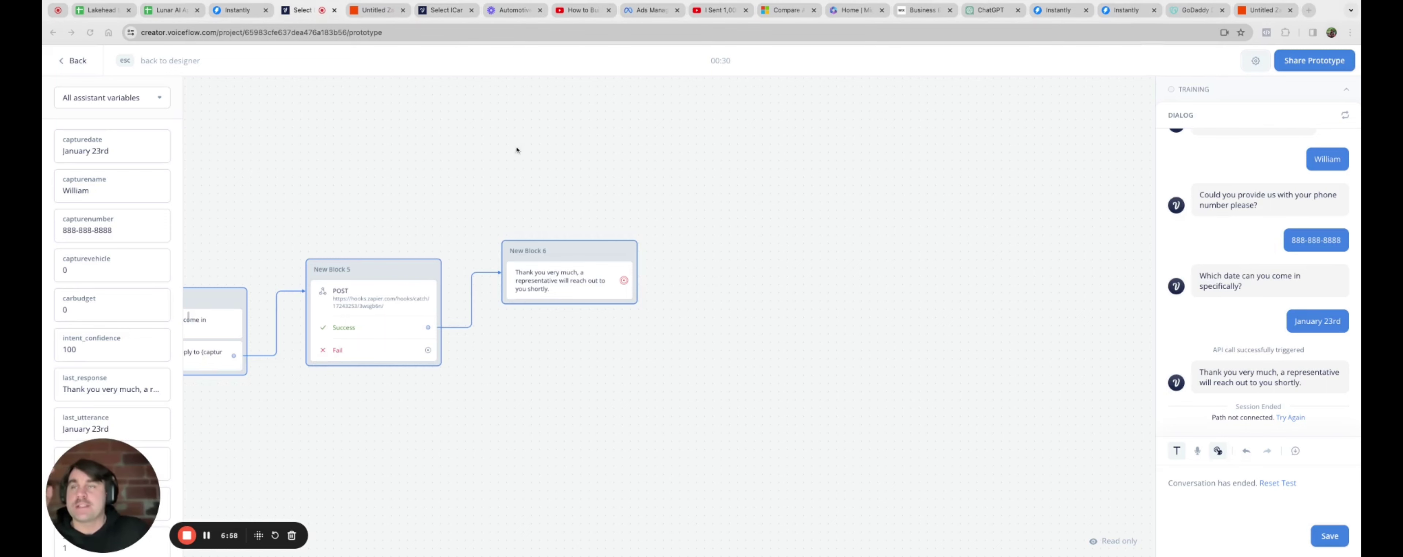
scroll(517, 147, "left", 15)
scroll(521, 145, "left", 3)
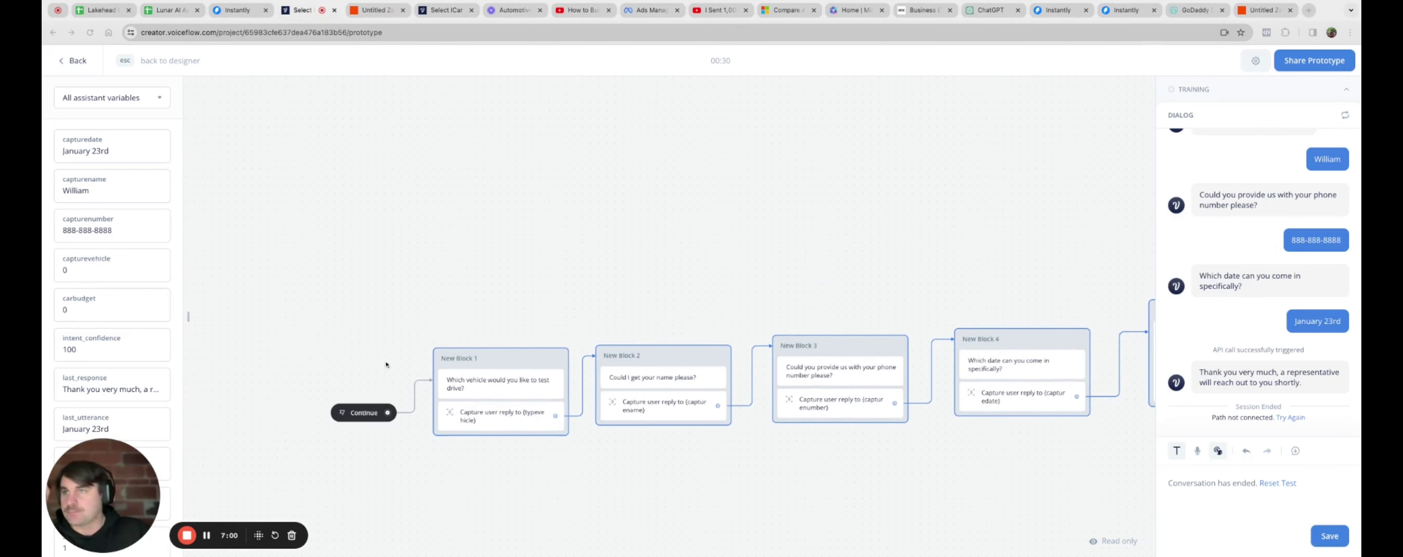
left_click(78, 61)
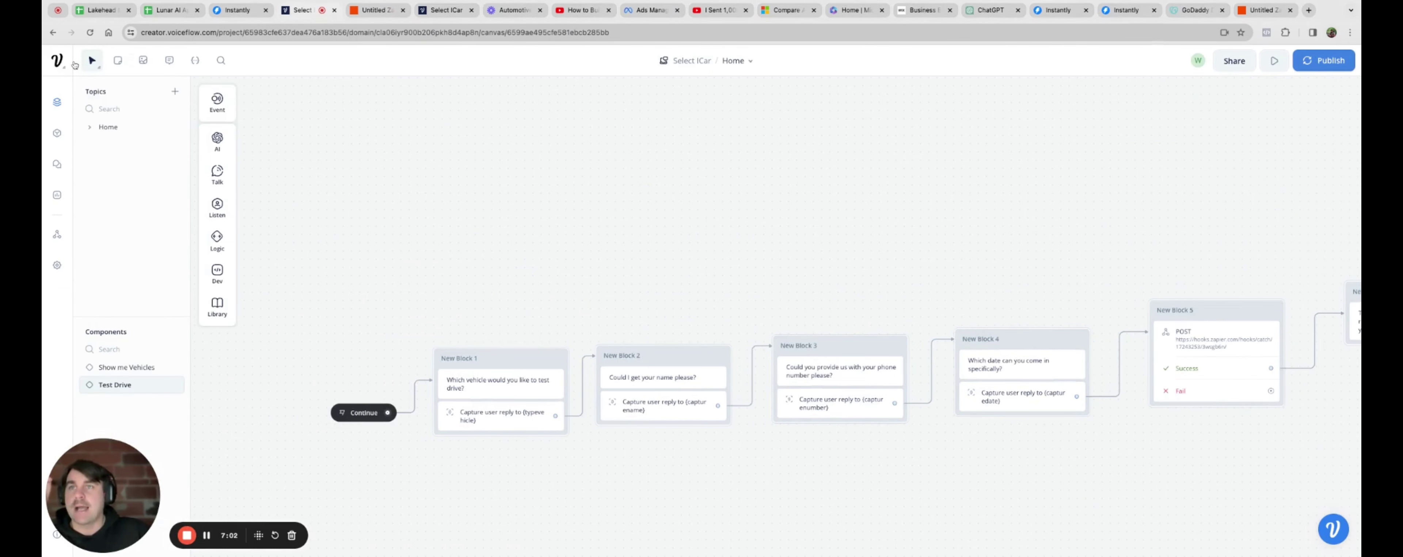
left_click(128, 367)
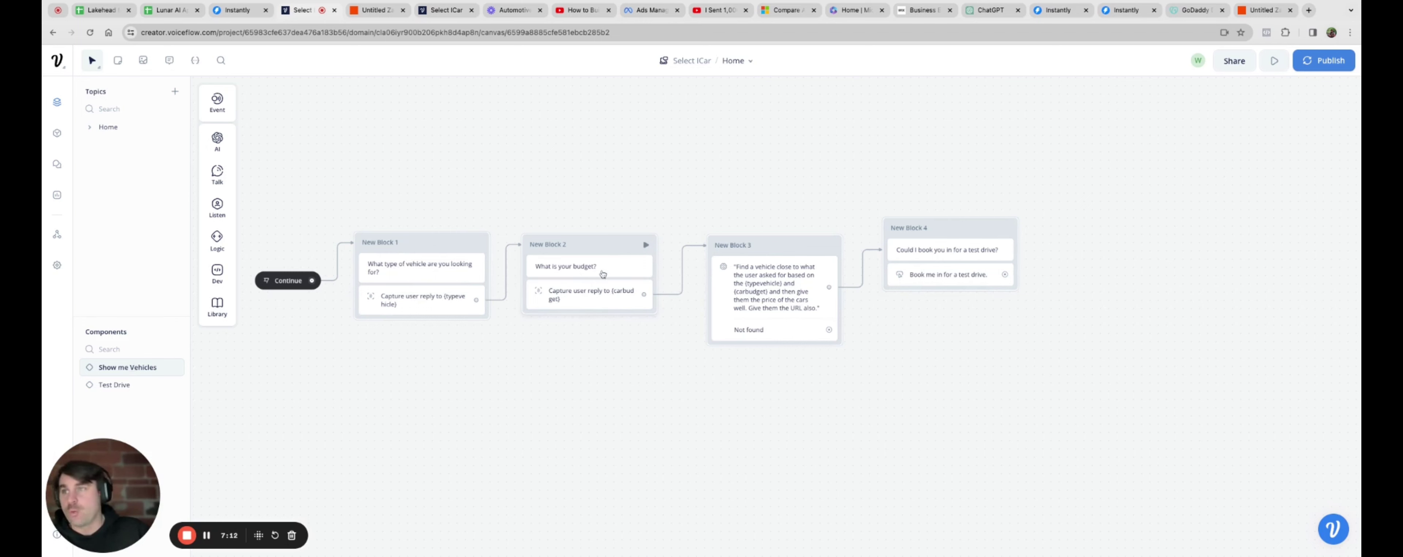
Connect the "Book me in for a test drive." button to a new component step and set it to the Test Drive component
scroll(955, 276, "right", 5)
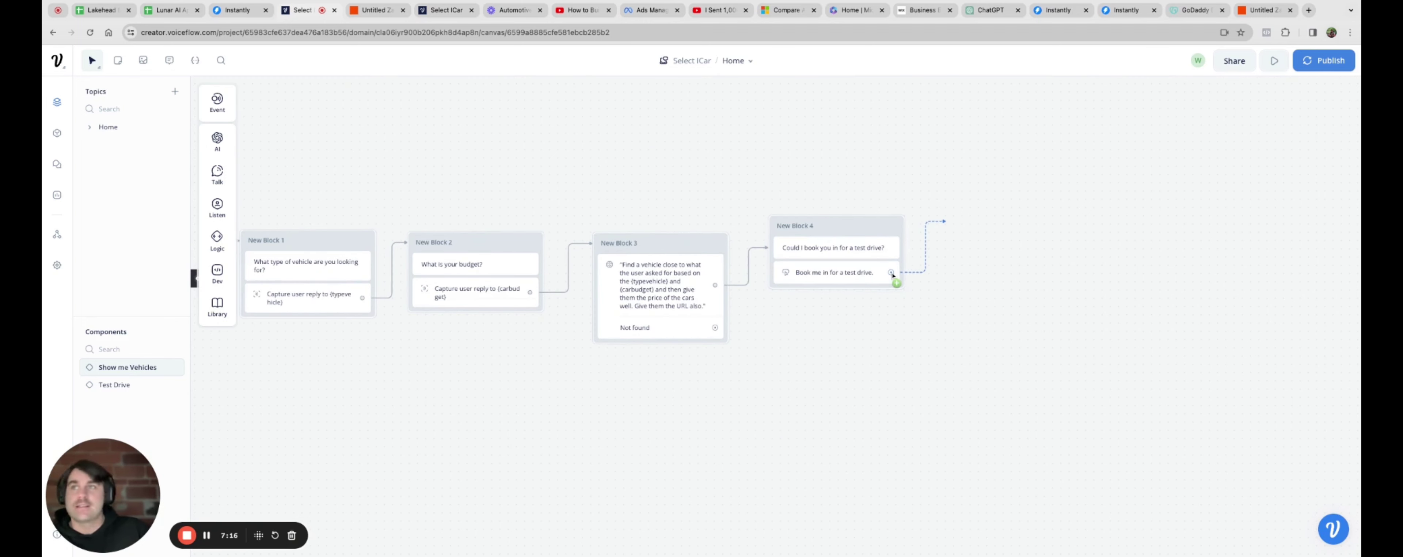
left_click(893, 277)
mouse_move(1001, 320)
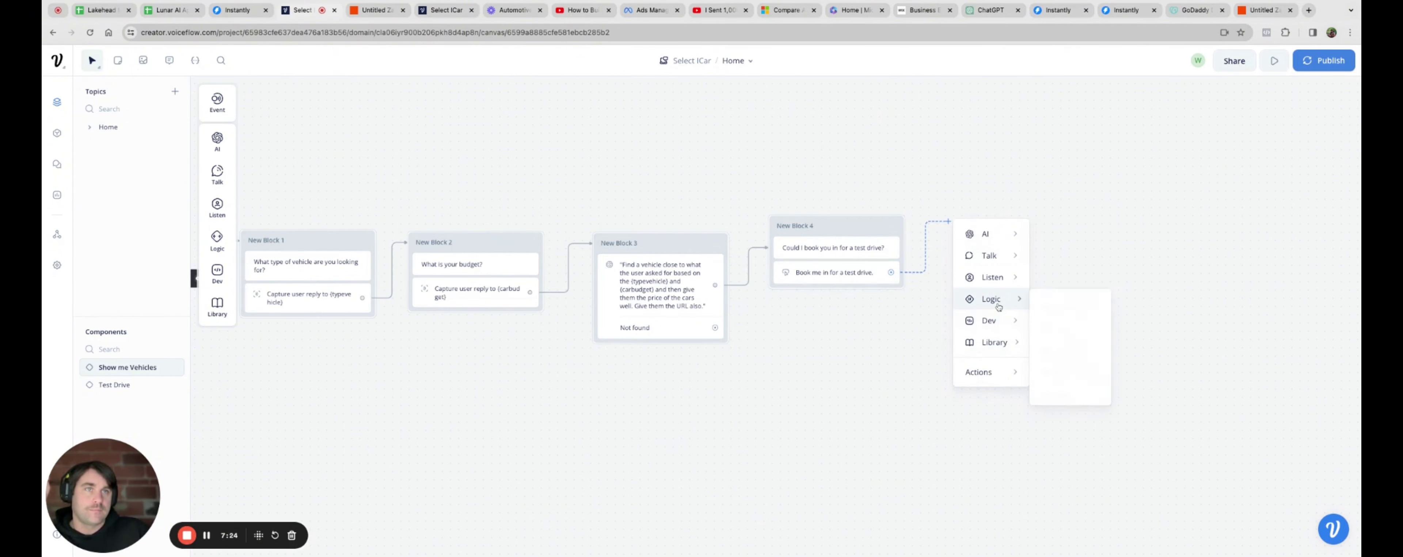
mouse_move(1000, 301)
left_click(1060, 369)
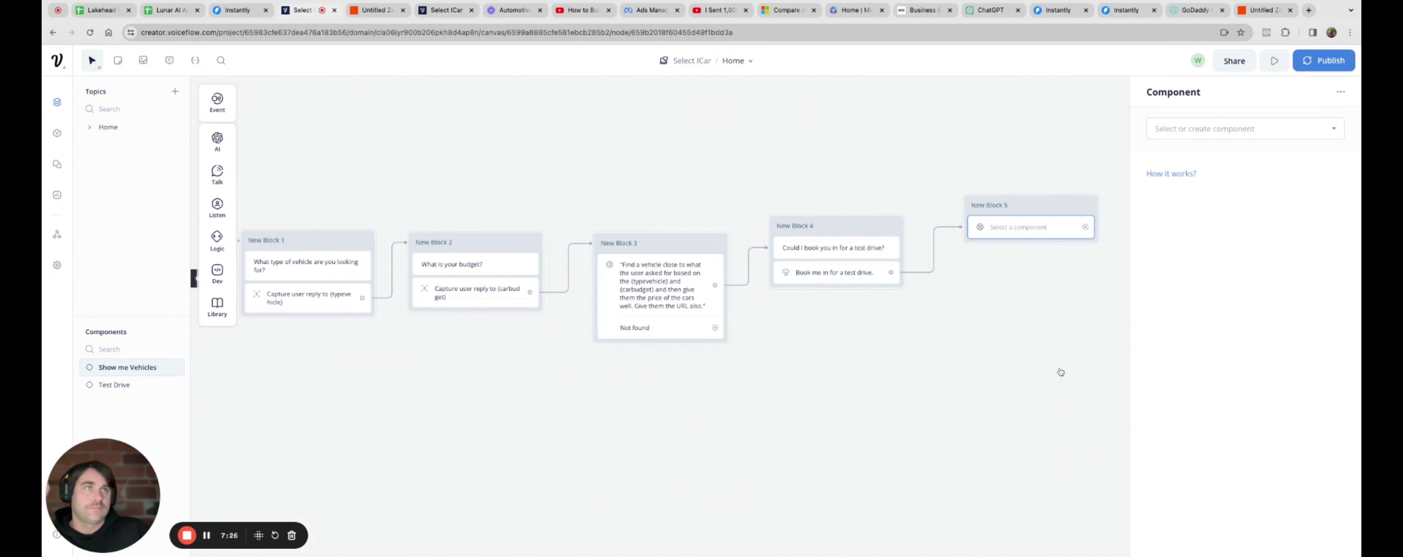
left_click(1231, 129)
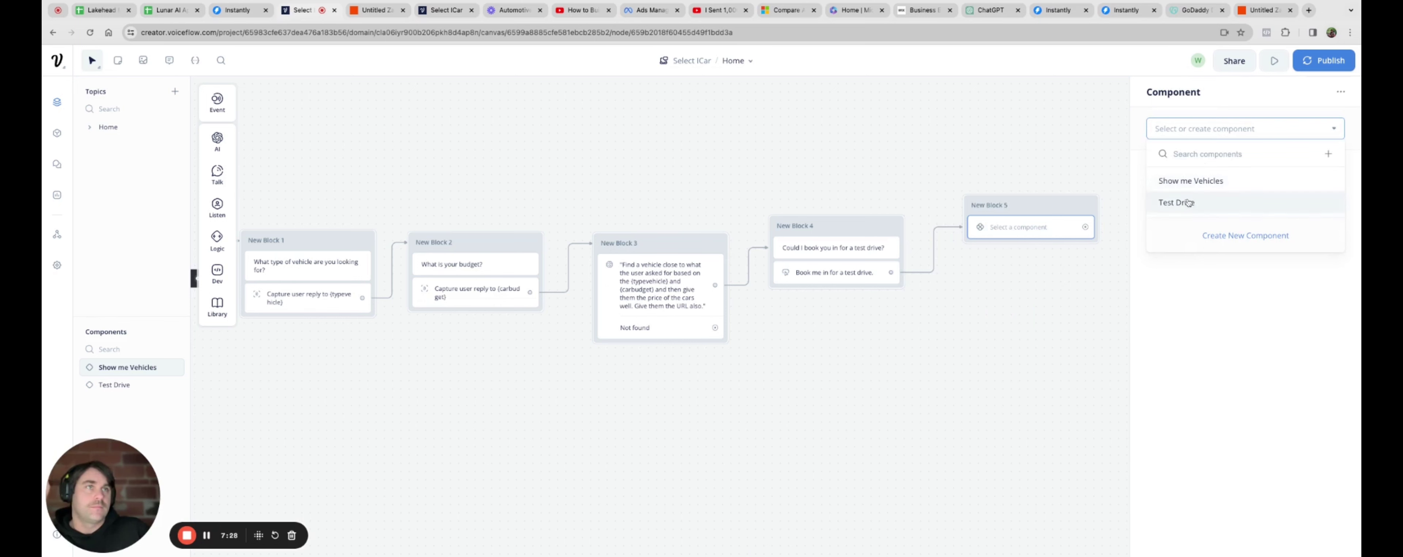
left_click(1177, 203)
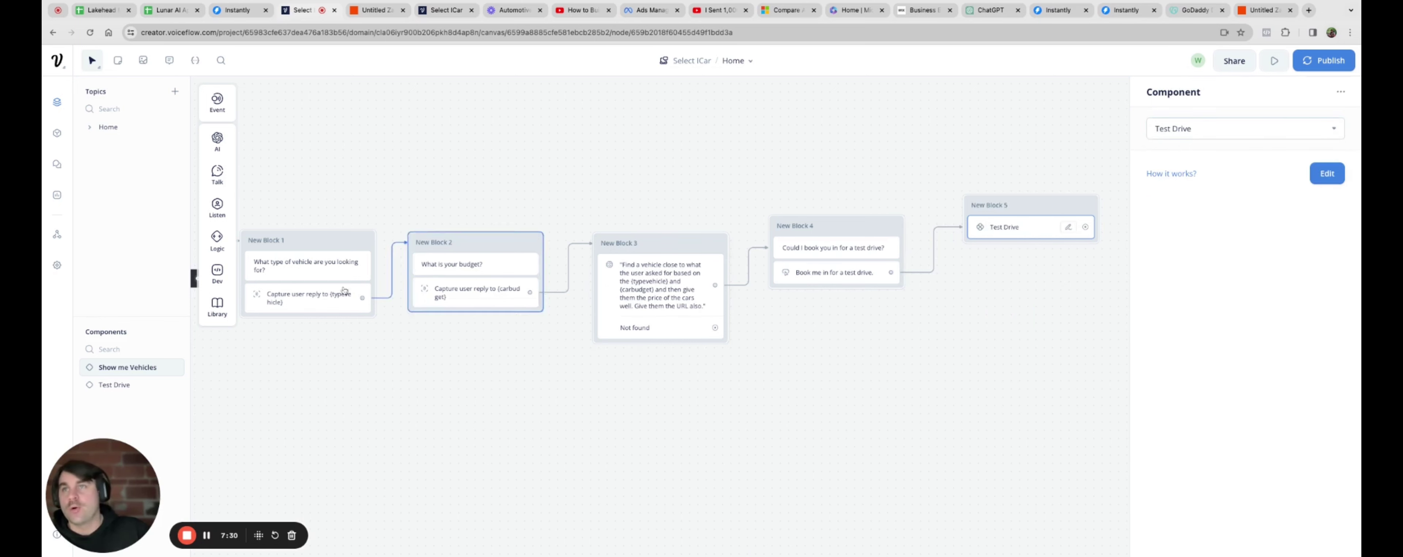
scroll(339, 274, "left", 3)
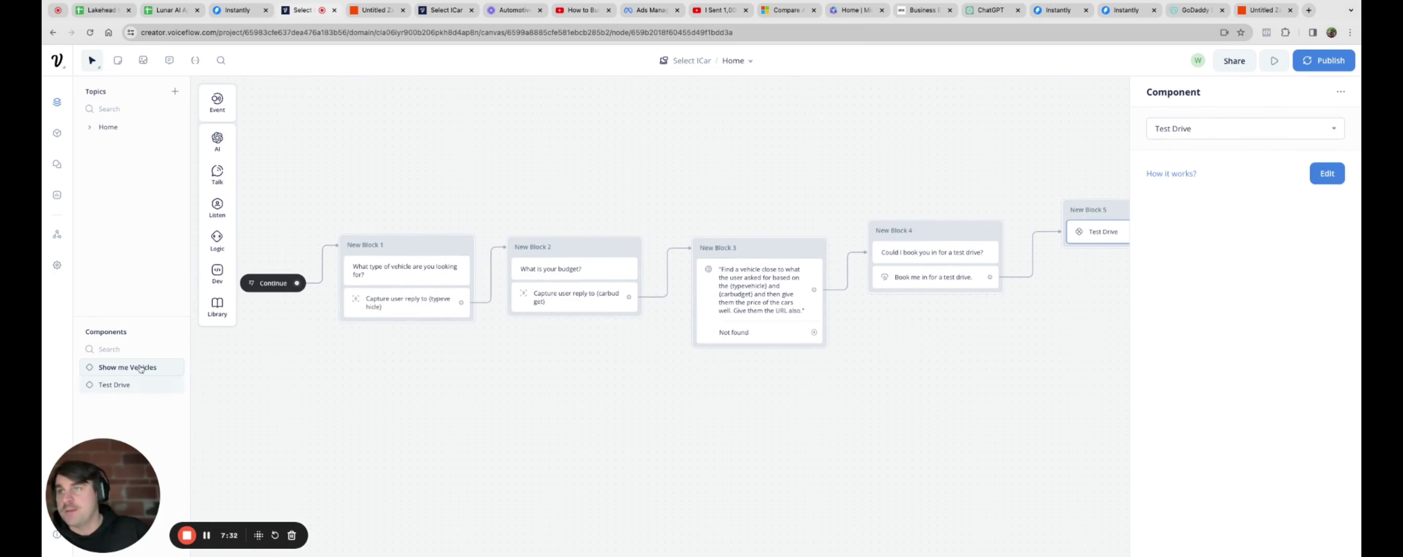
scroll(774, 239, "right", 2)
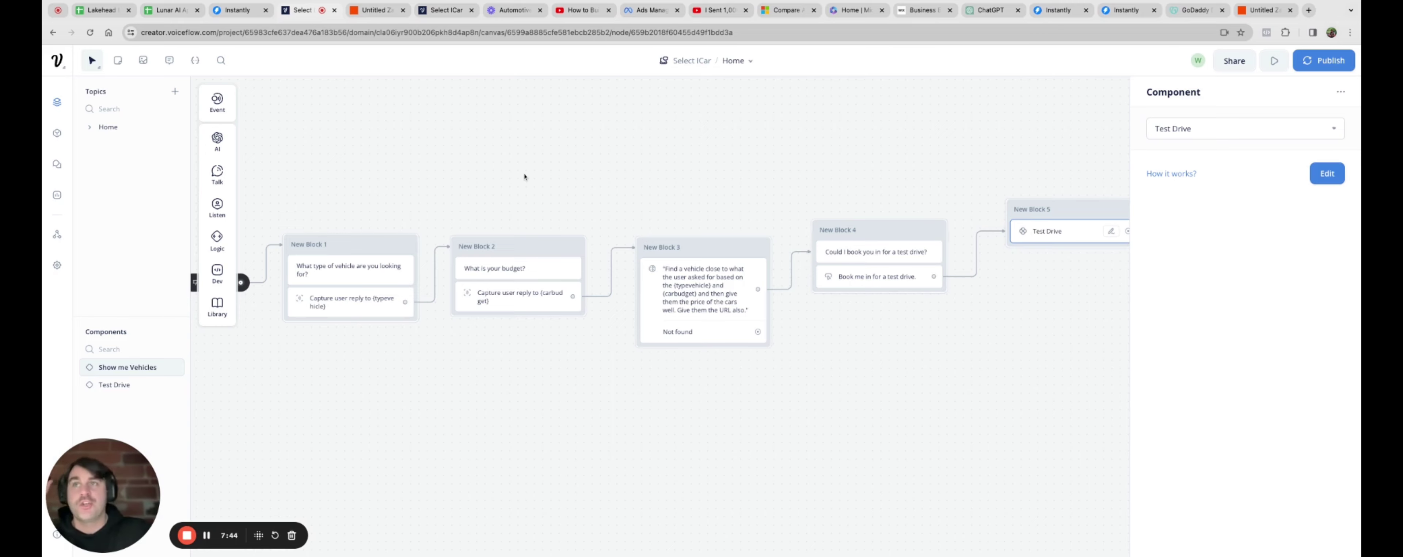
scroll(525, 176, "left", 3)
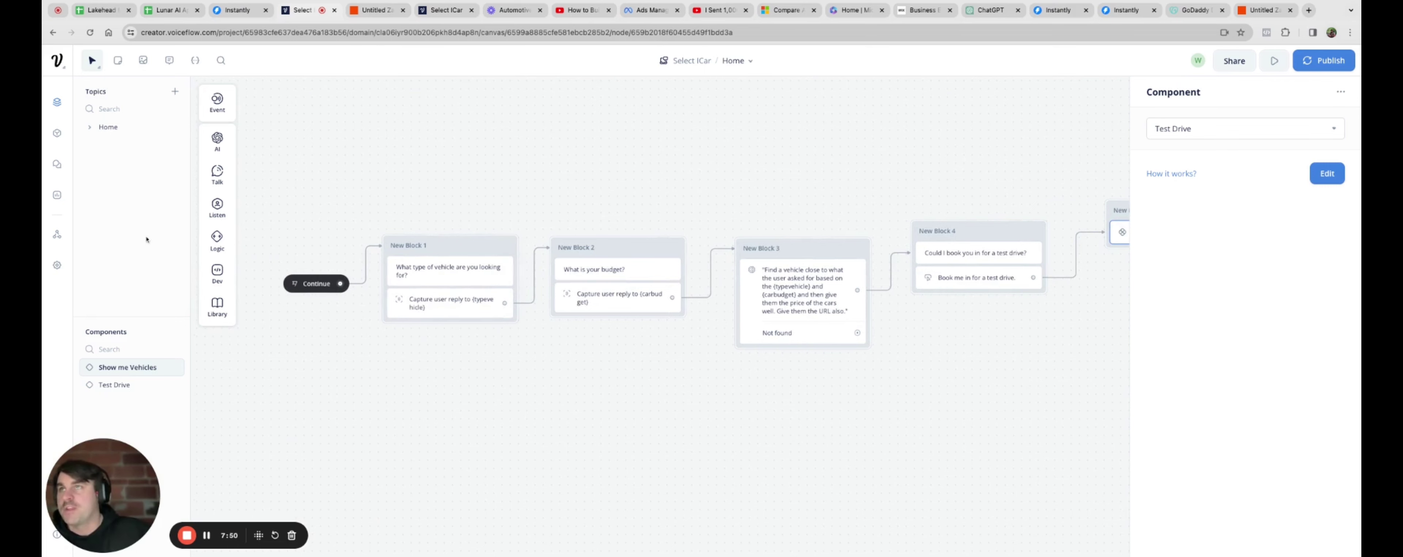
Return to the Home topic and open the empty text reply connected to Contact Us for editing
left_click(112, 127)
mouse_move(217, 174)
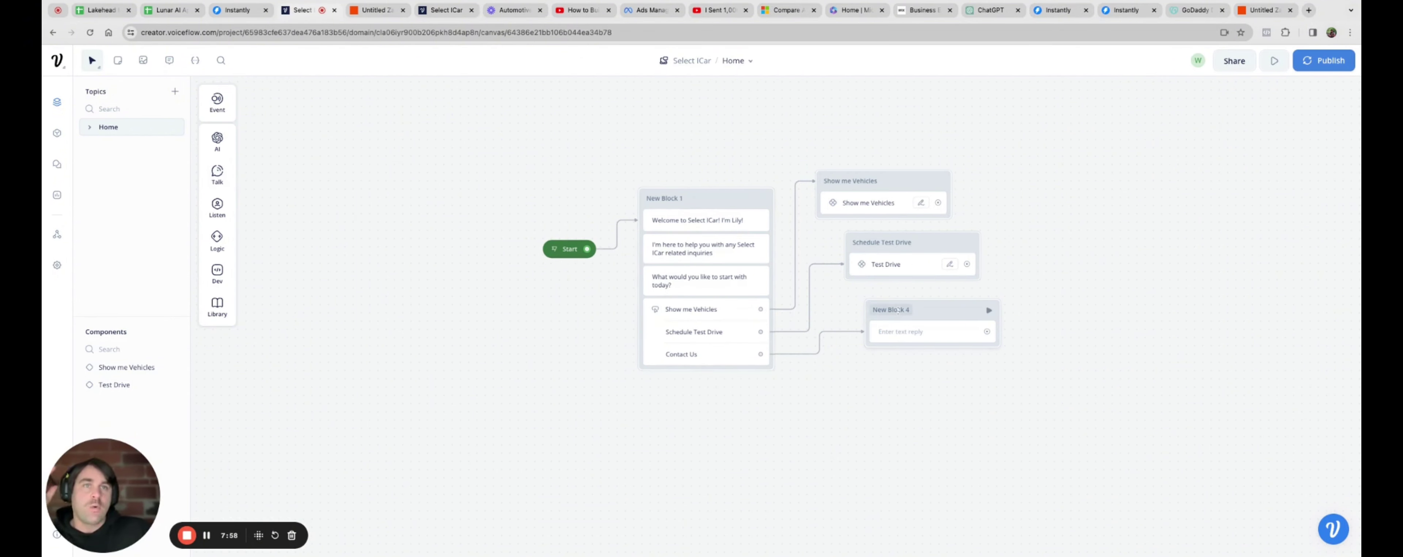
left_click(922, 327)
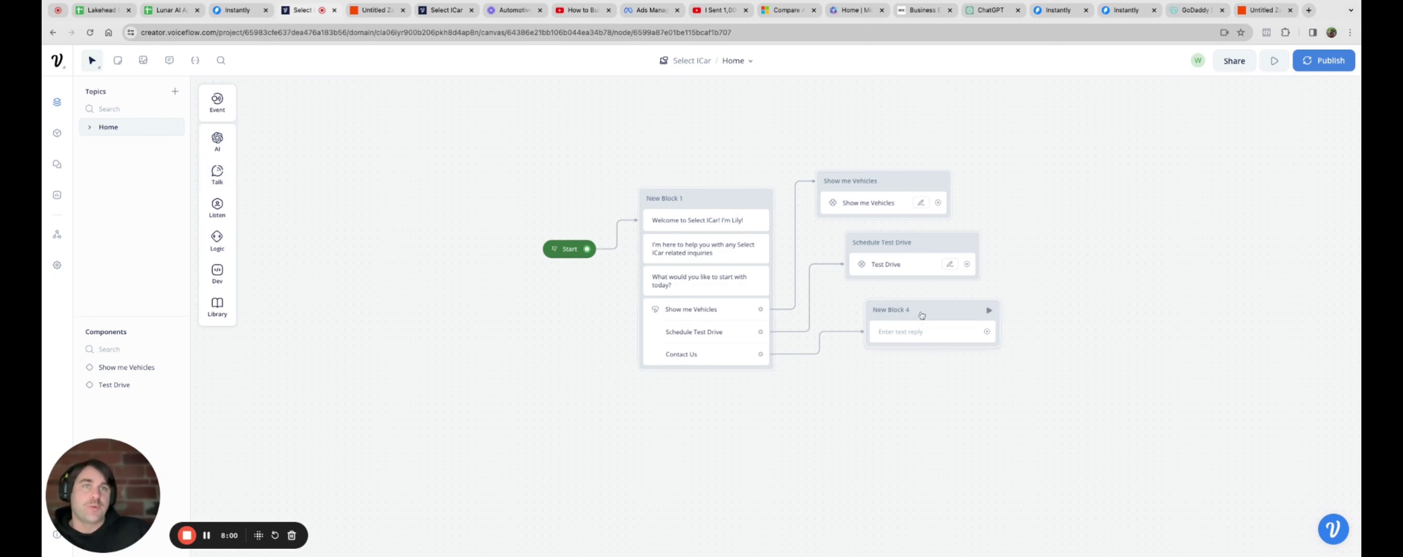
left_click(1201, 149)
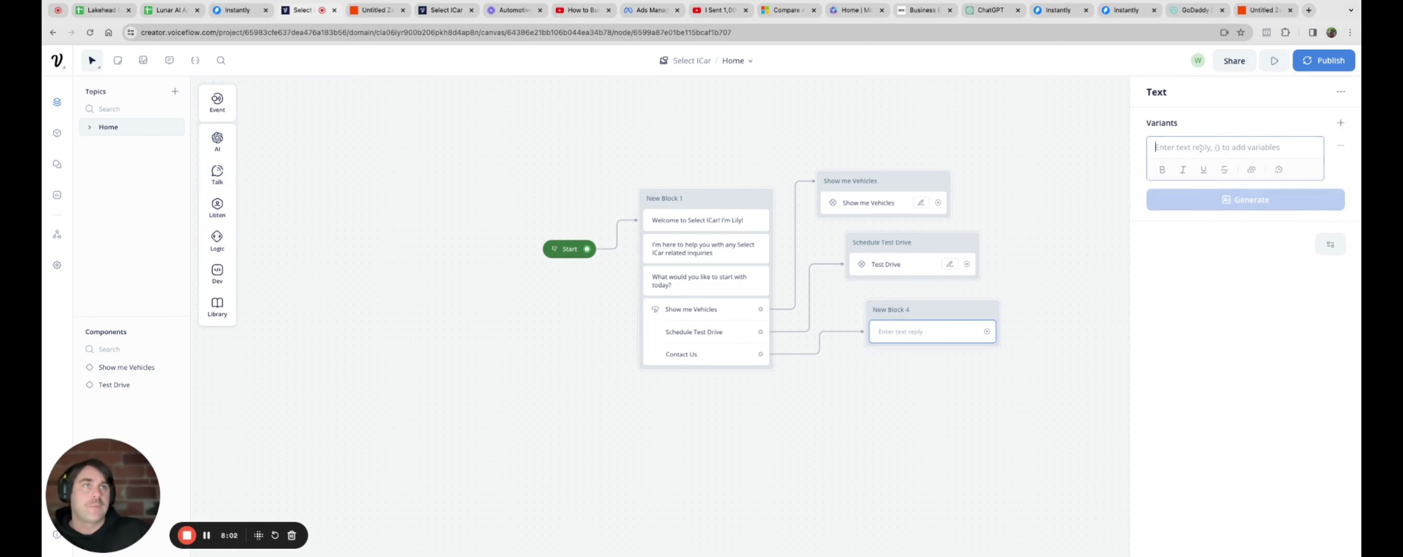